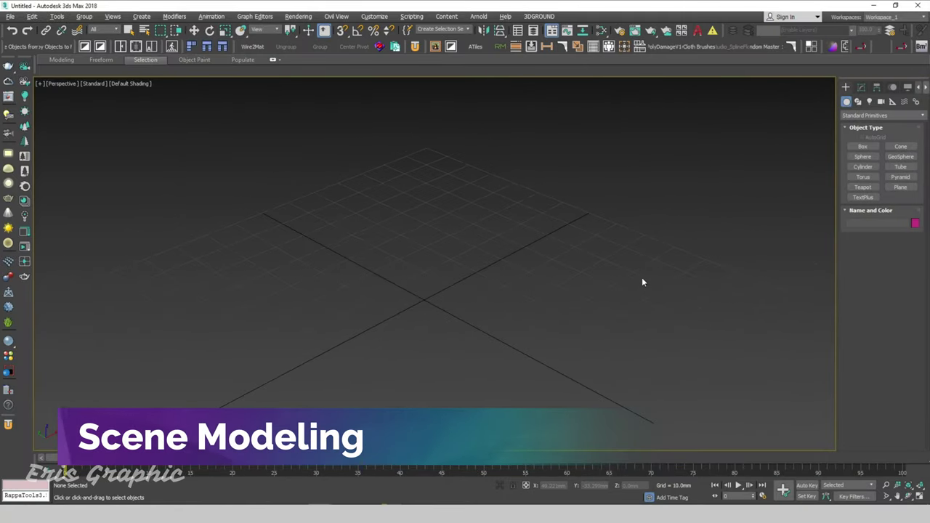
- Create a floor plane of 4000 × 4000 mm with one length and one width segment
{"action": "left_click", "coordinate": [900, 187]}
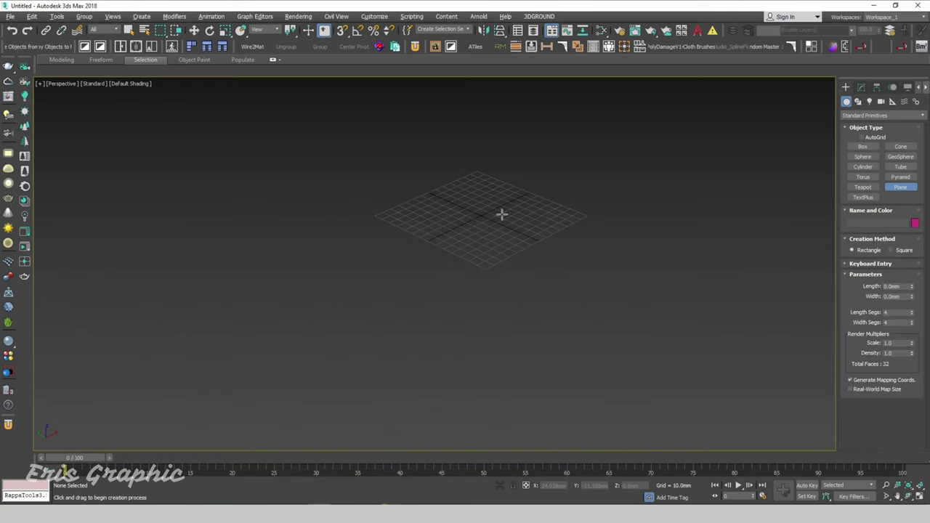
{"action": "left_click_drag", "start_coordinate": [501, 200], "coordinate": [483, 298]}
{"action": "right_click", "coordinate": [630, 359]}
{"action": "key", "text": "ctrl+a"}
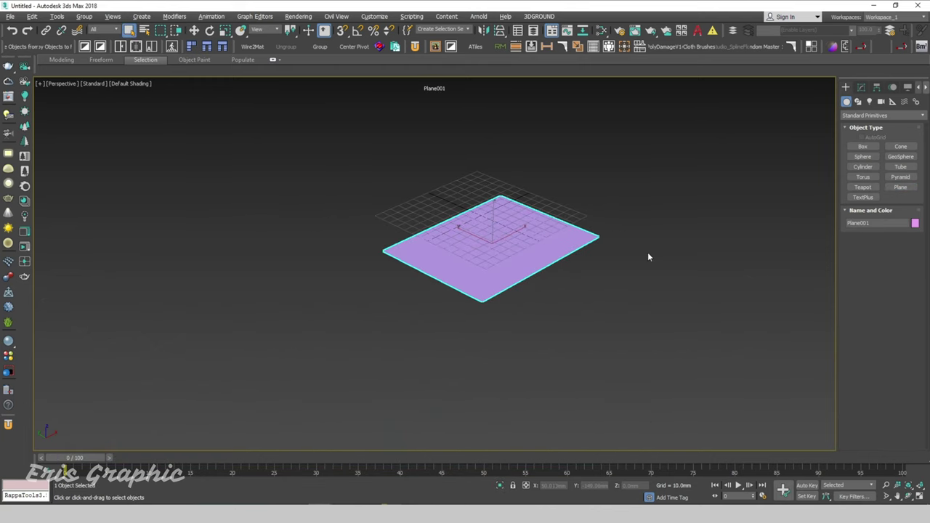
{"action": "left_click", "coordinate": [861, 87]}
{"action": "type", "text": "4000"}
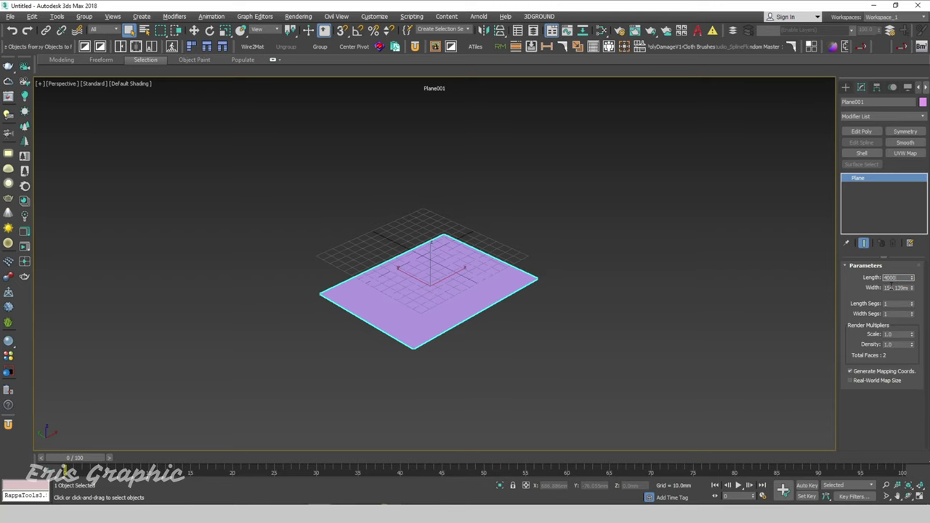
{"action": "key", "text": "Tab"}
{"action": "type", "text": "4000"}
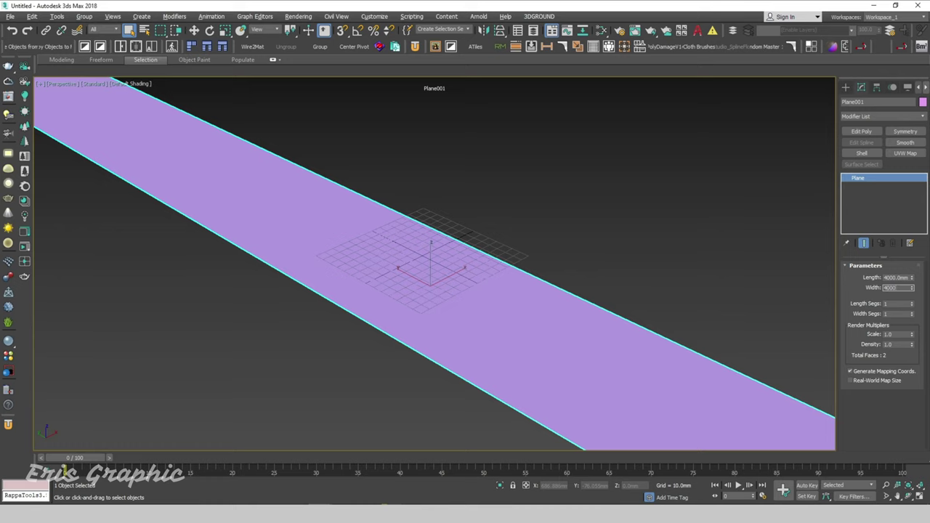
{"action": "key", "text": "Tab"}
{"action": "key", "text": "z"}
{"action": "left_click", "coordinate": [592, 201]}
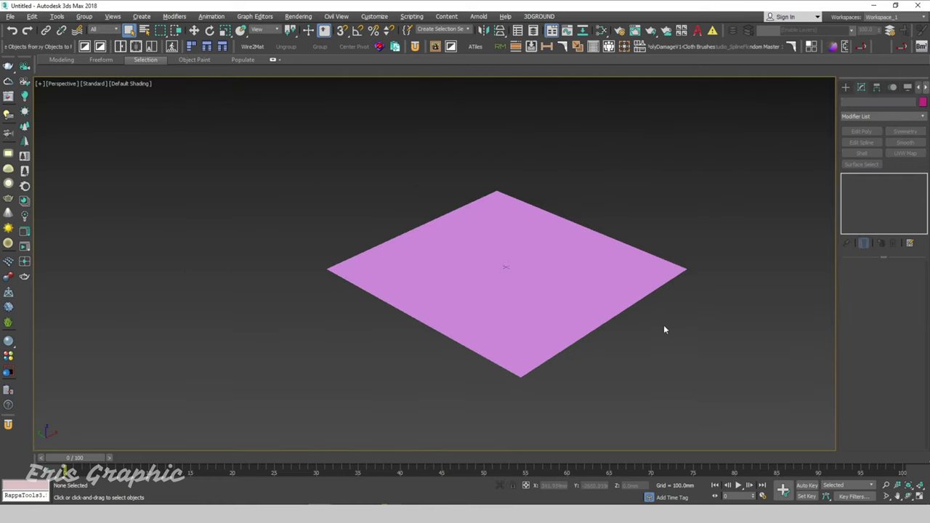
- In Top view, Shift-drag a copy of the floor plane to its right as Plane002
{"action": "scroll", "coordinate": [531, 287], "scroll_direction": "up", "scroll_amount": 5}
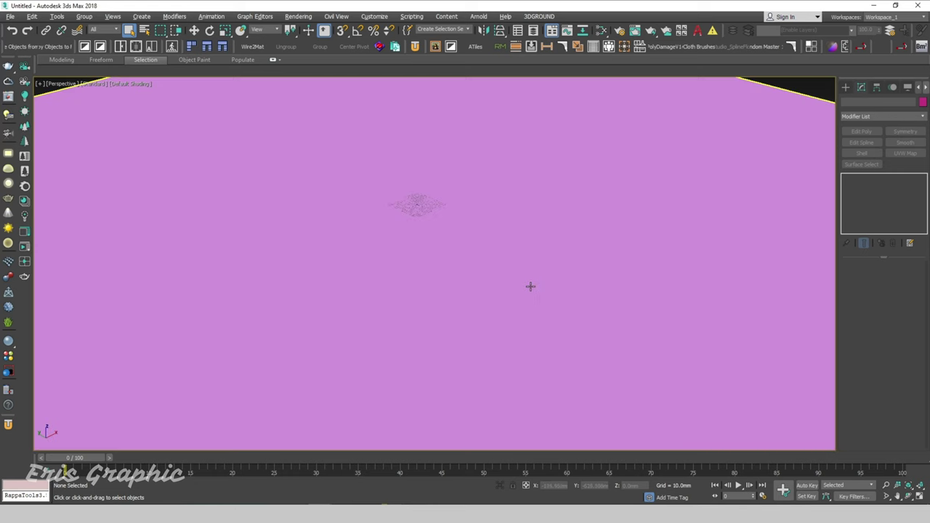
{"action": "scroll", "coordinate": [482, 262], "scroll_direction": "down", "scroll_amount": 5}
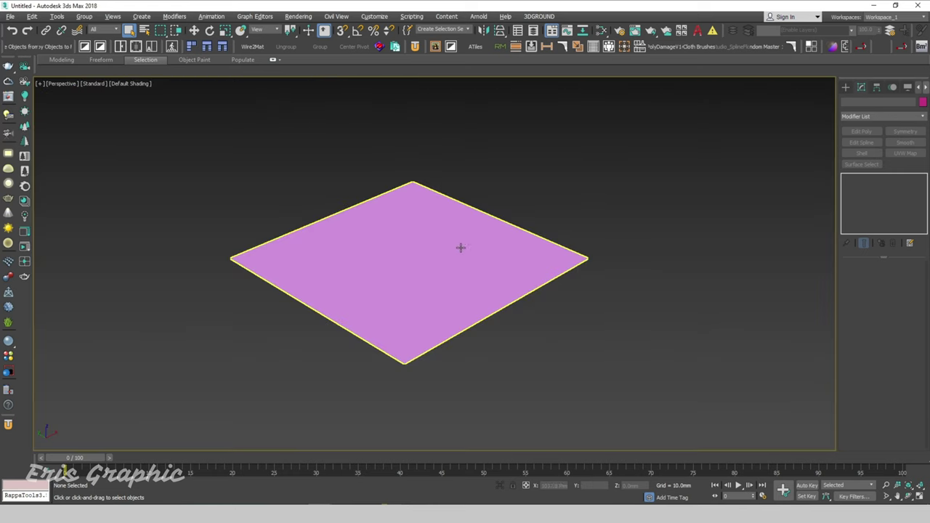
{"action": "key", "text": "t"}
{"action": "key", "text": "F3"}
{"action": "key", "text": "z"}
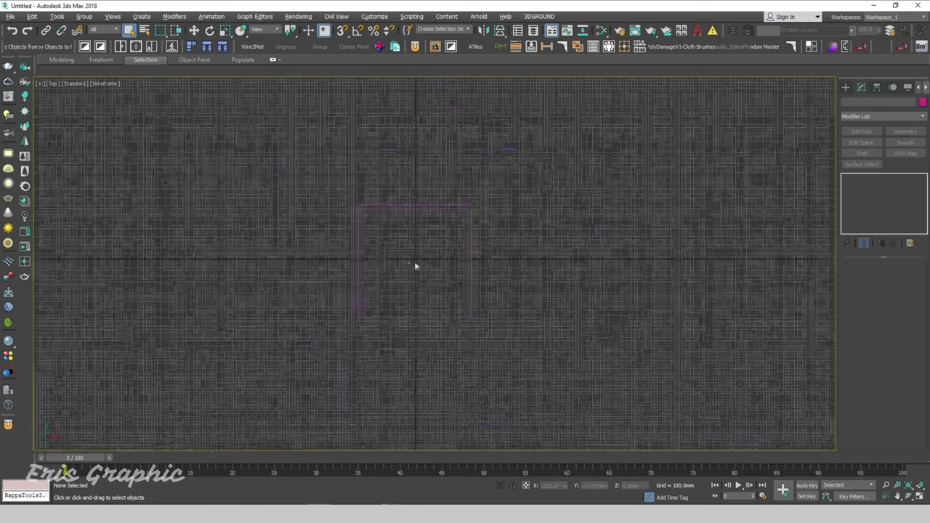
{"action": "left_click", "coordinate": [353, 290]}
{"action": "key", "text": "F3"}
{"action": "left_click", "coordinate": [531, 292]}
{"action": "middle_click_drag", "start_coordinate": [508, 269], "coordinate": [497, 309]}
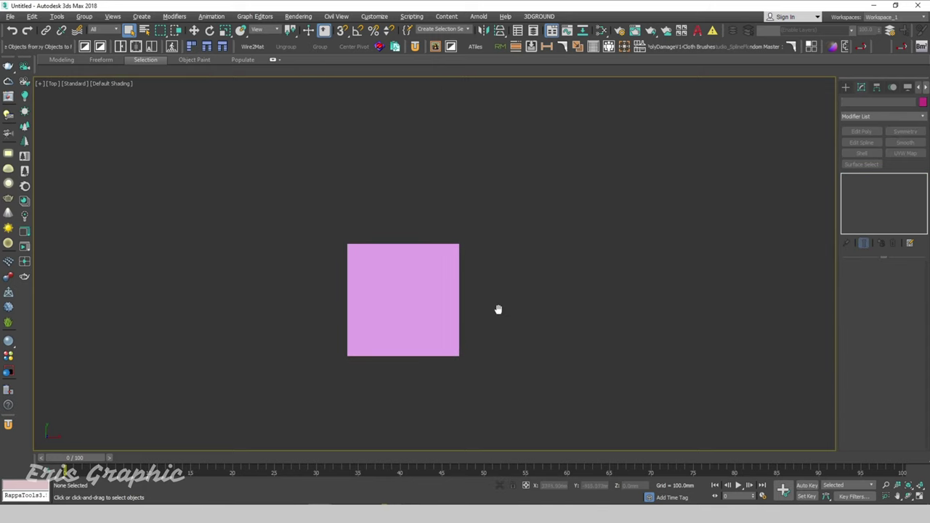
{"action": "left_click_drag", "start_coordinate": [496, 309], "coordinate": [326, 241]}
{"action": "key", "text": "w"}
{"action": "left_click_drag", "start_coordinate": [416, 312], "coordinate": [533, 312], "text": "shift"}
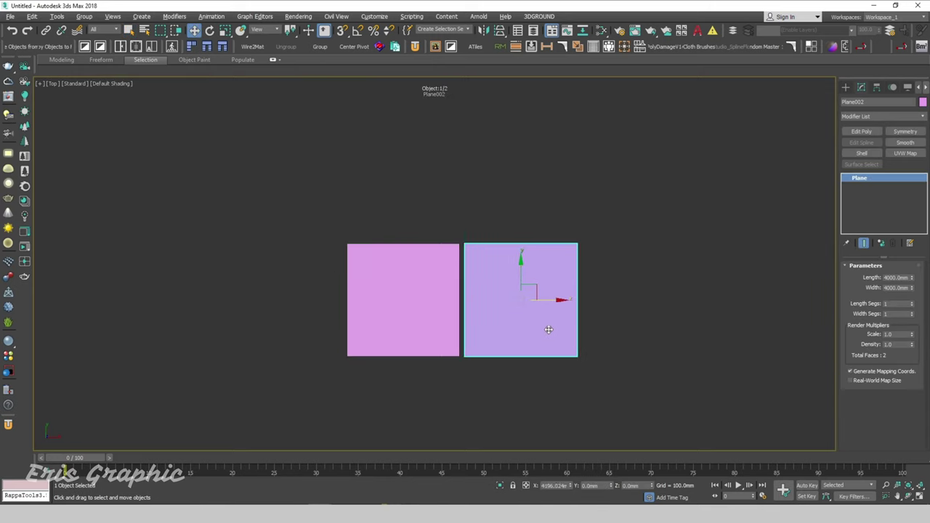
- Set Plane002's width to 200 mm and move it against the floor's right edge
{"action": "left_click", "coordinate": [466, 299]}
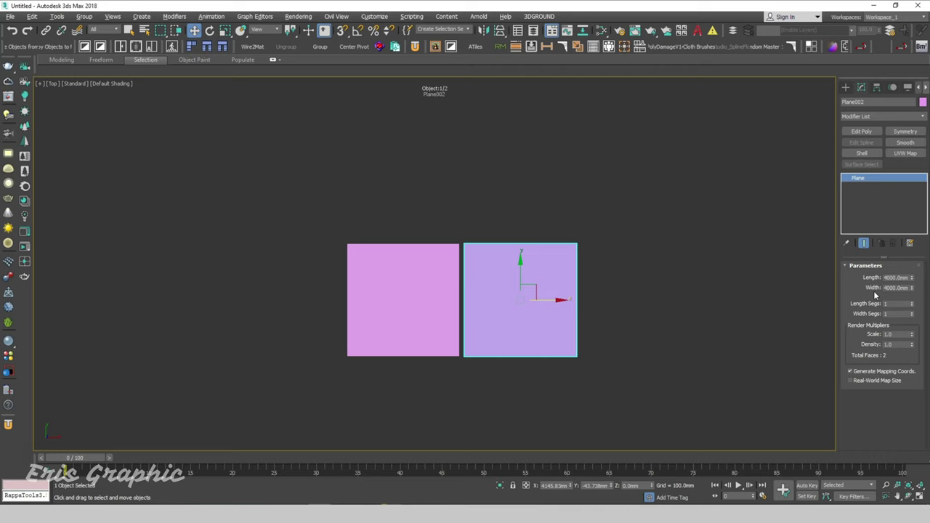
{"action": "double_click", "coordinate": [898, 288]}
{"action": "type", "text": "3250"}
{"action": "key", "text": "Return"}
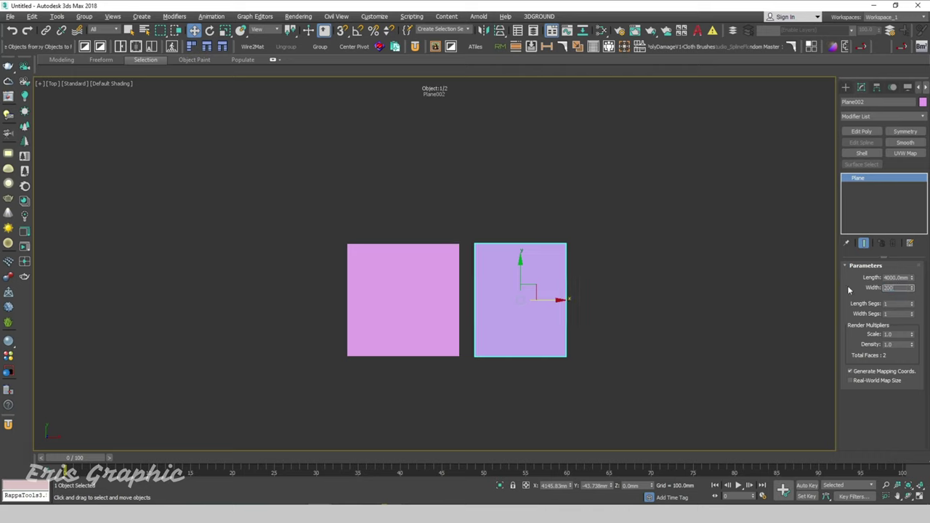
{"action": "left_click", "coordinate": [608, 242]}
{"action": "left_click_drag", "start_coordinate": [501, 330], "coordinate": [502, 327]}
{"action": "mouse_move", "coordinate": [551, 301]}
{"action": "left_mouse_down"}
{"action": "mouse_move", "coordinate": [509, 243]}
{"action": "mouse_move", "coordinate": [419, 245]}
{"action": "left_mouse_up"}
{"action": "scroll", "coordinate": [509, 243], "scroll_direction": "up", "scroll_amount": 2}
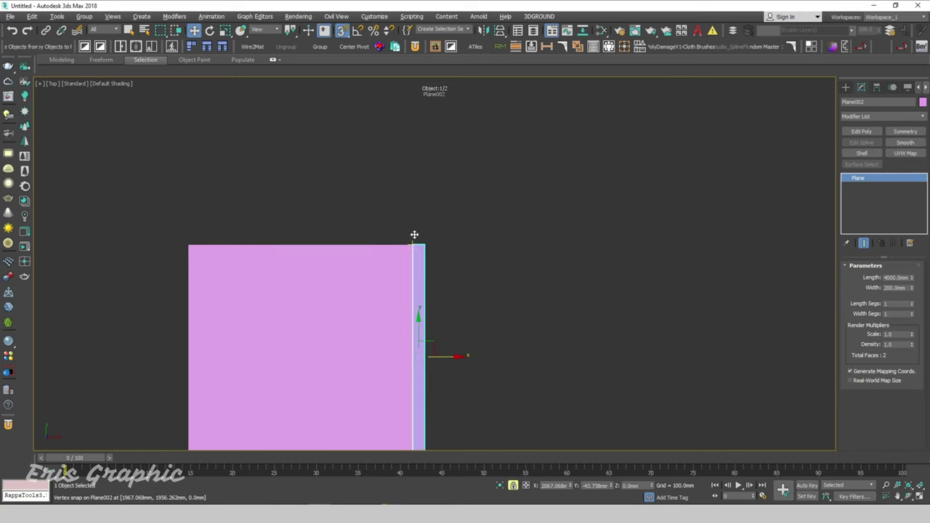
- Copy the floor upward as Plane003, set its length to 200 mm, and snap it onto the top edge
{"action": "left_click", "coordinate": [300, 257]}
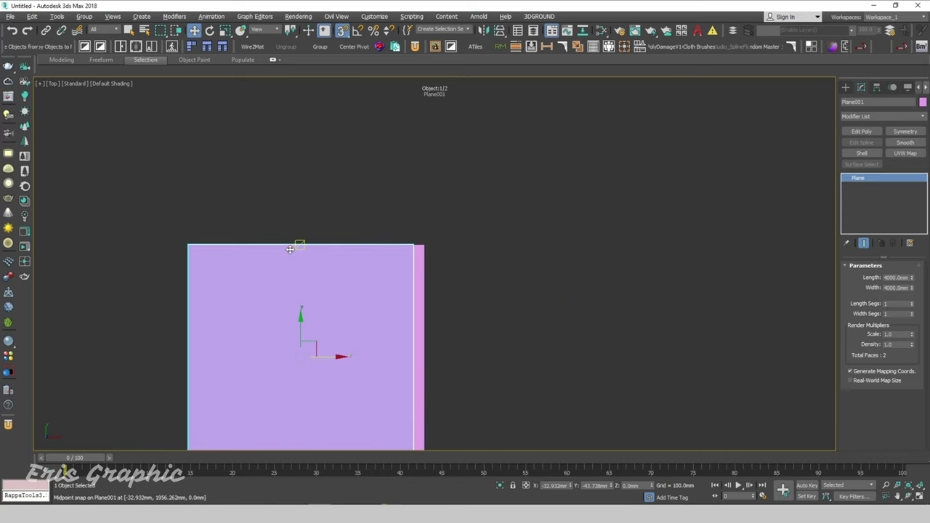
{"action": "scroll", "coordinate": [246, 255], "scroll_direction": "down", "scroll_amount": 3}
{"action": "left_click_drag", "start_coordinate": [267, 309], "coordinate": [316, 184], "text": "shift"}
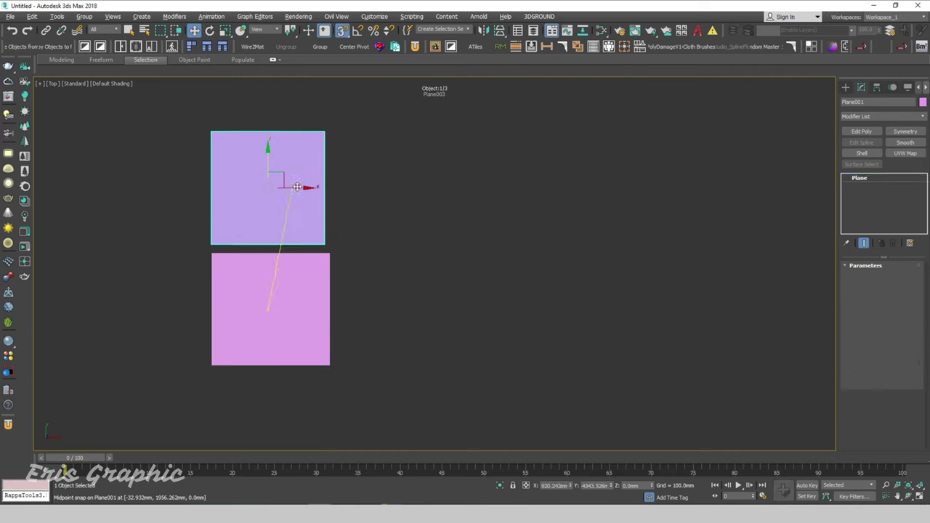
{"action": "left_click", "coordinate": [466, 298]}
{"action": "type", "text": "200"}
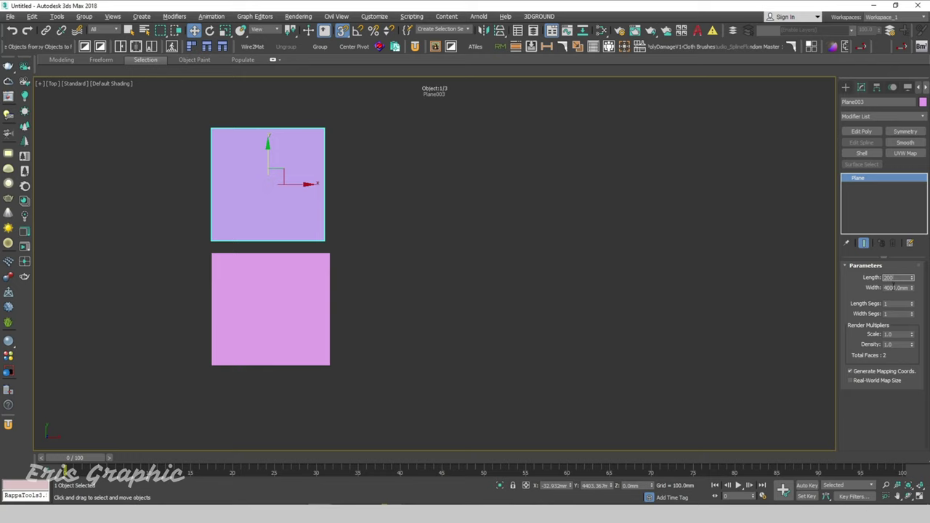
{"action": "left_click", "coordinate": [535, 228]}
{"action": "left_click", "coordinate": [283, 184]}
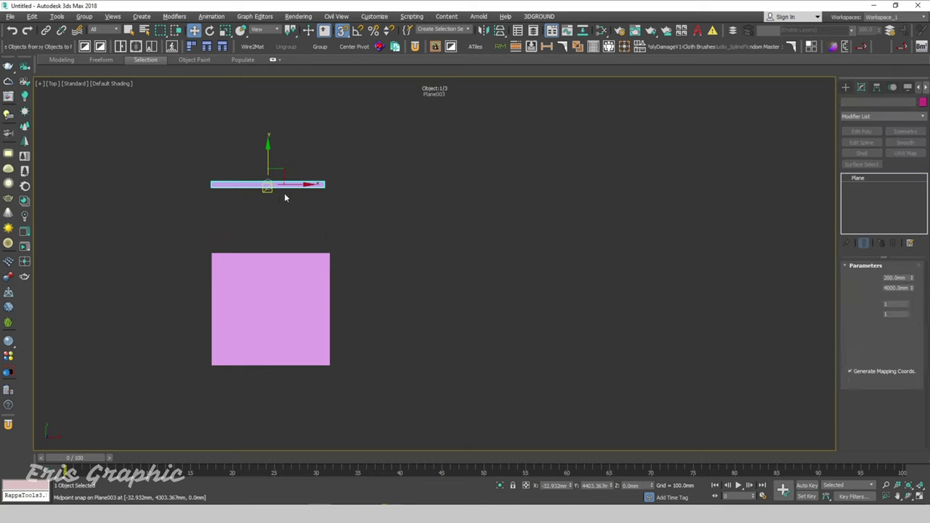
{"action": "mouse_move", "coordinate": [268, 185]}
{"action": "left_mouse_down"}
{"action": "mouse_move", "coordinate": [388, 201]}
{"action": "mouse_move", "coordinate": [332, 249]}
{"action": "left_mouse_up"}
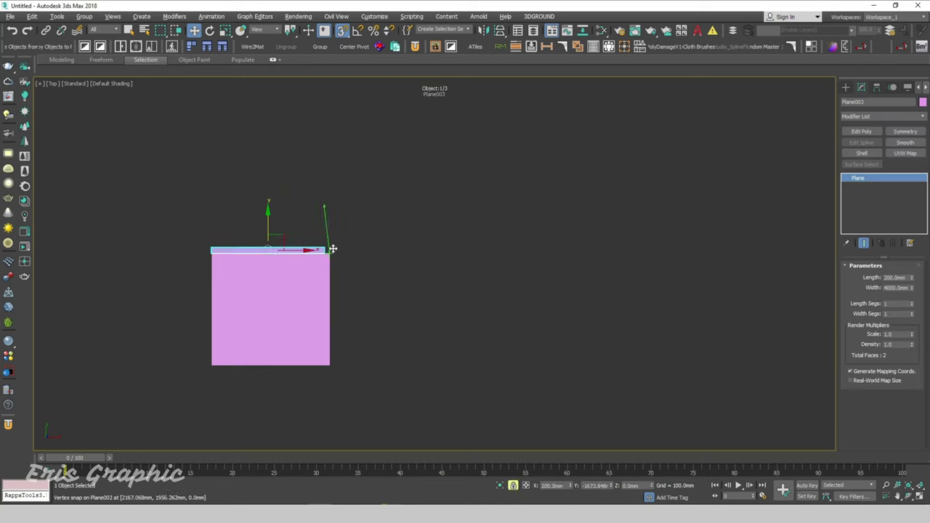
{"action": "left_click", "coordinate": [357, 249]}
{"action": "scroll", "coordinate": [343, 250], "scroll_direction": "up", "scroll_amount": 3}
{"action": "key", "text": "F4"}
- Add Edit Poly to Plane003 and move its end edge to the side strip's outer corner
{"action": "scroll", "coordinate": [328, 229], "scroll_direction": "up", "scroll_amount": 2}
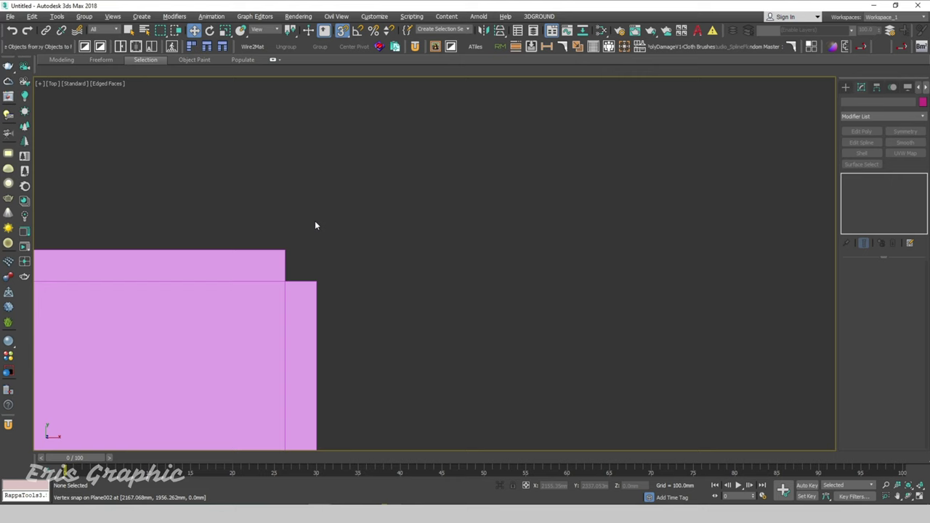
{"action": "left_click", "coordinate": [243, 274]}
{"action": "left_click", "coordinate": [861, 131]}
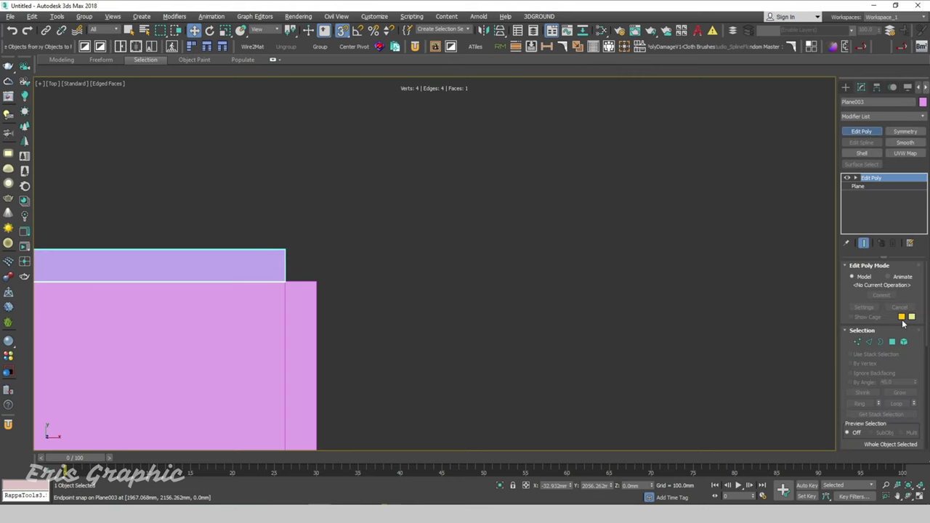
{"action": "left_click", "coordinate": [869, 342]}
{"action": "scroll", "coordinate": [685, 339], "scroll_direction": "down", "scroll_amount": 2}
{"action": "left_click_drag", "start_coordinate": [348, 153], "coordinate": [487, 307]}
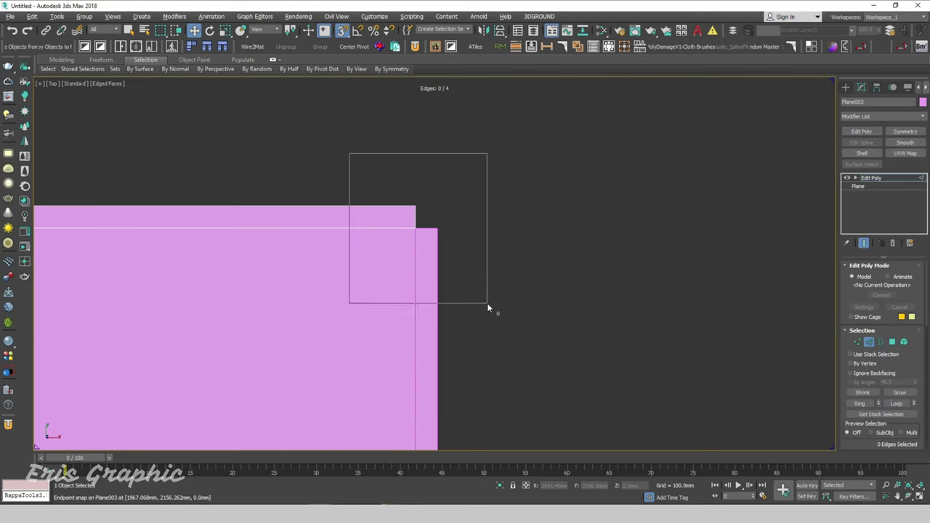
{"action": "scroll", "coordinate": [451, 229], "scroll_direction": "down", "scroll_amount": 3}
{"action": "left_click_drag", "start_coordinate": [455, 225], "coordinate": [443, 229]}
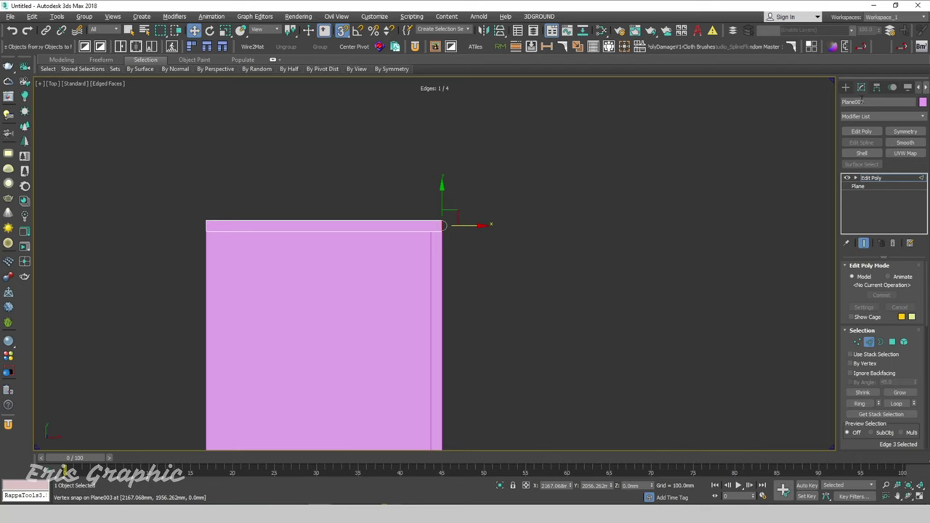
{"action": "left_click", "coordinate": [845, 87]}
{"action": "left_click", "coordinate": [549, 228]}
{"action": "scroll", "coordinate": [235, 153], "scroll_direction": "down", "scroll_amount": 2}
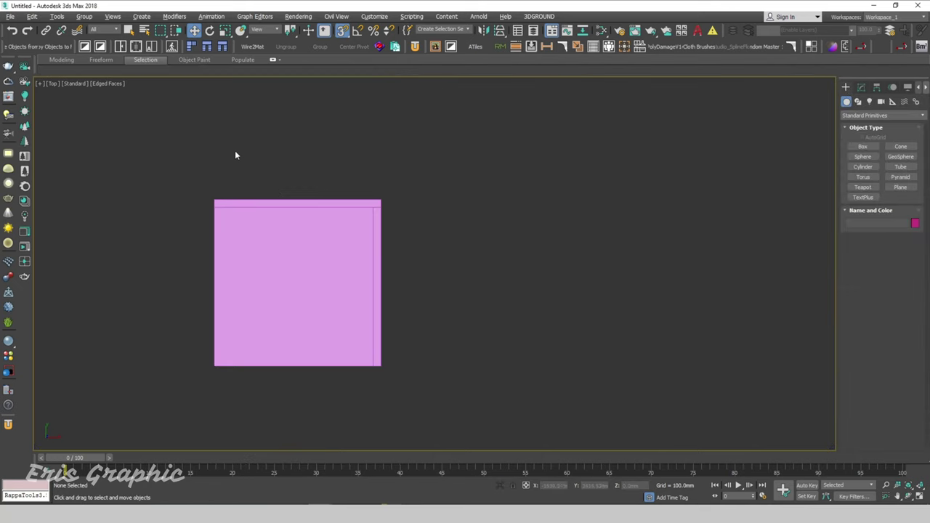
{"action": "middle_click_drag", "start_coordinate": [389, 261], "coordinate": [419, 217], "text": "alt"}
- Switch to the Perspective view with Clay shading
{"action": "key", "text": "p"}
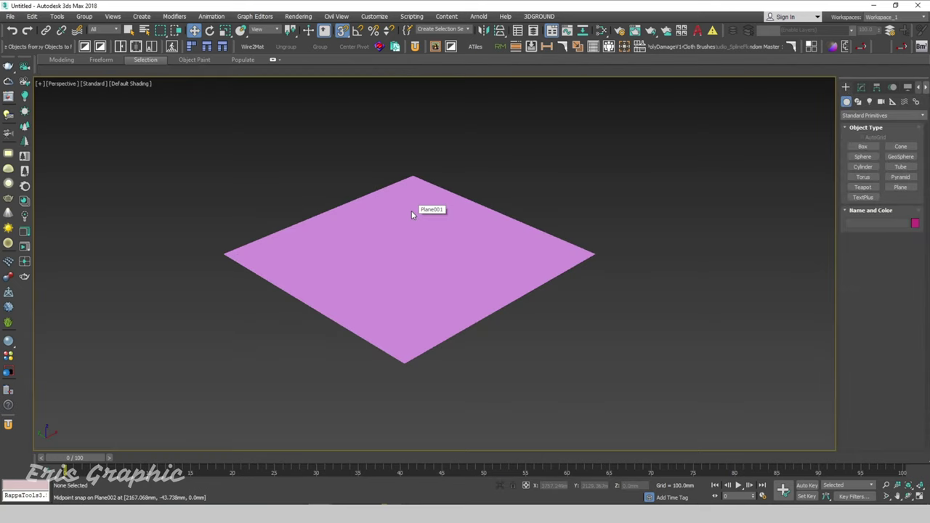
{"action": "scroll", "coordinate": [458, 211], "scroll_direction": "up", "scroll_amount": 3}
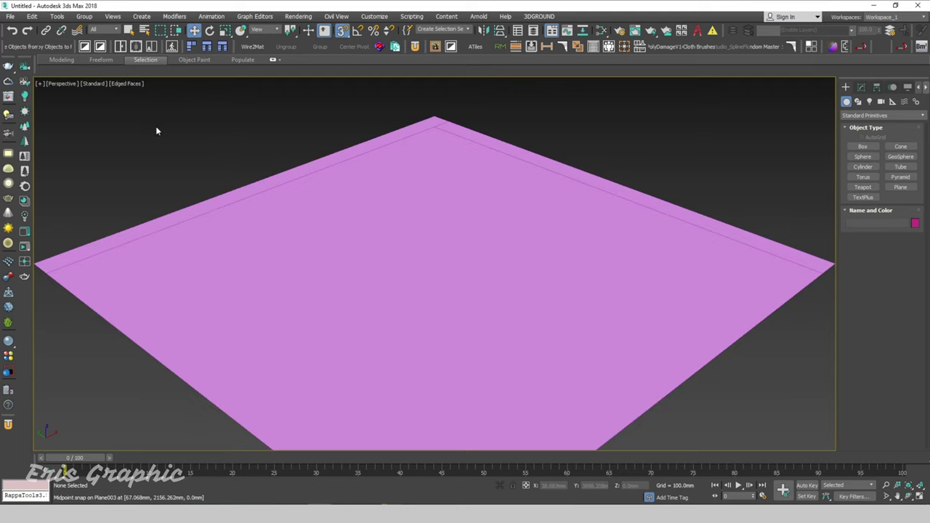
{"action": "middle_click_drag", "start_coordinate": [156, 131], "coordinate": [244, 174]}
{"action": "left_click", "coordinate": [120, 86]}
{"action": "left_click", "coordinate": [255, 135]}
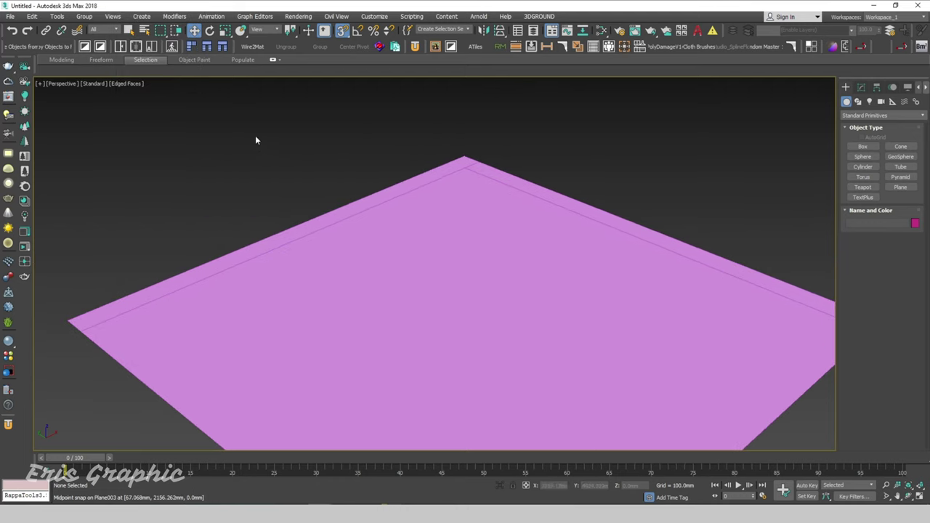
{"action": "left_click", "coordinate": [128, 83]}
{"action": "left_click", "coordinate": [155, 146]}
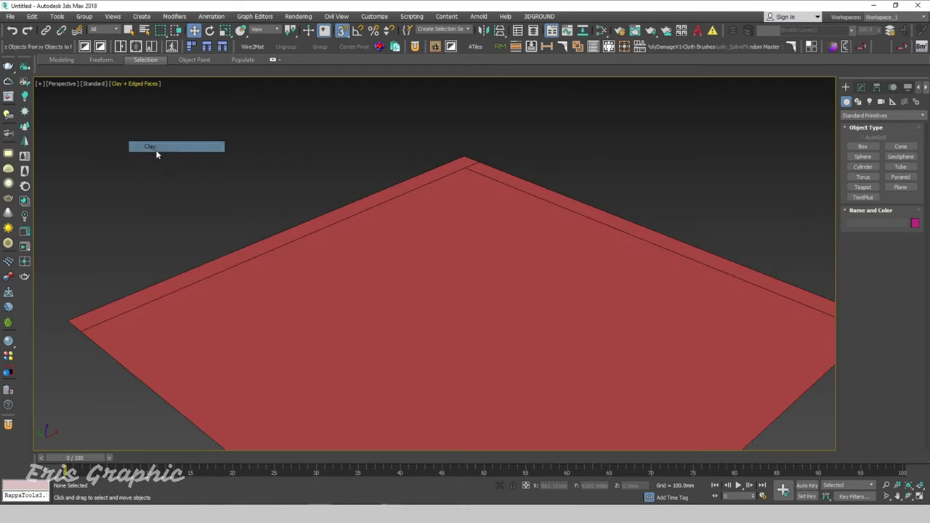
{"action": "scroll", "coordinate": [480, 198], "scroll_direction": "down", "scroll_amount": 4}
{"action": "scroll", "coordinate": [456, 189], "scroll_direction": "down", "scroll_amount": 1}
{"action": "scroll", "coordinate": [456, 193], "scroll_direction": "up", "scroll_amount": 3}
{"action": "scroll", "coordinate": [559, 245], "scroll_direction": "down", "scroll_amount": 1}
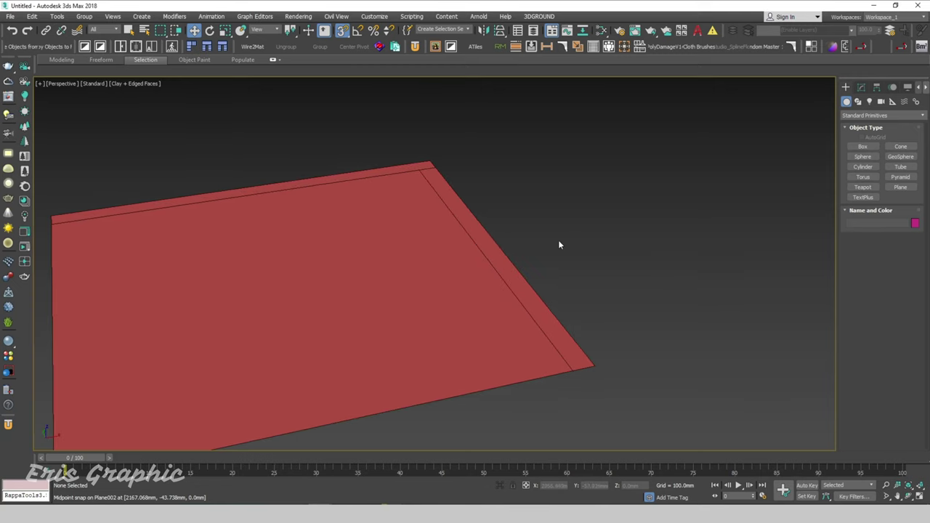
{"action": "scroll", "coordinate": [366, 226], "scroll_direction": "down", "scroll_amount": 2}
- Apply a Shell modifier with a 200 mm outer amount to all three floor pieces
{"action": "key", "text": "q"}
{"action": "key", "text": "ctrl+a"}
{"action": "left_click", "coordinate": [861, 86]}
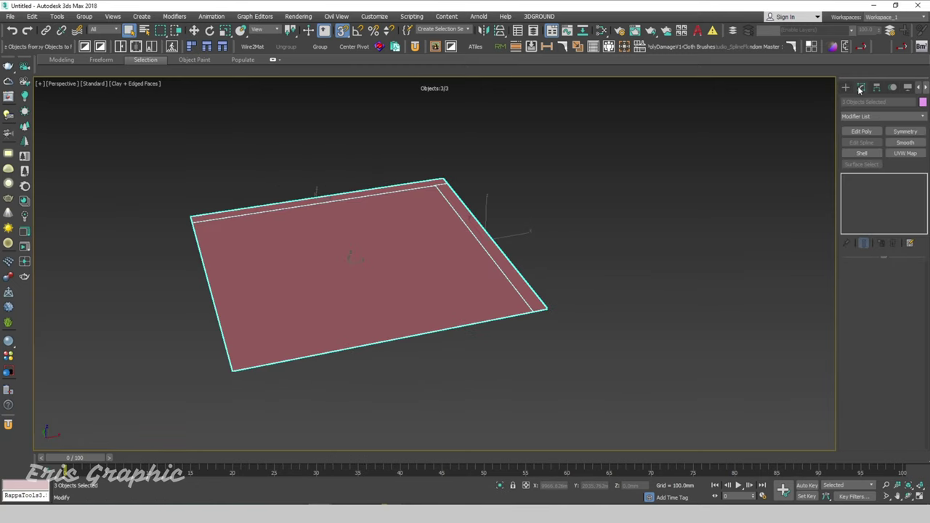
{"action": "left_click", "coordinate": [862, 153]}
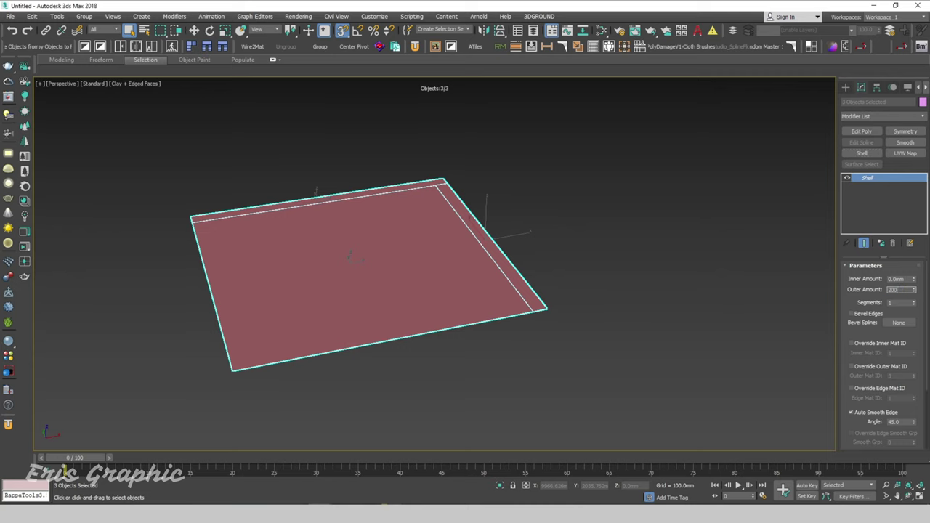
{"action": "key", "text": "Return"}
{"action": "left_click", "coordinate": [673, 255]}
{"action": "scroll", "coordinate": [562, 225], "scroll_direction": "up", "scroll_amount": 3}
- Add a second Edit Poly to the back strip and select its top polygon
{"action": "scroll", "coordinate": [464, 209], "scroll_direction": "down", "scroll_amount": 1}
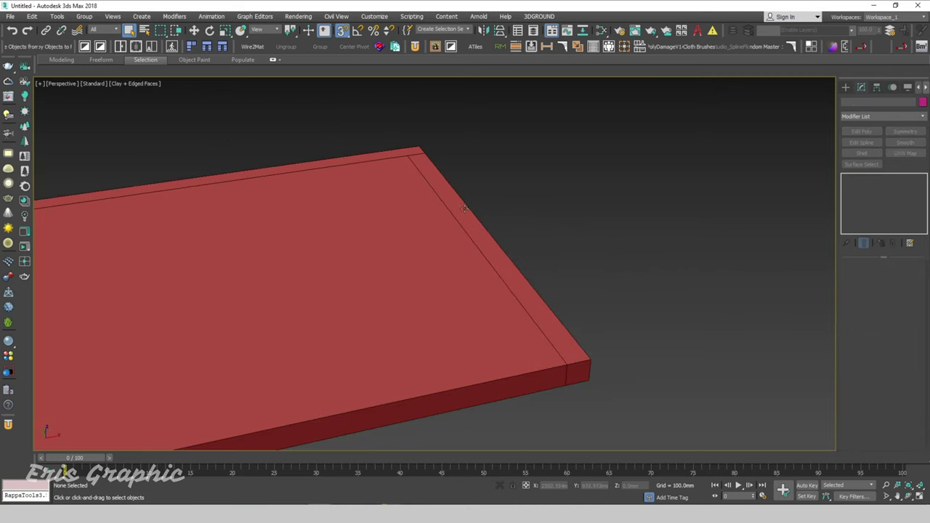
{"action": "left_click", "coordinate": [465, 211]}
{"action": "left_click", "coordinate": [536, 183]}
{"action": "left_click", "coordinate": [418, 151]}
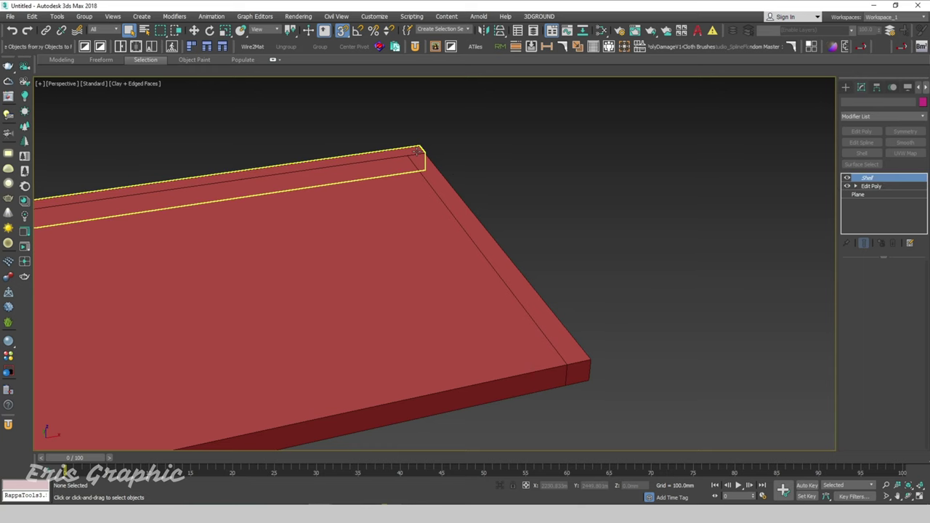
{"action": "left_click", "coordinate": [419, 151]}
{"action": "left_click", "coordinate": [862, 131]}
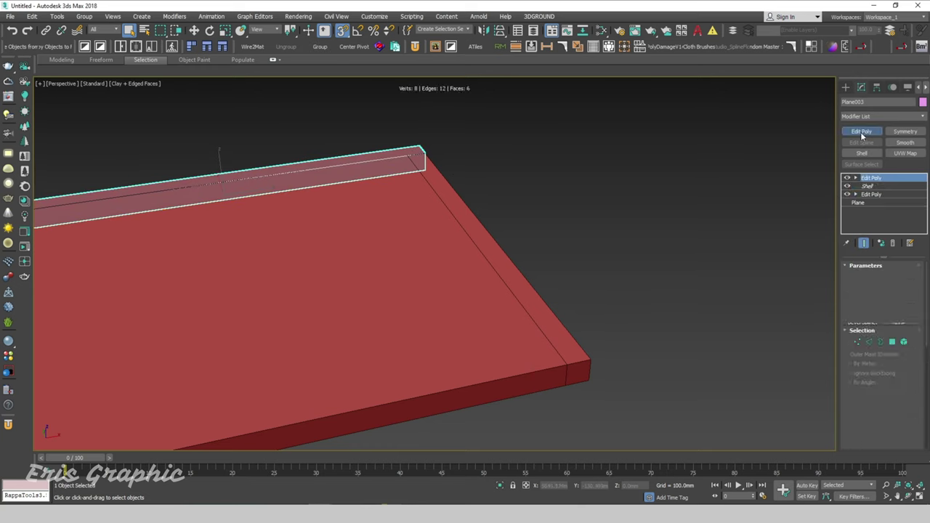
{"action": "left_click", "coordinate": [893, 342]}
{"action": "left_click", "coordinate": [389, 154]}
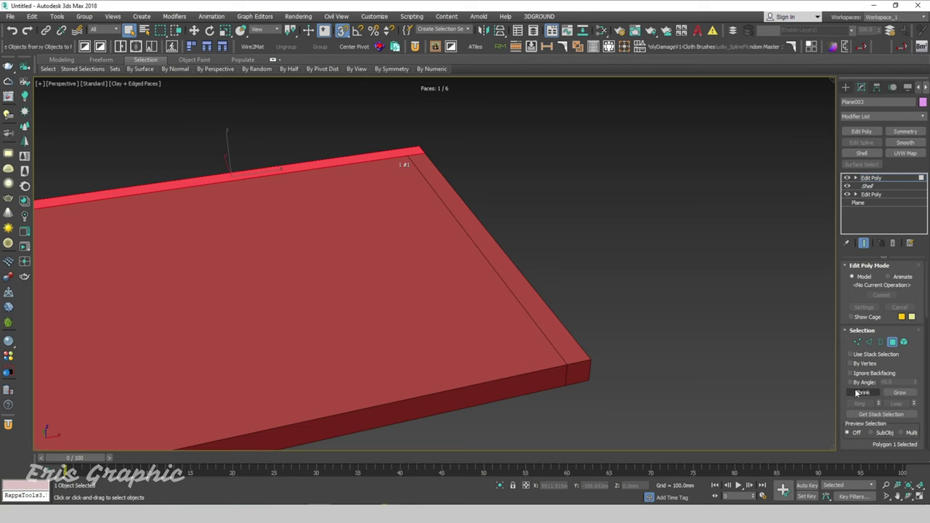
- Extrude the top face 2800 mm into the back wall, then exit and deselect
{"action": "left_click_drag", "start_coordinate": [836, 373], "coordinate": [737, 373]}
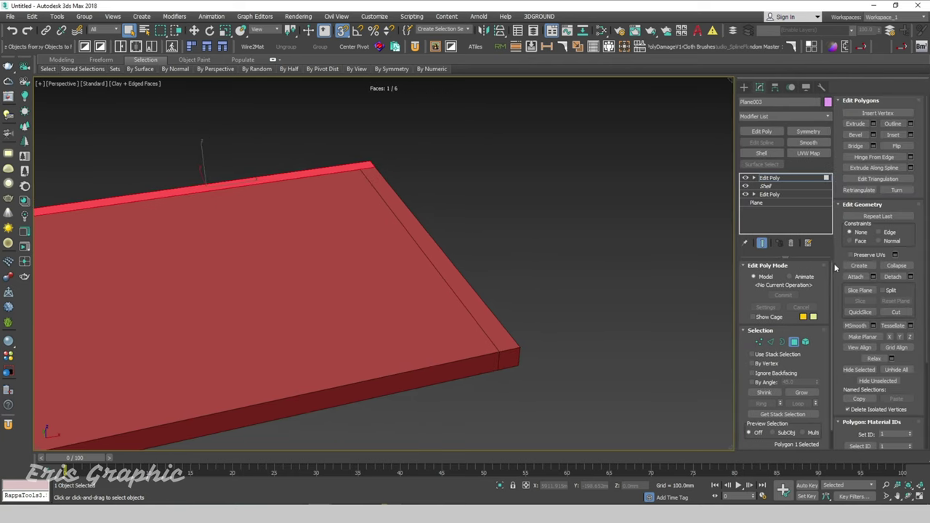
{"action": "left_click", "coordinate": [873, 125]}
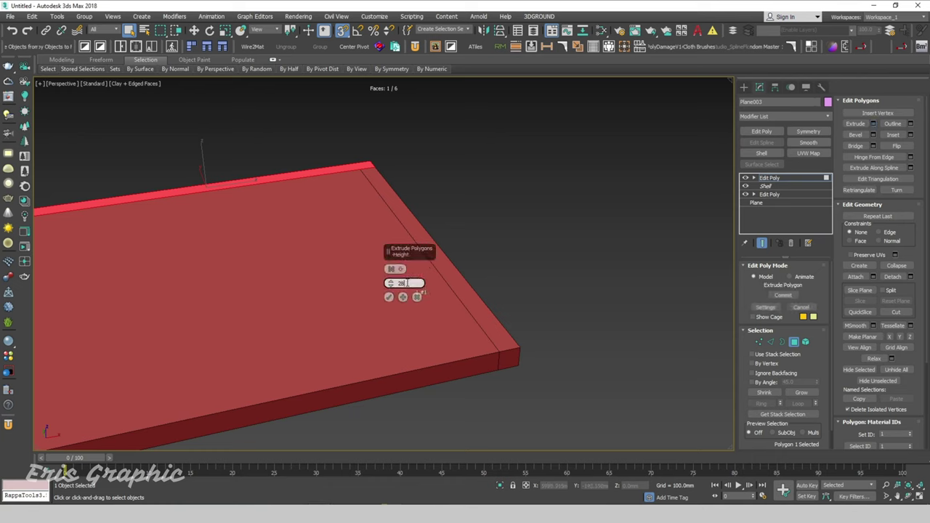
{"action": "type", "text": "00"}
{"action": "key", "text": "Return"}
{"action": "left_click", "coordinate": [389, 298]}
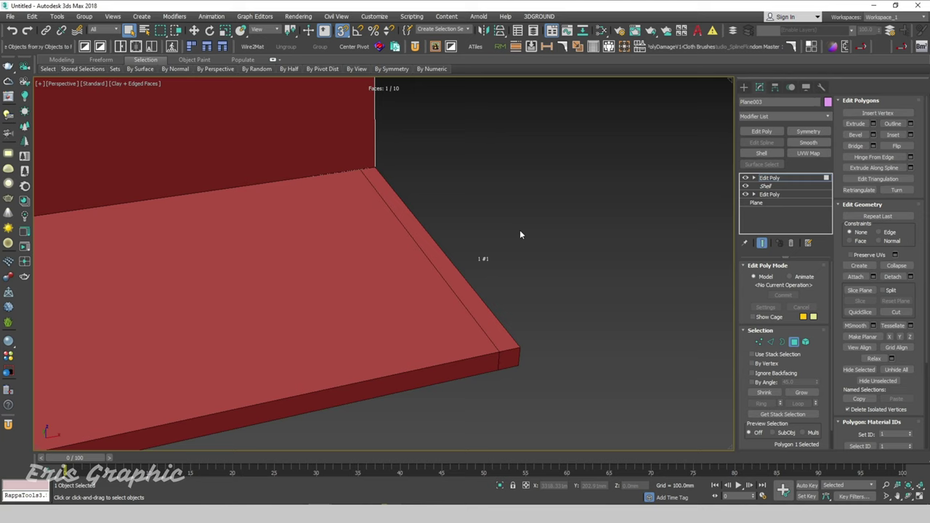
{"action": "left_click", "coordinate": [520, 231]}
{"action": "left_click", "coordinate": [795, 343]}
{"action": "left_click", "coordinate": [604, 251]}
{"action": "scroll", "coordinate": [605, 251], "scroll_direction": "down", "scroll_amount": 3}
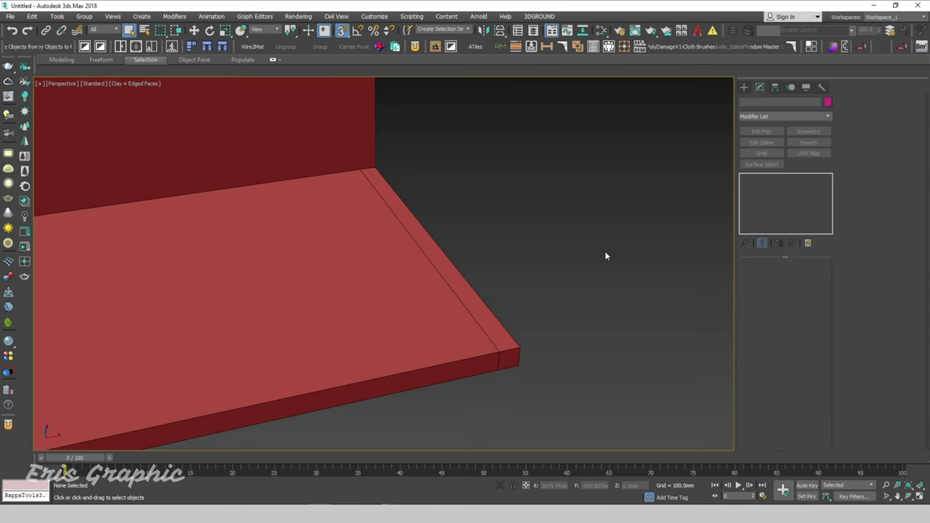
{"action": "scroll", "coordinate": [510, 227], "scroll_direction": "down", "scroll_amount": 3}
{"action": "scroll", "coordinate": [464, 240], "scroll_direction": "up", "scroll_amount": 5}
- Add Edit Poly to Plane002 and extrude its top face 600 mm using Apply
{"action": "left_click", "coordinate": [435, 222]}
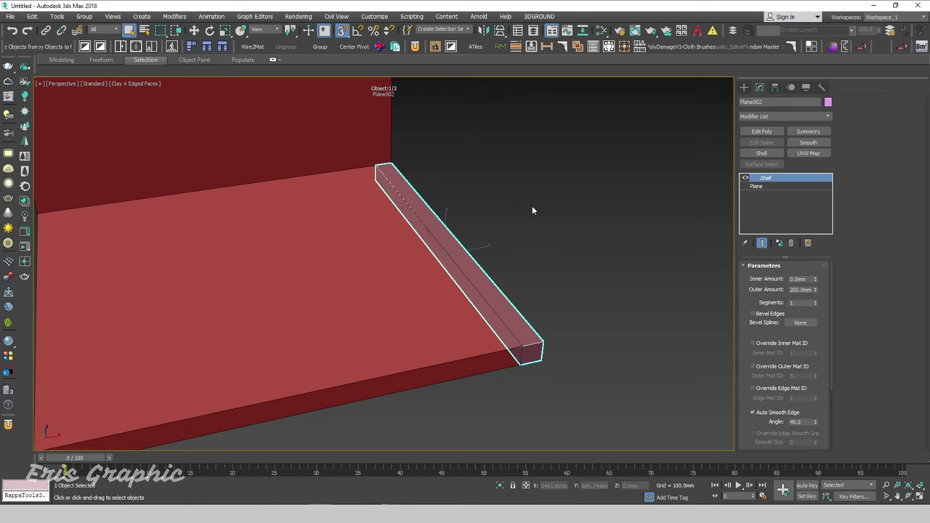
{"action": "scroll", "coordinate": [532, 211], "scroll_direction": "down", "scroll_amount": 5}
{"action": "middle_click_drag", "start_coordinate": [534, 210], "coordinate": [500, 260]}
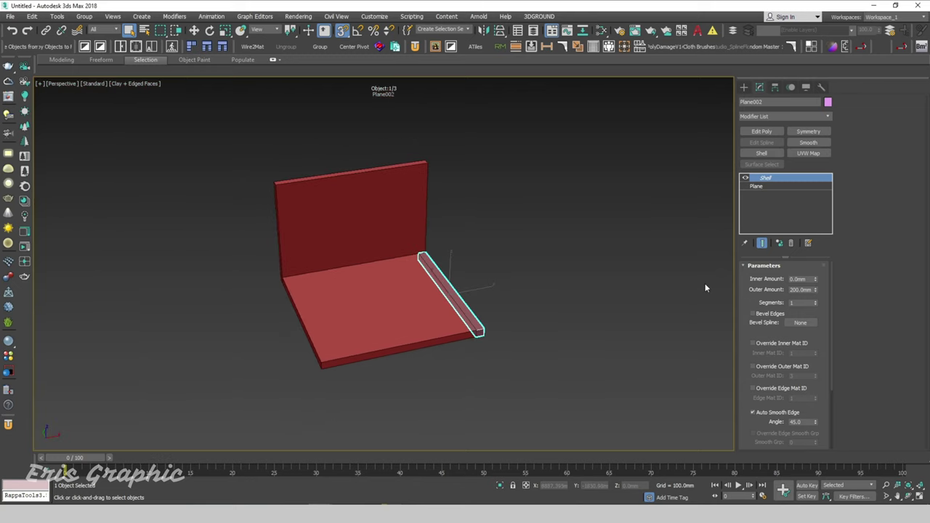
{"action": "left_click", "coordinate": [762, 132]}
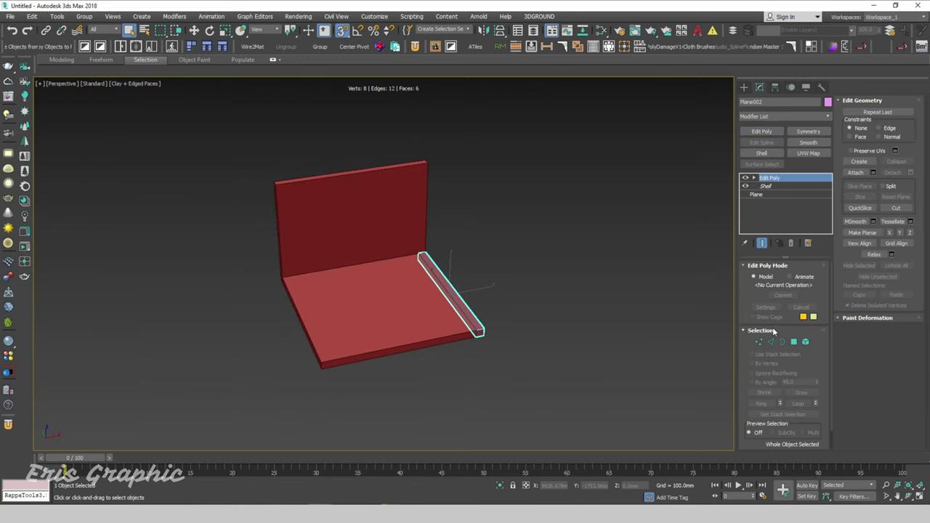
{"action": "left_click", "coordinate": [793, 341]}
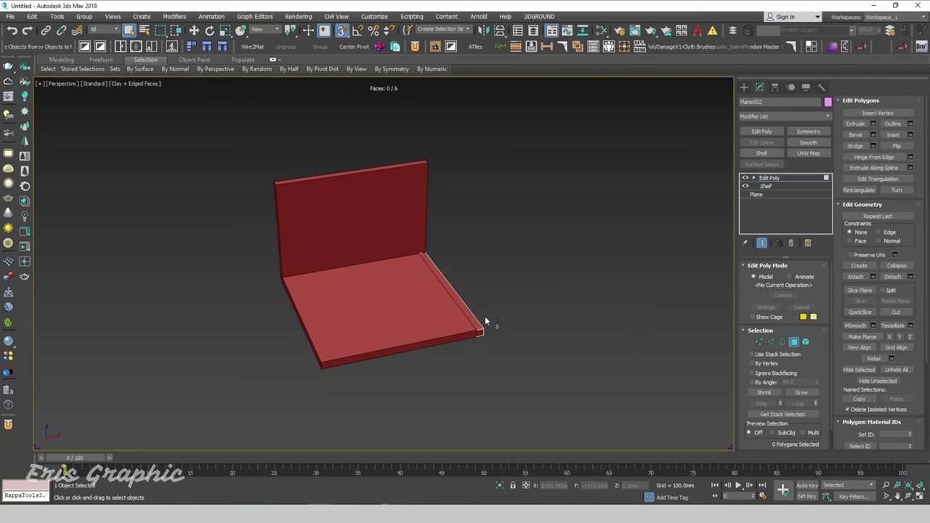
{"action": "scroll", "coordinate": [485, 320], "scroll_direction": "up", "scroll_amount": 4}
{"action": "left_click", "coordinate": [441, 300]}
{"action": "left_click", "coordinate": [872, 125]}
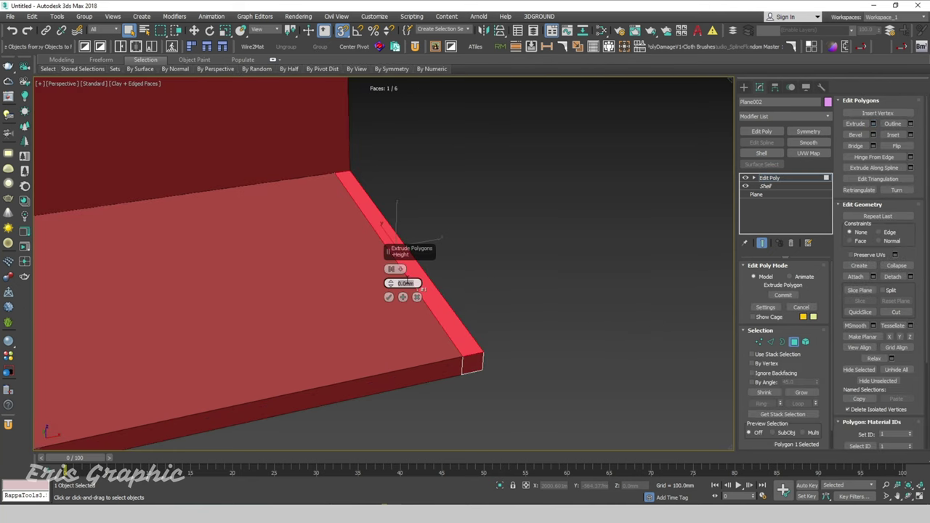
{"action": "key", "text": "Return"}
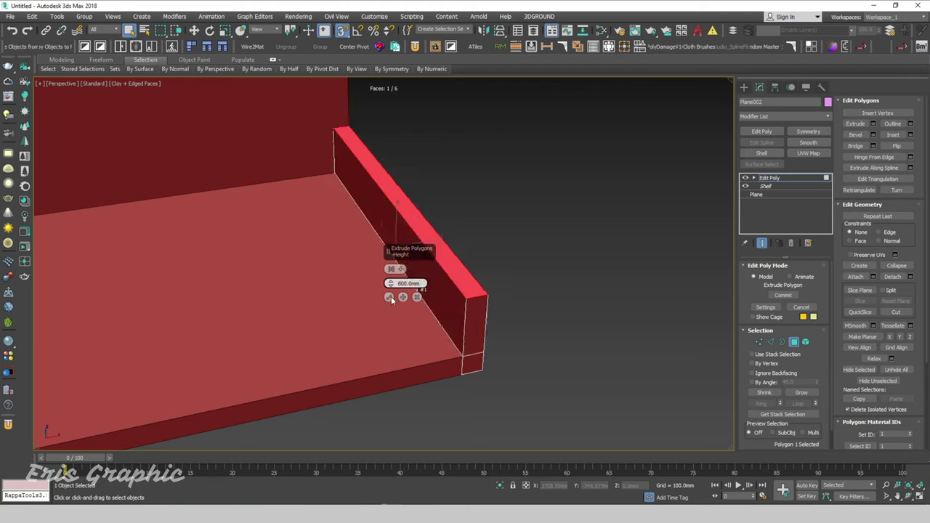
{"action": "left_click", "coordinate": [403, 297]}
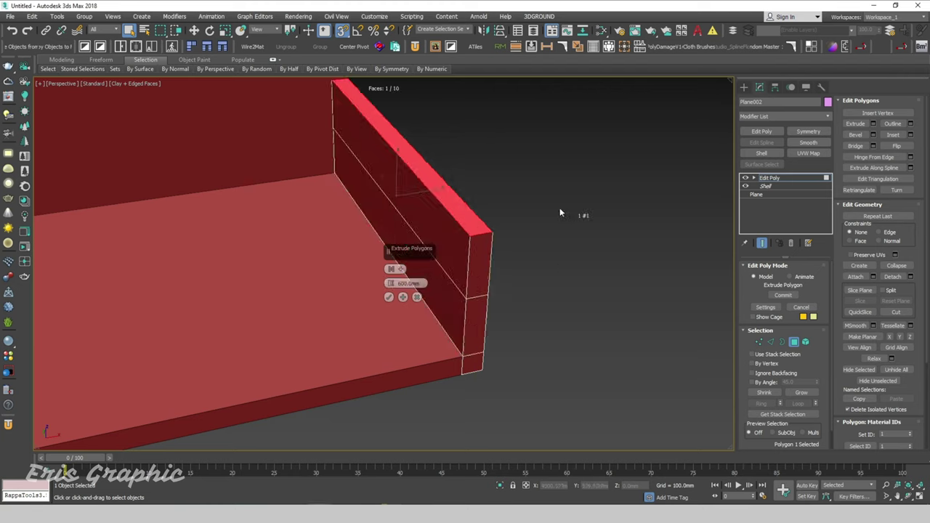
- Extrude the same face a further 2100 mm, then another 100 mm
{"action": "double_click", "coordinate": [417, 284]}
{"action": "type", "text": "21"}
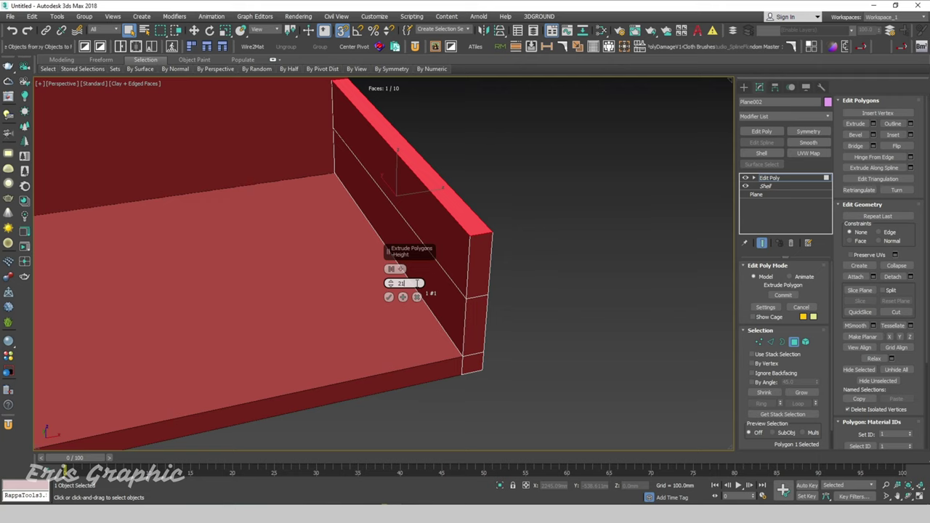
{"action": "type", "text": "00"}
{"action": "key", "text": "Return"}
{"action": "scroll", "coordinate": [401, 326], "scroll_direction": "down", "scroll_amount": 5}
{"action": "scroll", "coordinate": [400, 320], "scroll_direction": "up", "scroll_amount": 2}
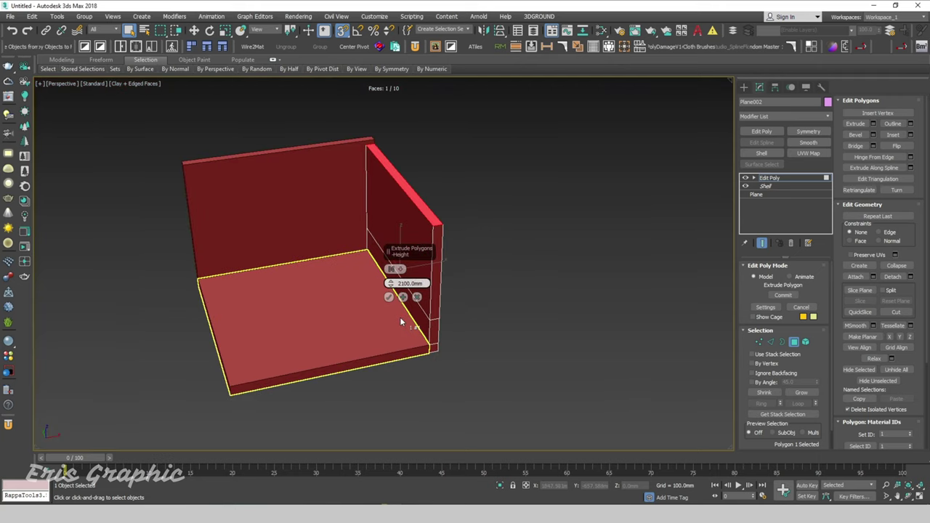
{"action": "left_click", "coordinate": [389, 298]}
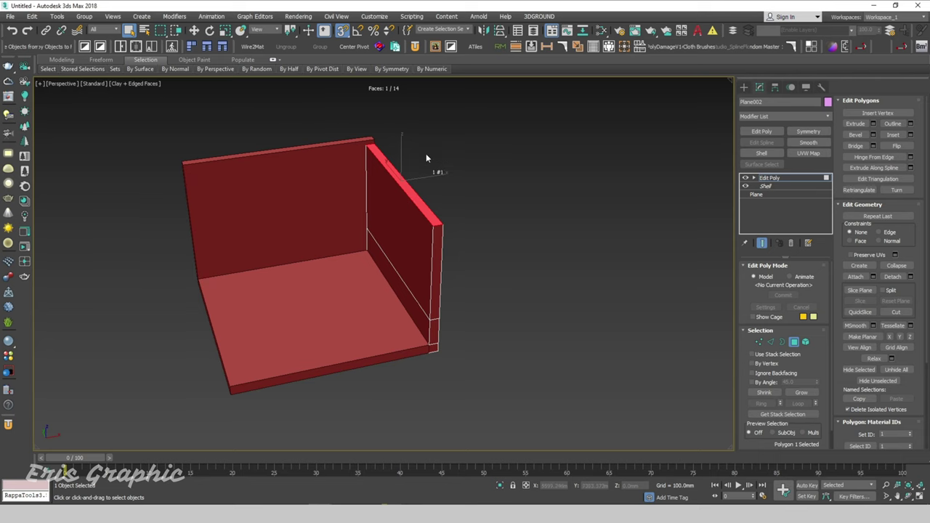
{"action": "scroll", "coordinate": [427, 158], "scroll_direction": "up", "scroll_amount": 2}
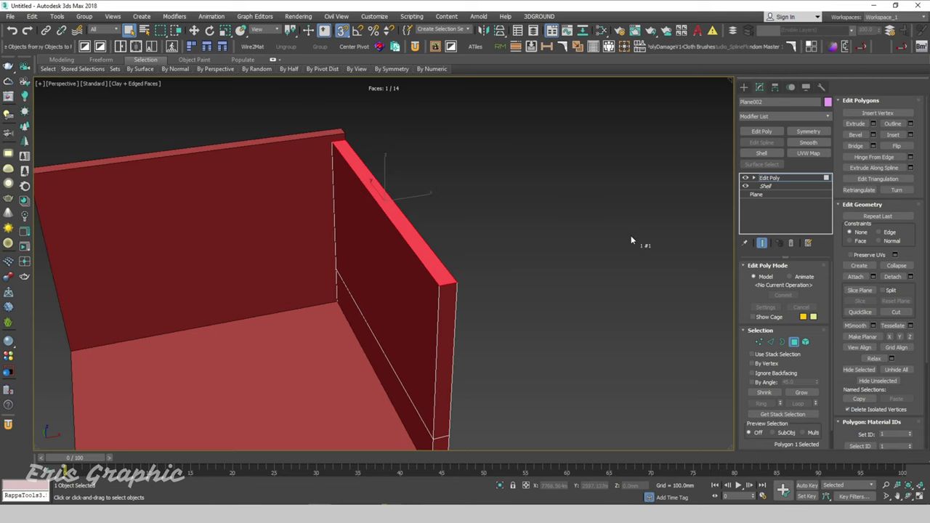
{"action": "left_click", "coordinate": [874, 123]}
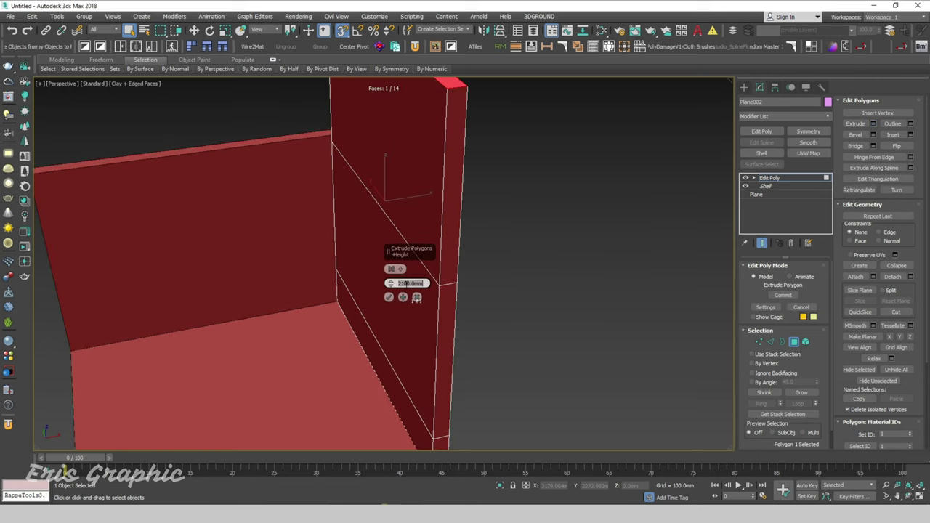
{"action": "type", "text": "100"}
{"action": "key", "text": "Return"}
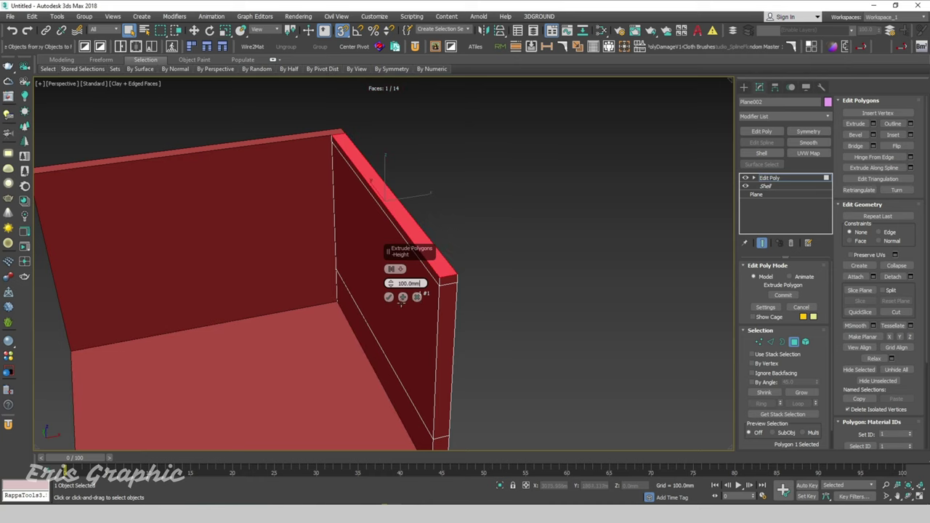
{"action": "left_click", "coordinate": [390, 298]}
{"action": "mouse_move", "coordinate": [405, 297]}
{"action": "middle_mouse_down", "text": "alt"}
{"action": "mouse_move", "coordinate": [359, 266]}
{"action": "mouse_move", "coordinate": [572, 290]}
{"action": "middle_mouse_up", "text": "alt"}
- Connect the side wall's vertical edges with one segment and chamfer the new edges 1500 mm
{"action": "key", "text": "2"}
{"action": "scroll", "coordinate": [403, 250], "scroll_direction": "down", "scroll_amount": 3}
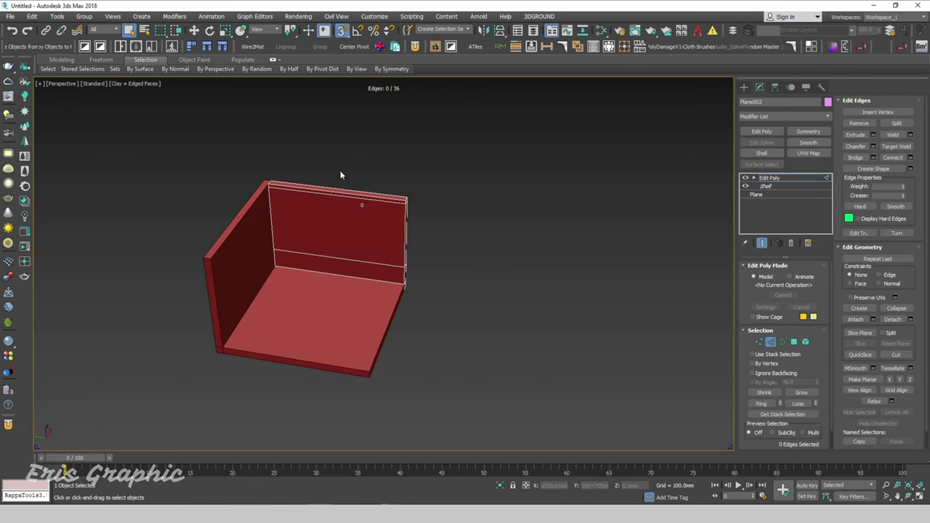
{"action": "left_click_drag", "start_coordinate": [313, 420], "coordinate": [315, 434]}
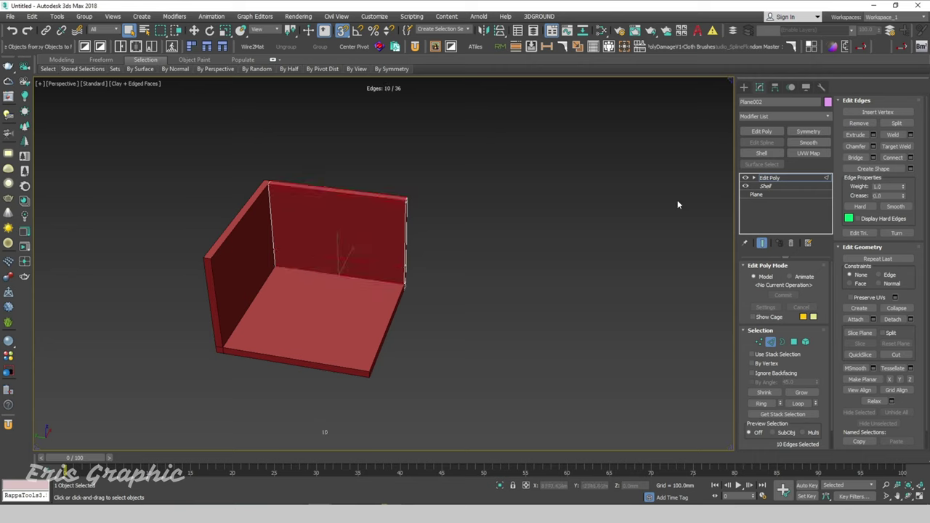
{"action": "left_click", "coordinate": [911, 158]}
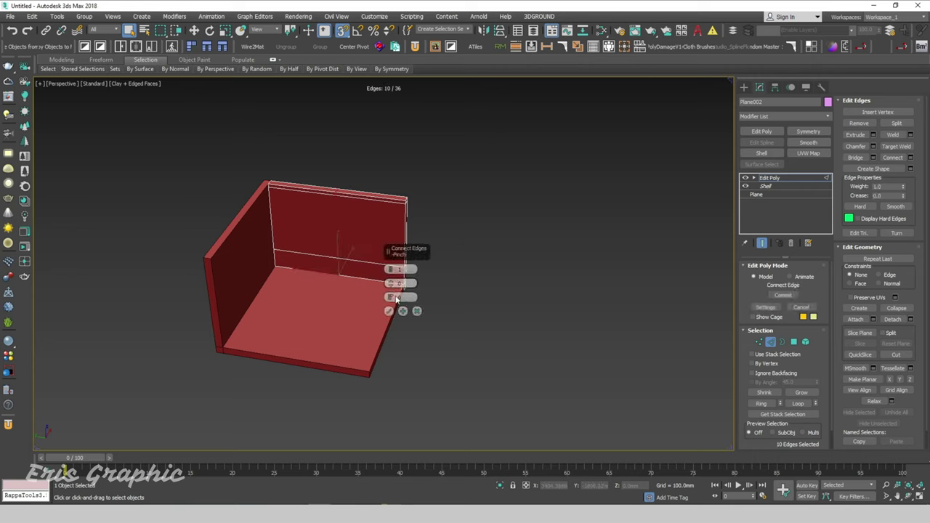
{"action": "left_click", "coordinate": [391, 311]}
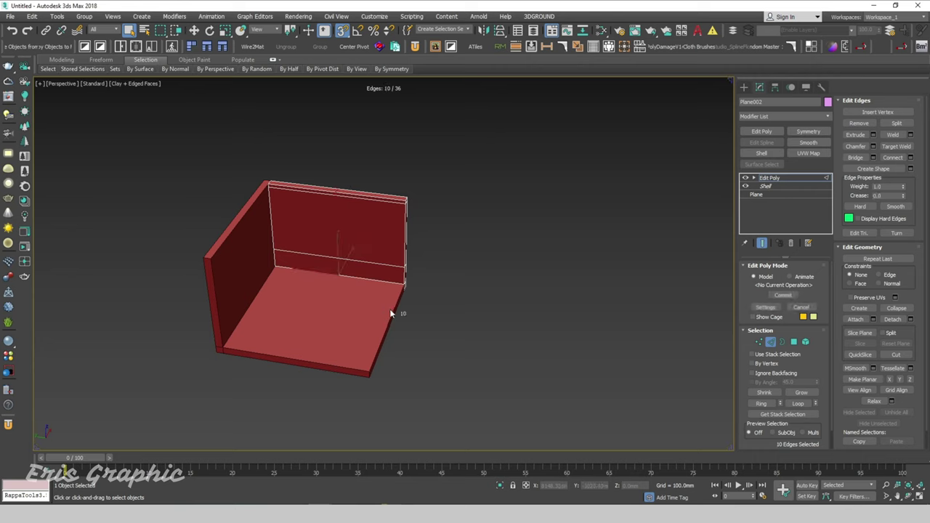
{"action": "left_click", "coordinate": [873, 146]}
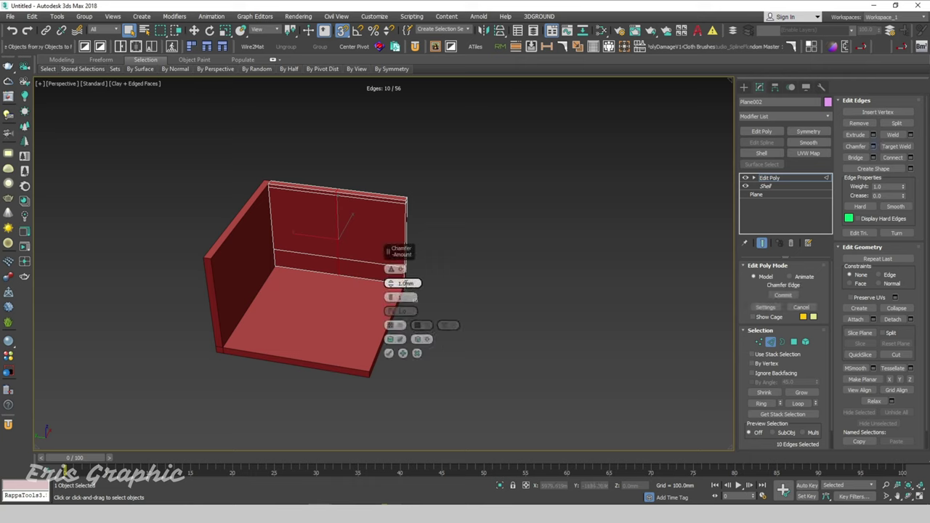
{"action": "double_click", "coordinate": [405, 284]}
{"action": "left_click", "coordinate": [389, 354]}
{"action": "middle_click_drag", "start_coordinate": [407, 355], "coordinate": [490, 332], "text": "alt"}
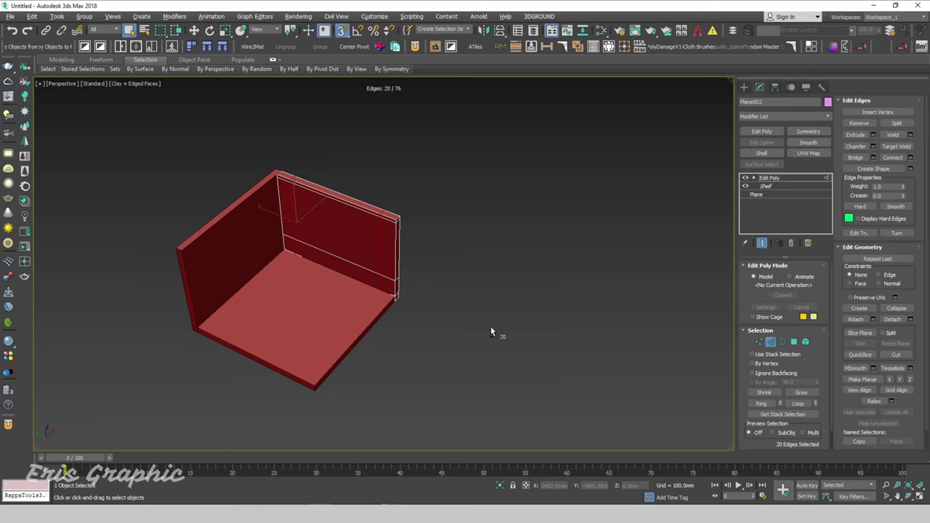
- Bridge the inner and outer wall polygons to open the window, then return to object level
{"action": "left_click", "coordinate": [795, 342]}
{"action": "left_click", "coordinate": [357, 233]}
{"action": "mouse_move", "coordinate": [357, 232]}
{"action": "middle_mouse_down", "text": "alt"}
{"action": "mouse_move", "coordinate": [338, 236]}
{"action": "mouse_move", "coordinate": [359, 247]}
{"action": "middle_mouse_up", "text": "alt"}
{"action": "left_click", "coordinate": [391, 231], "text": "ctrl"}
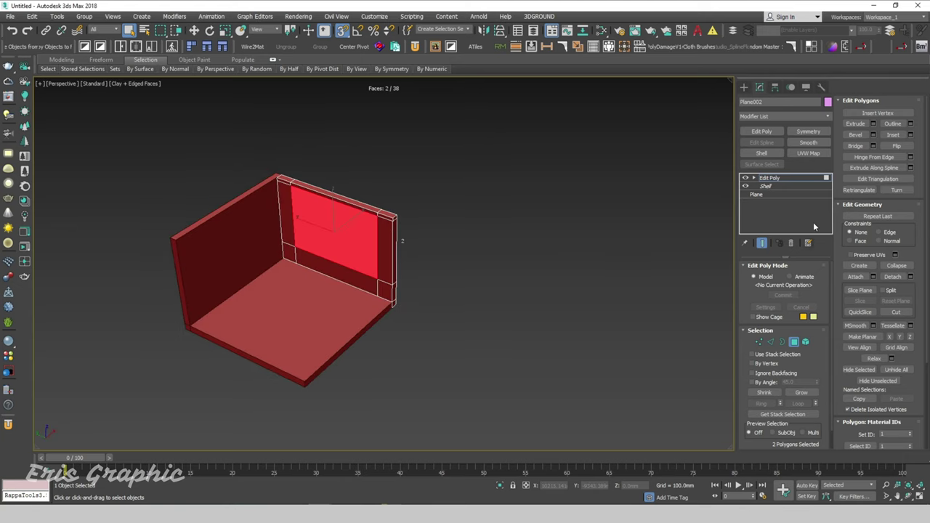
{"action": "left_click", "coordinate": [856, 146]}
{"action": "key", "text": "4"}
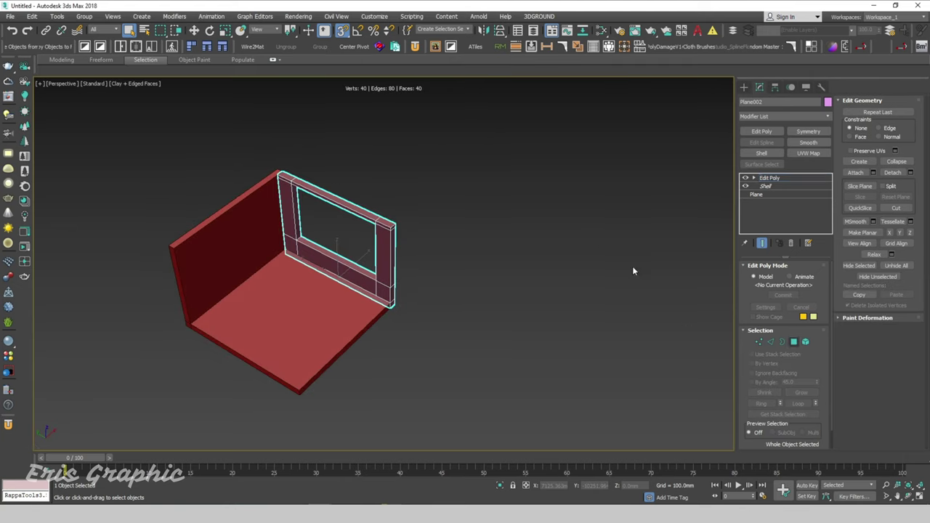
{"action": "left_click", "coordinate": [632, 271]}
{"action": "middle_click_drag", "start_coordinate": [545, 311], "coordinate": [546, 290], "text": "alt"}
- Snap a 4000 × 4000 mm Plane004 across the floor slab's top, corner to corner
{"action": "key", "text": "t"}
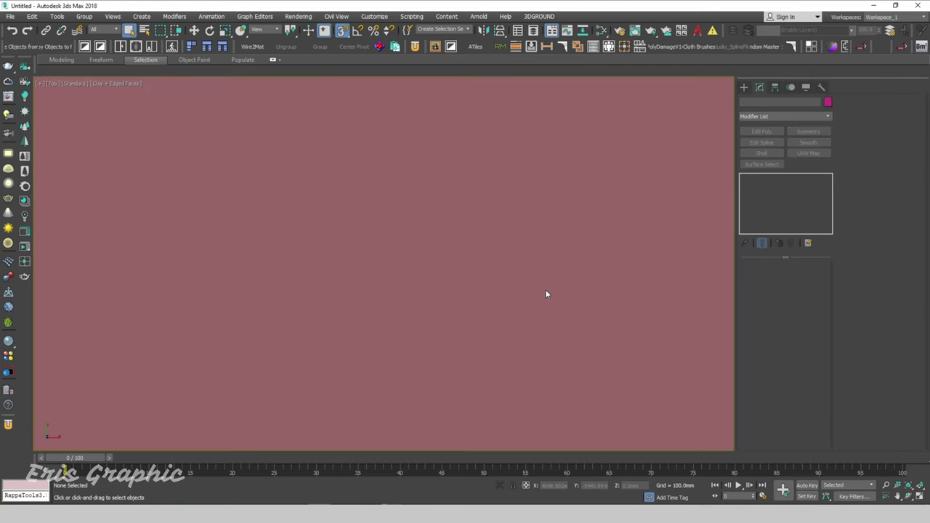
{"action": "scroll", "coordinate": [547, 293], "scroll_direction": "down", "scroll_amount": 3}
{"action": "scroll", "coordinate": [494, 310], "scroll_direction": "down", "scroll_amount": 2}
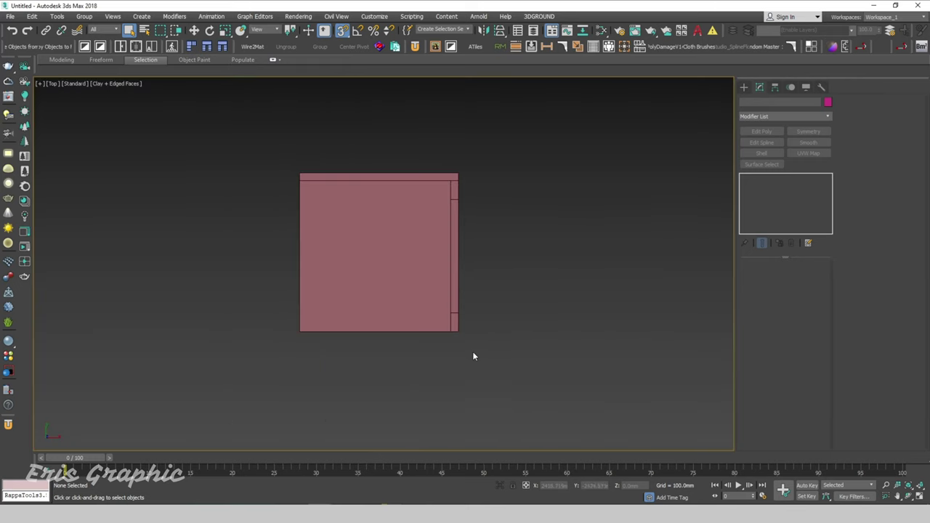
{"action": "mouse_move", "coordinate": [473, 356]}
{"action": "middle_mouse_down", "text": "alt"}
{"action": "mouse_move", "coordinate": [477, 363]}
{"action": "mouse_move", "coordinate": [519, 307]}
{"action": "mouse_move", "coordinate": [513, 328]}
{"action": "mouse_move", "coordinate": [559, 300]}
{"action": "middle_mouse_up", "text": "alt"}
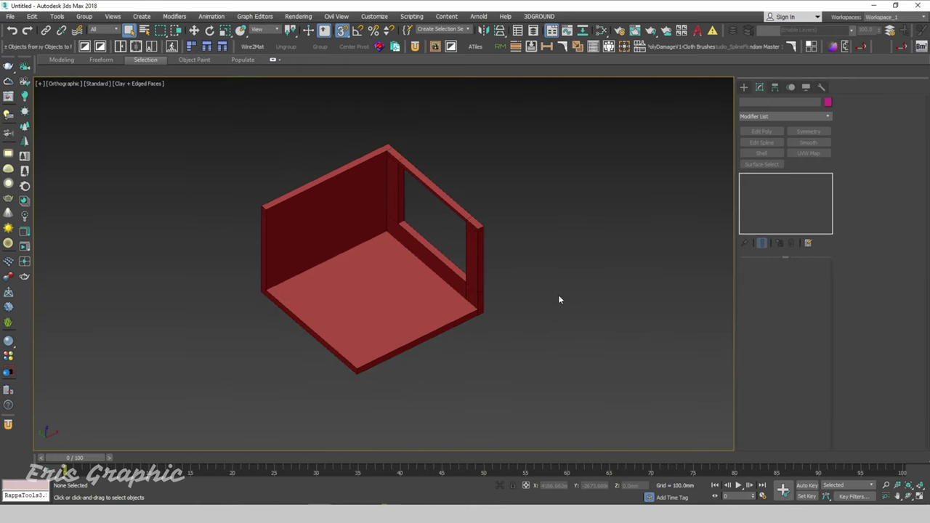
{"action": "right_click", "coordinate": [558, 299]}
{"action": "left_click", "coordinate": [573, 270]}
{"action": "scroll", "coordinate": [327, 283], "scroll_direction": "up", "scroll_amount": 3}
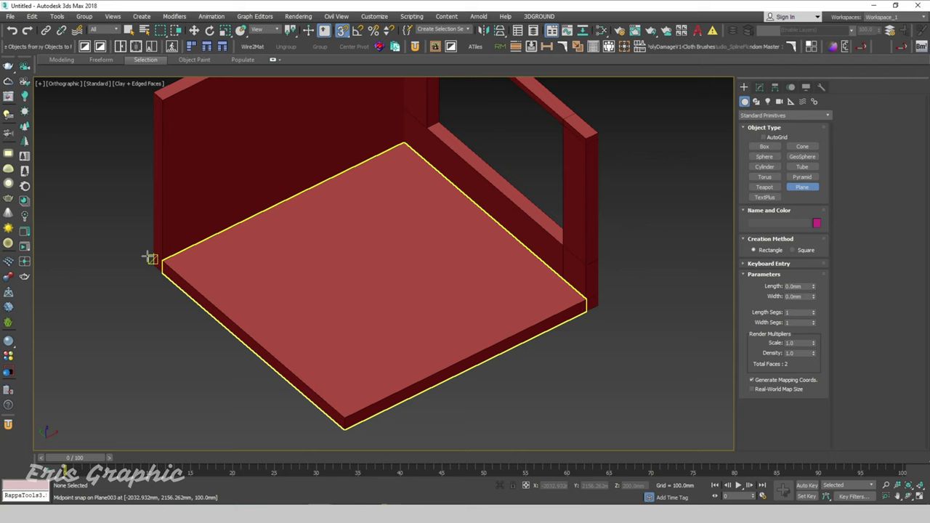
{"action": "left_click_drag", "start_coordinate": [152, 259], "coordinate": [585, 305]}
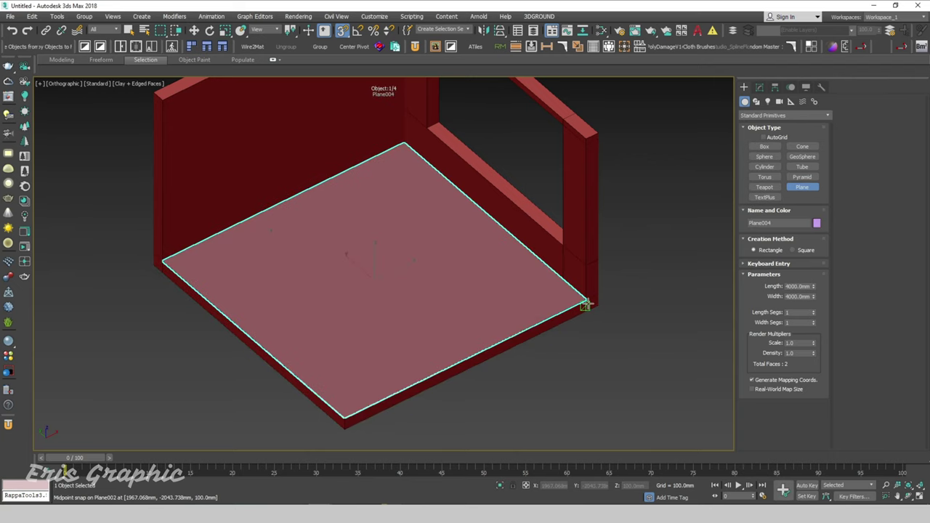
{"action": "right_click", "coordinate": [652, 280]}
{"action": "scroll", "coordinate": [645, 229], "scroll_direction": "down", "scroll_amount": 2}
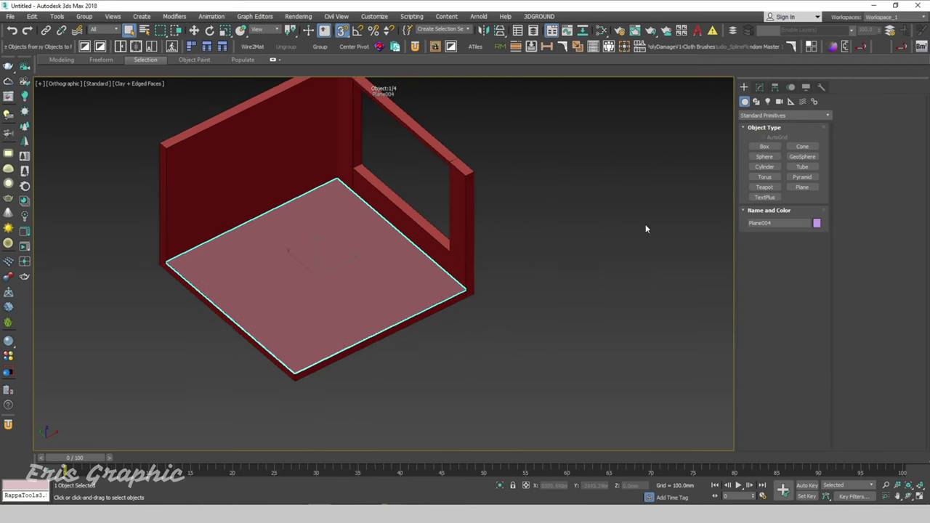
{"action": "left_click", "coordinate": [760, 87]}
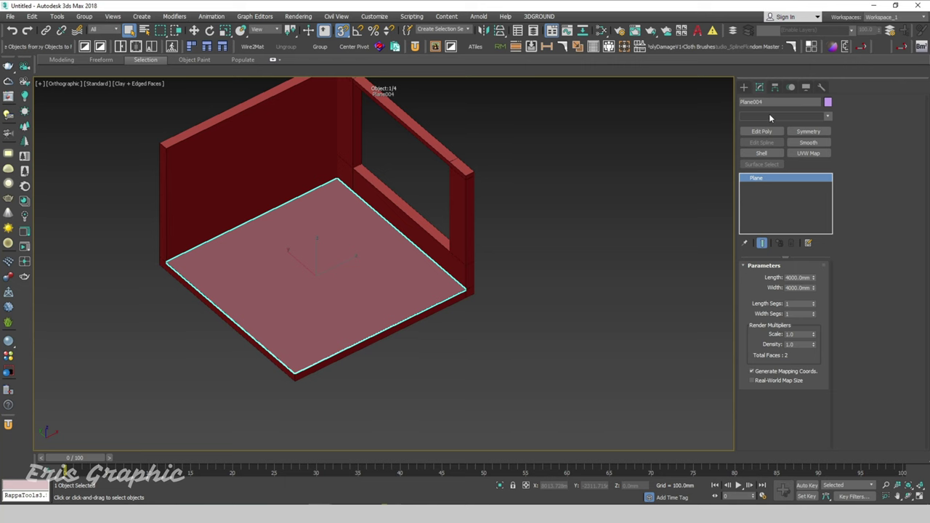
- Add a FloorGenerator modifier to the floor plane with a 15 mm board extrusion
{"action": "left_click", "coordinate": [771, 117]}
{"action": "key", "text": "f"}
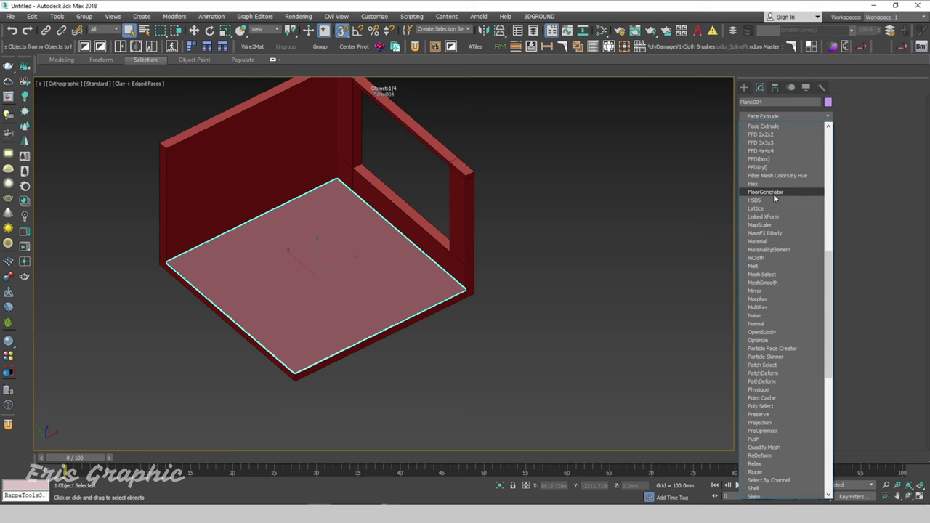
{"action": "left_click", "coordinate": [771, 192]}
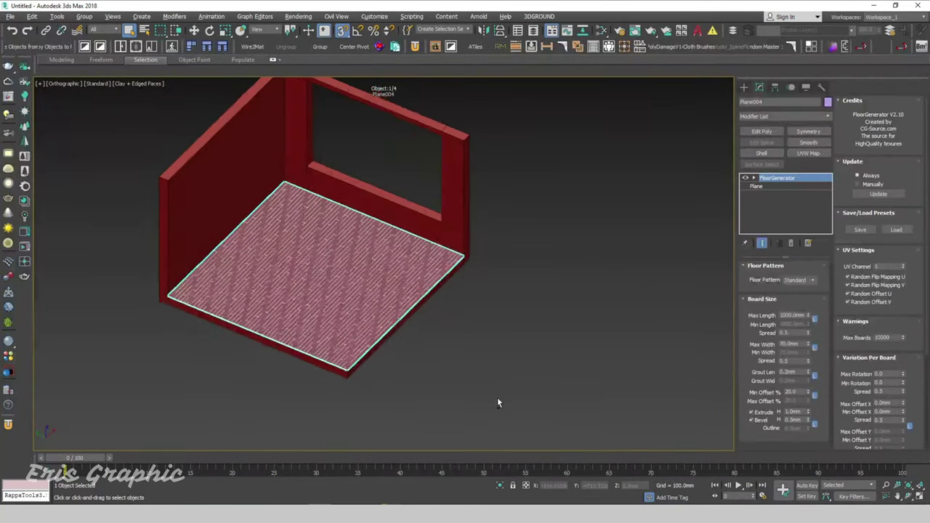
{"action": "scroll", "coordinate": [454, 374], "scroll_direction": "up", "scroll_amount": 4}
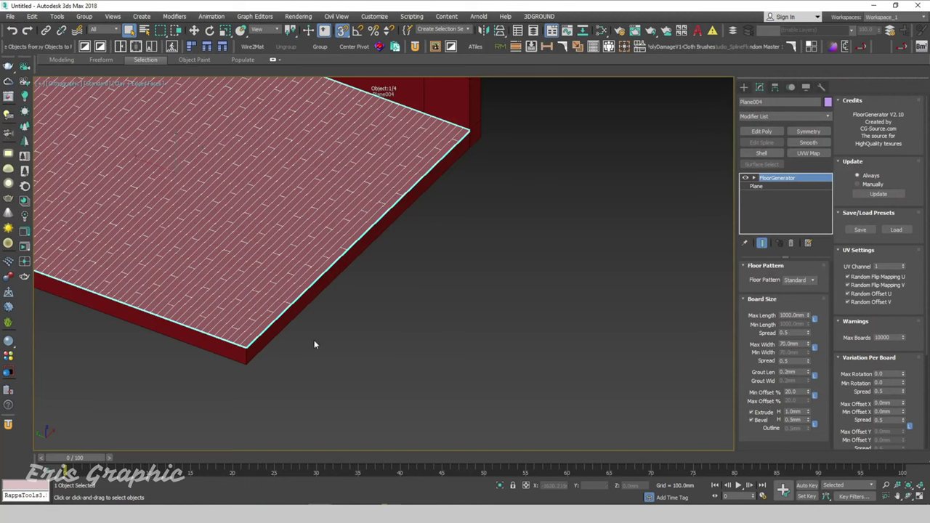
{"action": "scroll", "coordinate": [315, 345], "scroll_direction": "up", "scroll_amount": 2}
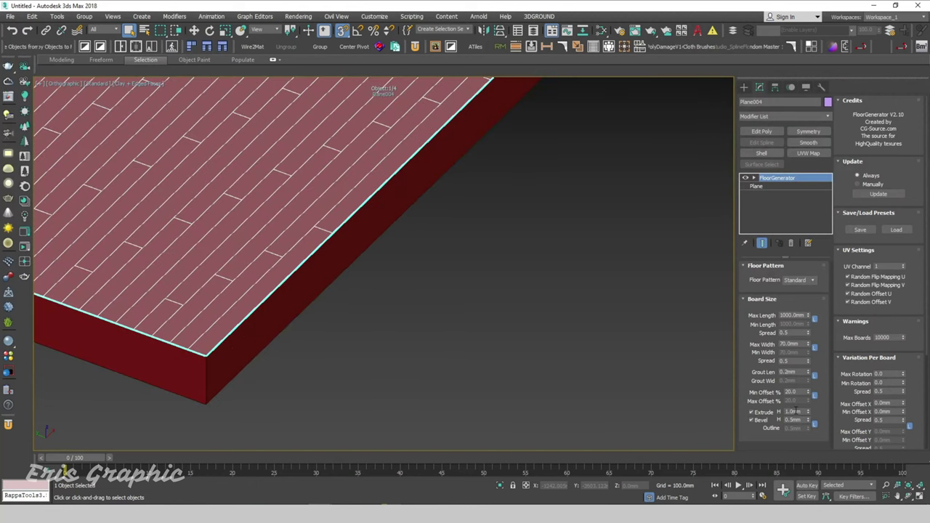
{"action": "key", "text": "Return"}
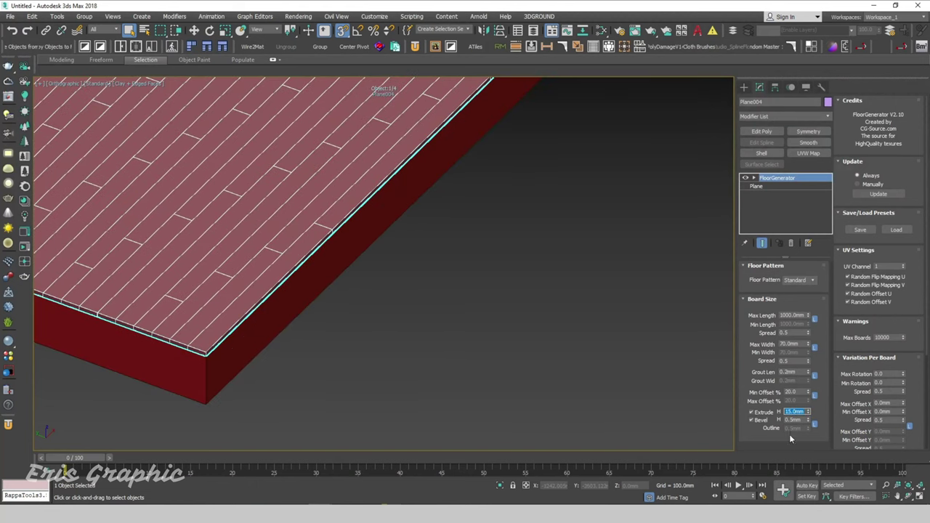
{"action": "key", "text": "Tab"}
{"action": "type", "text": "3"}
{"action": "key", "text": "Return"}
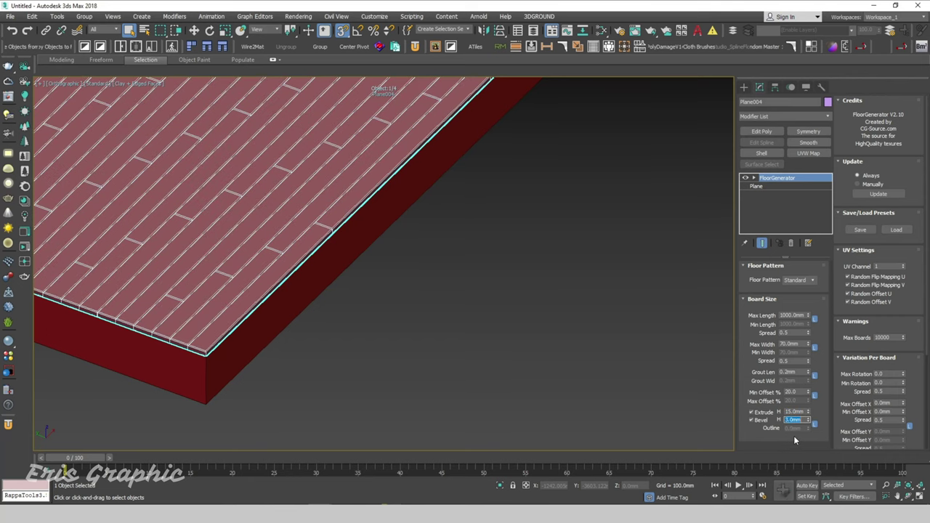
- Set the plank bevel to 1 mm and the grout length to 2 mm
{"action": "left_click", "coordinate": [545, 398]}
{"action": "scroll", "coordinate": [175, 320], "scroll_direction": "up", "scroll_amount": 3}
{"action": "left_click", "coordinate": [155, 289]}
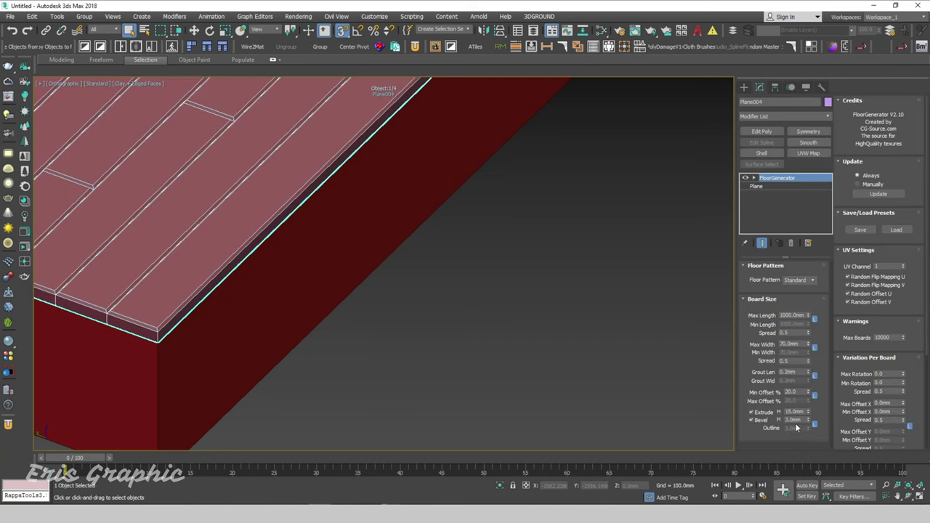
{"action": "double_click", "coordinate": [794, 420]}
{"action": "scroll", "coordinate": [547, 366], "scroll_direction": "down", "scroll_amount": 5}
{"action": "left_click", "coordinate": [516, 366]}
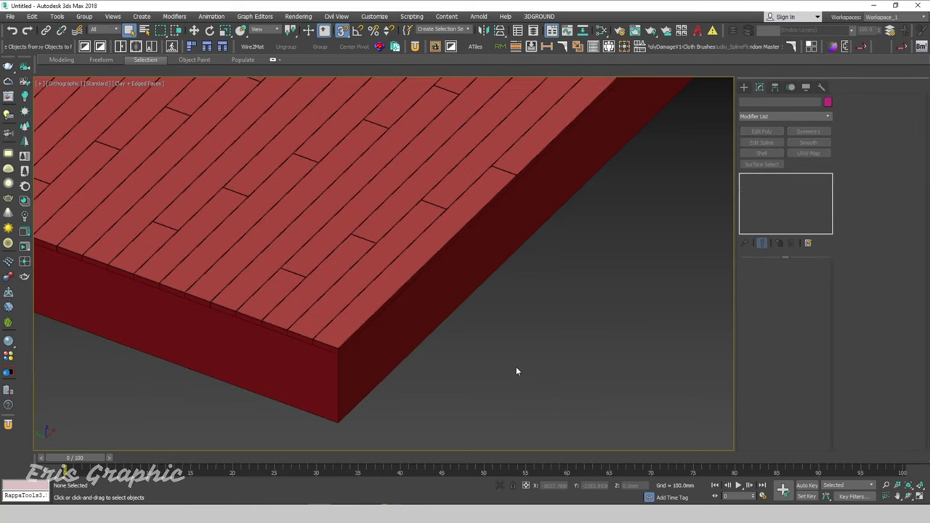
{"action": "left_click", "coordinate": [352, 265]}
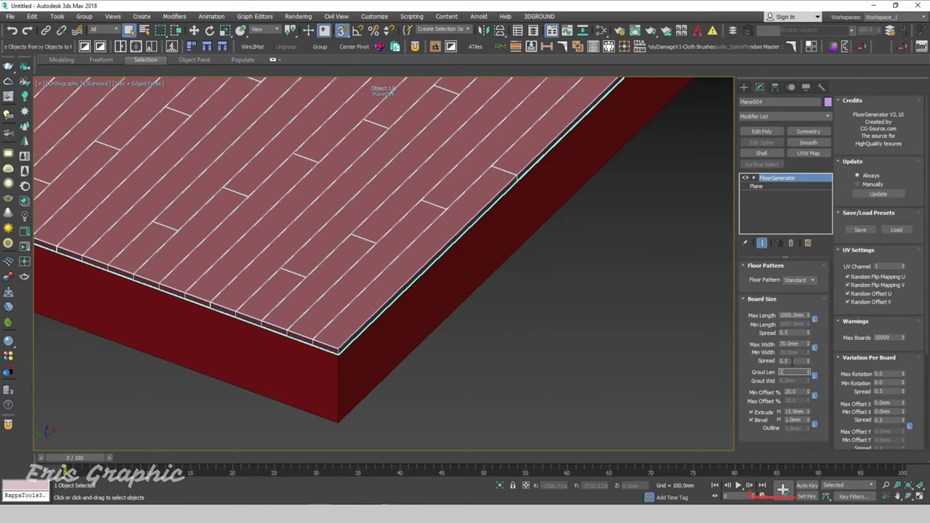
{"action": "key", "text": "Return"}
- Inspect the grout lines between the 1000 × 70 mm planks across the floor
{"action": "left_click", "coordinate": [657, 374]}
{"action": "scroll", "coordinate": [317, 292], "scroll_direction": "up", "scroll_amount": 3}
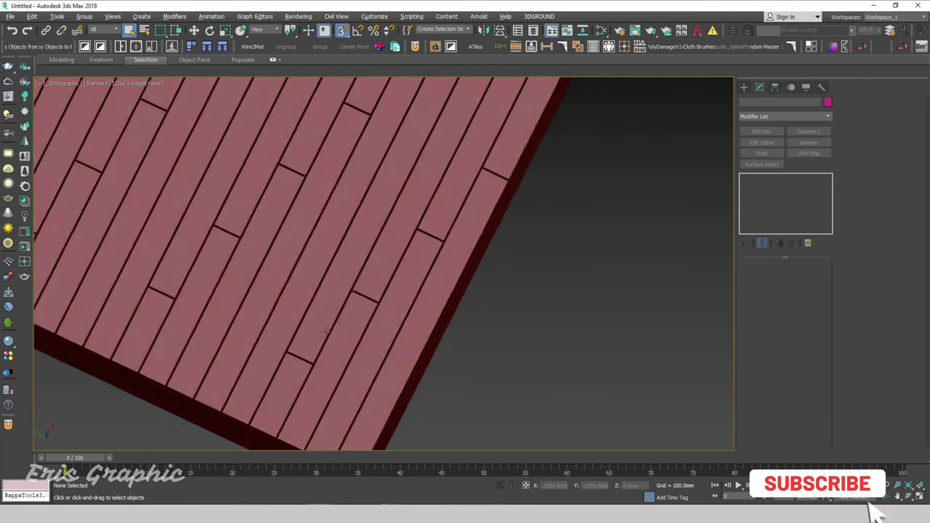
{"action": "scroll", "coordinate": [317, 292], "scroll_direction": "down", "scroll_amount": 4}
{"action": "scroll", "coordinate": [546, 376], "scroll_direction": "down", "scroll_amount": 2}
{"action": "scroll", "coordinate": [463, 372], "scroll_direction": "down", "scroll_amount": 2}
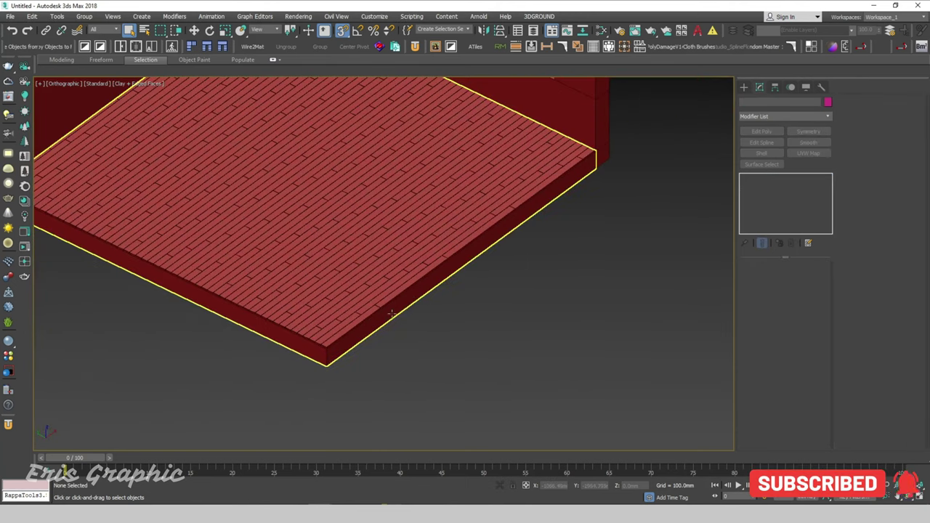
{"action": "left_click", "coordinate": [407, 291]}
{"action": "middle_click_drag", "start_coordinate": [522, 362], "coordinate": [473, 374]}
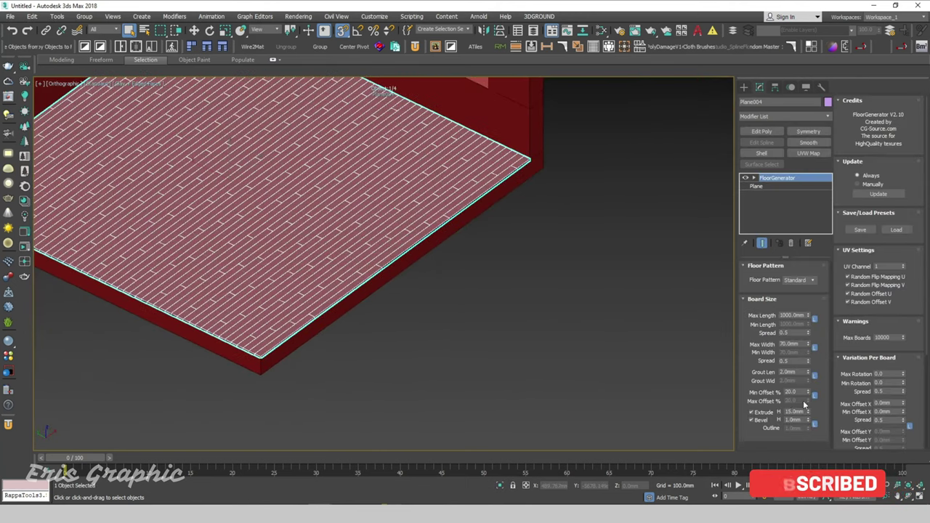
{"action": "scroll", "coordinate": [860, 226], "scroll_direction": "down", "scroll_amount": 3}
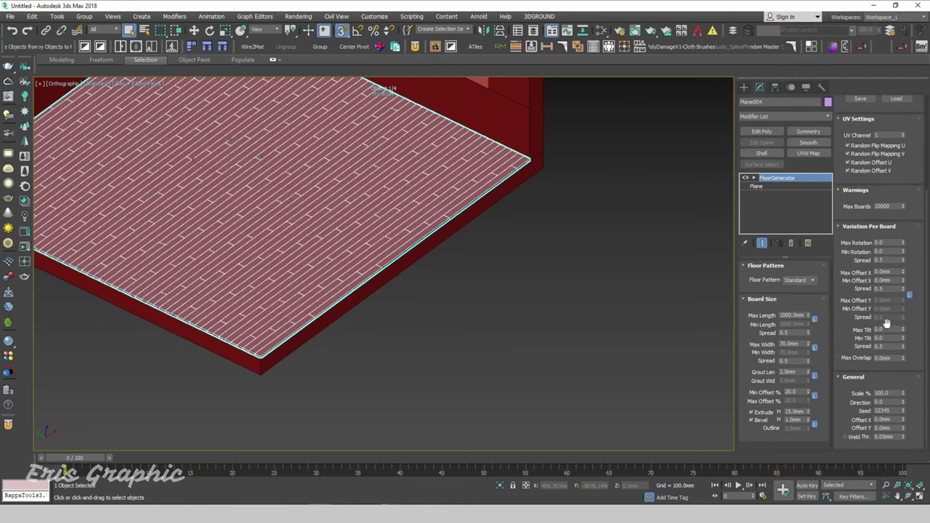
{"action": "left_click", "coordinate": [586, 388]}
- Switch to Top view and frame the plank floor
{"action": "scroll", "coordinate": [370, 276], "scroll_direction": "up", "scroll_amount": 5}
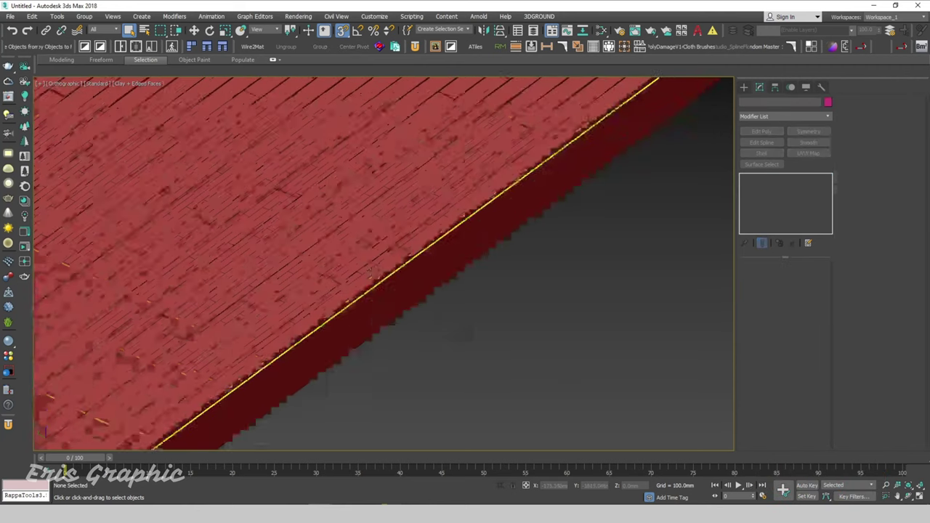
{"action": "scroll", "coordinate": [371, 276], "scroll_direction": "up", "scroll_amount": 2}
{"action": "scroll", "coordinate": [344, 290], "scroll_direction": "down", "scroll_amount": 5}
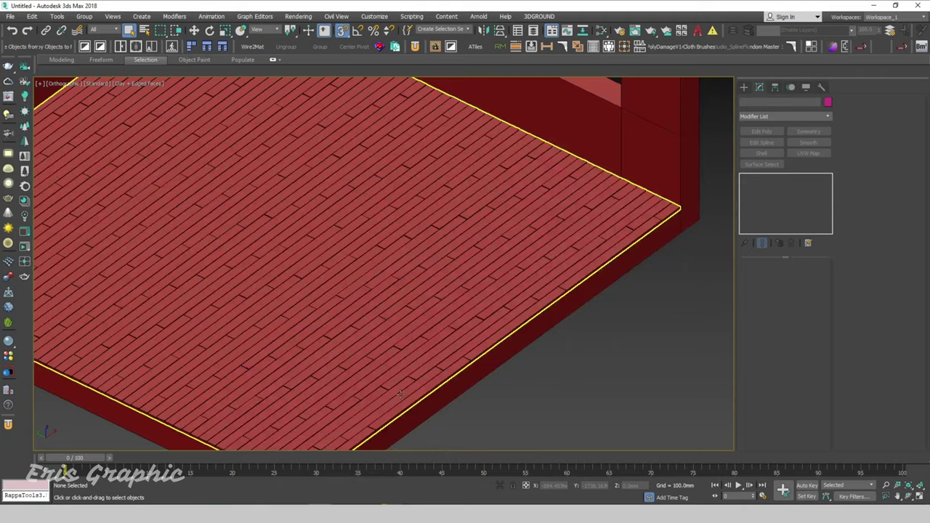
{"action": "scroll", "coordinate": [436, 363], "scroll_direction": "down", "scroll_amount": 3}
{"action": "middle_click_drag", "start_coordinate": [529, 430], "coordinate": [497, 396]}
{"action": "key", "text": "t"}
{"action": "key", "text": "z"}
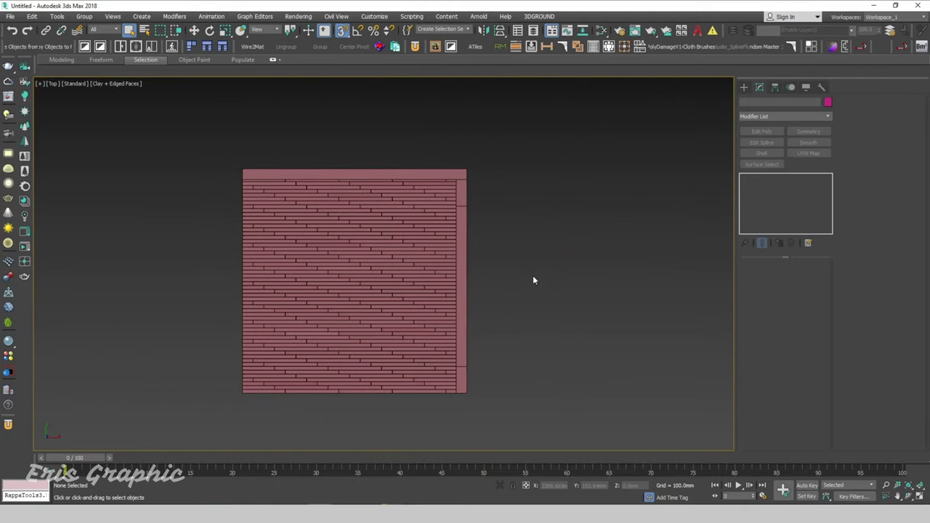
- Draw a three-point line, Line001, along the walls' inner edges in Top view
{"action": "scroll", "coordinate": [490, 197], "scroll_direction": "up", "scroll_amount": 3}
{"action": "left_click", "coordinate": [434, 164]}
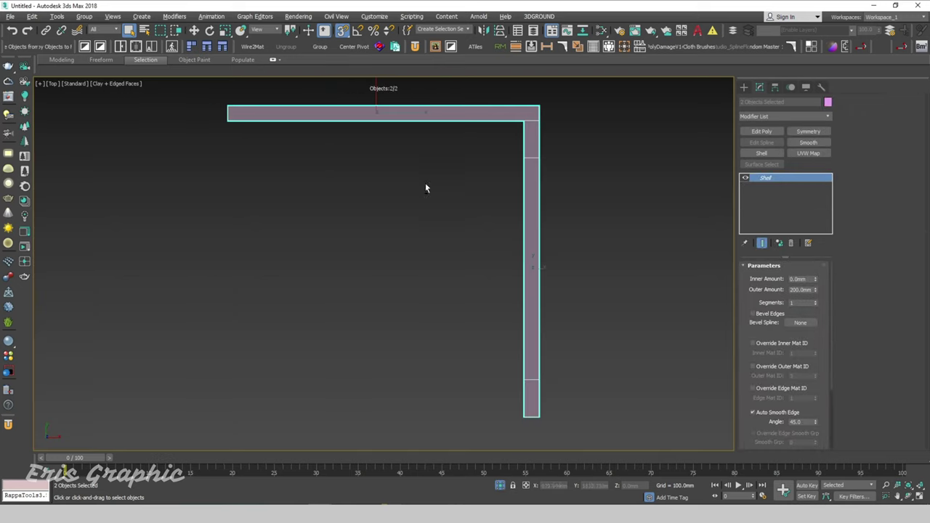
{"action": "left_click", "coordinate": [452, 221]}
{"action": "right_click", "coordinate": [356, 231]}
{"action": "left_click", "coordinate": [362, 206]}
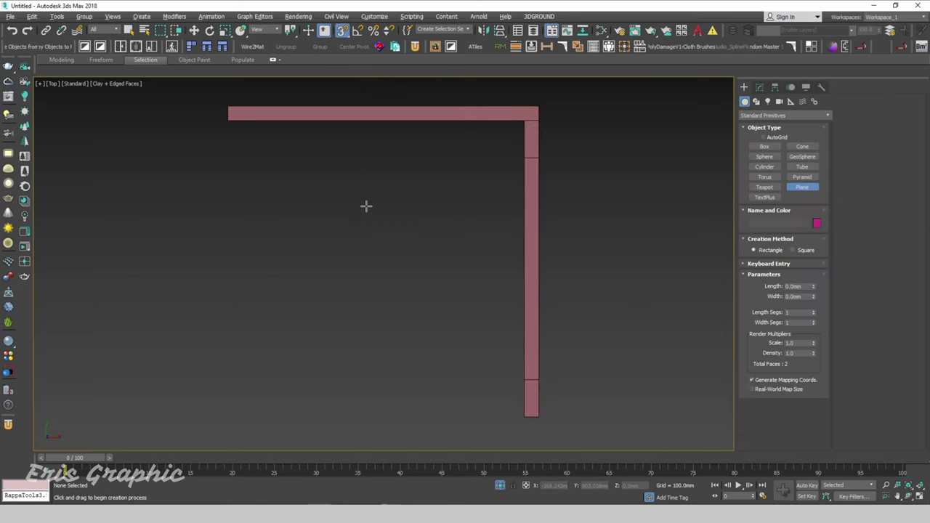
{"action": "right_click", "coordinate": [343, 210]}
{"action": "right_click", "coordinate": [330, 209]}
{"action": "left_click", "coordinate": [343, 185]}
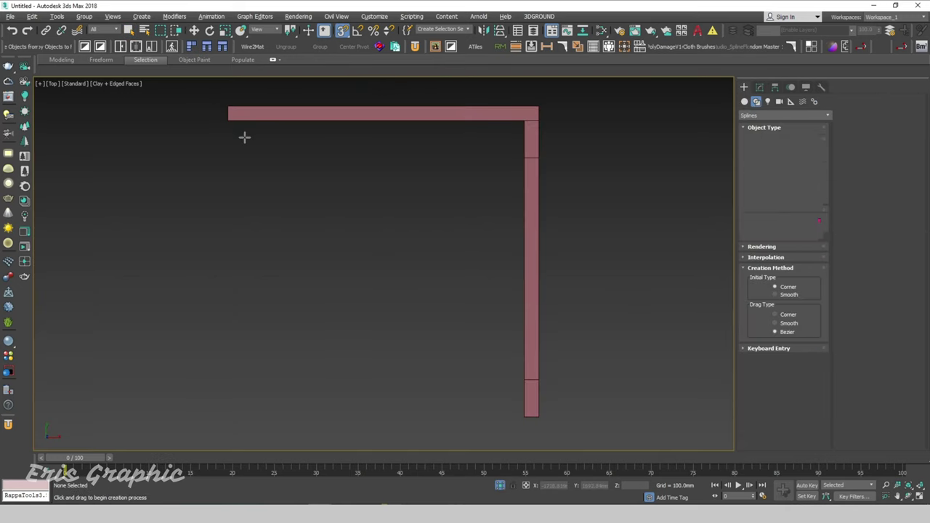
{"action": "left_click", "coordinate": [228, 119]}
{"action": "left_click", "coordinate": [523, 121]}
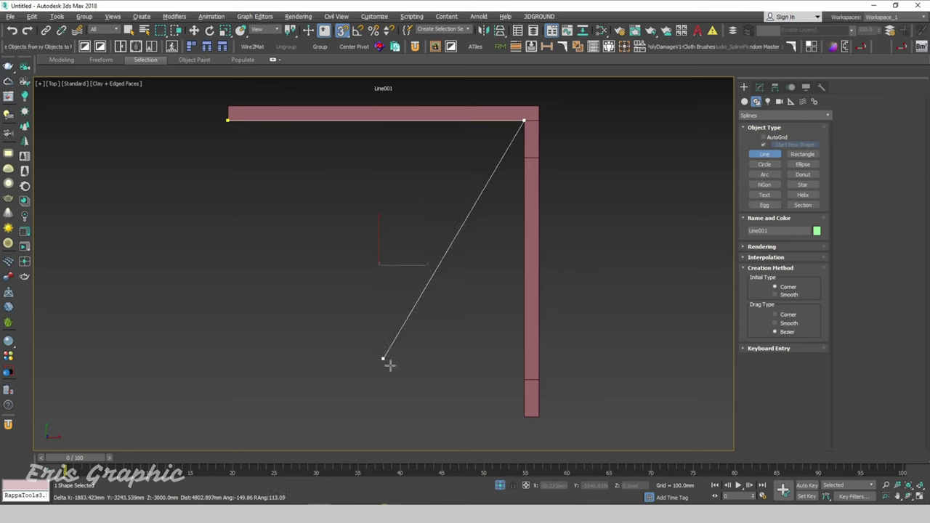
{"action": "left_click", "coordinate": [523, 415]}
{"action": "right_click", "coordinate": [531, 411]}
- Unhide the floor and snap the line down to the 200 mm floor top corner
{"action": "scroll", "coordinate": [552, 364], "scroll_direction": "down", "scroll_amount": 2}
{"action": "mouse_move", "coordinate": [552, 364]}
{"action": "middle_mouse_down", "text": "alt"}
{"action": "mouse_move", "coordinate": [548, 312]}
{"action": "mouse_move", "coordinate": [526, 267]}
{"action": "middle_mouse_up", "text": "alt"}
{"action": "right_click", "coordinate": [528, 260]}
{"action": "right_click", "coordinate": [526, 254]}
{"action": "left_click", "coordinate": [552, 213]}
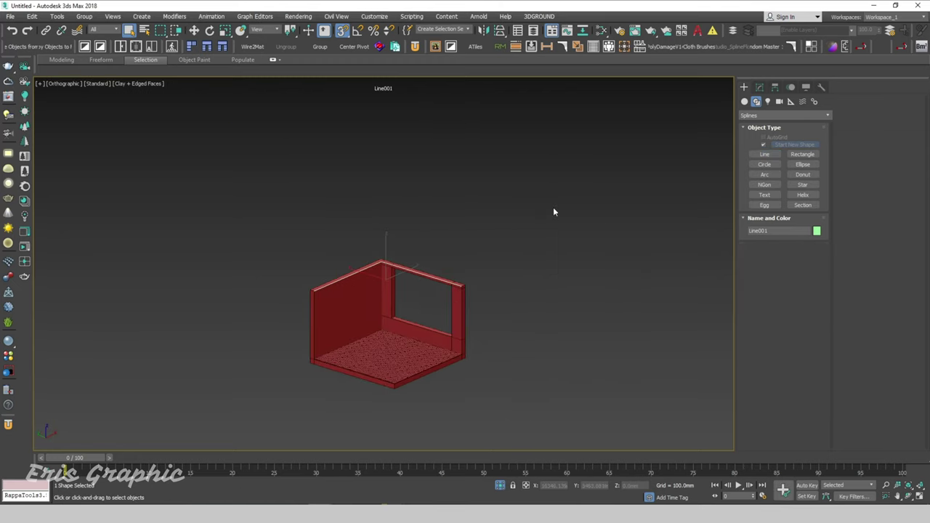
{"action": "scroll", "coordinate": [569, 269], "scroll_direction": "down", "scroll_amount": 1}
{"action": "left_click", "coordinate": [200, 32]}
{"action": "scroll", "coordinate": [451, 243], "scroll_direction": "up", "scroll_amount": 2}
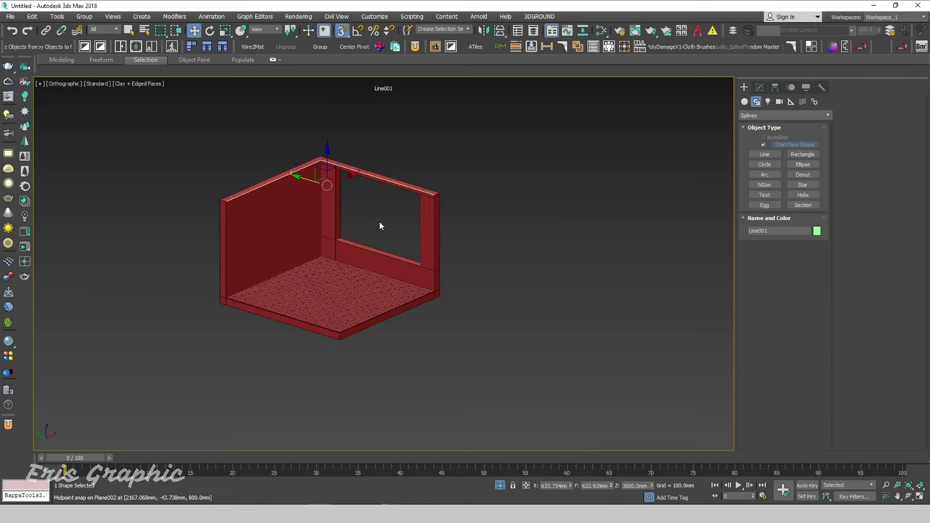
{"action": "scroll", "coordinate": [393, 255], "scroll_direction": "up", "scroll_amount": 2}
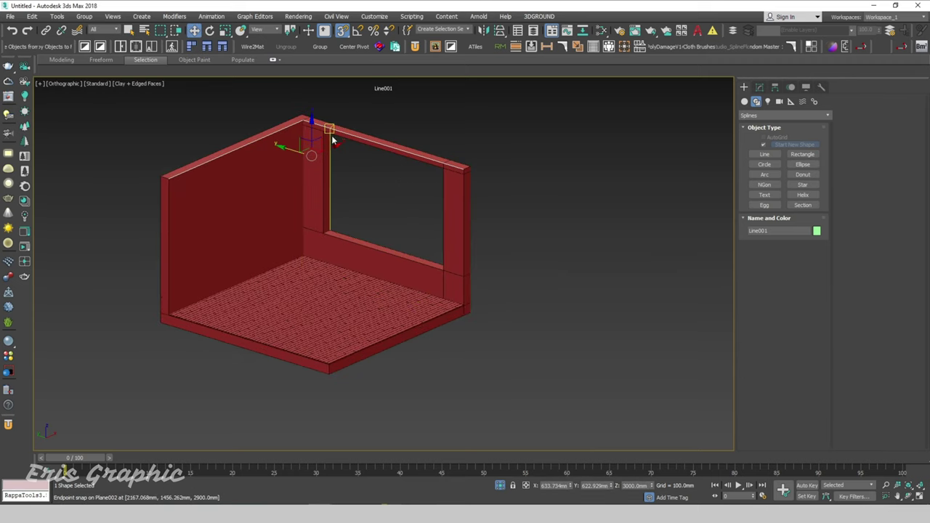
{"action": "left_click_drag", "start_coordinate": [311, 120], "coordinate": [477, 301]}
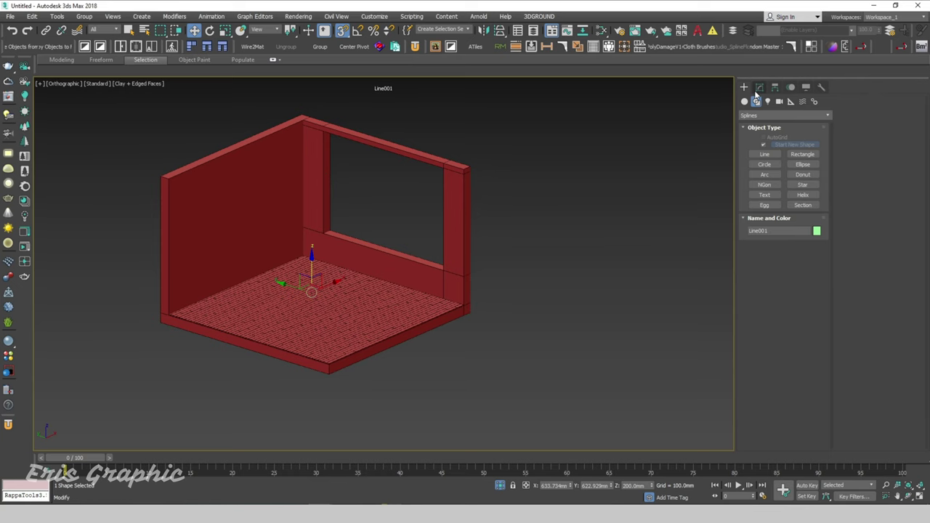
- Extrude the line 150 mm to form the baseboard height
{"action": "left_click", "coordinate": [760, 86]}
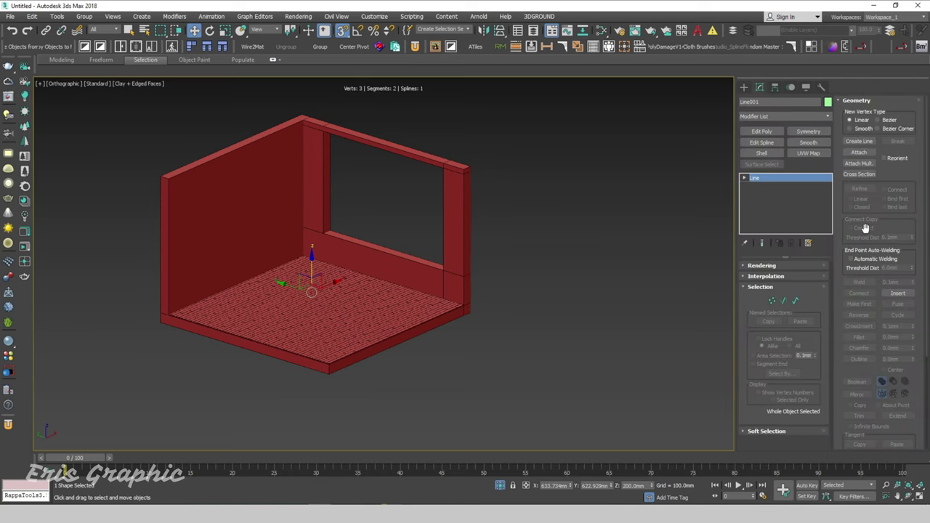
{"action": "left_click", "coordinate": [863, 230]}
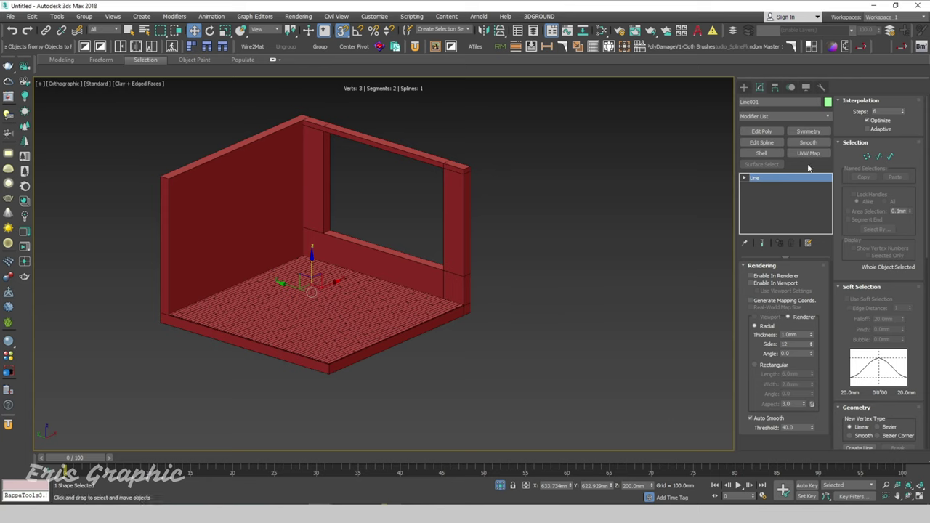
{"action": "left_click", "coordinate": [783, 117]}
{"action": "key", "text": "e"}
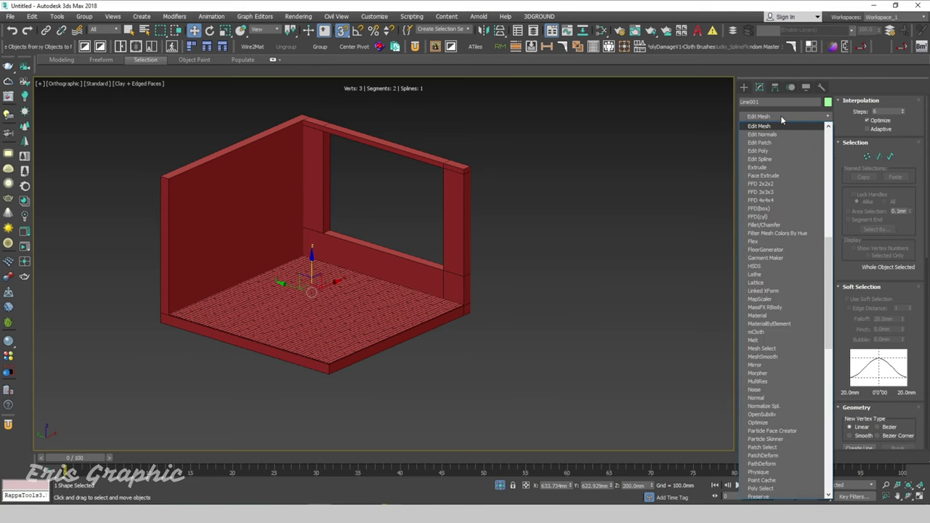
{"action": "left_click", "coordinate": [777, 167]}
{"action": "type", "text": "150"}
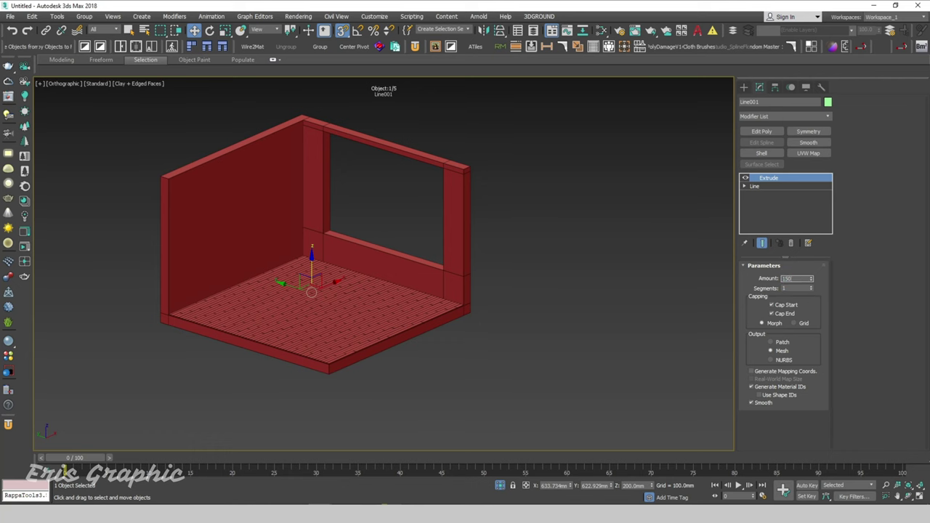
{"action": "key", "text": "Return"}
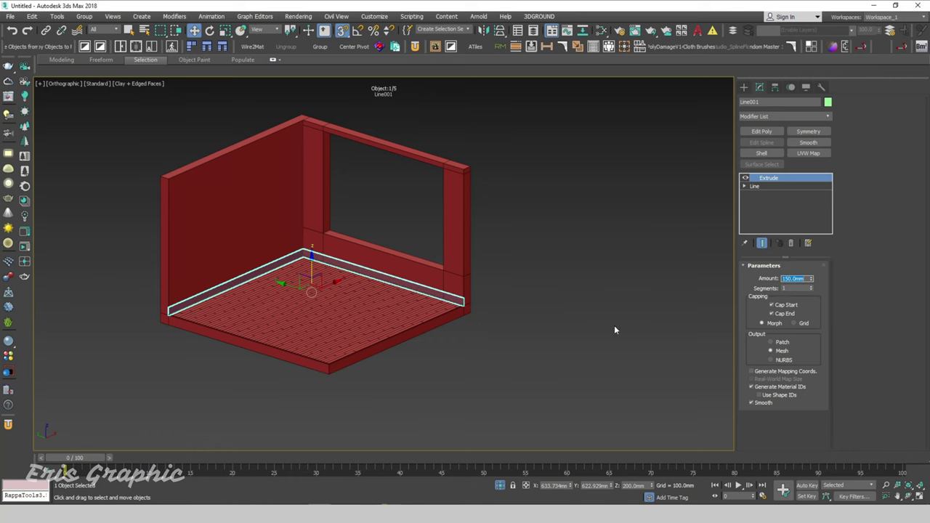
- Add a Shell modifier with a 15 mm outer amount to thicken the baseboard
{"action": "scroll", "coordinate": [174, 312], "scroll_direction": "up", "scroll_amount": 3}
{"action": "scroll", "coordinate": [222, 288], "scroll_direction": "up", "scroll_amount": 2}
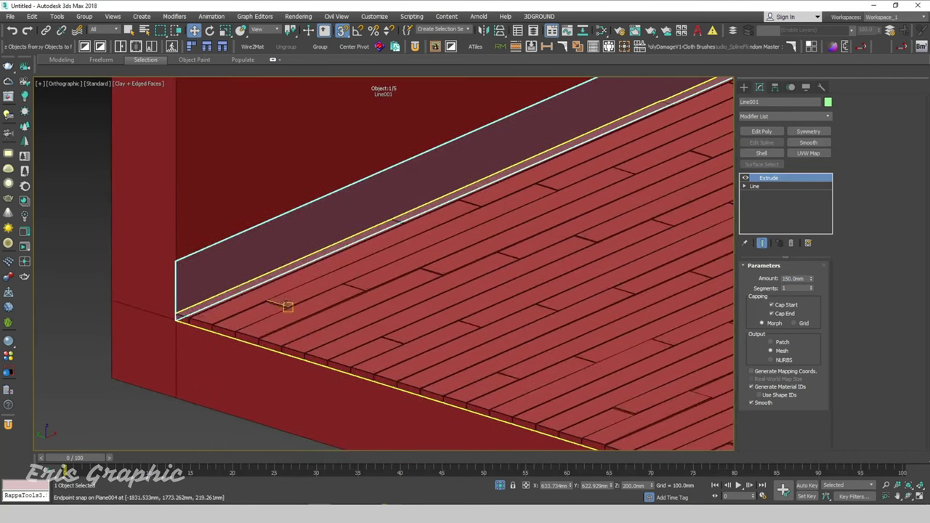
{"action": "left_click", "coordinate": [762, 154]}
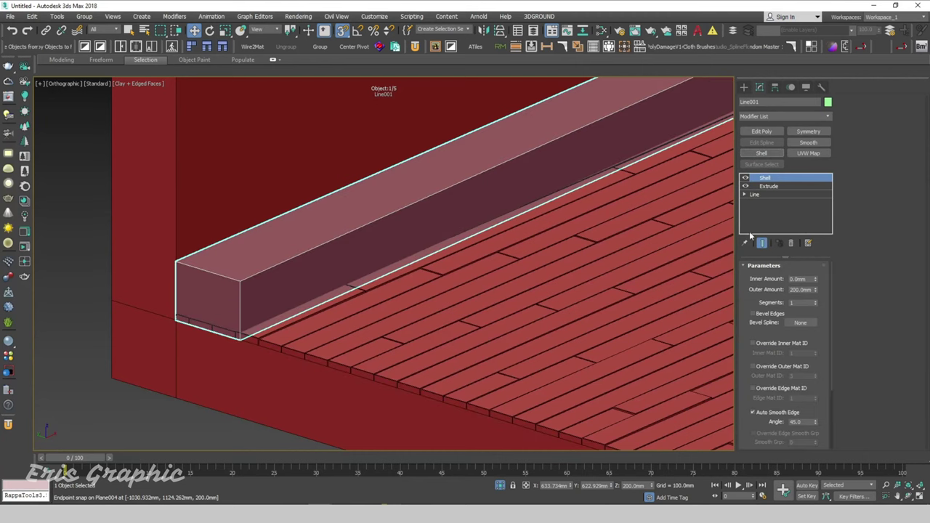
{"action": "double_click", "coordinate": [805, 289]}
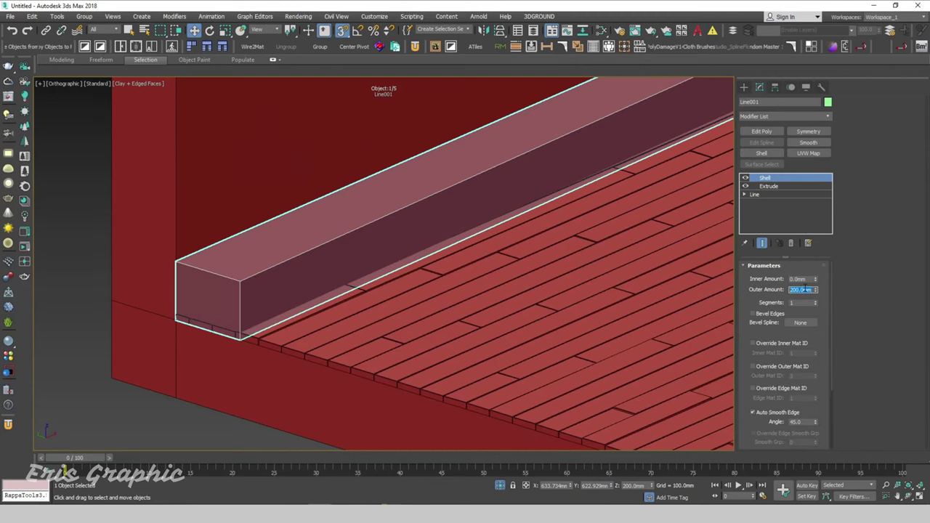
{"action": "type", "text": "15"}
{"action": "key", "text": "Return"}
{"action": "scroll", "coordinate": [145, 349], "scroll_direction": "down", "scroll_amount": 2}
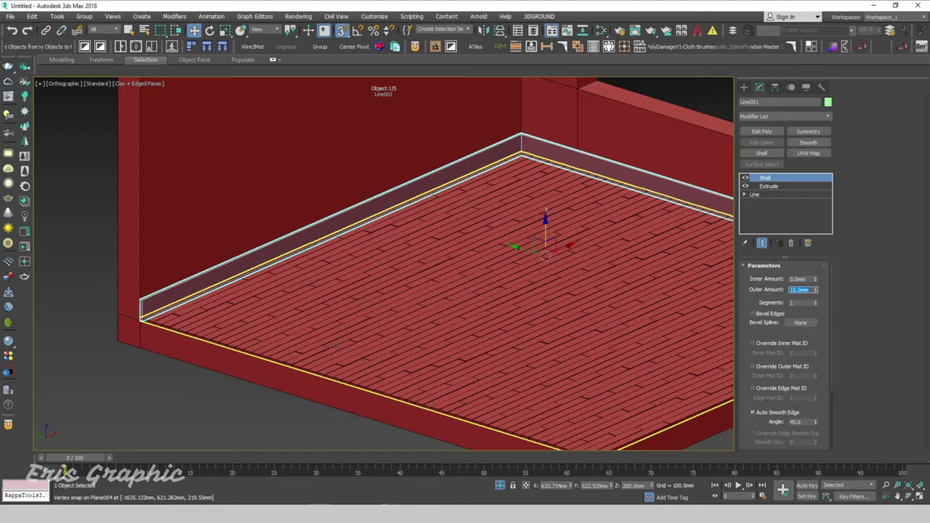
{"action": "scroll", "coordinate": [174, 327], "scroll_direction": "down", "scroll_amount": 3}
{"action": "scroll", "coordinate": [174, 326], "scroll_direction": "down", "scroll_amount": 2}
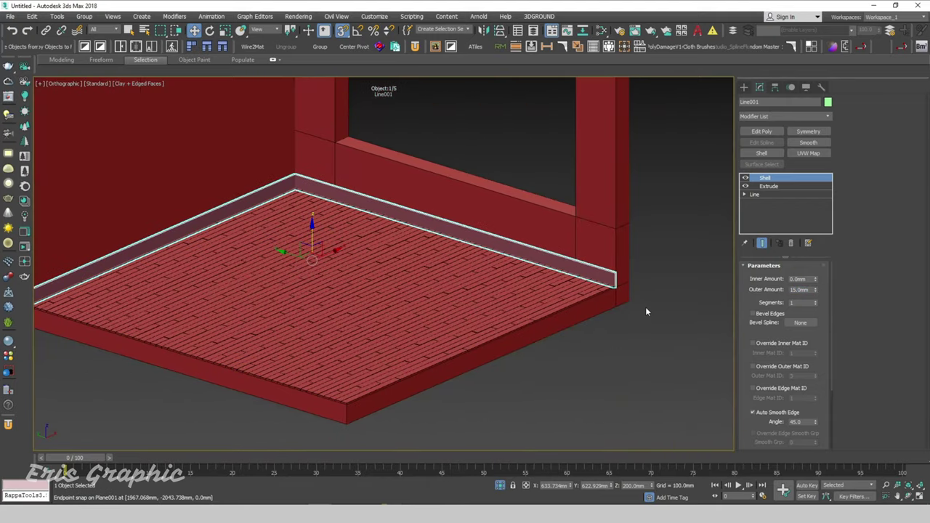
{"action": "scroll", "coordinate": [646, 307], "scroll_direction": "up", "scroll_amount": 5}
{"action": "scroll", "coordinate": [579, 245], "scroll_direction": "up", "scroll_amount": 2}
- Add an Edit Poly modifier and select the baseboard's top edges
{"action": "left_click", "coordinate": [764, 131]}
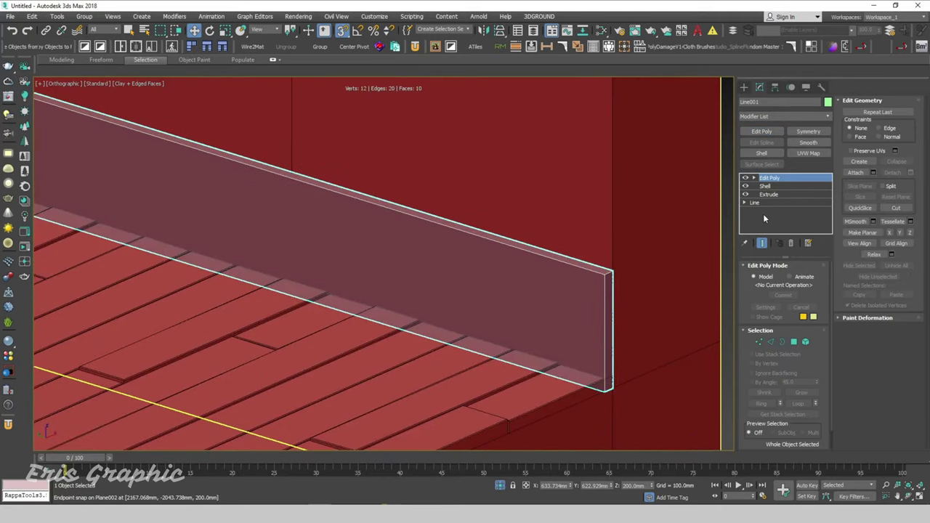
{"action": "left_click", "coordinate": [772, 342]}
{"action": "key", "text": "q"}
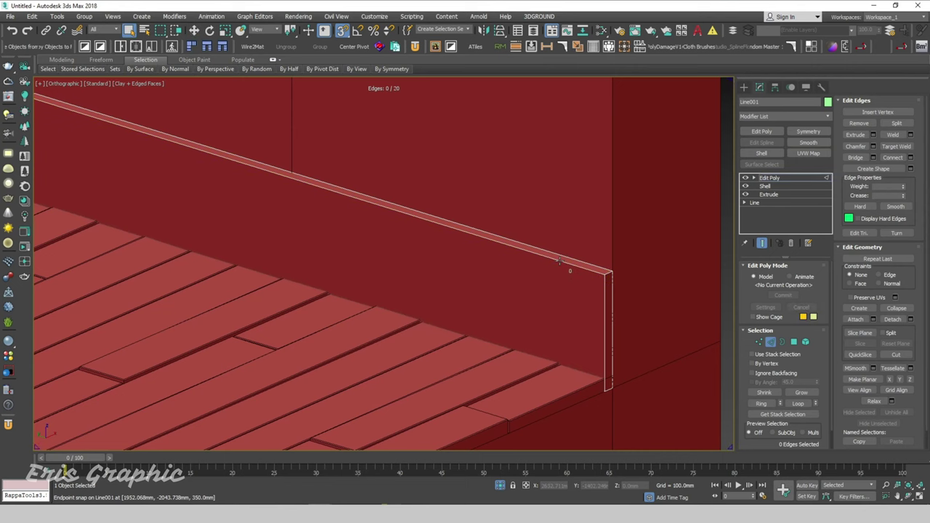
{"action": "left_click", "coordinate": [559, 261]}
{"action": "scroll", "coordinate": [559, 261], "scroll_direction": "down", "scroll_amount": 4}
{"action": "middle_click_drag", "start_coordinate": [259, 233], "coordinate": [384, 266], "text": "alt"}
{"action": "scroll", "coordinate": [374, 263], "scroll_direction": "up", "scroll_amount": 3}
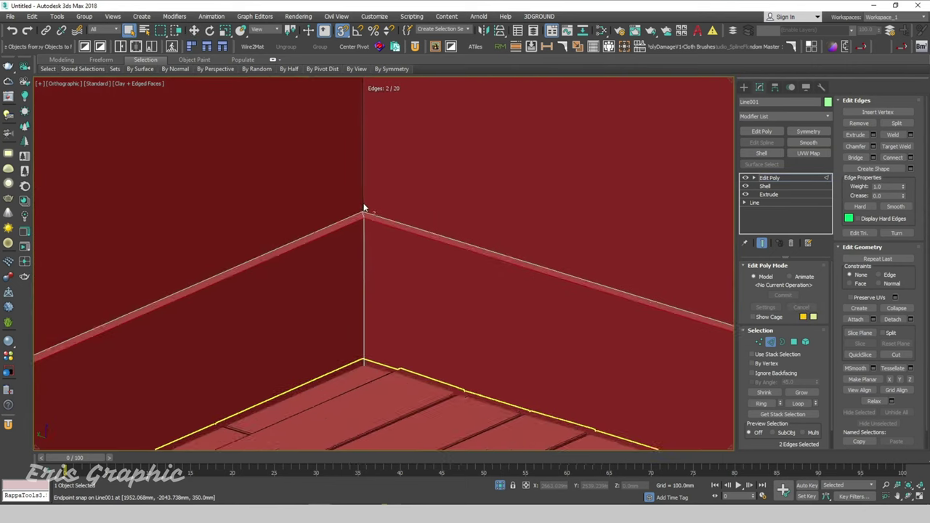
{"action": "scroll", "coordinate": [365, 218], "scroll_direction": "up", "scroll_amount": 2}
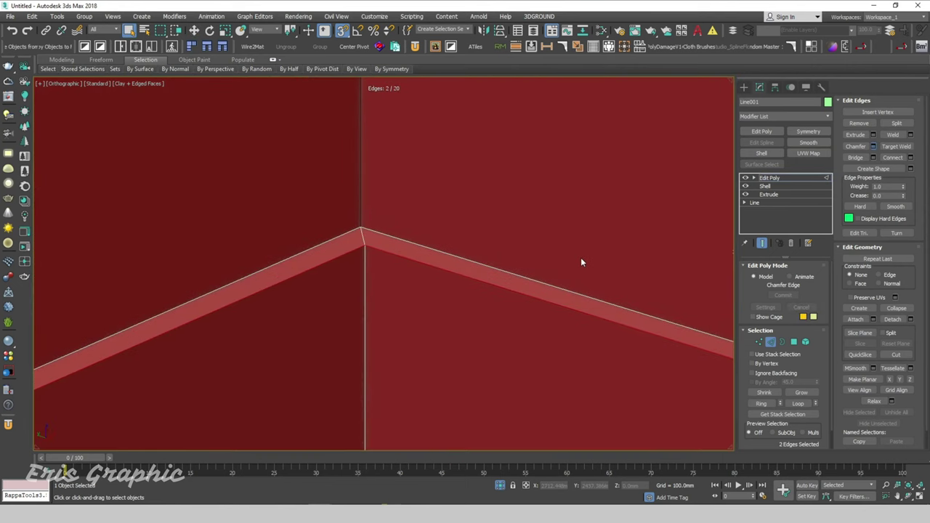
- Chamfer the selected top edges by 7 mm
{"action": "key", "text": "ctrl+shift+c"}
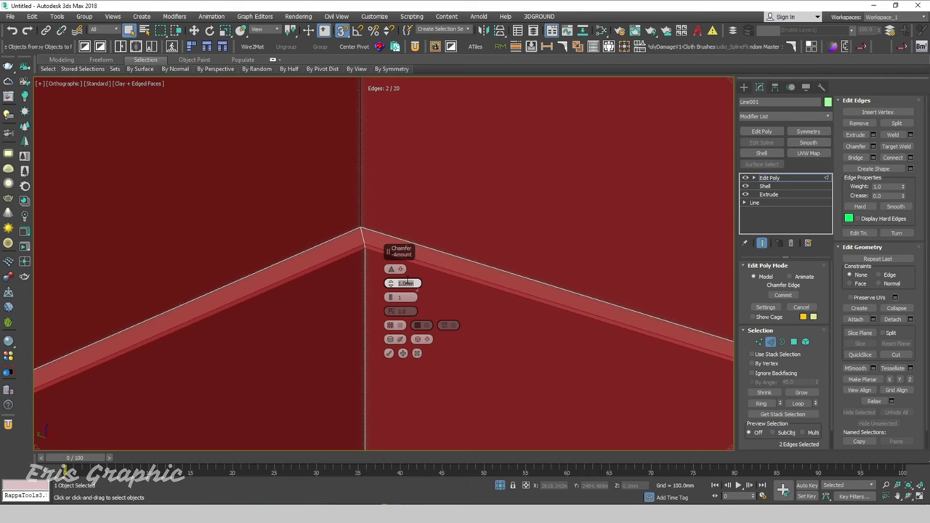
{"action": "type", "text": "7"}
{"action": "key", "text": "Return"}
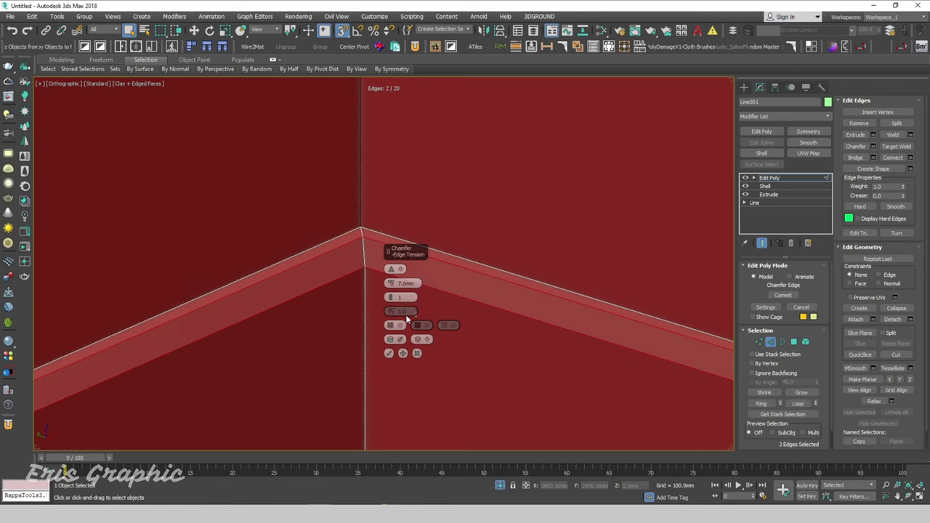
{"action": "left_click", "coordinate": [389, 353]}
{"action": "scroll", "coordinate": [334, 232], "scroll_direction": "down", "scroll_amount": 5}
{"action": "scroll", "coordinate": [342, 322], "scroll_direction": "down", "scroll_amount": 3}
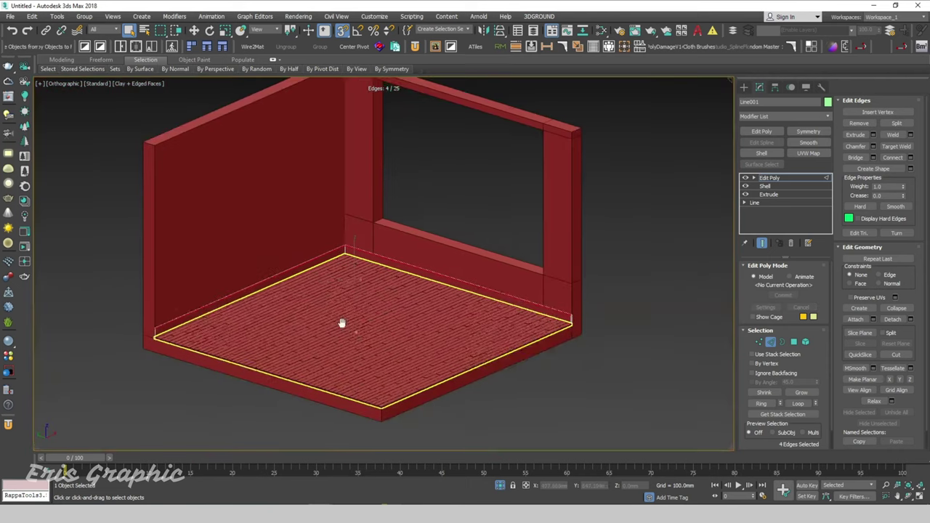
{"action": "scroll", "coordinate": [235, 326], "scroll_direction": "up", "scroll_amount": 4}
{"action": "scroll", "coordinate": [240, 328], "scroll_direction": "up", "scroll_amount": 4}
{"action": "scroll", "coordinate": [287, 283], "scroll_direction": "up", "scroll_amount": 1}
{"action": "scroll", "coordinate": [262, 276], "scroll_direction": "down", "scroll_amount": 5}
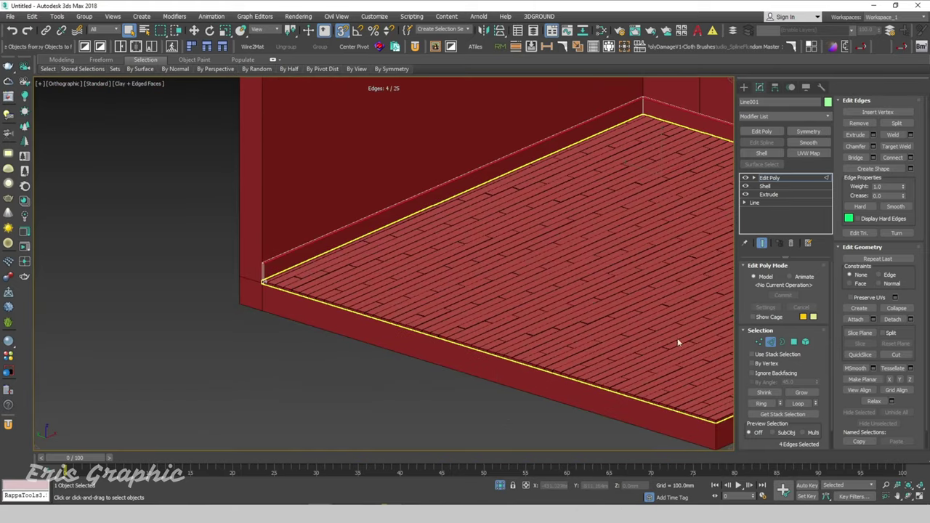
- Exit edge editing and take the finished baseboard out of view
{"action": "left_click", "coordinate": [772, 342]}
{"action": "scroll", "coordinate": [428, 329], "scroll_direction": "down", "scroll_amount": 5}
{"action": "scroll", "coordinate": [428, 330], "scroll_direction": "up", "scroll_amount": 5}
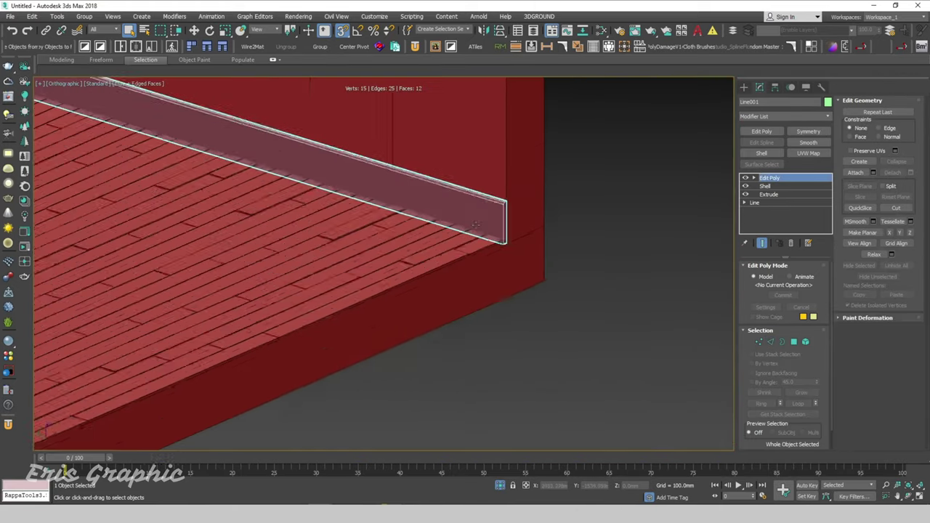
{"action": "scroll", "coordinate": [496, 237], "scroll_direction": "up", "scroll_amount": 2}
{"action": "scroll", "coordinate": [496, 238], "scroll_direction": "down", "scroll_amount": 3}
{"action": "scroll", "coordinate": [553, 276], "scroll_direction": "down", "scroll_amount": 2}
{"action": "scroll", "coordinate": [609, 320], "scroll_direction": "down", "scroll_amount": 5}
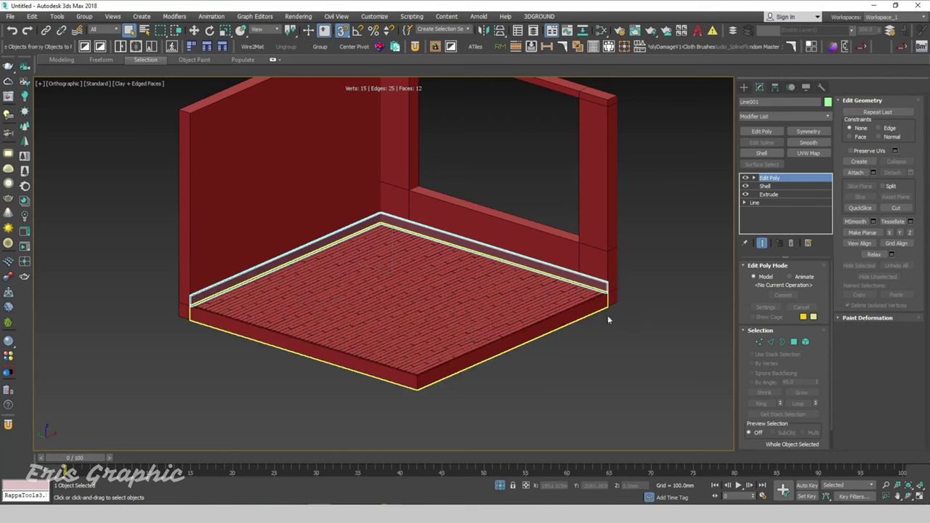
{"action": "left_click", "coordinate": [194, 30]}
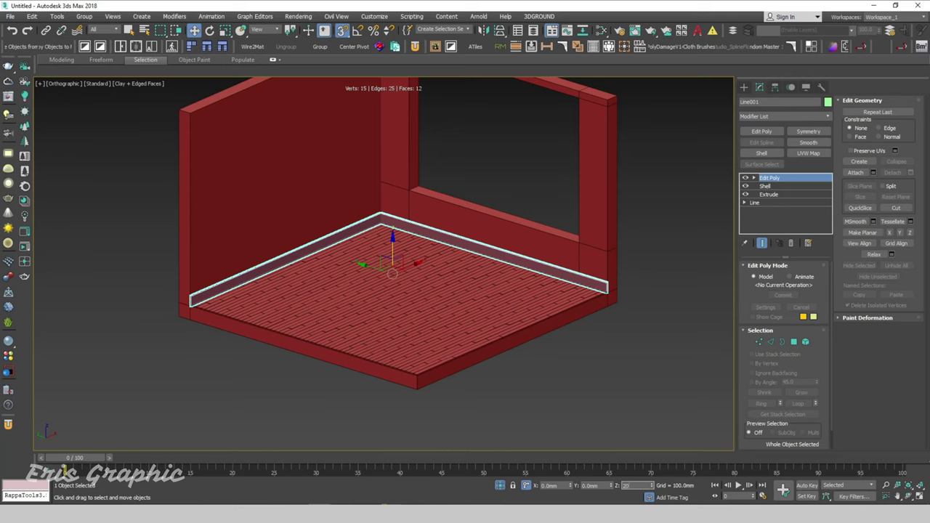
{"action": "key", "text": "Delete"}
{"action": "scroll", "coordinate": [599, 405], "scroll_direction": "up", "scroll_amount": 5}
{"action": "scroll", "coordinate": [554, 315], "scroll_direction": "down", "scroll_amount": 5}
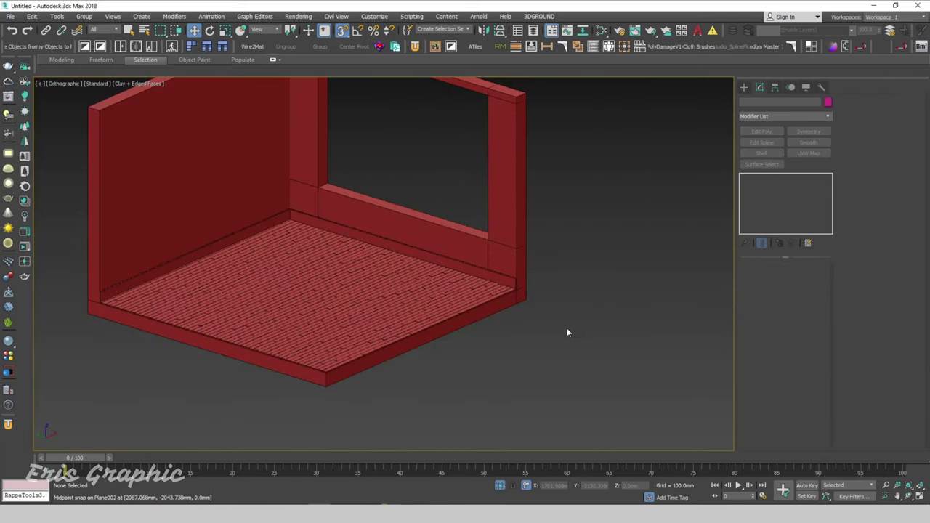
- In Front view, isolate the back wall and right side piece, leaving nothing selected
{"action": "mouse_move", "coordinate": [567, 328]}
{"action": "middle_mouse_down", "text": "alt"}
{"action": "mouse_move", "coordinate": [570, 348]}
{"action": "mouse_move", "coordinate": [578, 339]}
{"action": "mouse_move", "coordinate": [631, 408]}
{"action": "middle_mouse_up", "text": "alt"}
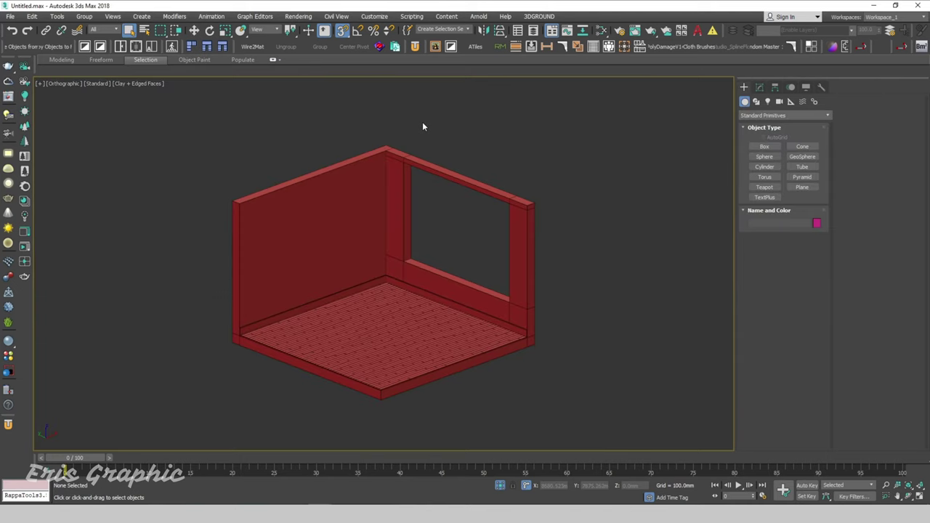
{"action": "key", "text": "f"}
{"action": "scroll", "coordinate": [280, 273], "scroll_direction": "down", "scroll_amount": 3}
{"action": "left_click_drag", "start_coordinate": [595, 132], "coordinate": [384, 198]}
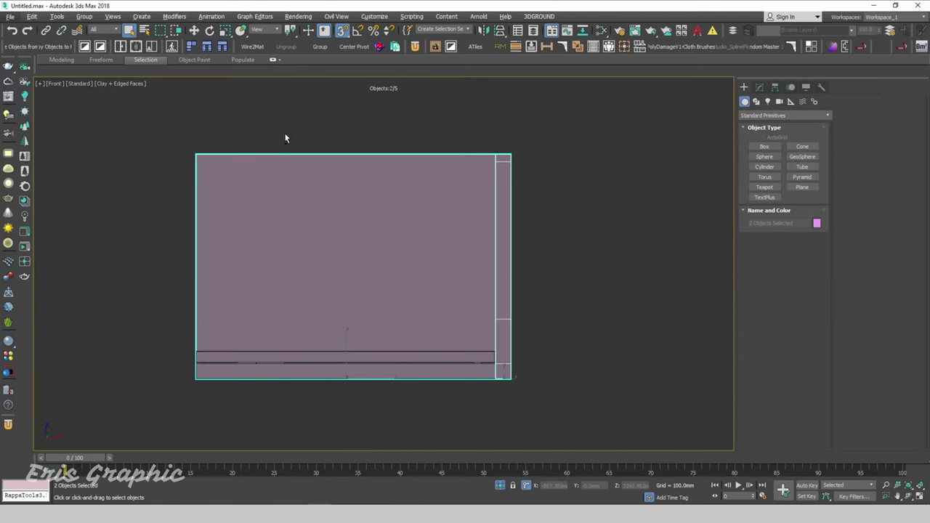
{"action": "key", "text": "alt+q"}
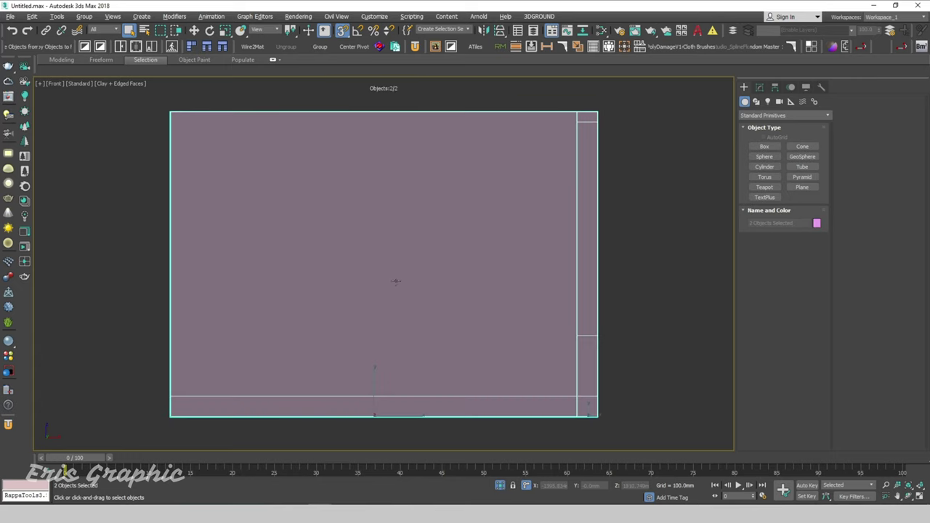
{"action": "scroll", "coordinate": [439, 285], "scroll_direction": "down", "scroll_amount": 3}
{"action": "left_click", "coordinate": [283, 194]}
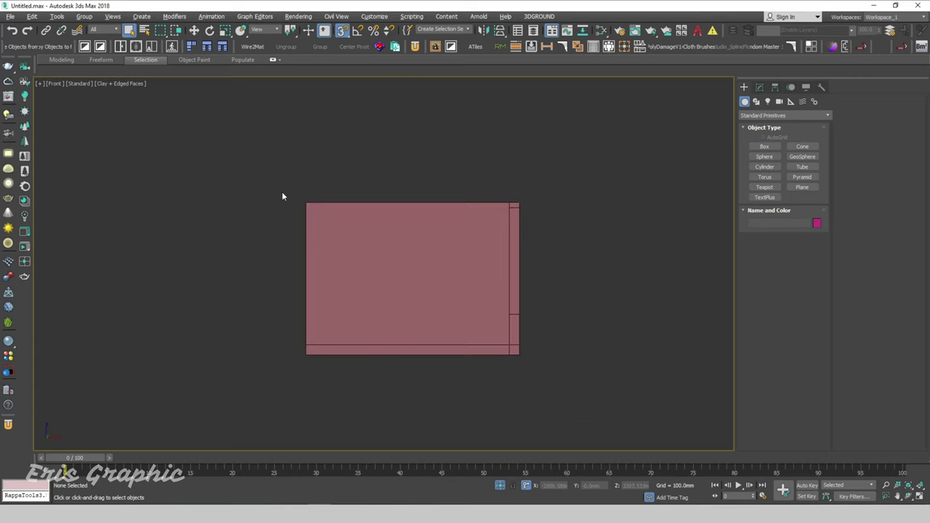
- Create a 2800 × 1800 mm plane, Plane005, over the back wall
{"action": "right_click", "coordinate": [196, 194]}
{"action": "left_click", "coordinate": [227, 170]}
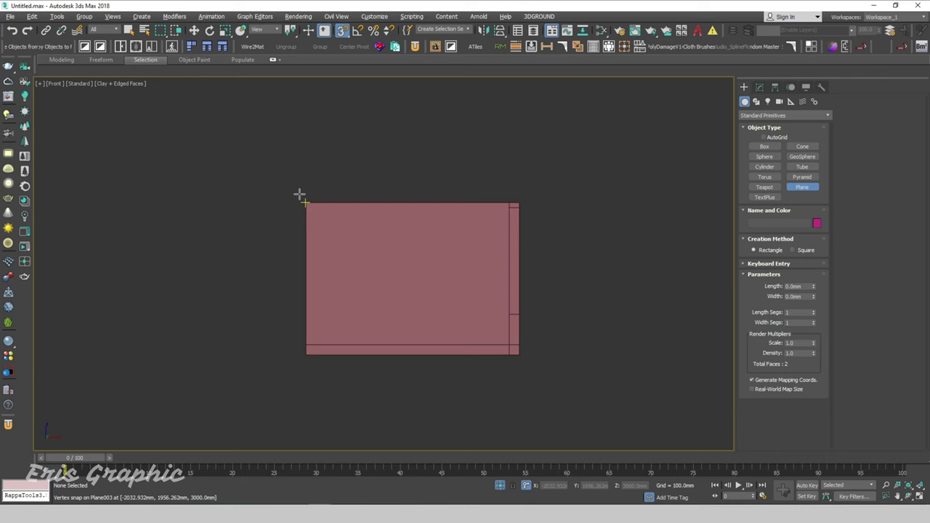
{"action": "mouse_move", "coordinate": [305, 203]}
{"action": "left_mouse_down"}
{"action": "mouse_move", "coordinate": [423, 339]}
{"action": "mouse_move", "coordinate": [413, 344]}
{"action": "left_mouse_up"}
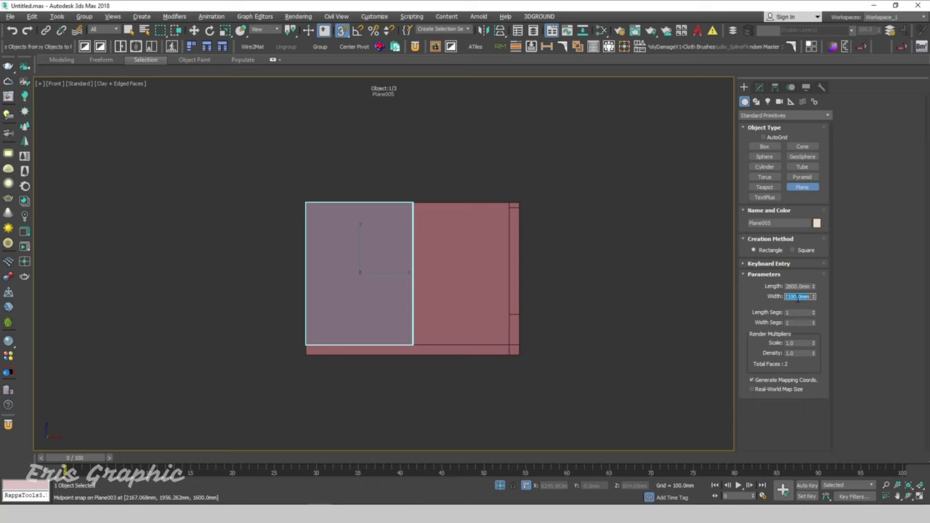
{"action": "key", "text": "Return"}
{"action": "key", "text": "q"}
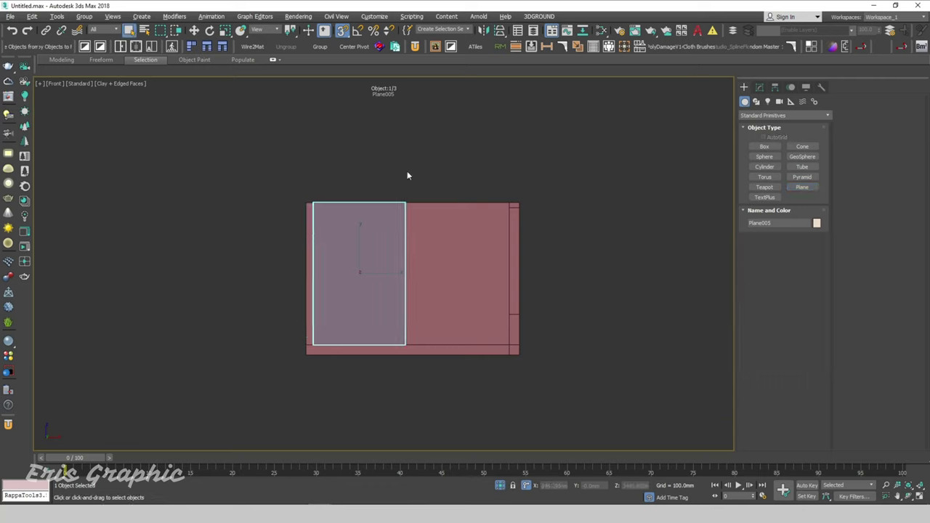
{"action": "left_click_drag", "start_coordinate": [251, 146], "coordinate": [440, 409]}
{"action": "key", "text": "w"}
- Snap Plane005 flush with the back panel's left edge
{"action": "scroll", "coordinate": [311, 203], "scroll_direction": "up", "scroll_amount": 3}
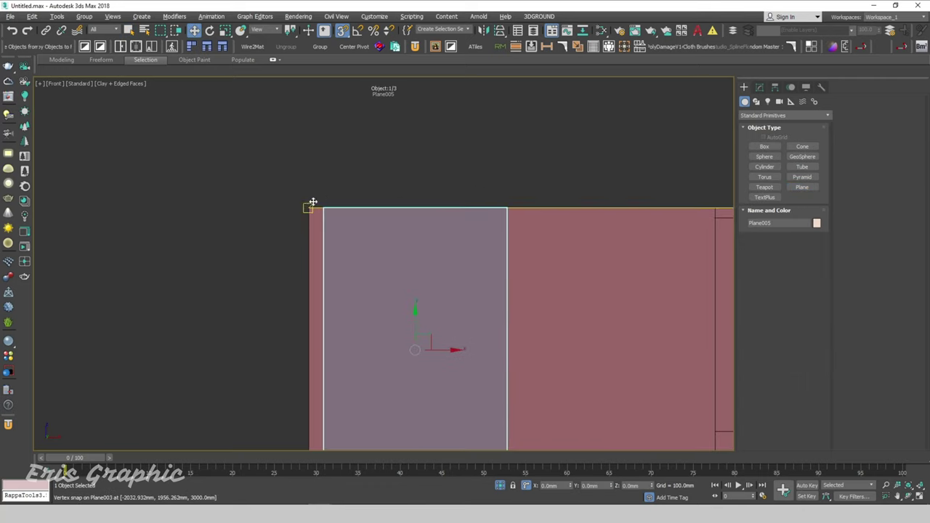
{"action": "scroll", "coordinate": [313, 209], "scroll_direction": "down", "scroll_amount": 3}
{"action": "mouse_move", "coordinate": [432, 260]}
{"action": "left_mouse_down"}
{"action": "mouse_move", "coordinate": [441, 261]}
{"action": "mouse_move", "coordinate": [399, 210]}
{"action": "mouse_move", "coordinate": [372, 210]}
{"action": "left_mouse_up"}
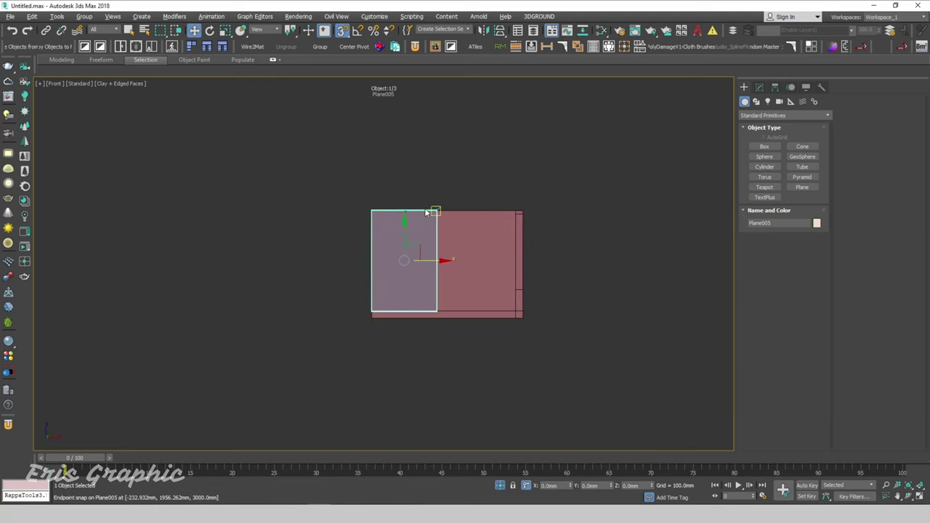
{"action": "scroll", "coordinate": [431, 208], "scroll_direction": "up", "scroll_amount": 3}
{"action": "scroll", "coordinate": [345, 212], "scroll_direction": "down", "scroll_amount": 1}
{"action": "middle_click_drag", "start_coordinate": [482, 314], "coordinate": [421, 269]}
- Add Edit Poly to Plane005 and adjust its bottom edge
{"action": "left_click", "coordinate": [759, 87]}
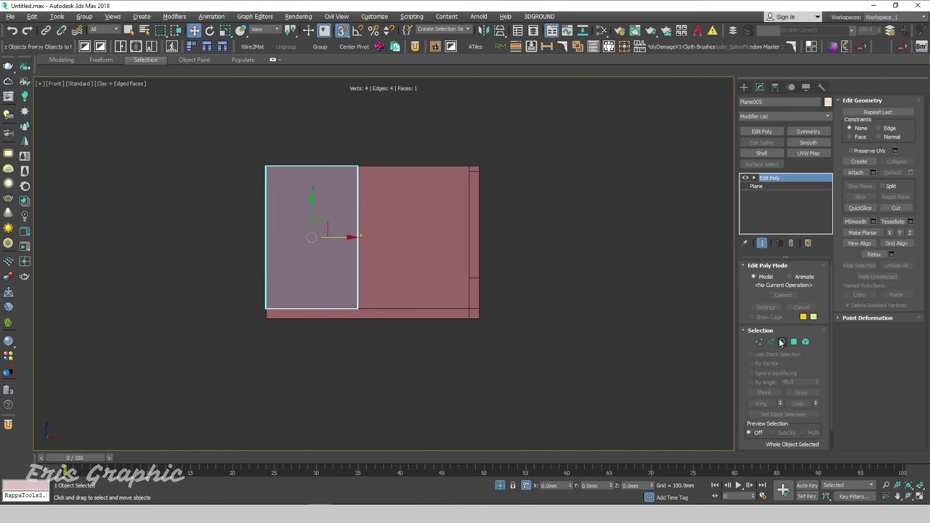
{"action": "key", "text": "2"}
{"action": "left_click", "coordinate": [368, 318]}
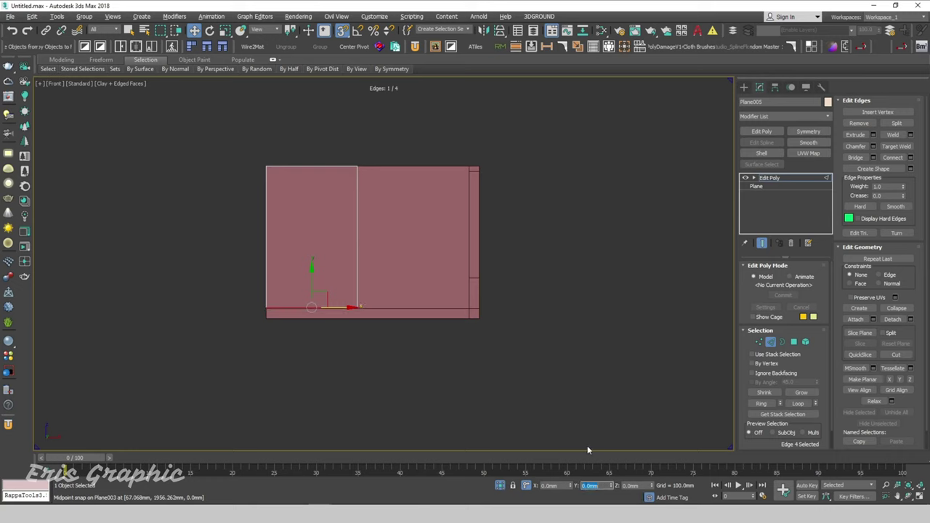
{"action": "left_click", "coordinate": [629, 345]}
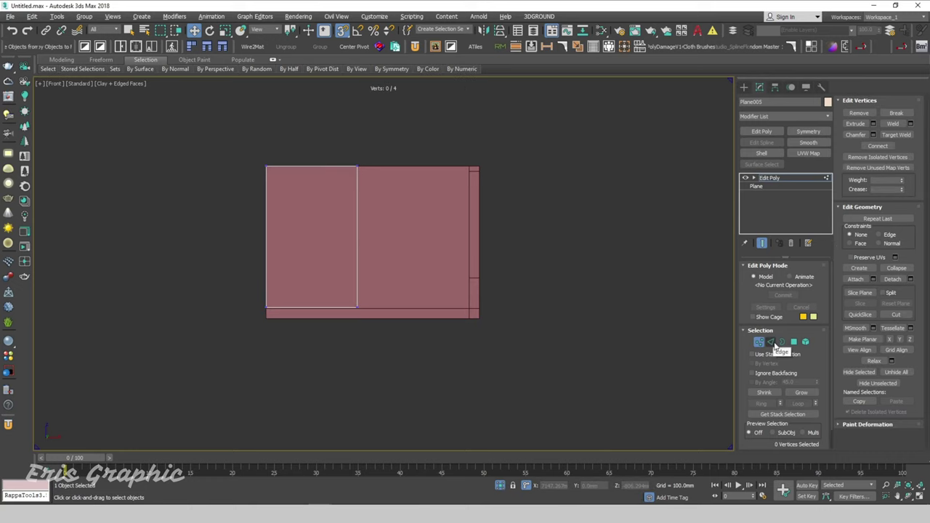
{"action": "left_click", "coordinate": [563, 296]}
- Create a 40 mm-wide plane strip and snap it to the left bay's edge
{"action": "key", "text": "q"}
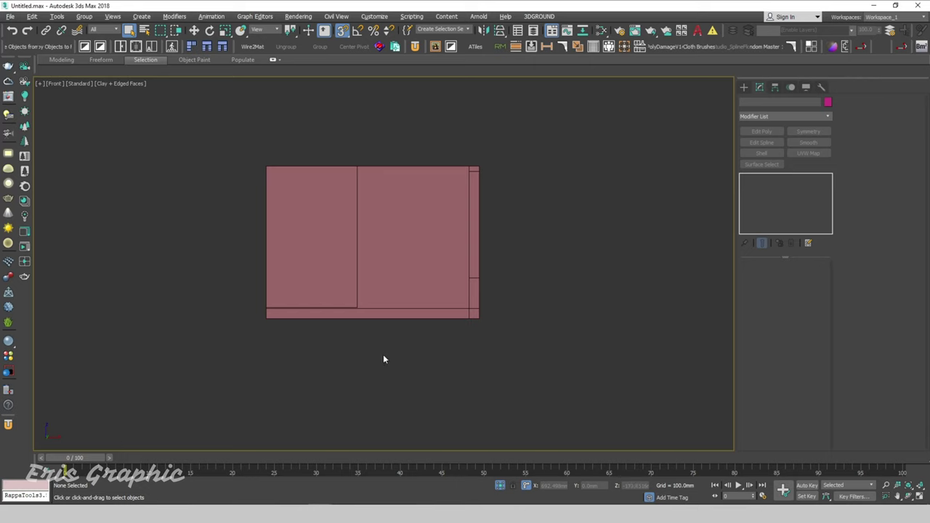
{"action": "middle_click_drag", "start_coordinate": [209, 225], "coordinate": [168, 229]}
{"action": "right_click", "coordinate": [167, 229]}
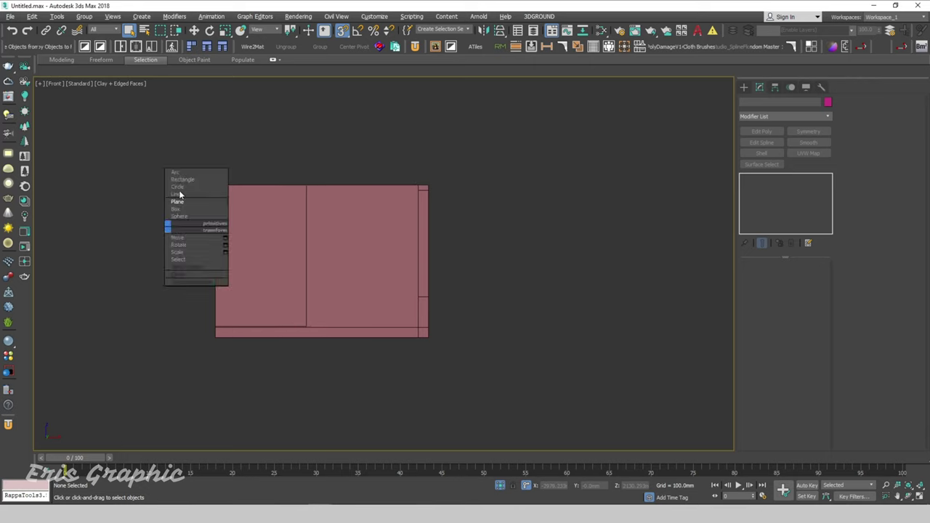
{"action": "left_click", "coordinate": [183, 203]}
{"action": "left_click_drag", "start_coordinate": [215, 185], "coordinate": [307, 327]}
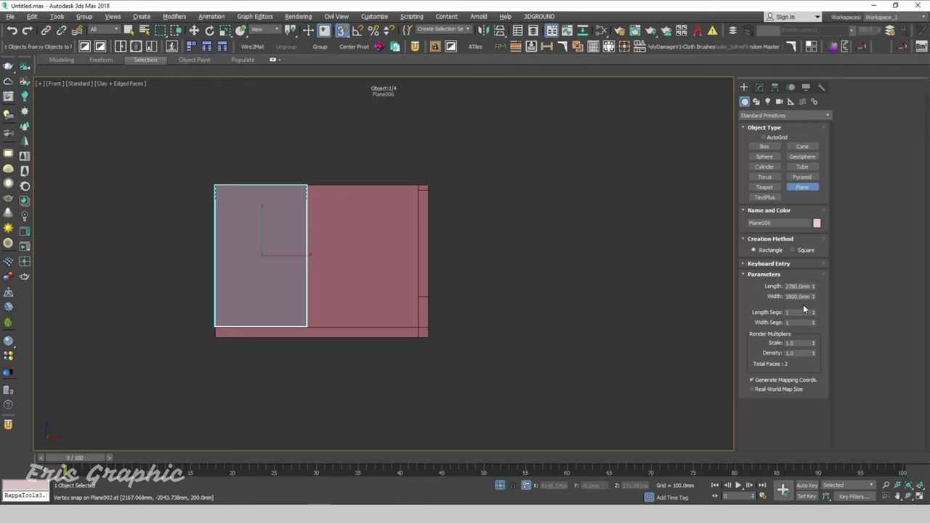
{"action": "double_click", "coordinate": [800, 297]}
{"action": "type", "text": "4"}
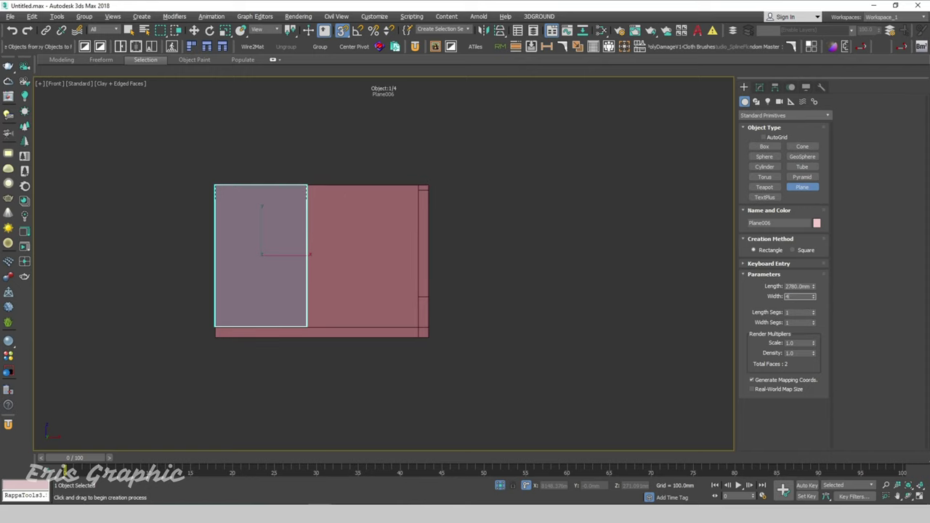
{"action": "key", "text": "Return"}
{"action": "key", "text": "w"}
{"action": "scroll", "coordinate": [287, 269], "scroll_direction": "up", "scroll_amount": 4}
{"action": "scroll", "coordinate": [283, 270], "scroll_direction": "down", "scroll_amount": 2}
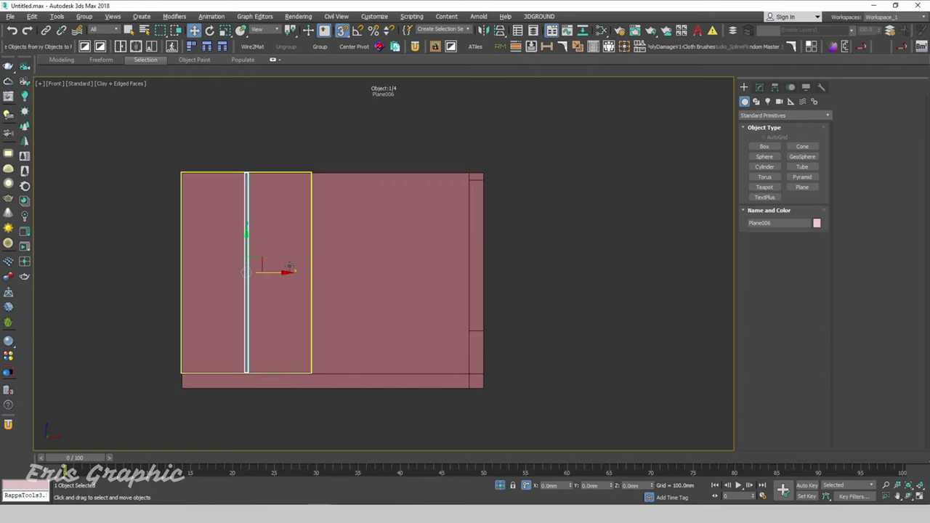
{"action": "mouse_move", "coordinate": [282, 274]}
{"action": "left_mouse_down"}
{"action": "mouse_move", "coordinate": [182, 162]}
{"action": "mouse_move", "coordinate": [183, 173]}
{"action": "left_mouse_up"}
- Clone the strip twice to further positions across the panel, up to Plane008
{"action": "scroll", "coordinate": [187, 181], "scroll_direction": "up", "scroll_amount": 3}
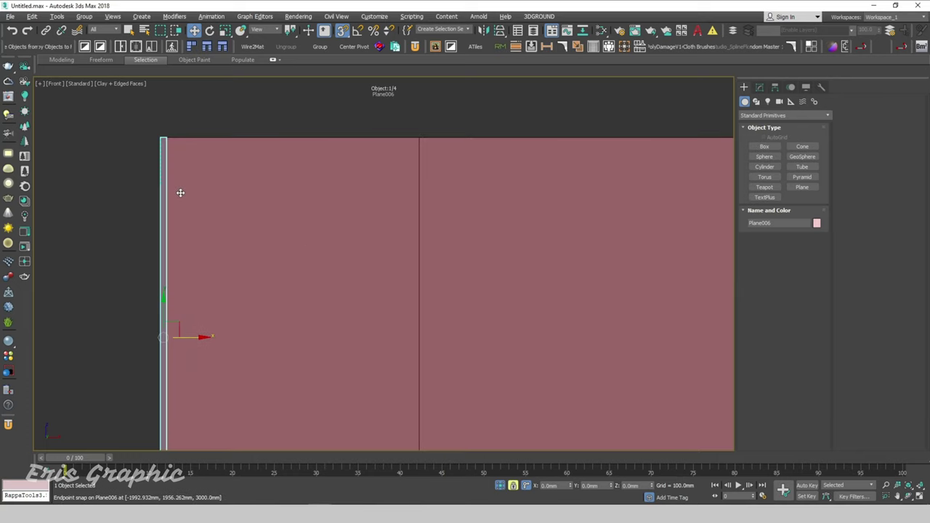
{"action": "scroll", "coordinate": [179, 193], "scroll_direction": "down", "scroll_amount": 1}
{"action": "mouse_move", "coordinate": [194, 296]}
{"action": "left_mouse_down", "text": "shift"}
{"action": "mouse_move", "coordinate": [332, 145]}
{"action": "mouse_move", "coordinate": [345, 146]}
{"action": "left_mouse_up", "text": "shift"}
{"action": "left_click", "coordinate": [465, 297]}
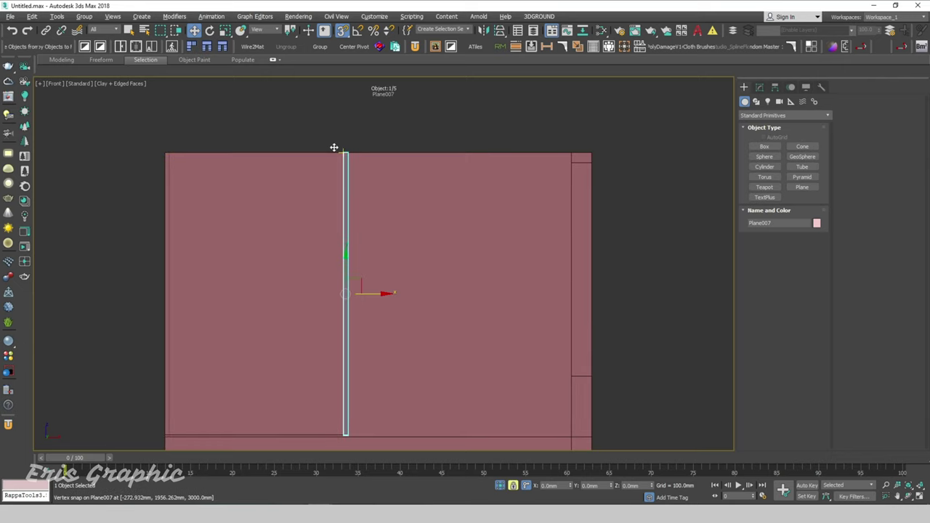
{"action": "scroll", "coordinate": [309, 146], "scroll_direction": "down", "scroll_amount": 2}
{"action": "scroll", "coordinate": [309, 146], "scroll_direction": "down", "scroll_amount": 2}
{"action": "left_click_drag", "start_coordinate": [322, 214], "coordinate": [276, 113], "text": "shift"}
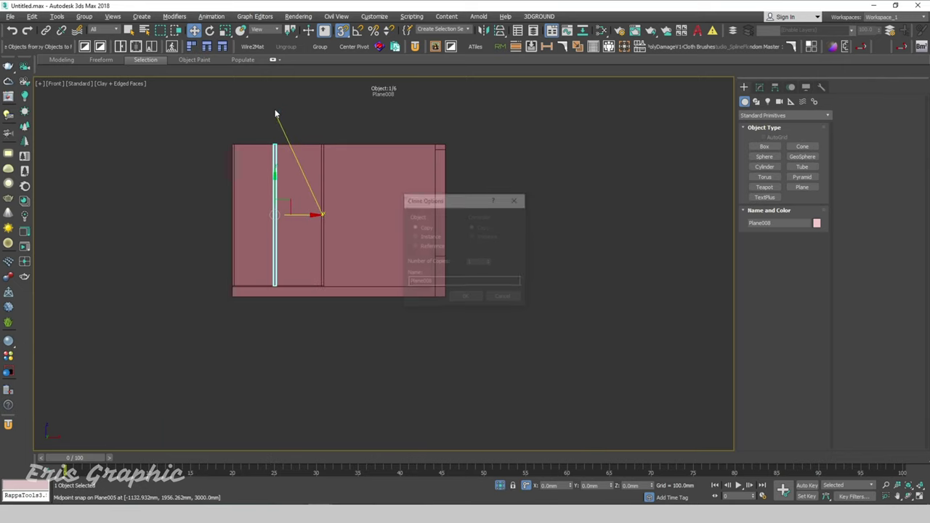
{"action": "left_click", "coordinate": [469, 299]}
{"action": "scroll", "coordinate": [295, 146], "scroll_direction": "up", "scroll_amount": 2}
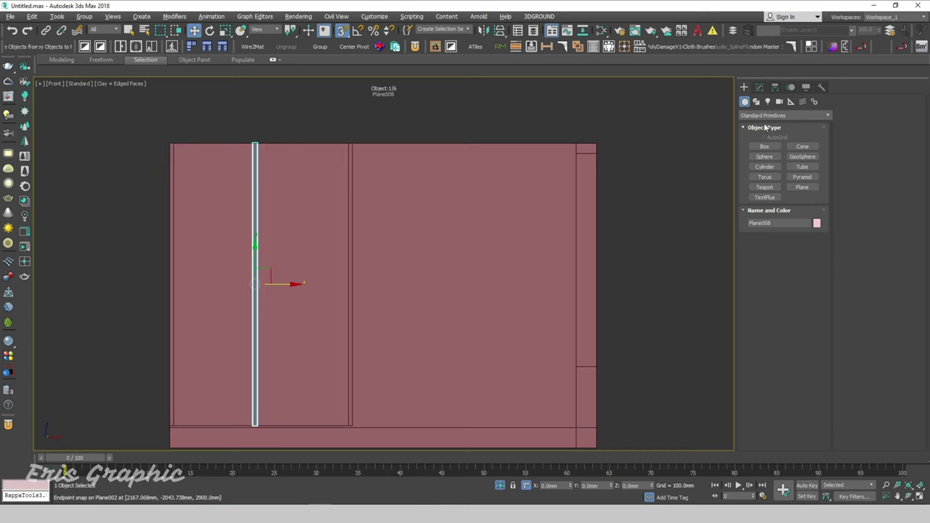
{"action": "left_click", "coordinate": [760, 87]}
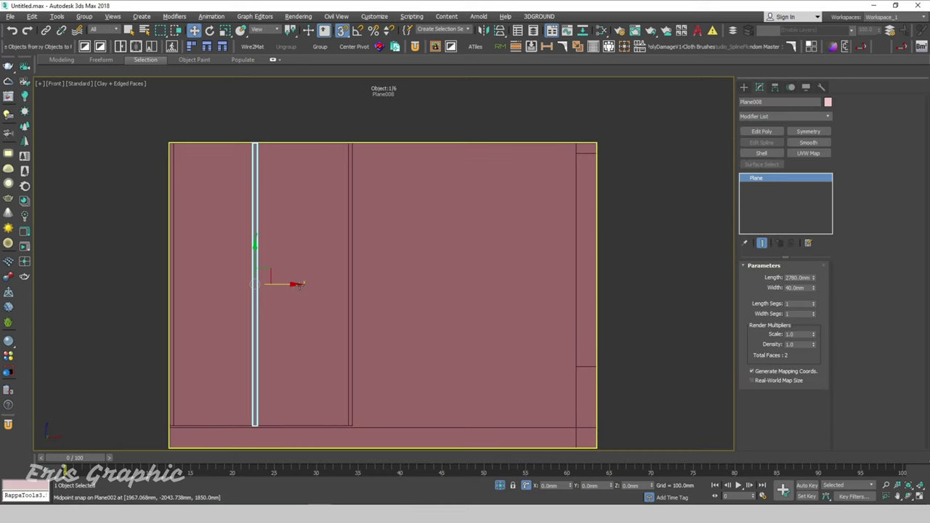
- Rotate Plane008 90° to horizontal and trim its left edge to the bay's top-left corner with Edit Poly
{"action": "key", "text": "e"}
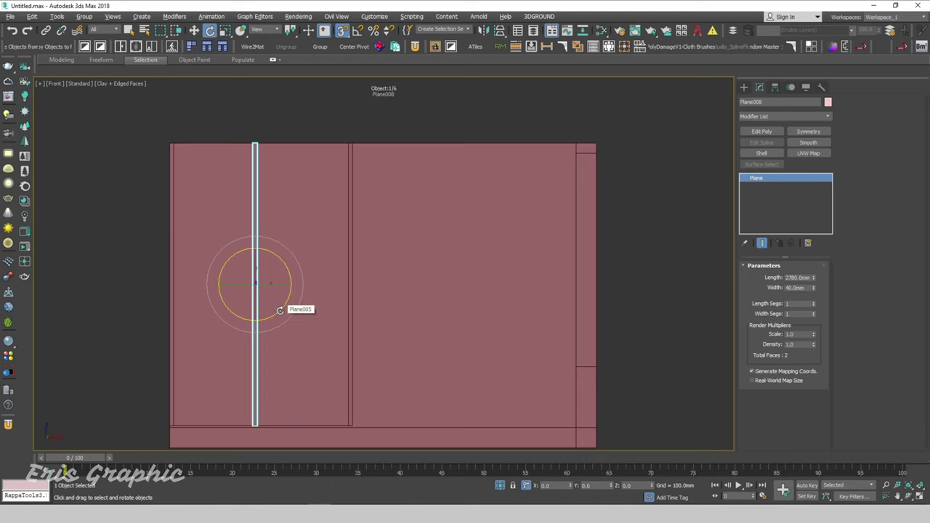
{"action": "mouse_move", "coordinate": [279, 311]}
{"action": "left_mouse_down"}
{"action": "mouse_move", "coordinate": [295, 261]}
{"action": "mouse_move", "coordinate": [239, 141]}
{"action": "mouse_move", "coordinate": [397, 117]}
{"action": "mouse_move", "coordinate": [397, 145]}
{"action": "left_mouse_up"}
{"action": "key", "text": "w"}
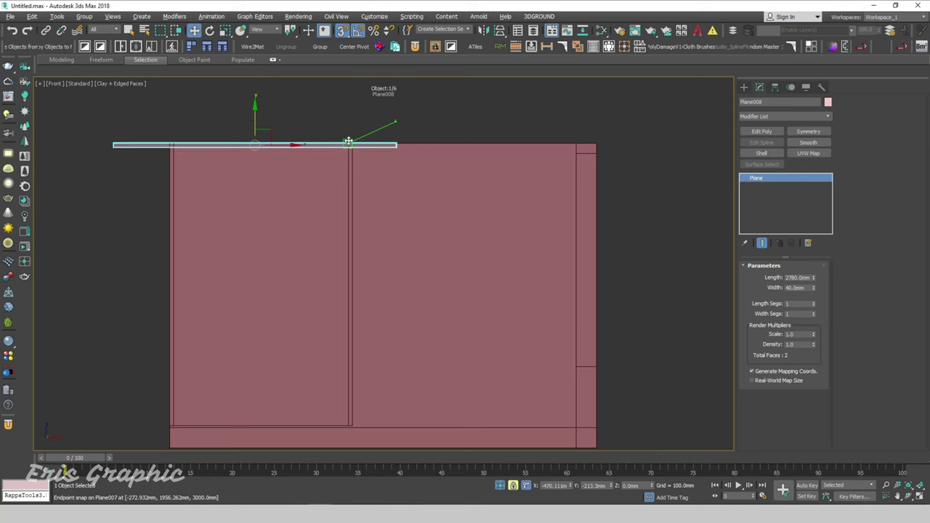
{"action": "left_click", "coordinate": [760, 131]}
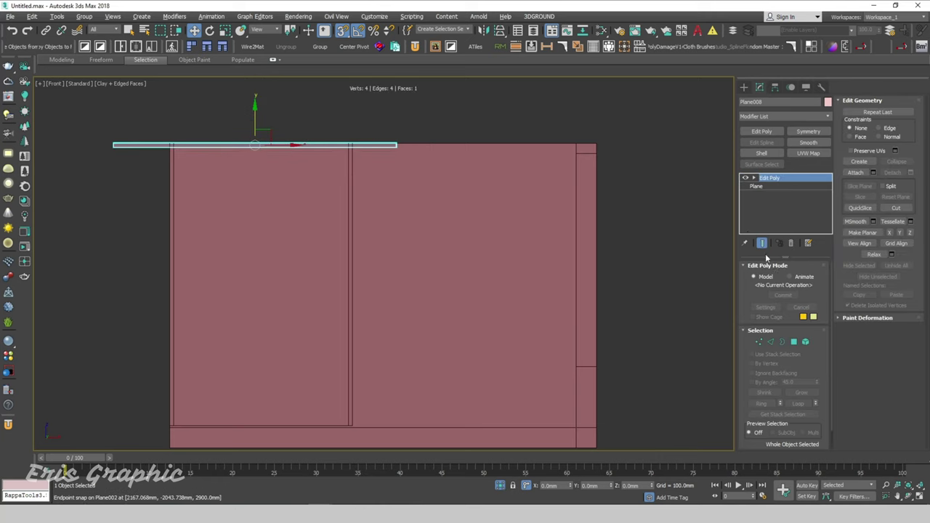
{"action": "left_click", "coordinate": [771, 342]}
{"action": "left_click", "coordinate": [396, 145]}
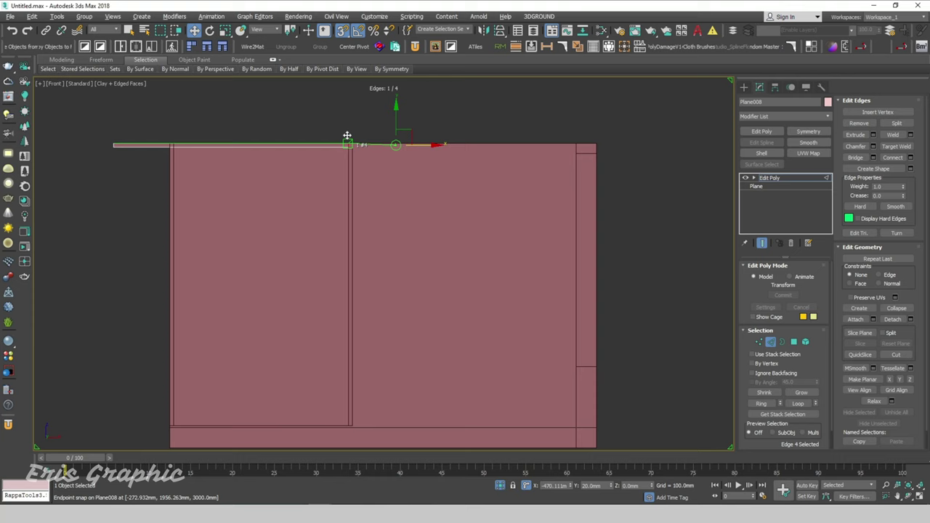
{"action": "left_click_drag", "start_coordinate": [80, 120], "coordinate": [144, 191]}
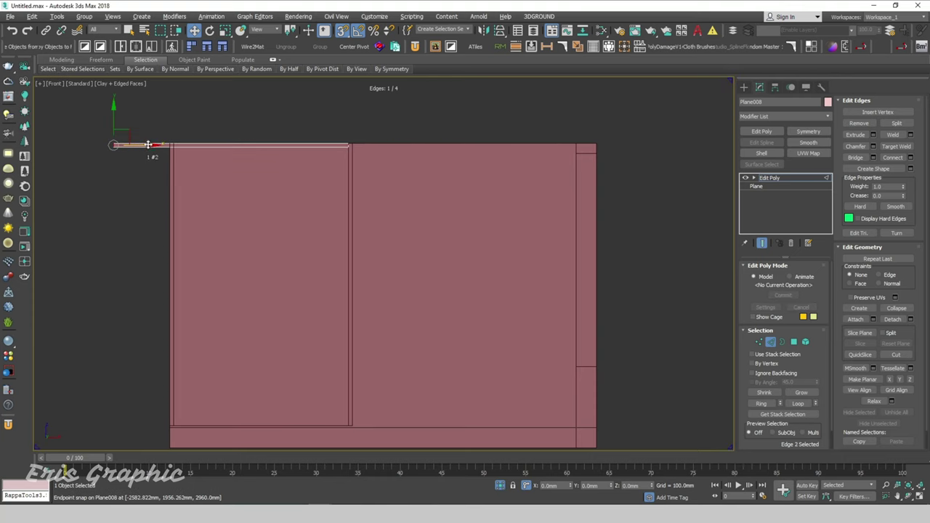
{"action": "left_click_drag", "start_coordinate": [148, 144], "coordinate": [208, 144]}
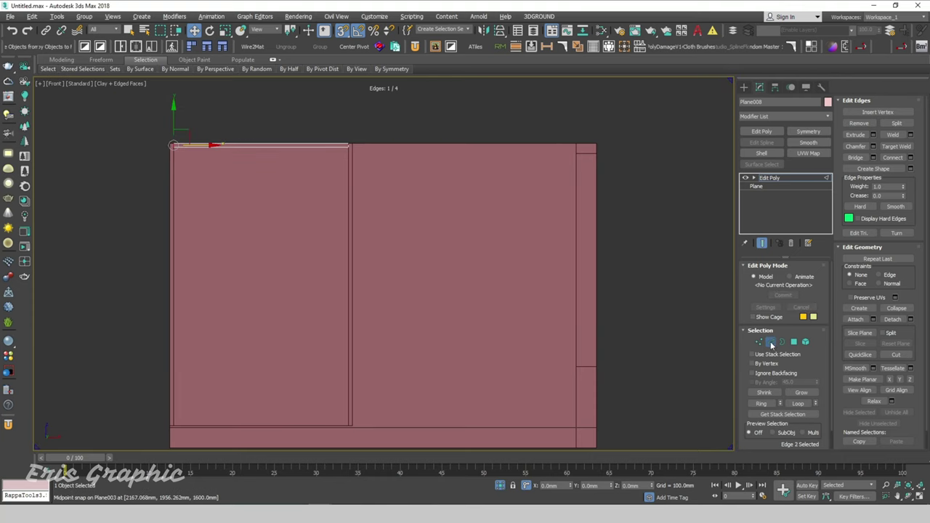
{"action": "left_click", "coordinate": [772, 342]}
- Switch the viewport to wireframe (F3) and frame the shelf pieces
{"action": "scroll", "coordinate": [271, 131], "scroll_direction": "down", "scroll_amount": 2}
{"action": "scroll", "coordinate": [270, 130], "scroll_direction": "up", "scroll_amount": 4}
{"action": "scroll", "coordinate": [272, 129], "scroll_direction": "down", "scroll_amount": 2}
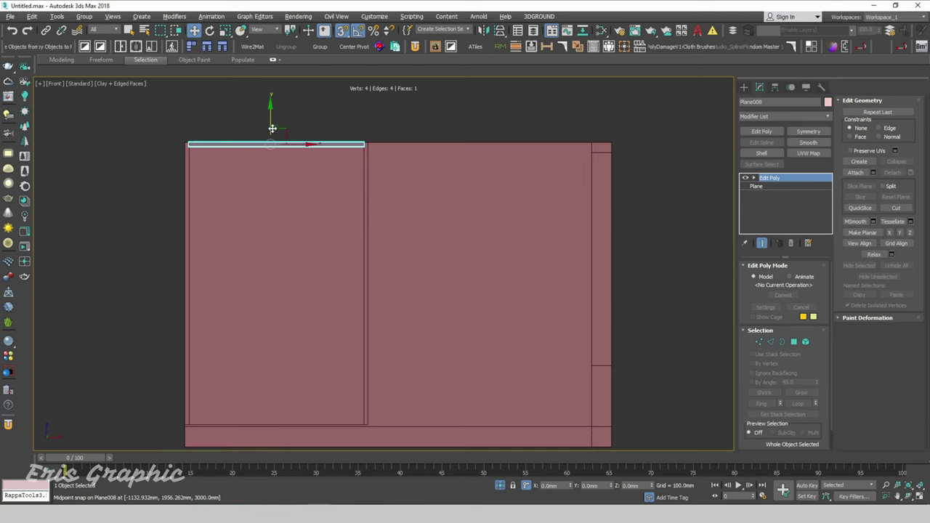
{"action": "left_click_drag", "start_coordinate": [269, 122], "coordinate": [121, 195], "text": "shift"}
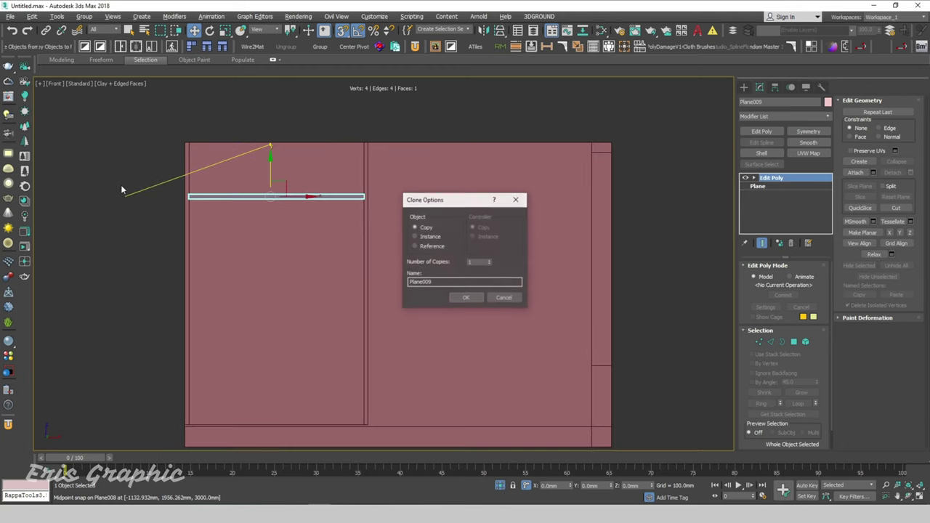
{"action": "left_click", "coordinate": [505, 299]}
{"action": "scroll", "coordinate": [350, 211], "scroll_direction": "down", "scroll_amount": 2}
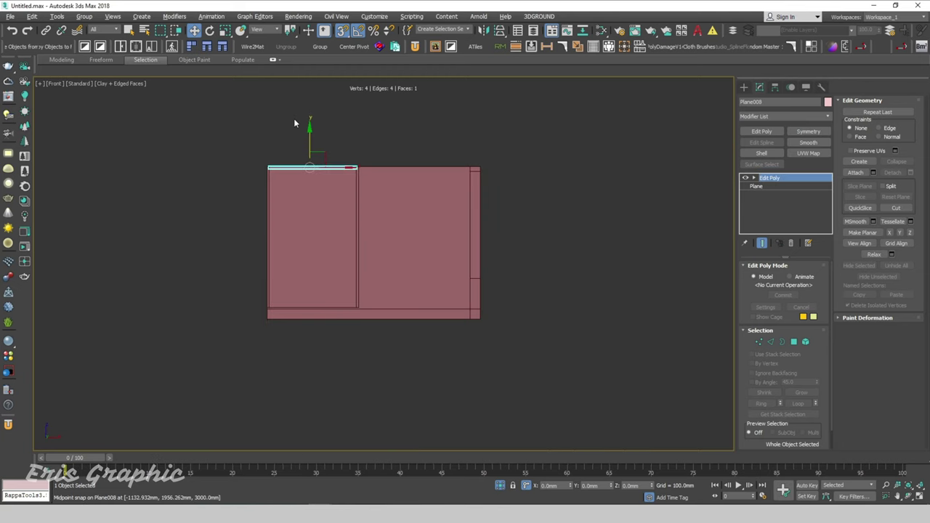
{"action": "left_click", "coordinate": [183, 132]}
{"action": "left_click_drag", "start_coordinate": [183, 131], "coordinate": [397, 360]}
{"action": "key", "text": "z"}
{"action": "left_click", "coordinate": [569, 280]}
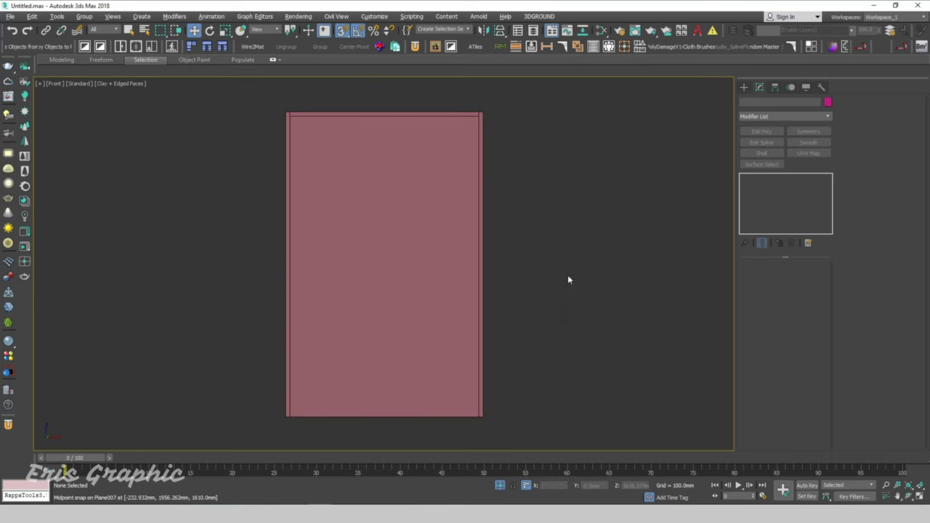
{"action": "key", "text": "F3"}
{"action": "middle_click_drag", "start_coordinate": [569, 245], "coordinate": [513, 218]}
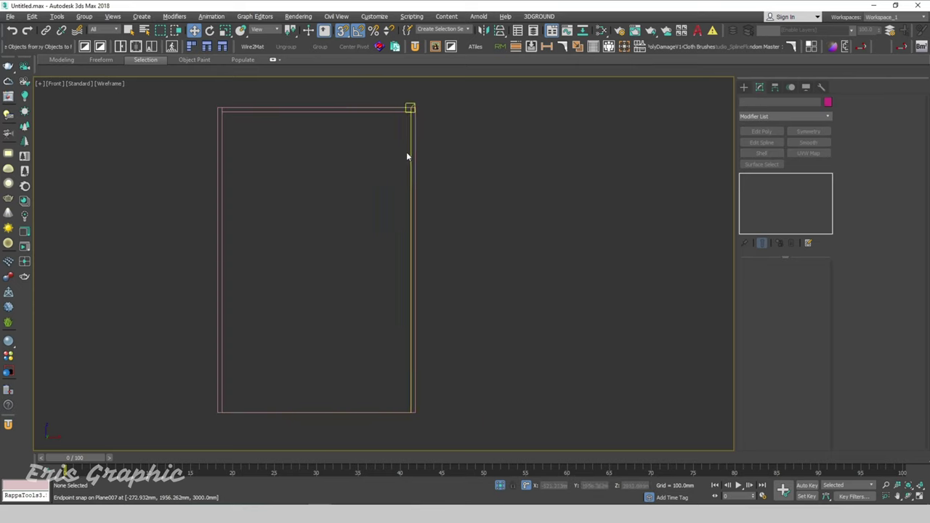
- Clone the top strip and snap the copy, Plane009, along the bay's bottom edge
{"action": "left_click_drag", "start_coordinate": [189, 96], "coordinate": [416, 187]}
{"action": "key", "text": "z"}
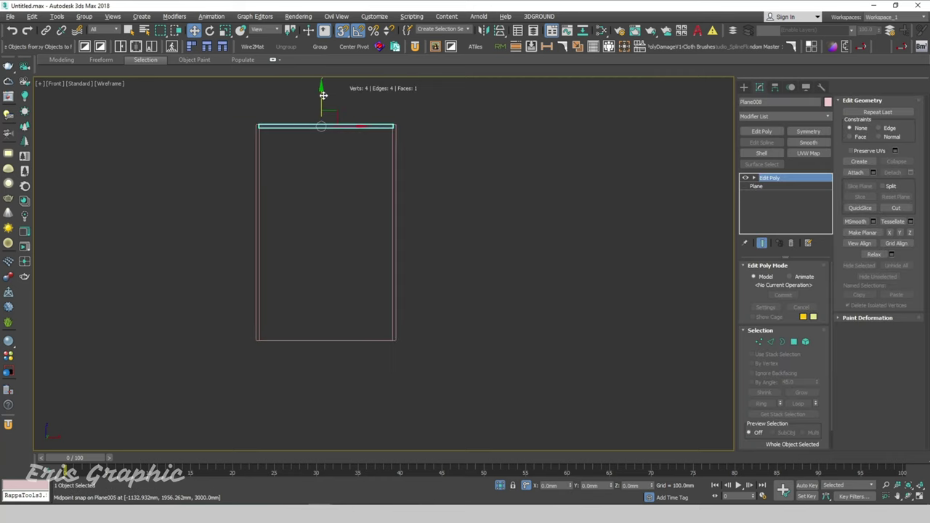
{"action": "left_click_drag", "start_coordinate": [322, 127], "coordinate": [457, 266], "text": "shift"}
{"action": "left_click", "coordinate": [451, 297]}
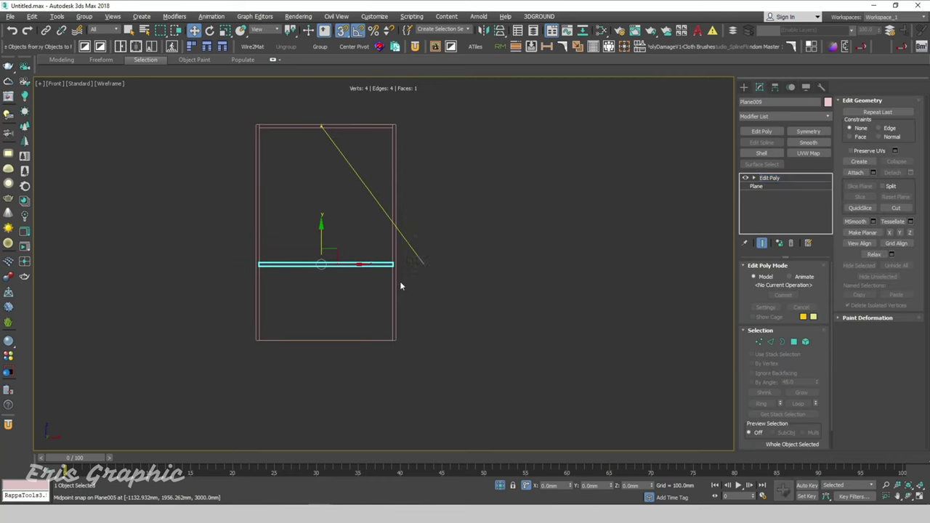
{"action": "scroll", "coordinate": [391, 263], "scroll_direction": "up", "scroll_amount": 2}
{"action": "left_click_drag", "start_coordinate": [391, 264], "coordinate": [393, 373]}
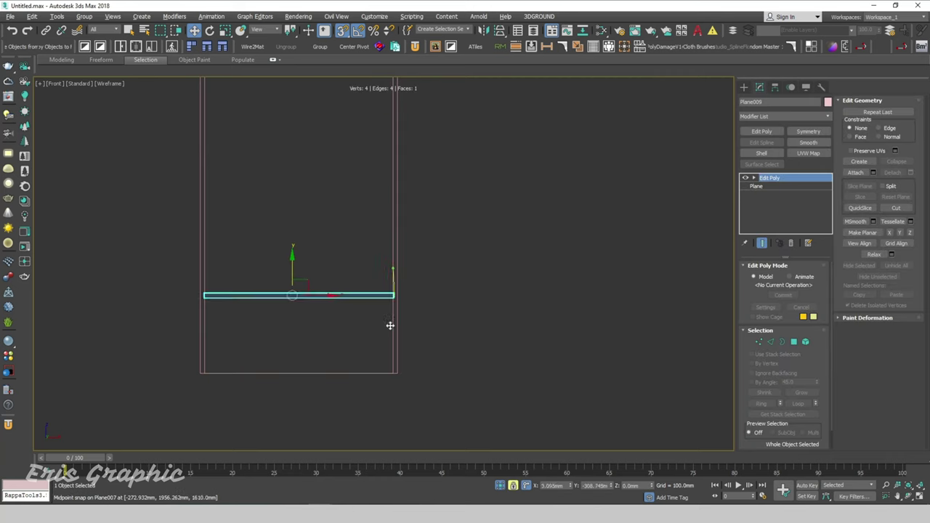
{"action": "left_click", "coordinate": [466, 349]}
{"action": "scroll", "coordinate": [472, 338], "scroll_direction": "down", "scroll_amount": 4}
{"action": "scroll", "coordinate": [445, 301], "scroll_direction": "up", "scroll_amount": 2}
{"action": "scroll", "coordinate": [486, 277], "scroll_direction": "up", "scroll_amount": 2}
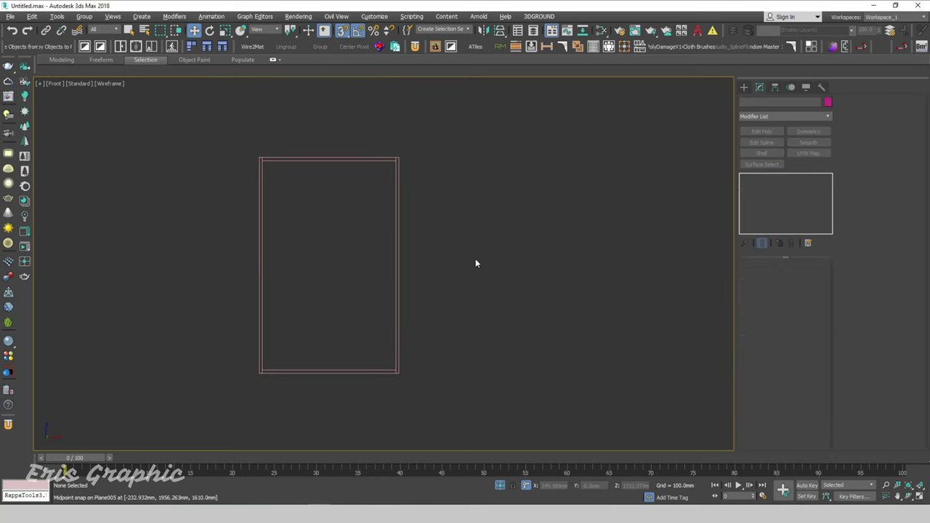
{"action": "right_click", "coordinate": [476, 259]}
- Draw a new plane, Plane010, over the left bay and shift it left
{"action": "left_click", "coordinate": [491, 231]}
{"action": "scroll", "coordinate": [289, 187], "scroll_direction": "up", "scroll_amount": 2}
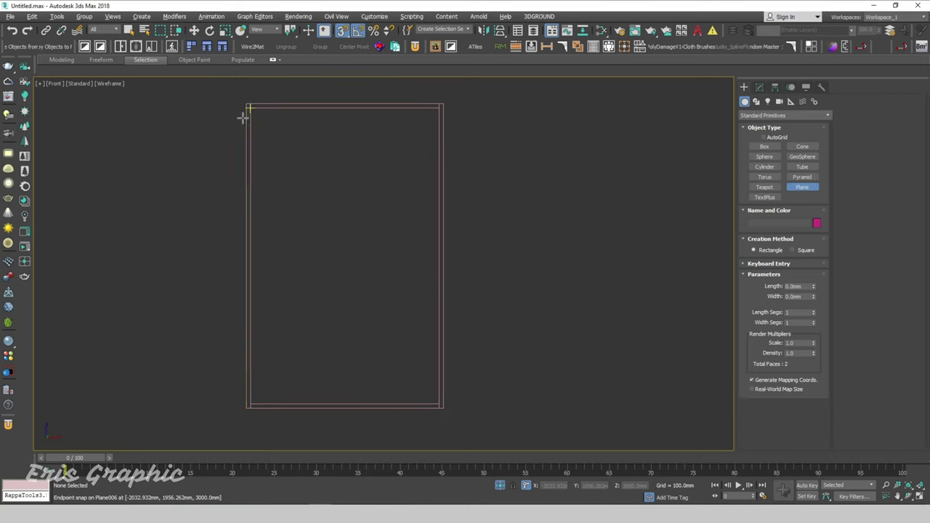
{"action": "scroll", "coordinate": [245, 109], "scroll_direction": "up", "scroll_amount": 2}
{"action": "mouse_move", "coordinate": [249, 102]}
{"action": "left_mouse_down"}
{"action": "mouse_move", "coordinate": [447, 373]}
{"action": "mouse_move", "coordinate": [358, 354]}
{"action": "left_mouse_up"}
{"action": "scroll", "coordinate": [309, 185], "scroll_direction": "down", "scroll_amount": 2}
{"action": "scroll", "coordinate": [436, 363], "scroll_direction": "up", "scroll_amount": 1}
{"action": "scroll", "coordinate": [447, 373], "scroll_direction": "up", "scroll_amount": 2}
{"action": "scroll", "coordinate": [407, 342], "scroll_direction": "down", "scroll_amount": 2}
{"action": "right_click", "coordinate": [447, 335]}
{"action": "left_click_drag", "start_coordinate": [378, 271], "coordinate": [321, 269]}
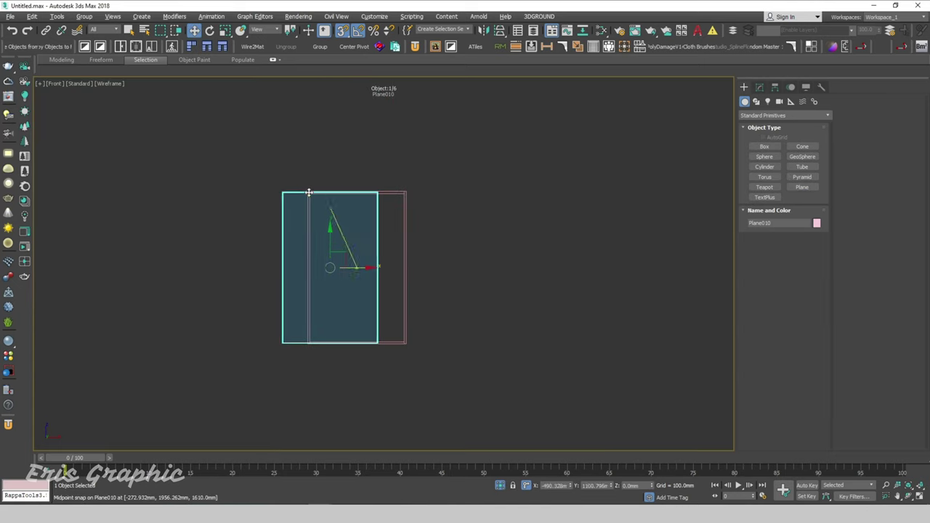
- Raise Plane010's Length Segs to 6
{"action": "left_click", "coordinate": [758, 87]}
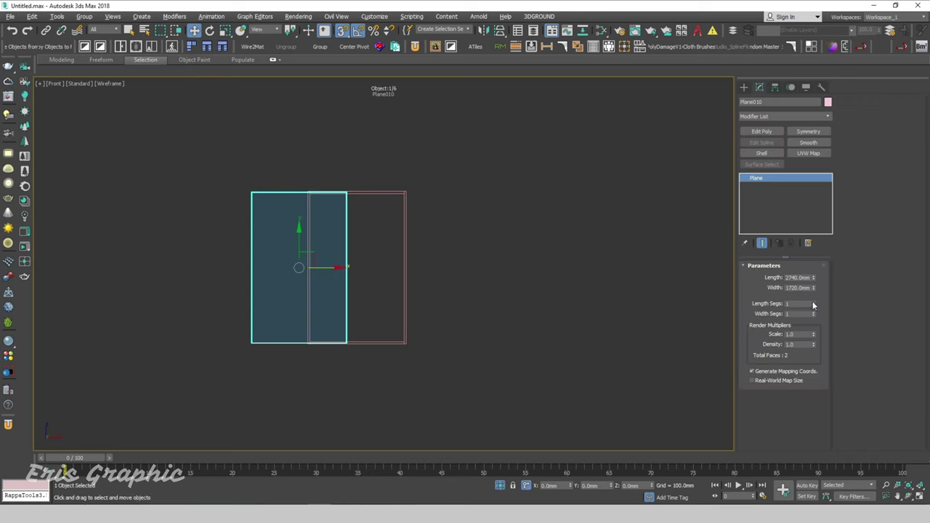
{"action": "left_click", "coordinate": [814, 303]}
{"action": "left_click", "coordinate": [814, 302]}
{"action": "left_click", "coordinate": [814, 303]}
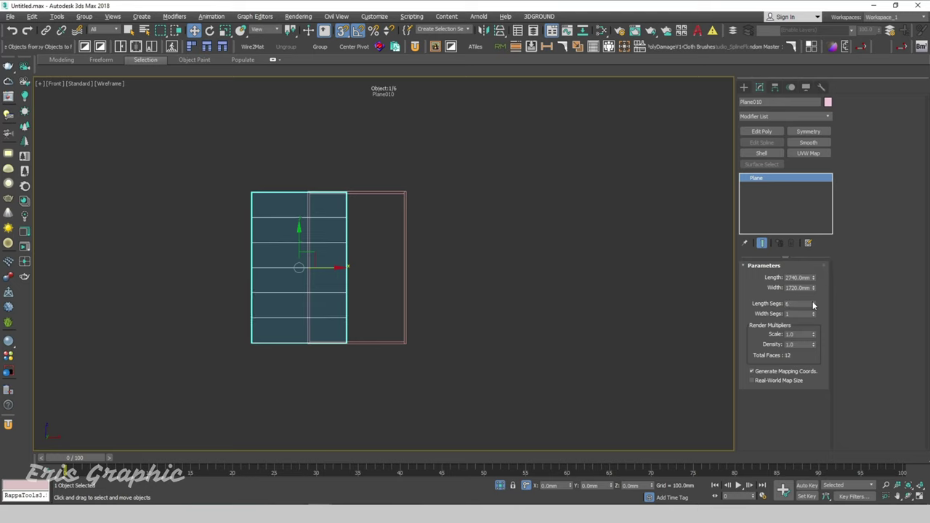
{"action": "left_click", "coordinate": [555, 287]}
{"action": "scroll", "coordinate": [494, 265], "scroll_direction": "up", "scroll_amount": 2}
- Copy the top shelf board down onto Plane010's next segment line as Plane011
{"action": "key", "text": "q"}
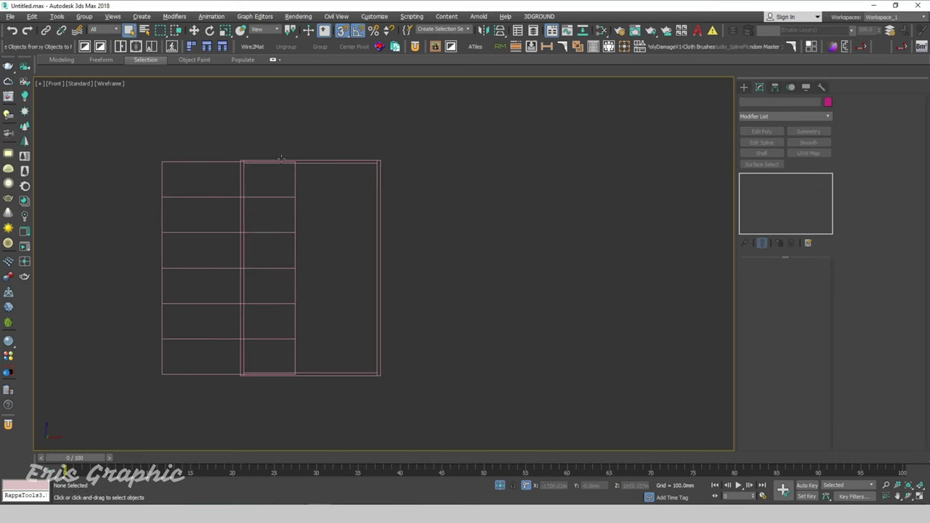
{"action": "scroll", "coordinate": [269, 156], "scroll_direction": "up", "scroll_amount": 2}
{"action": "left_click_drag", "start_coordinate": [190, 133], "coordinate": [538, 200]}
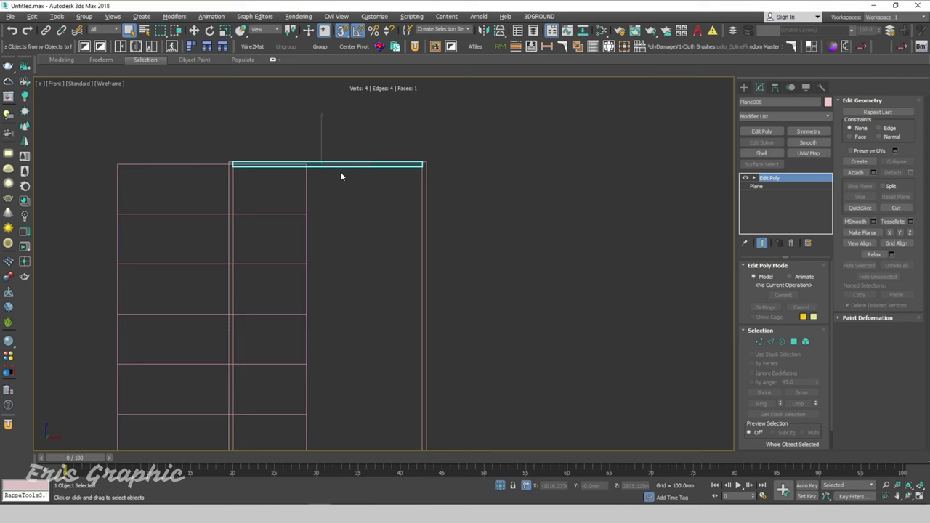
{"action": "key", "text": "w"}
{"action": "left_click_drag", "start_coordinate": [320, 166], "coordinate": [135, 219]}
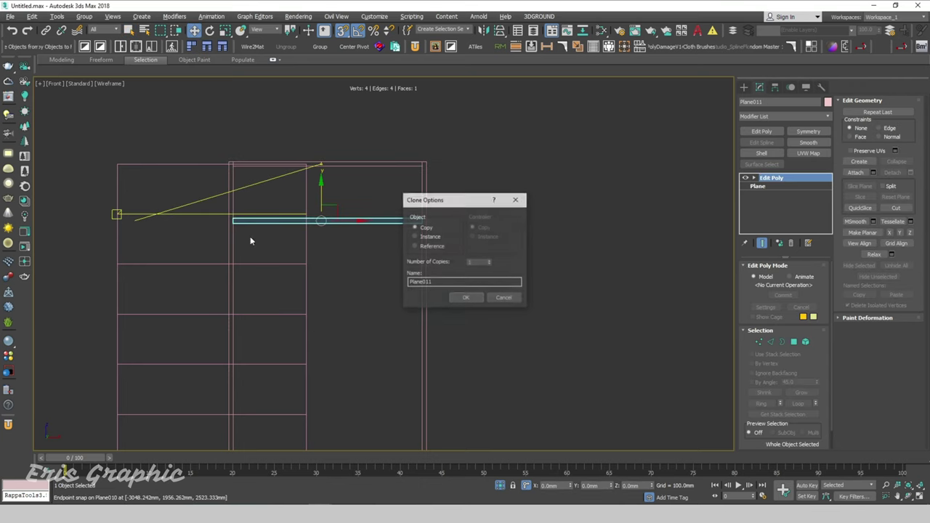
{"action": "left_click", "coordinate": [466, 298]}
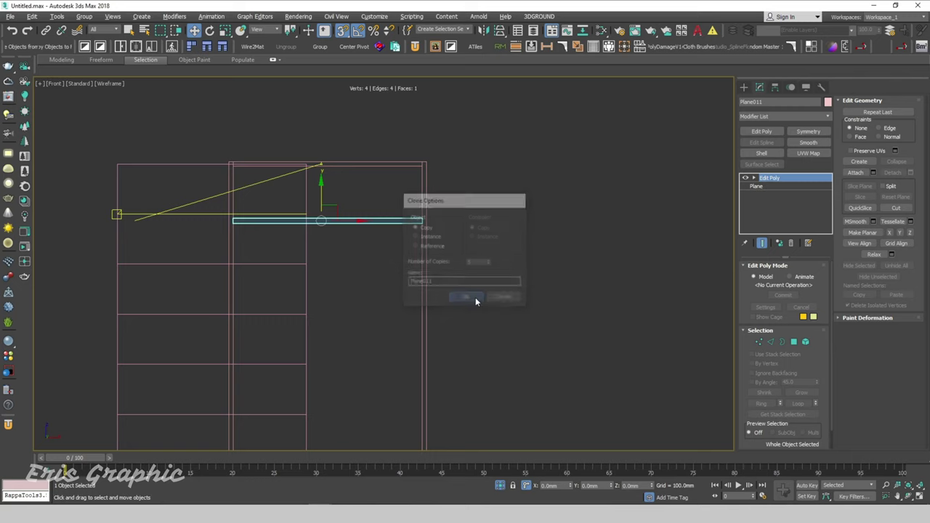
{"action": "scroll", "coordinate": [412, 225], "scroll_direction": "down", "scroll_amount": 3}
{"action": "middle_click_drag", "start_coordinate": [463, 265], "coordinate": [437, 249]}
{"action": "left_click", "coordinate": [505, 267]}
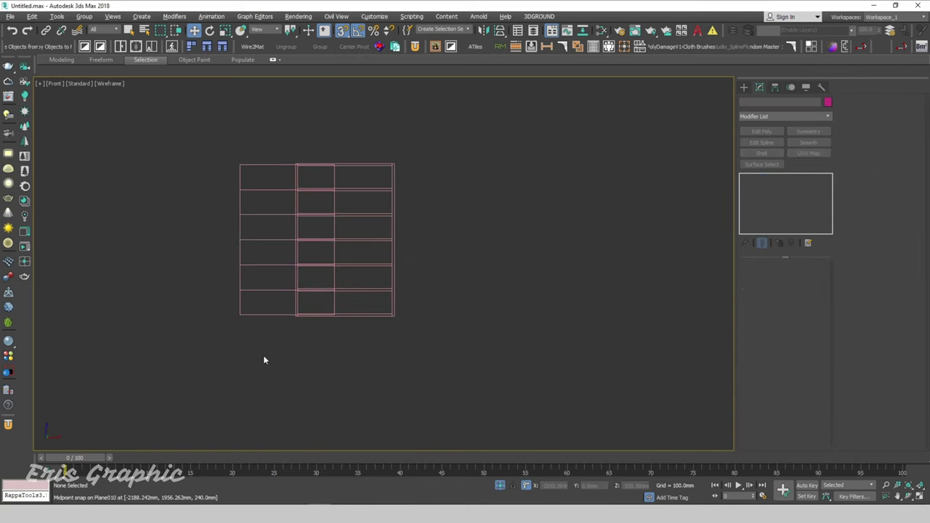
{"action": "left_click_drag", "start_coordinate": [263, 355], "coordinate": [169, 123]}
{"action": "left_click", "coordinate": [160, 155]}
- Switch to Clay with edged faces and hide the guide plane
{"action": "scroll", "coordinate": [291, 167], "scroll_direction": "up", "scroll_amount": 3}
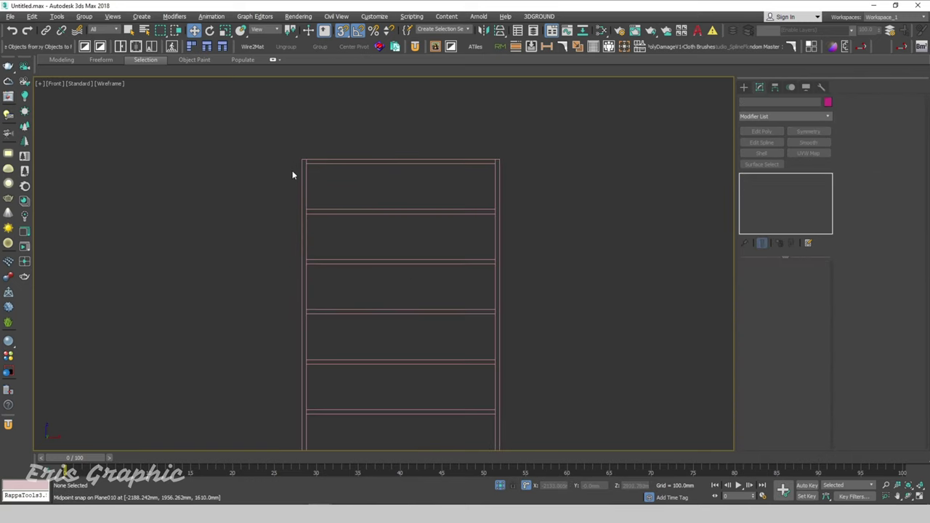
{"action": "scroll", "coordinate": [294, 174], "scroll_direction": "down", "scroll_amount": 2}
{"action": "key", "text": "F3"}
{"action": "left_click_drag", "start_coordinate": [241, 133], "coordinate": [527, 429]}
{"action": "mouse_move", "coordinate": [527, 429]}
{"action": "middle_mouse_down", "text": "alt"}
{"action": "mouse_move", "coordinate": [504, 393]}
{"action": "mouse_move", "coordinate": [530, 372]}
{"action": "middle_mouse_up", "text": "alt"}
{"action": "left_click", "coordinate": [509, 356]}
{"action": "left_click", "coordinate": [332, 160]}
{"action": "key", "text": "z"}
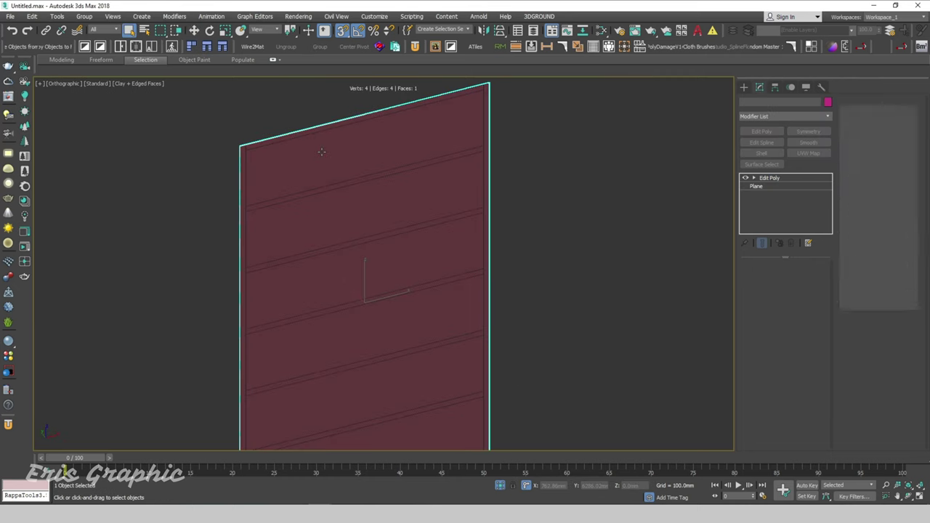
{"action": "right_click", "coordinate": [318, 149]}
{"action": "left_click", "coordinate": [346, 117]}
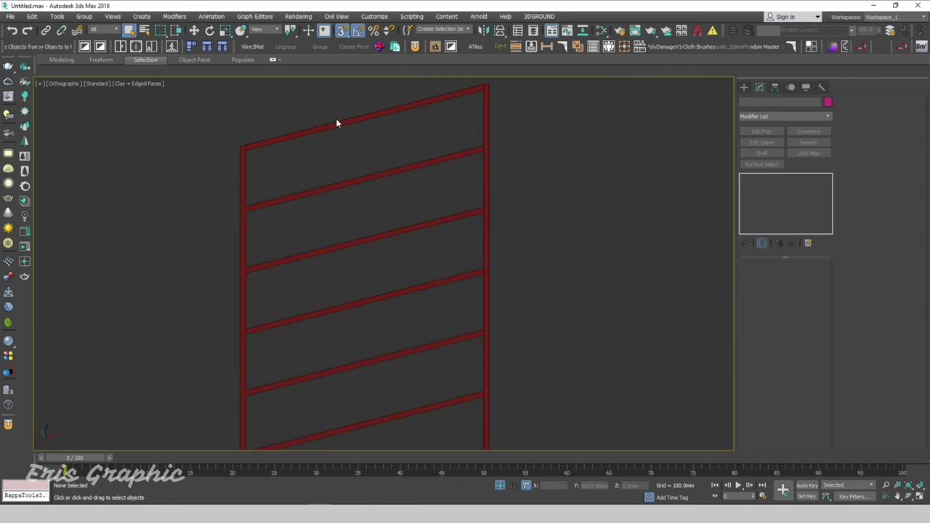
- Add a Shell modifier with 220 mm Outer Amount to the nine shelf boards
{"action": "scroll", "coordinate": [277, 116], "scroll_direction": "down", "scroll_amount": 4}
{"action": "left_click_drag", "start_coordinate": [213, 114], "coordinate": [452, 352]}
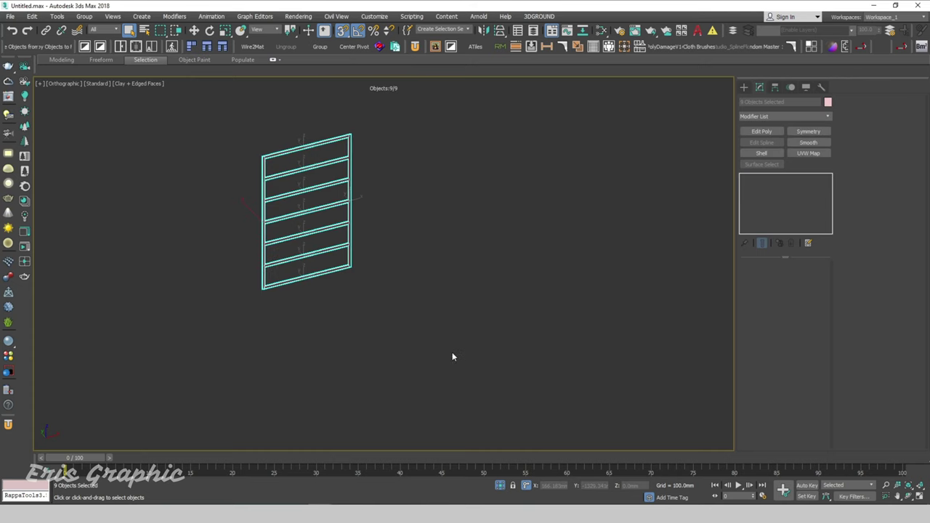
{"action": "left_click", "coordinate": [761, 153]}
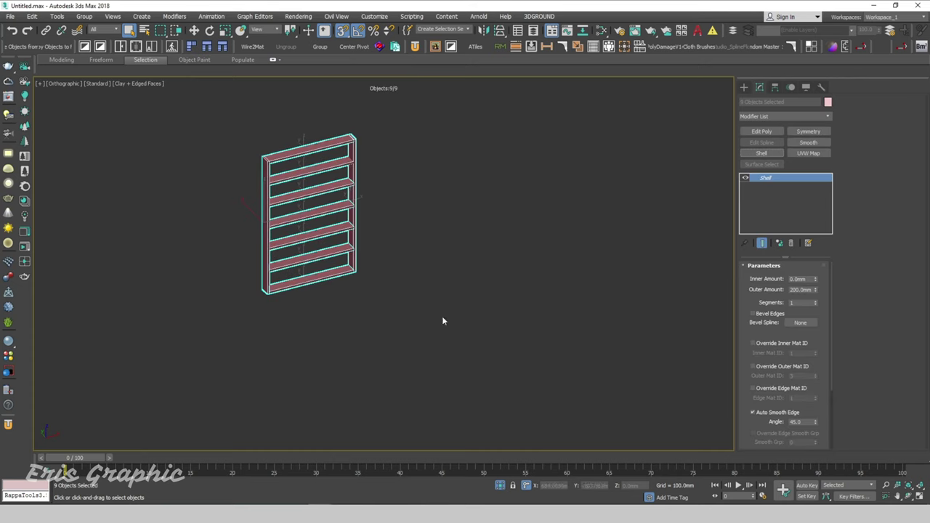
{"action": "left_click", "coordinate": [447, 272]}
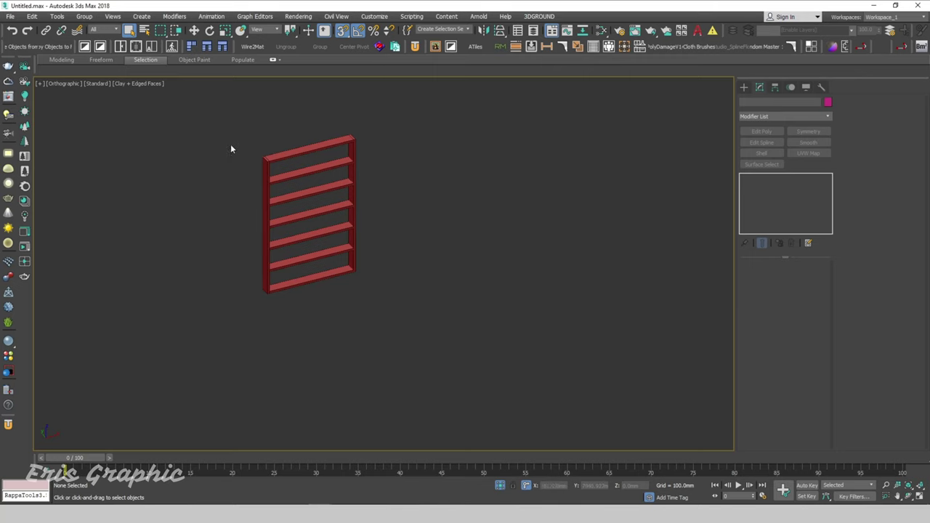
{"action": "key", "text": "f"}
{"action": "key", "text": "z"}
{"action": "scroll", "coordinate": [291, 218], "scroll_direction": "down", "scroll_amount": 2}
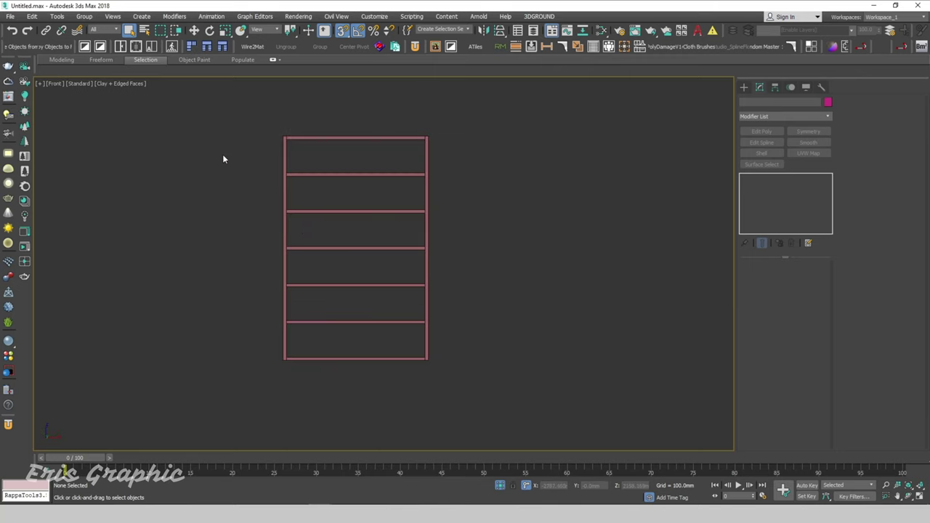
{"action": "left_click_drag", "start_coordinate": [211, 100], "coordinate": [518, 404]}
{"action": "middle_click_drag", "start_coordinate": [516, 399], "coordinate": [471, 369], "text": "alt"}
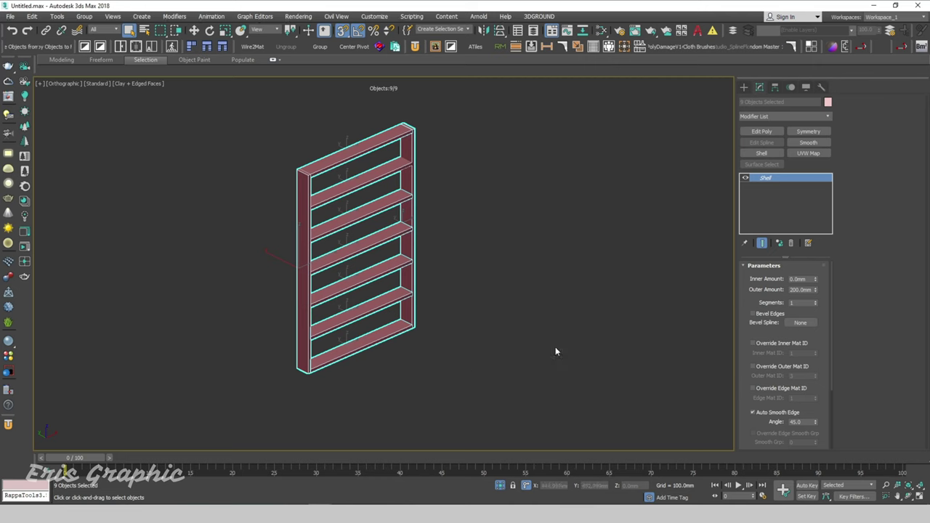
{"action": "mouse_move", "coordinate": [555, 348]}
{"action": "middle_mouse_down", "text": "alt"}
{"action": "mouse_move", "coordinate": [535, 355]}
{"action": "mouse_move", "coordinate": [470, 339]}
{"action": "middle_mouse_up", "text": "alt"}
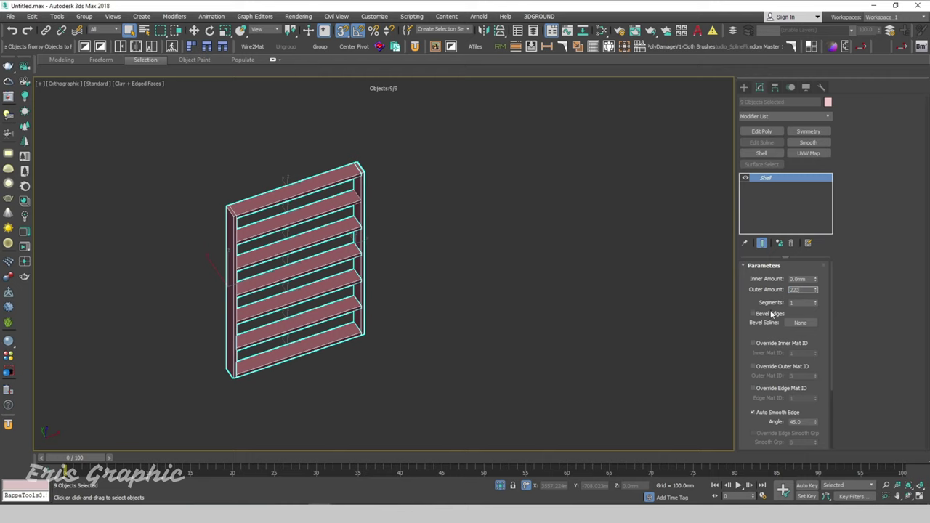
{"action": "left_click", "coordinate": [549, 265]}
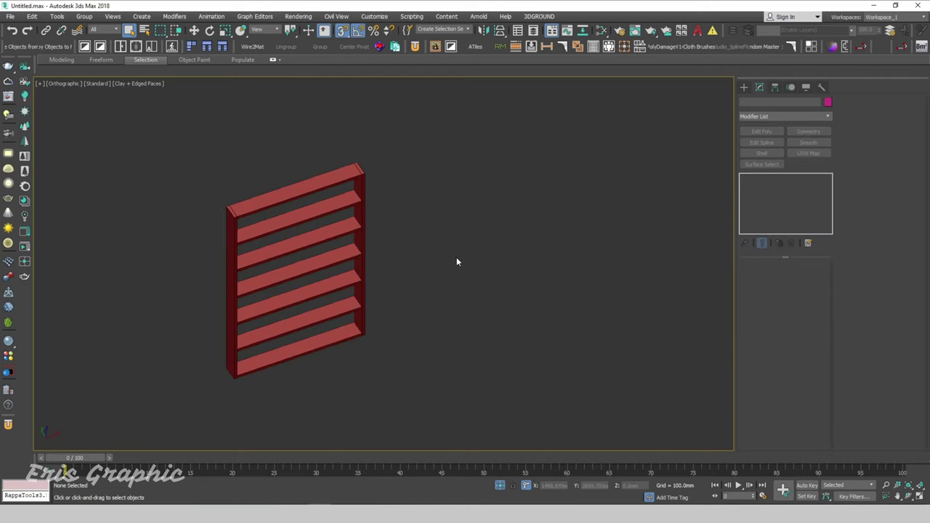
- Add Edit Poly to the top board and attach all other shelf planes into one object
{"action": "key", "text": "f"}
{"action": "key", "text": "z"}
{"action": "scroll", "coordinate": [372, 229], "scroll_direction": "up", "scroll_amount": 3}
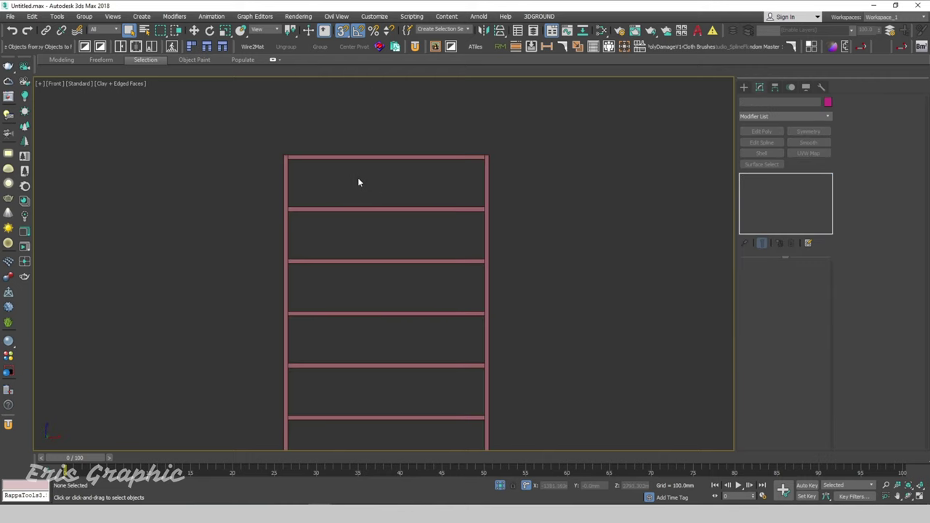
{"action": "left_click_drag", "start_coordinate": [370, 118], "coordinate": [344, 163]}
{"action": "left_click", "coordinate": [763, 132]}
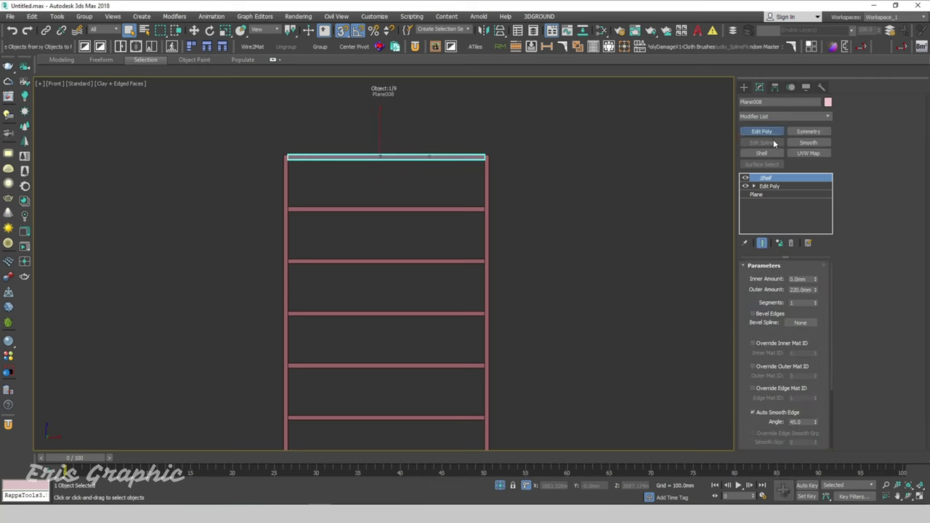
{"action": "key", "text": "h"}
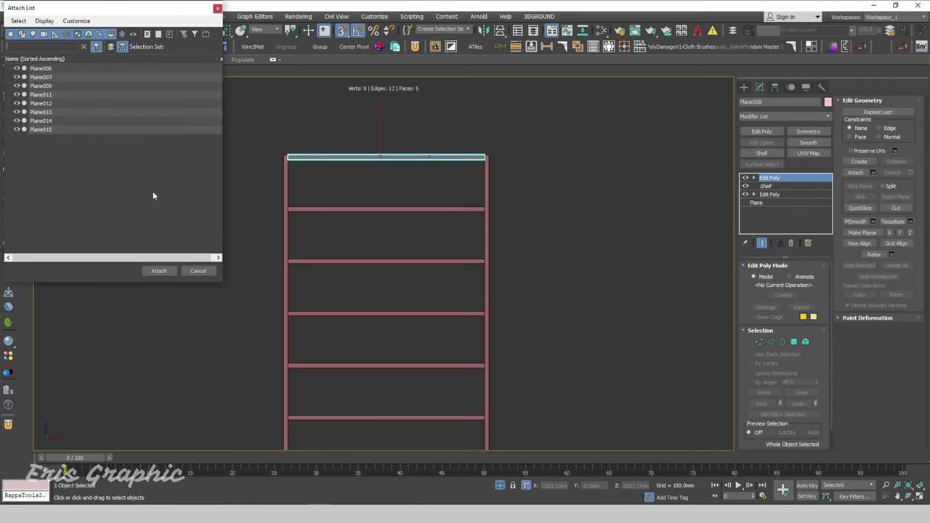
{"action": "key", "text": "ctrl+a"}
{"action": "left_click", "coordinate": [164, 275]}
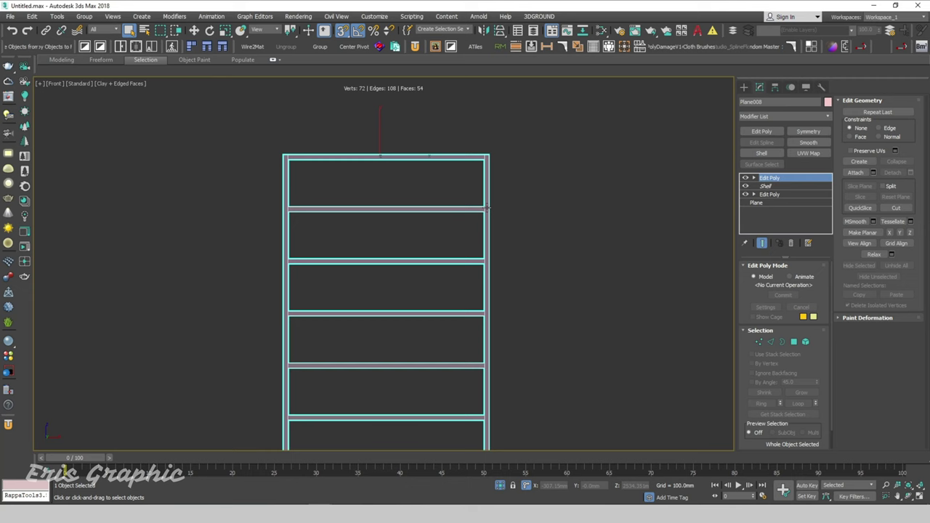
{"action": "left_click", "coordinate": [239, 162]}
- Unhide all objects to bring back the room walls and plank floor
{"action": "scroll", "coordinate": [239, 161], "scroll_direction": "down", "scroll_amount": 3}
{"action": "scroll", "coordinate": [325, 222], "scroll_direction": "up", "scroll_amount": 3}
{"action": "scroll", "coordinate": [278, 256], "scroll_direction": "down", "scroll_amount": 3}
{"action": "middle_click_drag", "start_coordinate": [277, 256], "coordinate": [378, 268], "text": "alt"}
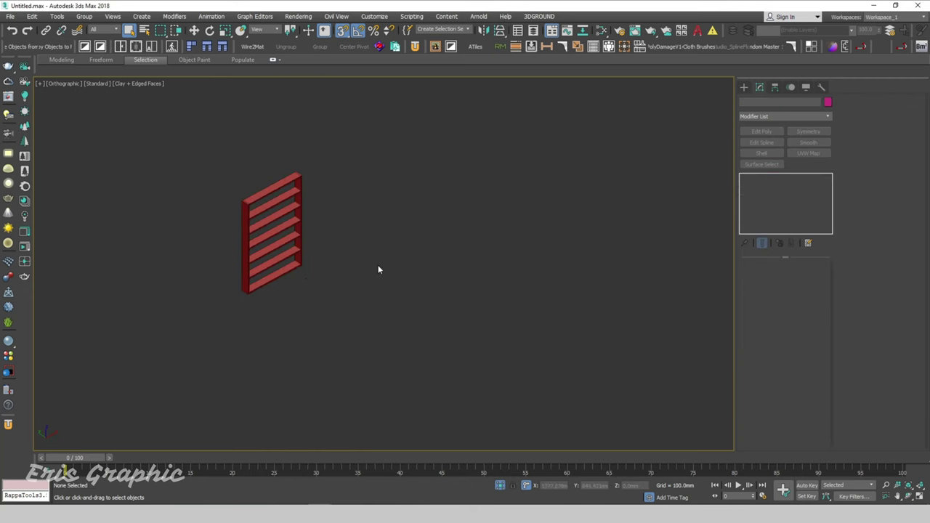
{"action": "right_click", "coordinate": [378, 251]}
{"action": "left_click", "coordinate": [399, 191]}
{"action": "scroll", "coordinate": [218, 170], "scroll_direction": "up", "scroll_amount": 3}
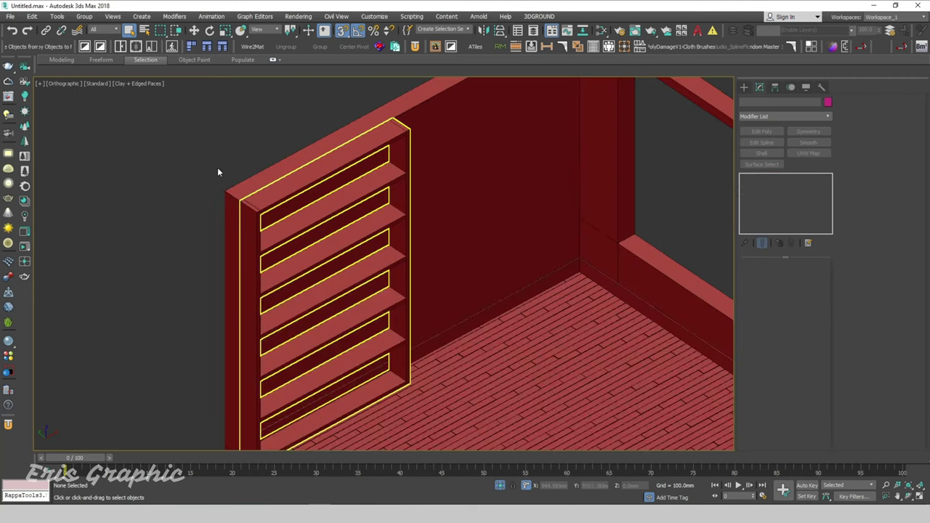
{"action": "scroll", "coordinate": [271, 205], "scroll_direction": "down", "scroll_amount": 2}
{"action": "scroll", "coordinate": [293, 205], "scroll_direction": "up", "scroll_amount": 3}
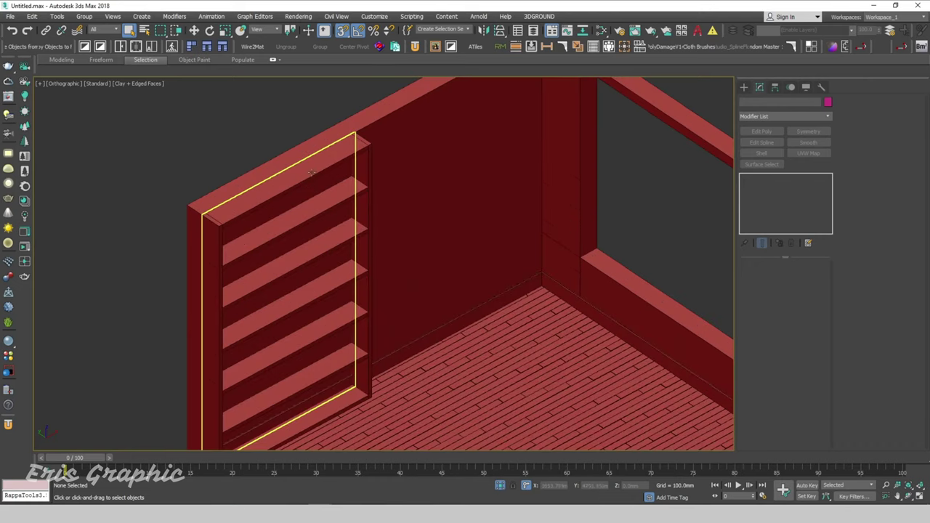
{"action": "scroll", "coordinate": [311, 197], "scroll_direction": "up", "scroll_amount": 2}
{"action": "scroll", "coordinate": [311, 197], "scroll_direction": "down", "scroll_amount": 3}
{"action": "left_click", "coordinate": [367, 152]}
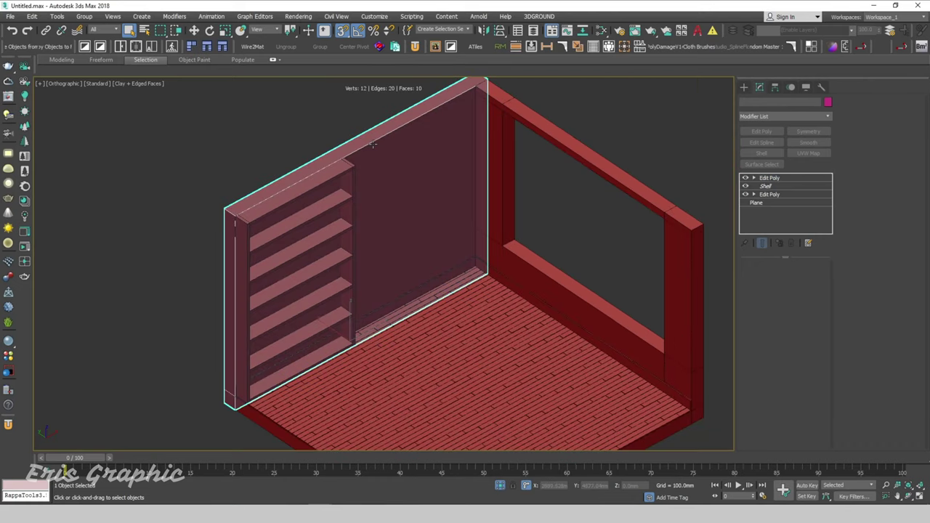
{"action": "left_click", "coordinate": [256, 153]}
- Select the combined shelf object in the Top view, ready for moving
{"action": "scroll", "coordinate": [241, 213], "scroll_direction": "up", "scroll_amount": 2}
{"action": "left_click", "coordinate": [242, 213]}
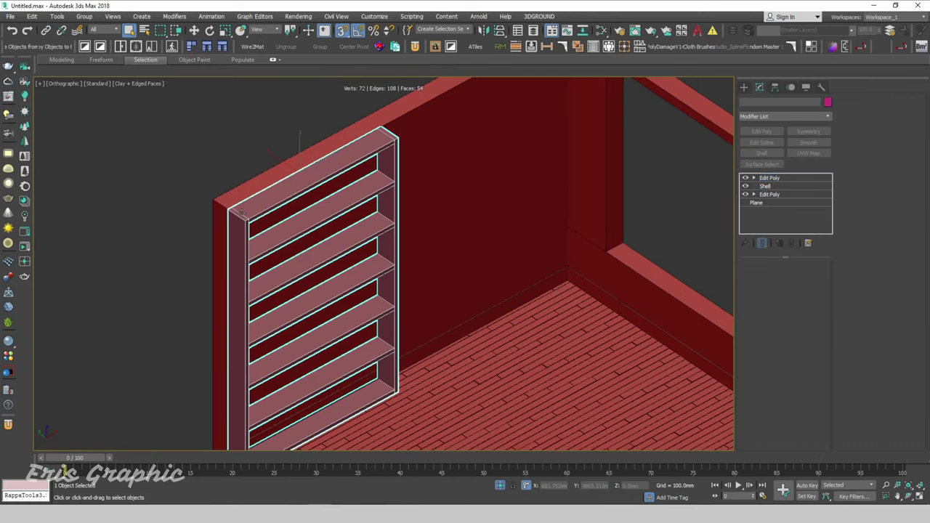
{"action": "key", "text": "t"}
{"action": "scroll", "coordinate": [240, 218], "scroll_direction": "down", "scroll_amount": 2}
{"action": "key", "text": "w"}
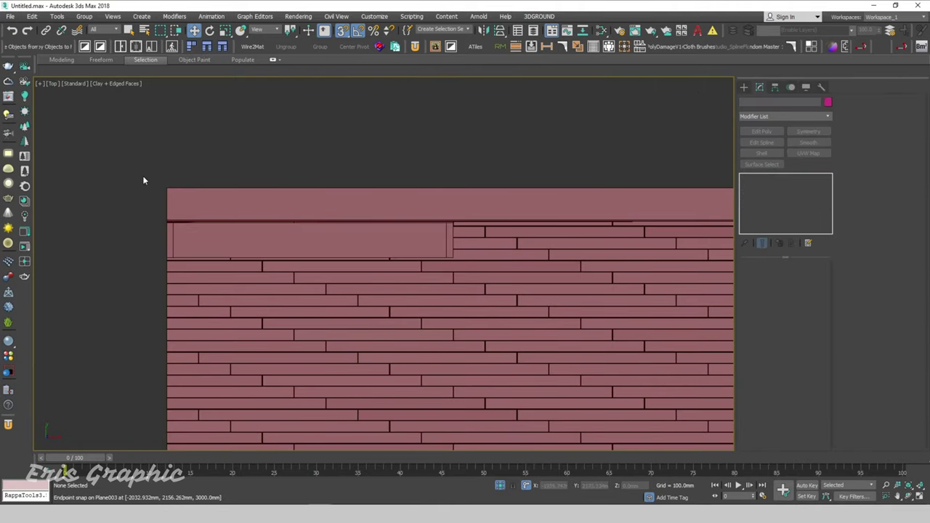
- Give the wall plane behind the shelf a Shell thickness, then clear the selection
{"action": "left_click_drag", "start_coordinate": [144, 178], "coordinate": [582, 249]}
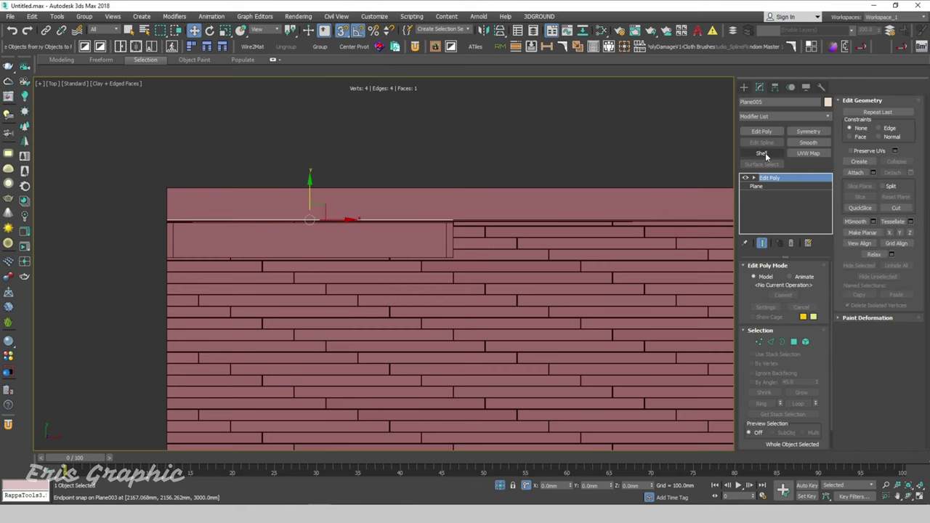
{"action": "left_click", "coordinate": [762, 153]}
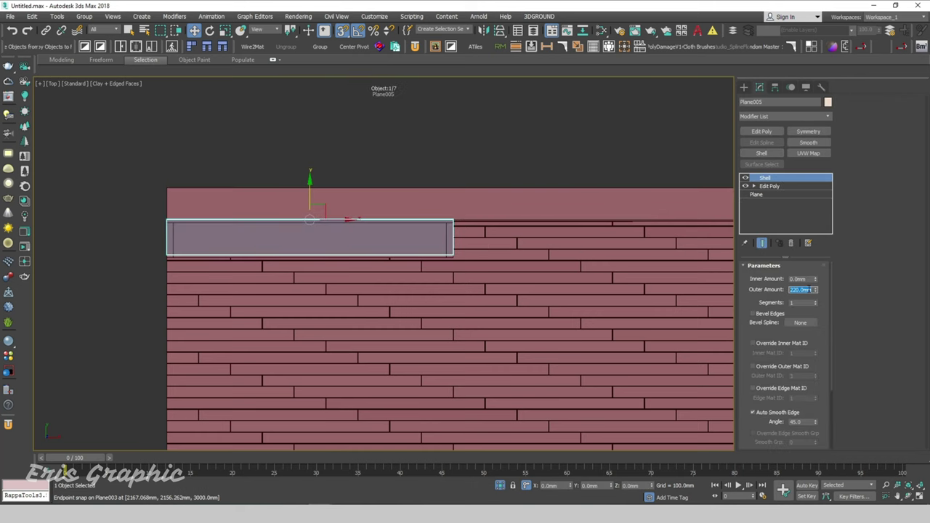
{"action": "type", "text": "2"}
{"action": "key", "text": "Return"}
{"action": "key", "text": "q"}
{"action": "left_click", "coordinate": [477, 145]}
- Select the room shell and marquee its bottom wall edges in Edge mode
{"action": "scroll", "coordinate": [369, 208], "scroll_direction": "down", "scroll_amount": 2}
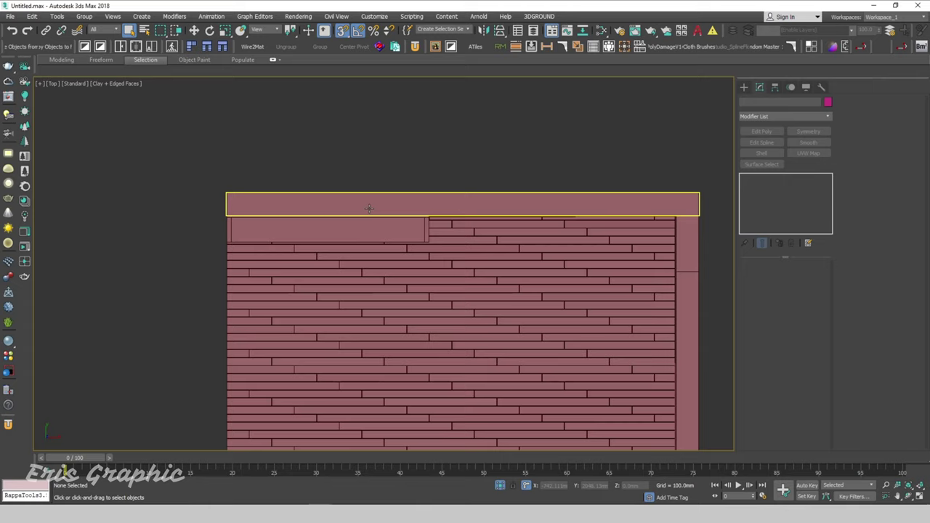
{"action": "middle_click_drag", "start_coordinate": [369, 208], "coordinate": [436, 222], "text": "alt"}
{"action": "scroll", "coordinate": [441, 222], "scroll_direction": "down", "scroll_amount": 3}
{"action": "scroll", "coordinate": [518, 239], "scroll_direction": "down", "scroll_amount": 2}
{"action": "scroll", "coordinate": [518, 239], "scroll_direction": "up", "scroll_amount": 6}
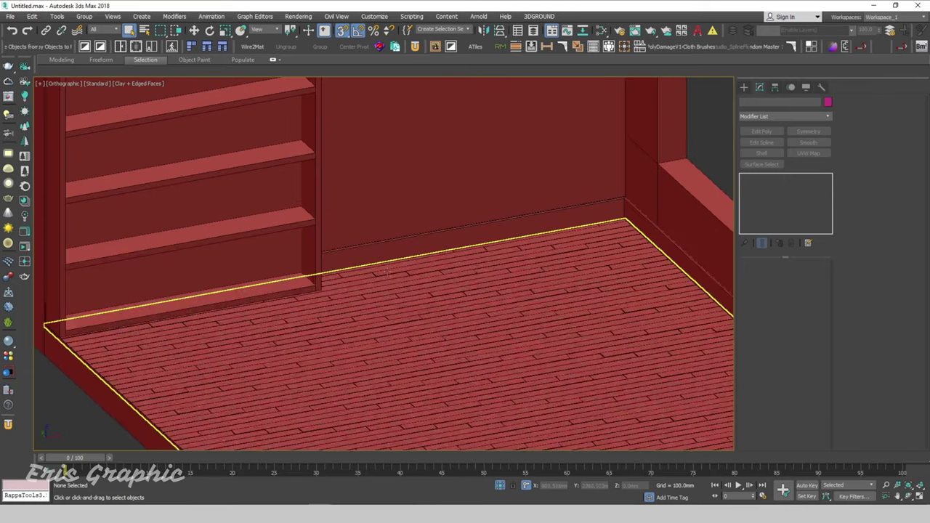
{"action": "left_click", "coordinate": [386, 272]}
{"action": "scroll", "coordinate": [386, 272], "scroll_direction": "down", "scroll_amount": 3}
{"action": "key", "text": "2"}
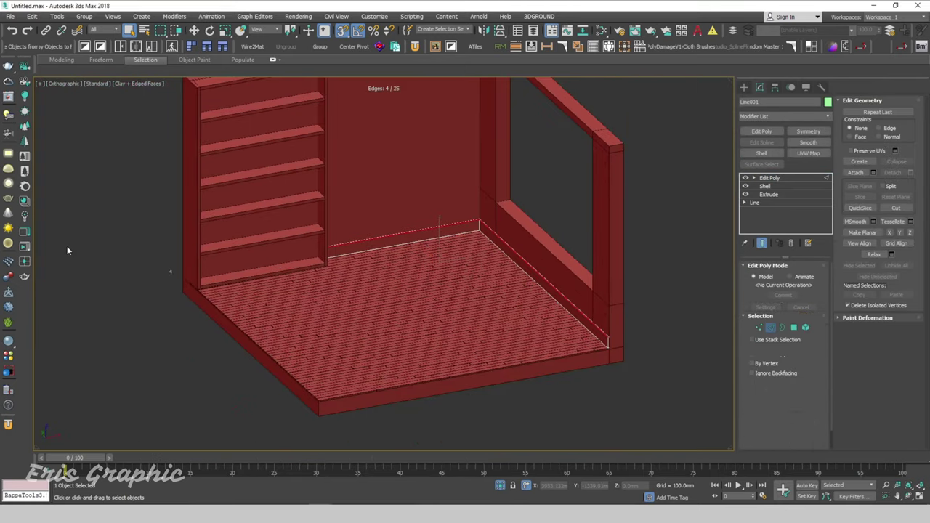
{"action": "left_click_drag", "start_coordinate": [109, 219], "coordinate": [256, 367], "text": "ctrl"}
- Snap-move the bottom wall edges to the shelf's floor corner and check the result
{"action": "scroll", "coordinate": [183, 273], "scroll_direction": "up", "scroll_amount": 3}
{"action": "scroll", "coordinate": [184, 270], "scroll_direction": "up", "scroll_amount": 2}
{"action": "key", "text": "w"}
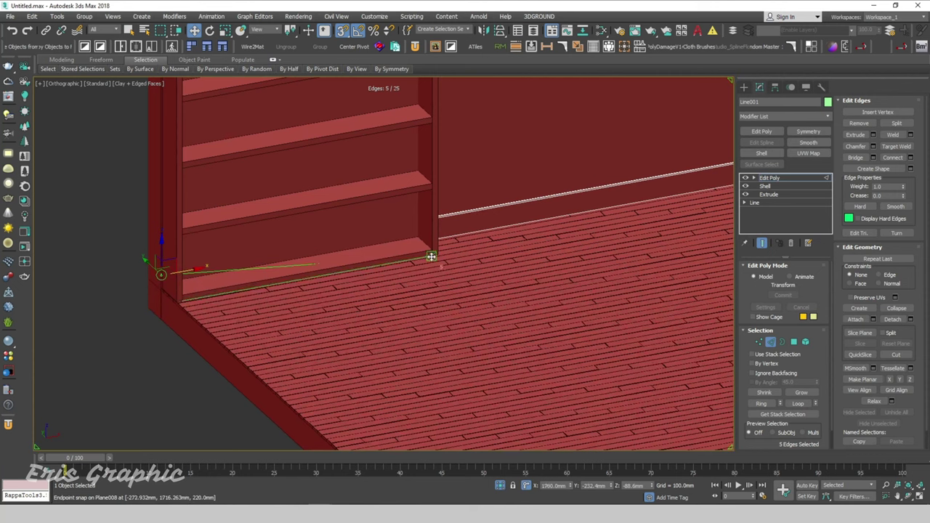
{"action": "left_click_drag", "start_coordinate": [431, 256], "coordinate": [438, 252]}
{"action": "middle_click_drag", "start_coordinate": [446, 269], "coordinate": [516, 275], "text": "alt"}
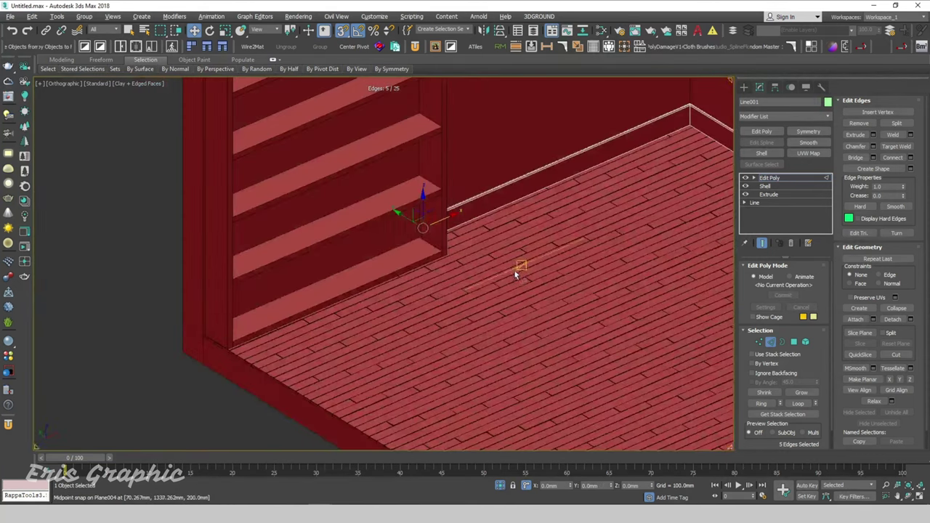
{"action": "scroll", "coordinate": [316, 307], "scroll_direction": "down", "scroll_amount": 3}
{"action": "scroll", "coordinate": [550, 222], "scroll_direction": "down", "scroll_amount": 2}
{"action": "left_click", "coordinate": [550, 223]}
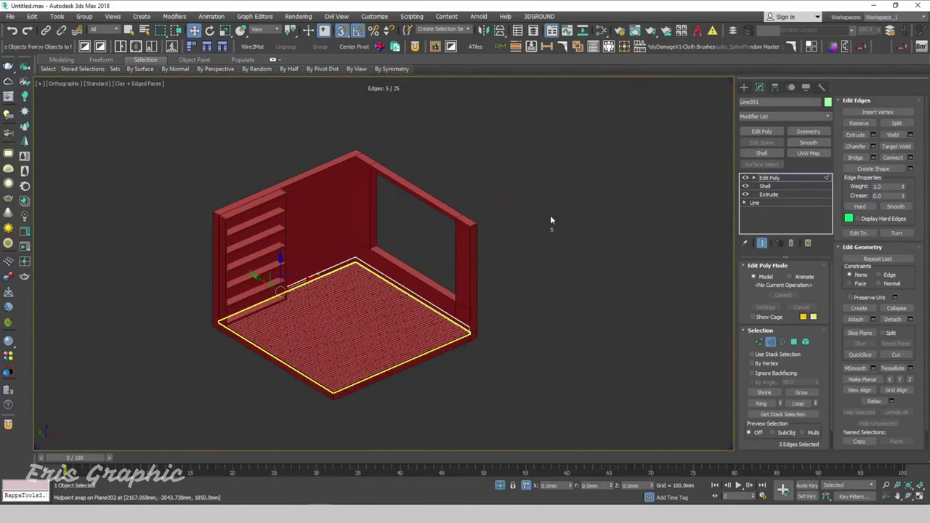
- Exit edge editing, deselect the room shell, and view the room from the front
{"action": "left_click", "coordinate": [772, 346]}
{"action": "left_click", "coordinate": [635, 244]}
{"action": "scroll", "coordinate": [295, 142], "scroll_direction": "up", "scroll_amount": 2}
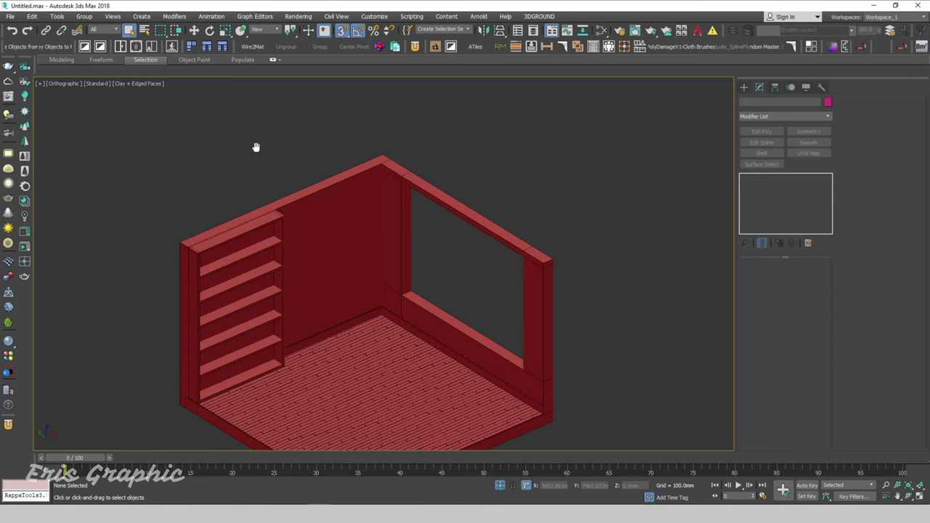
{"action": "middle_click_drag", "start_coordinate": [256, 147], "coordinate": [265, 128]}
{"action": "mouse_move", "coordinate": [615, 264]}
{"action": "middle_mouse_down"}
{"action": "mouse_move", "coordinate": [576, 244]}
{"action": "mouse_move", "coordinate": [482, 249]}
{"action": "middle_mouse_up"}
{"action": "key", "text": "f"}
{"action": "key", "text": "F4"}
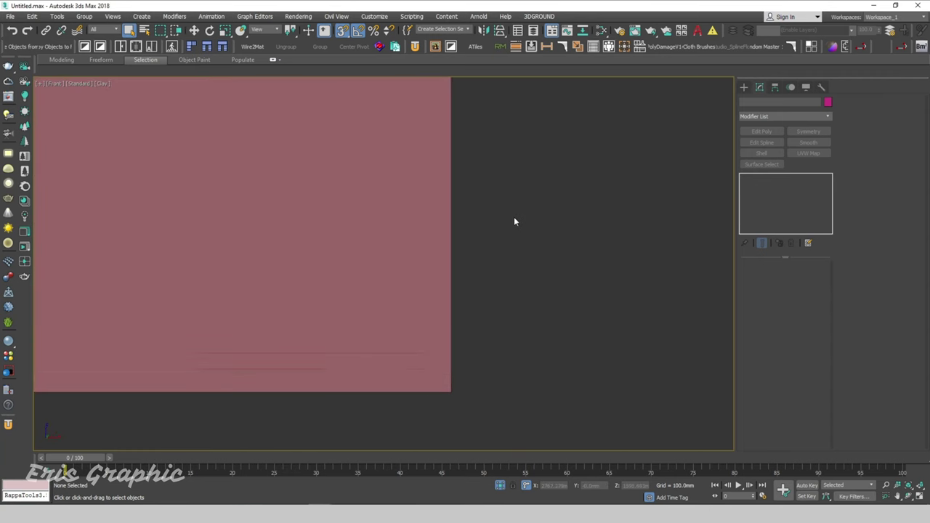
{"action": "key", "text": "F3"}
{"action": "middle_click_drag", "start_coordinate": [498, 218], "coordinate": [475, 256]}
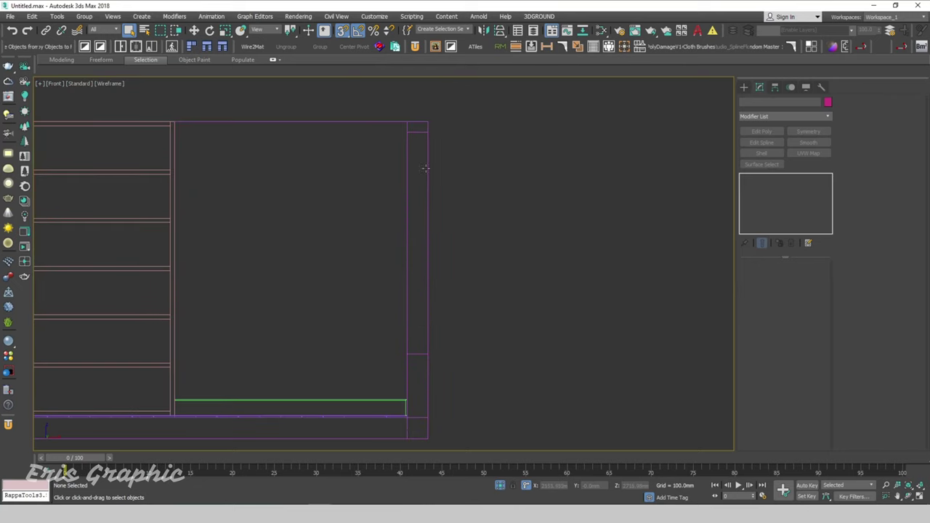
{"action": "left_click", "coordinate": [417, 133]}
{"action": "left_click", "coordinate": [770, 342]}
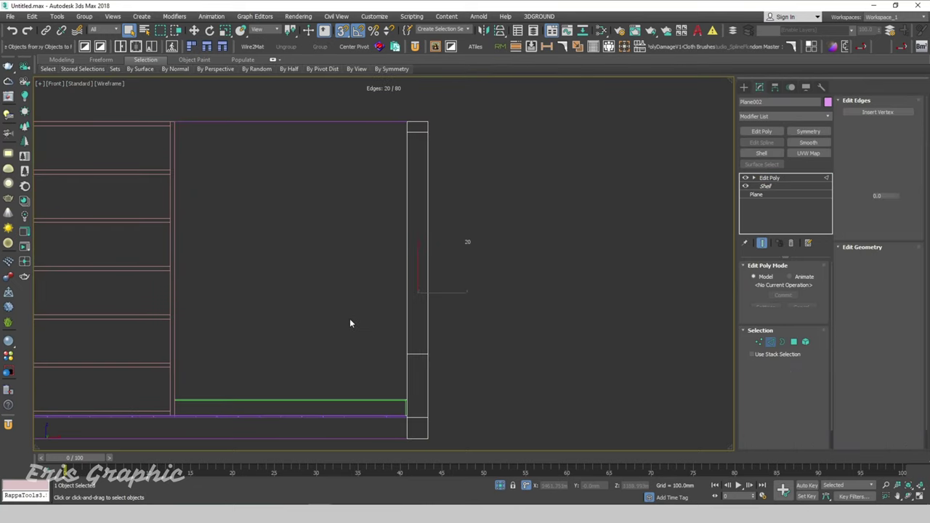
{"action": "left_click_drag", "start_coordinate": [354, 380], "coordinate": [585, 129]}
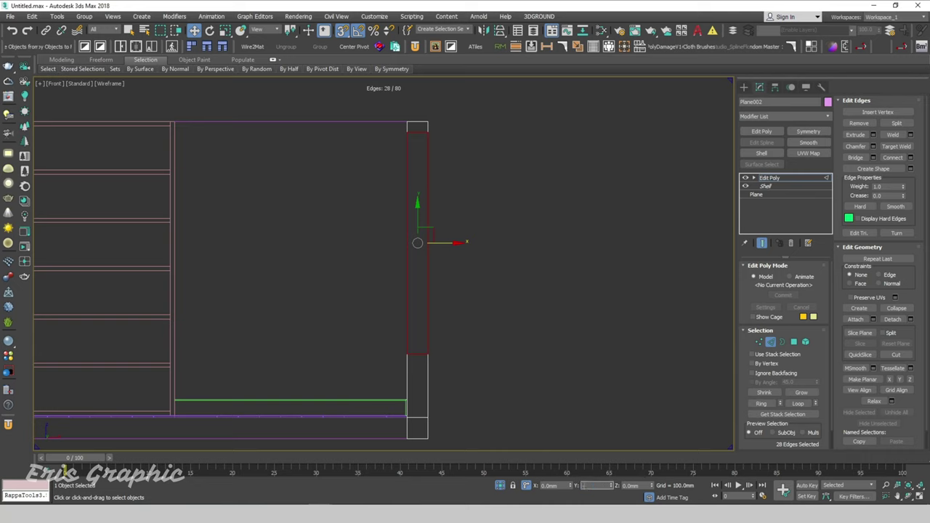
{"action": "left_click", "coordinate": [593, 274]}
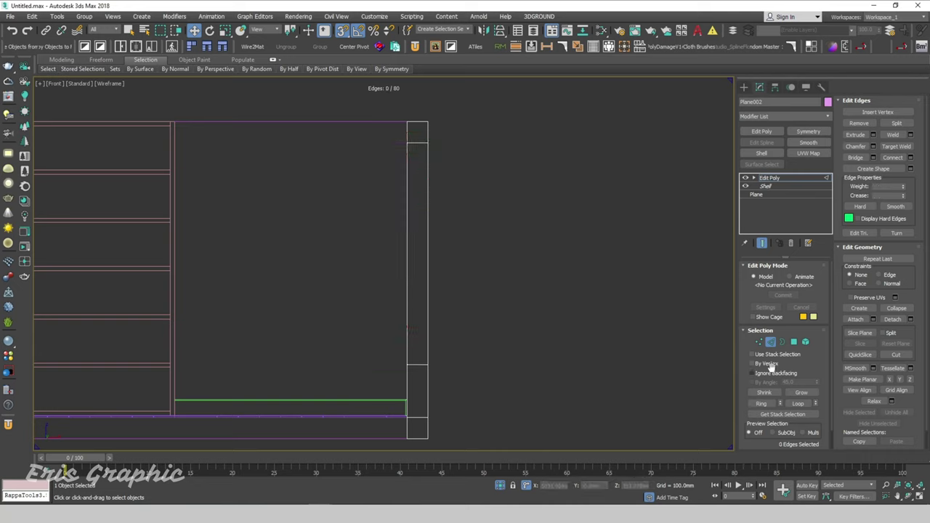
{"action": "scroll", "coordinate": [453, 251], "scroll_direction": "down", "scroll_amount": 4}
{"action": "mouse_move", "coordinate": [453, 252]}
{"action": "middle_mouse_down", "text": "alt"}
{"action": "mouse_move", "coordinate": [476, 305]}
{"action": "mouse_move", "coordinate": [572, 268]}
{"action": "mouse_move", "coordinate": [567, 257]}
{"action": "mouse_move", "coordinate": [562, 286]}
{"action": "mouse_move", "coordinate": [553, 269]}
{"action": "mouse_move", "coordinate": [596, 224]}
{"action": "middle_mouse_up", "text": "alt"}
{"action": "key", "text": "F3"}
{"action": "key", "text": "F4"}
- Isolate the two-part shelving unit with Alt+Q and frame it in Front view
{"action": "scroll", "coordinate": [561, 286], "scroll_direction": "up", "scroll_amount": 2}
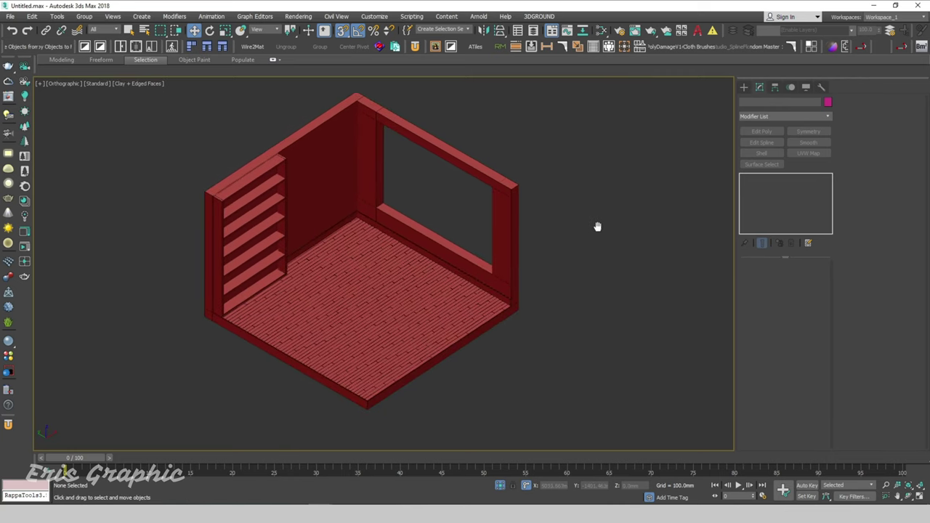
{"action": "key", "text": "p"}
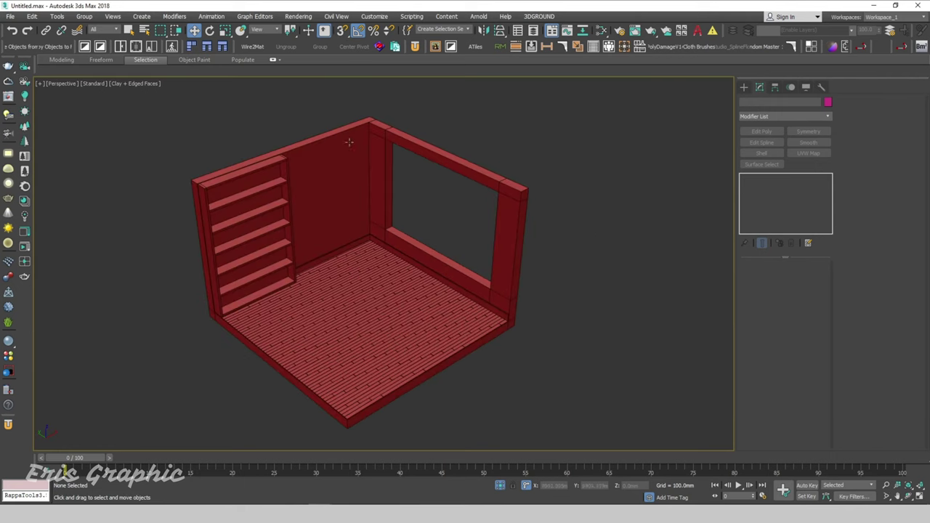
{"action": "left_click_drag", "start_coordinate": [118, 119], "coordinate": [334, 361]}
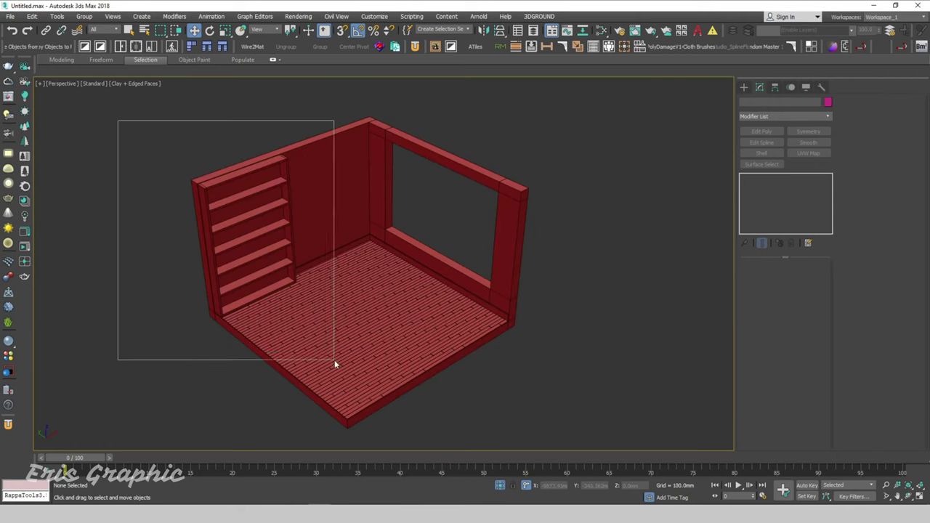
{"action": "key", "text": "alt+q"}
{"action": "key", "text": "f"}
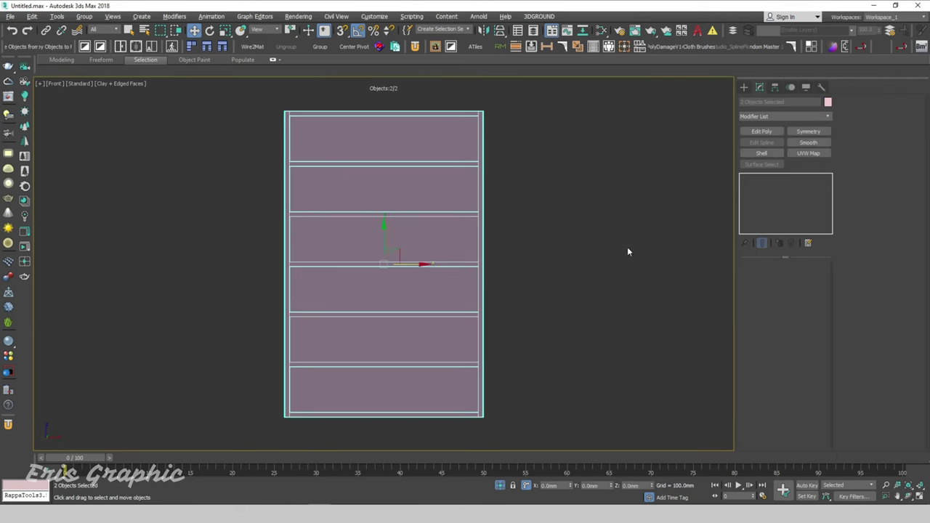
{"action": "left_click", "coordinate": [524, 229]}
{"action": "middle_click_drag", "start_coordinate": [525, 229], "coordinate": [434, 220]}
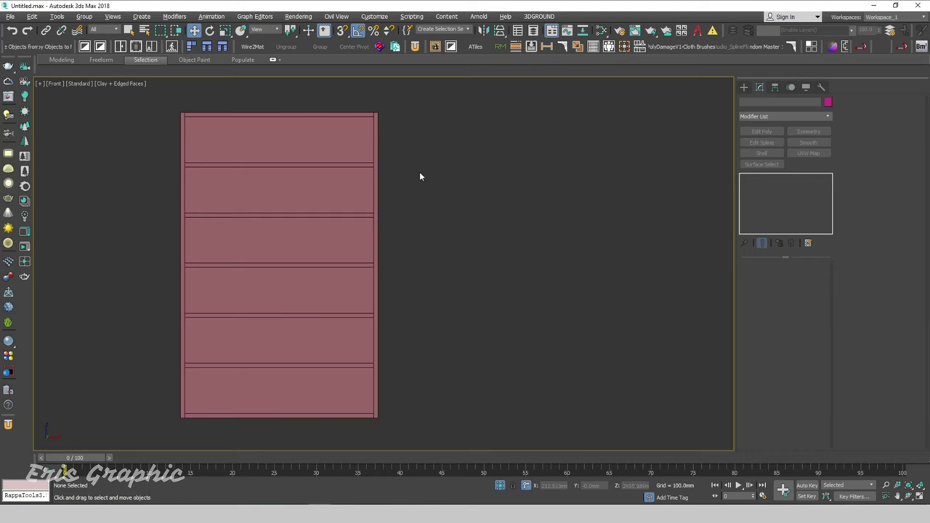
{"action": "key", "text": "q"}
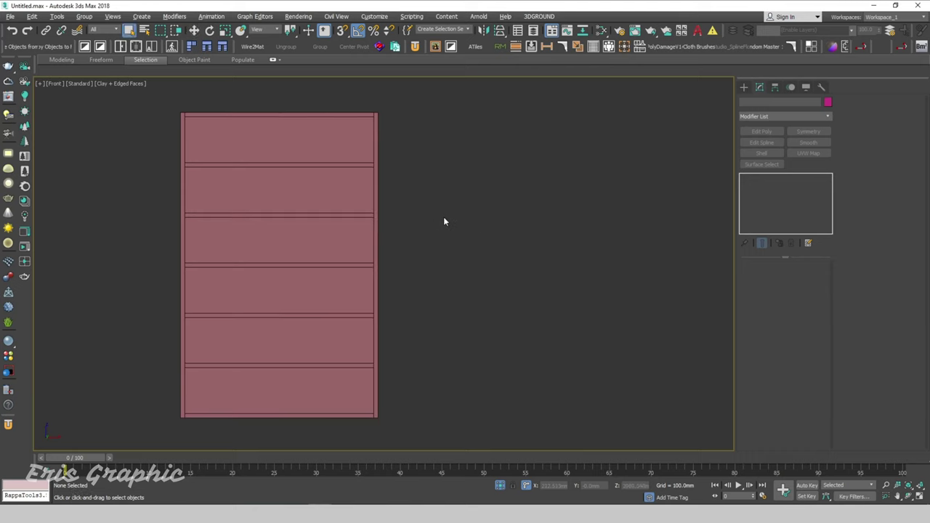
- Snap-draw a 40 mm-wide plane along the shelf's right edge with 1 length segment
{"action": "right_click", "coordinate": [430, 194]}
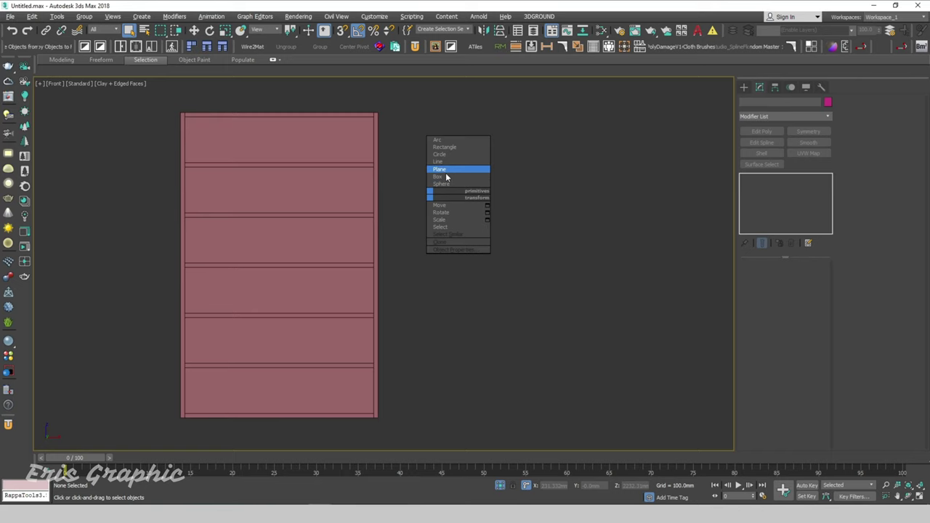
{"action": "left_click", "coordinate": [446, 169]}
{"action": "scroll", "coordinate": [408, 123], "scroll_direction": "up", "scroll_amount": 3}
{"action": "mouse_move", "coordinate": [407, 123]}
{"action": "middle_mouse_down"}
{"action": "mouse_move", "coordinate": [436, 136]}
{"action": "mouse_move", "coordinate": [407, 124]}
{"action": "middle_mouse_up"}
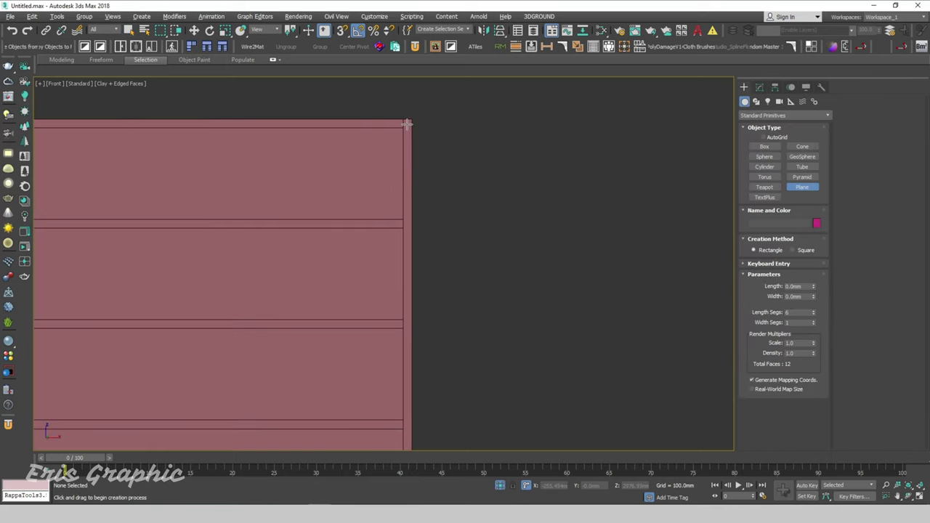
{"action": "key", "text": "s"}
{"action": "left_click_drag", "start_coordinate": [412, 120], "coordinate": [437, 214]}
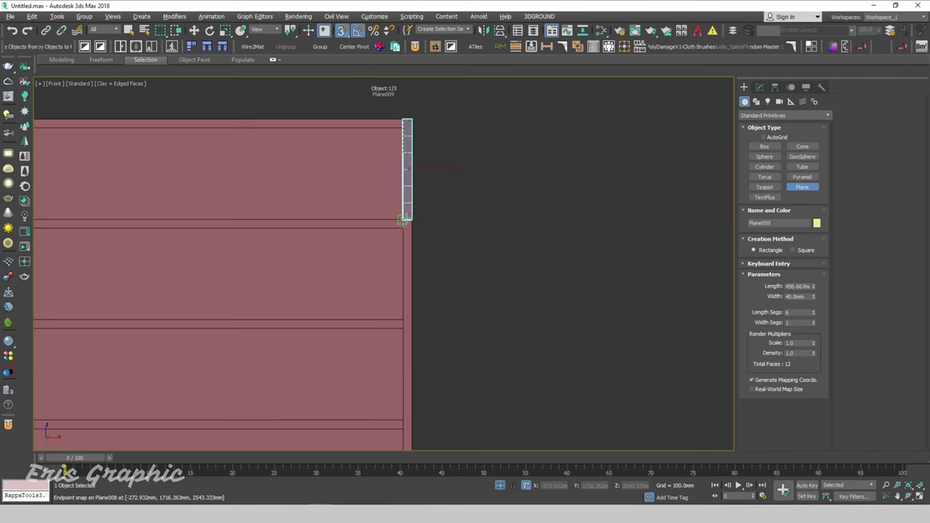
{"action": "left_click", "coordinate": [760, 87]}
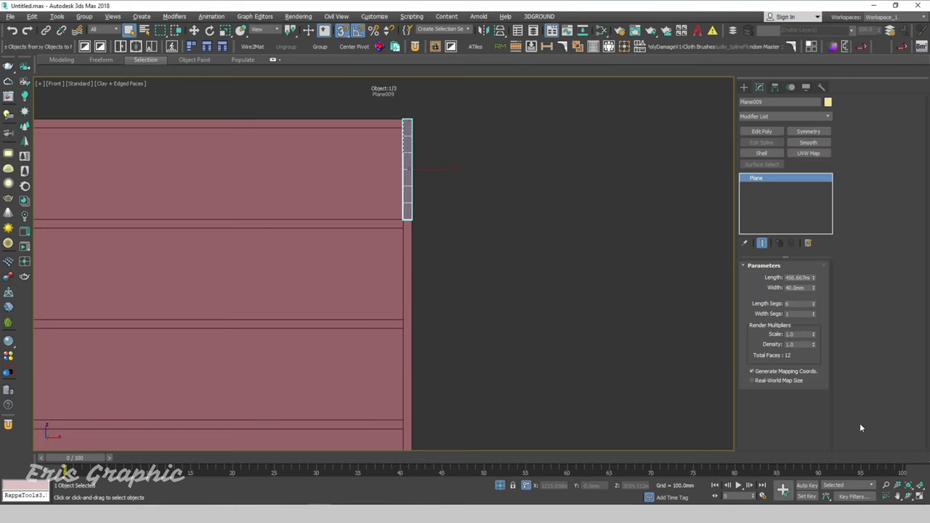
{"action": "right_click", "coordinate": [813, 304]}
{"action": "scroll", "coordinate": [558, 228], "scroll_direction": "down", "scroll_amount": 2}
{"action": "left_click", "coordinate": [201, 33]}
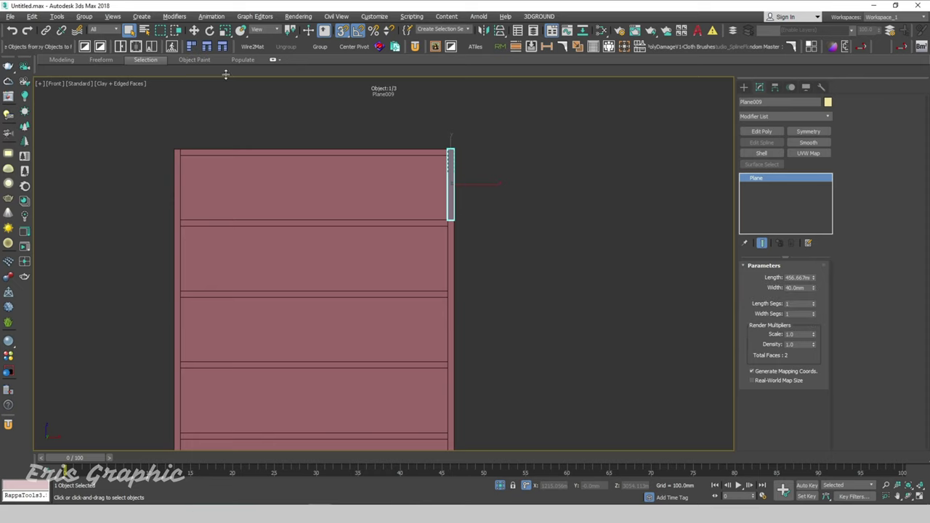
- Move the plane into the second compartment and add an Edit Poly modifier
{"action": "left_click", "coordinate": [194, 30]}
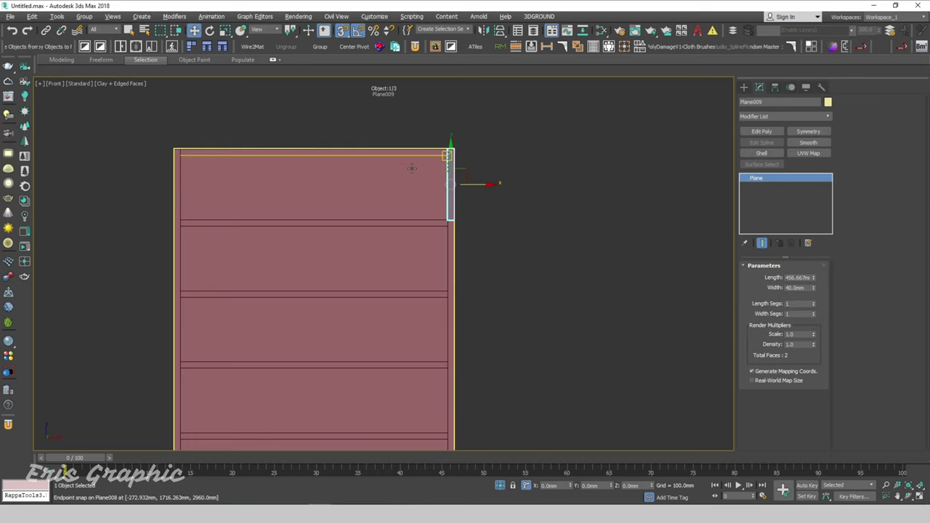
{"action": "left_click_drag", "start_coordinate": [450, 151], "coordinate": [313, 150]}
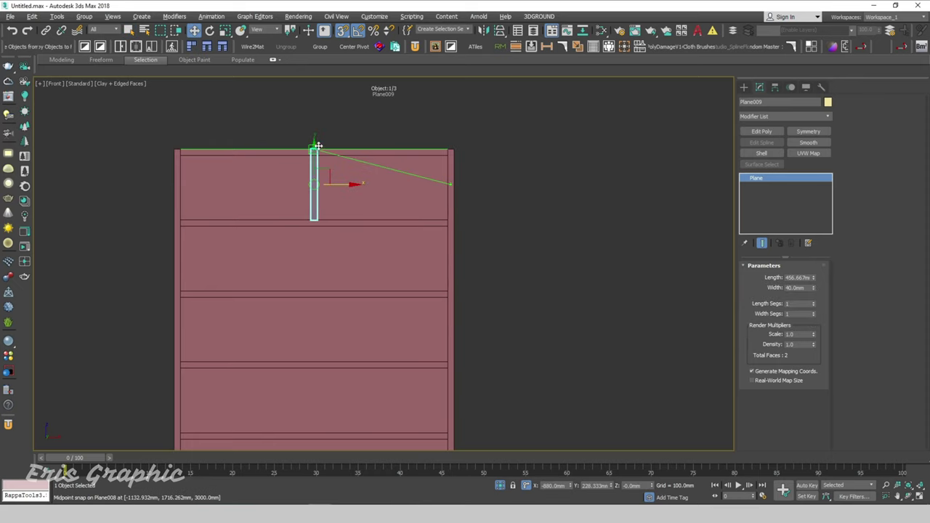
{"action": "key", "text": "Delete"}
{"action": "key", "text": "ctrl+z"}
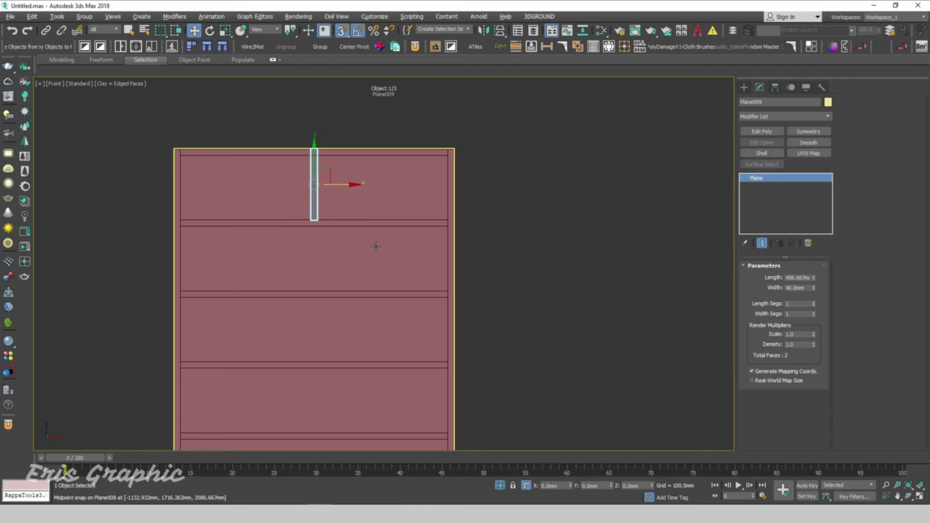
{"action": "left_click_drag", "start_coordinate": [312, 156], "coordinate": [446, 365]}
{"action": "key", "text": "ctrl+z"}
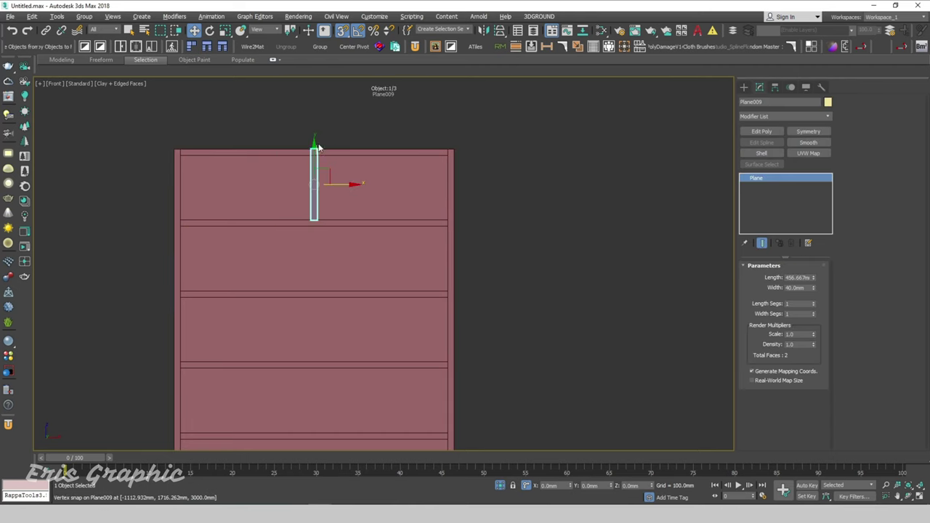
{"action": "left_click_drag", "start_coordinate": [311, 151], "coordinate": [638, 189]}
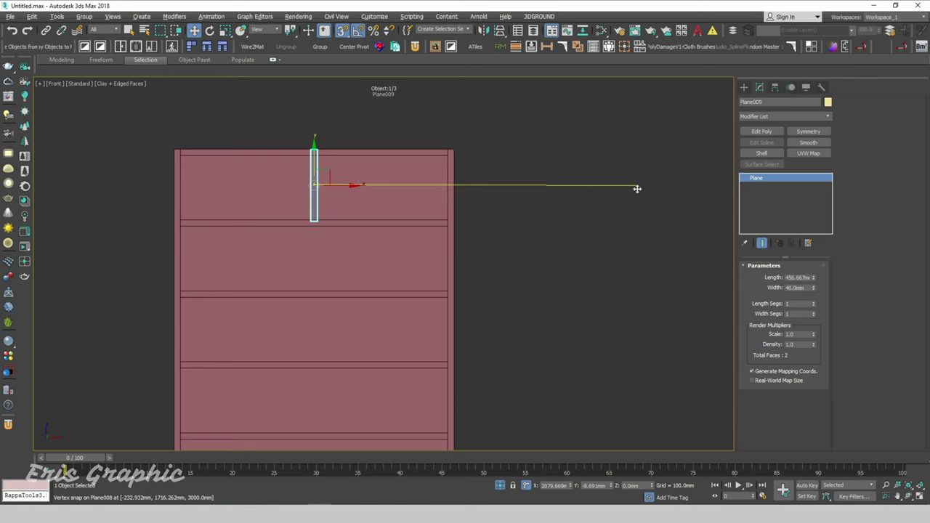
{"action": "mouse_move", "coordinate": [322, 235]}
{"action": "left_mouse_down"}
{"action": "mouse_move", "coordinate": [455, 285]}
{"action": "mouse_move", "coordinate": [447, 290]}
{"action": "left_mouse_up"}
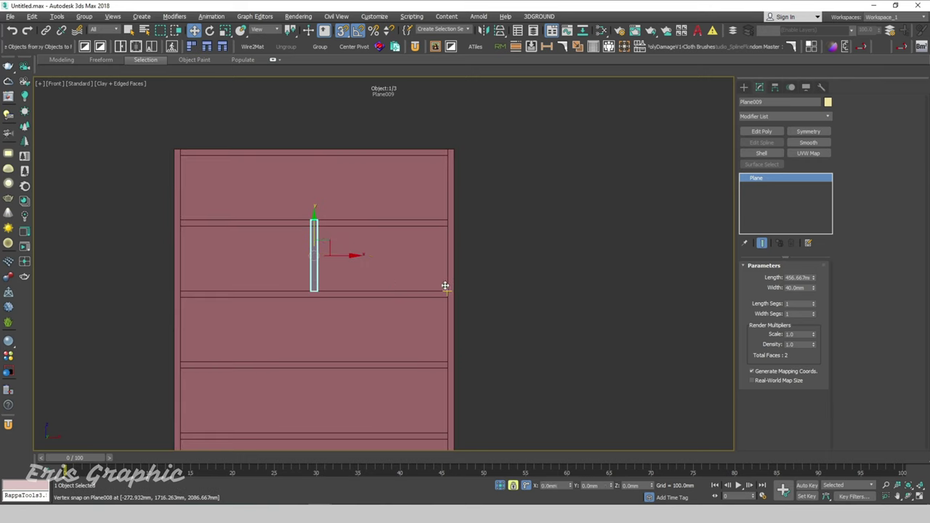
{"action": "left_click", "coordinate": [761, 132]}
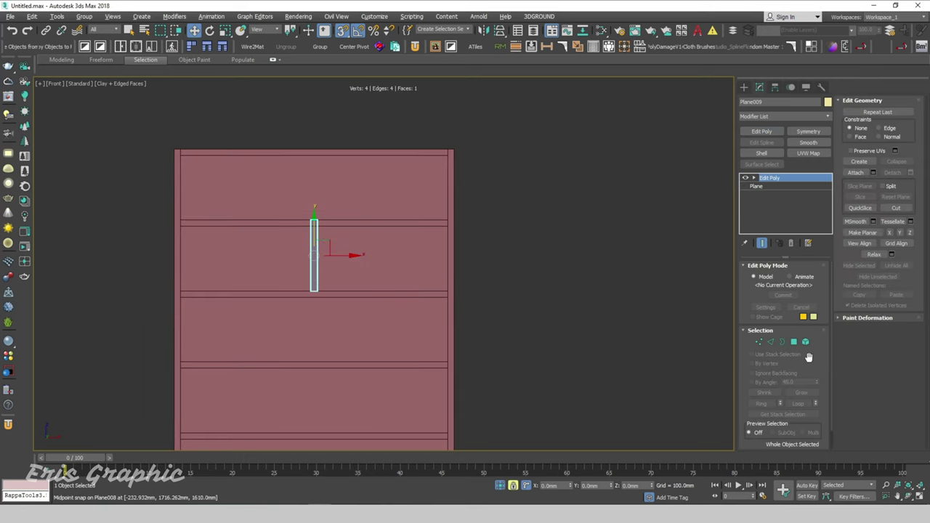
- Try moving the divider's top edge, cancel the move, and leave Edge mode
{"action": "left_click", "coordinate": [770, 343]}
{"action": "left_click_drag", "start_coordinate": [93, 170], "coordinate": [390, 243]}
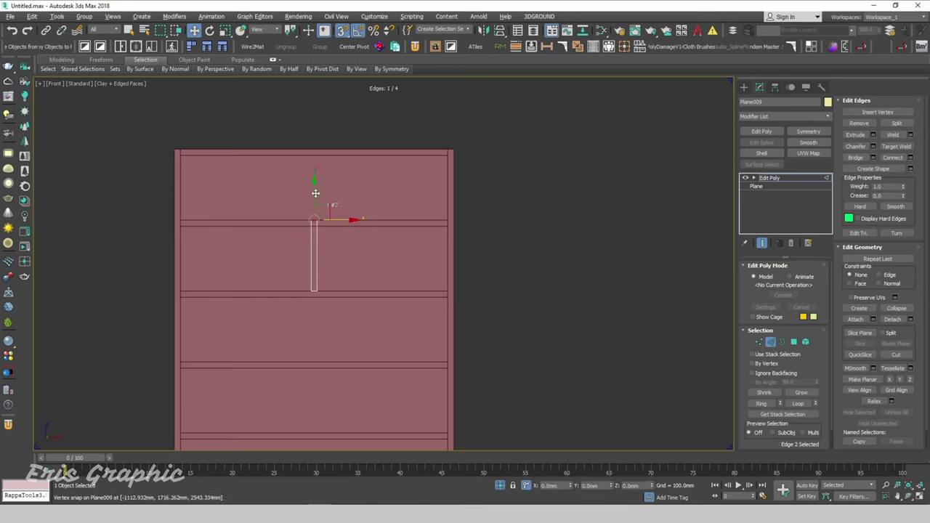
{"action": "left_click_drag", "start_coordinate": [313, 187], "coordinate": [452, 229]}
{"action": "right_click", "coordinate": [457, 235]}
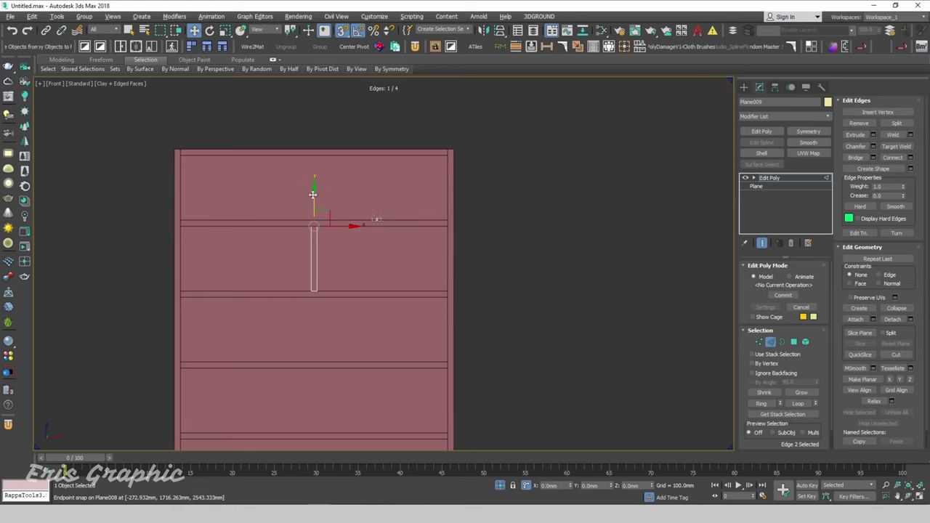
{"action": "scroll", "coordinate": [634, 298], "scroll_direction": "down", "scroll_amount": 2}
{"action": "left_click", "coordinate": [773, 345]}
- Shift-copy the divider onto the shelf row below and offset it 300 mm right
{"action": "middle_click_drag", "start_coordinate": [433, 205], "coordinate": [417, 153]}
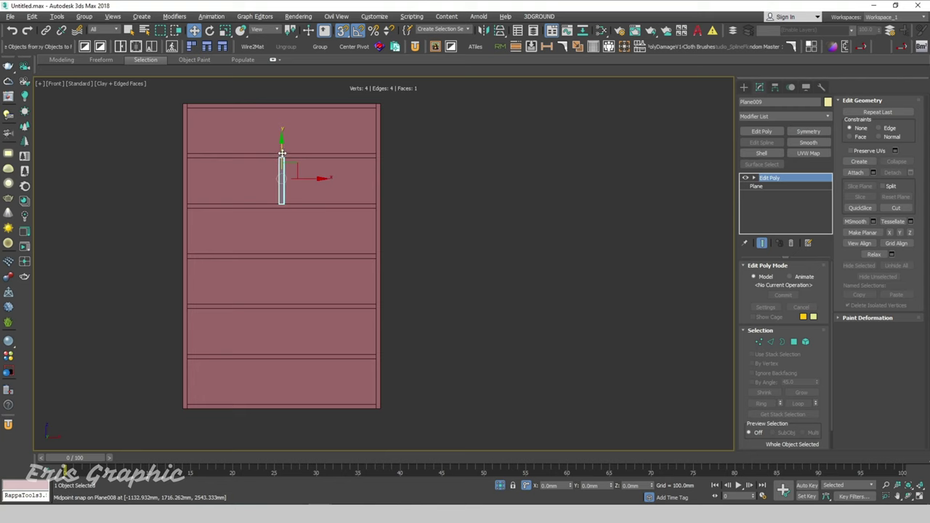
{"action": "scroll", "coordinate": [280, 154], "scroll_direction": "up", "scroll_amount": 2}
{"action": "left_click_drag", "start_coordinate": [278, 155], "coordinate": [427, 249], "text": "shift"}
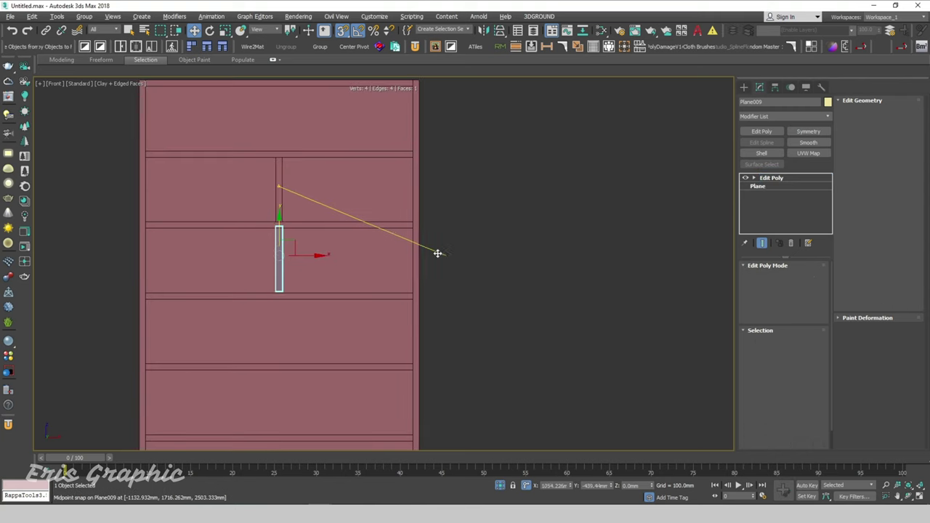
{"action": "left_click", "coordinate": [469, 296]}
{"action": "mouse_move", "coordinate": [280, 285]}
{"action": "left_mouse_down"}
{"action": "mouse_move", "coordinate": [289, 332]}
{"action": "mouse_move", "coordinate": [390, 292]}
{"action": "left_mouse_up"}
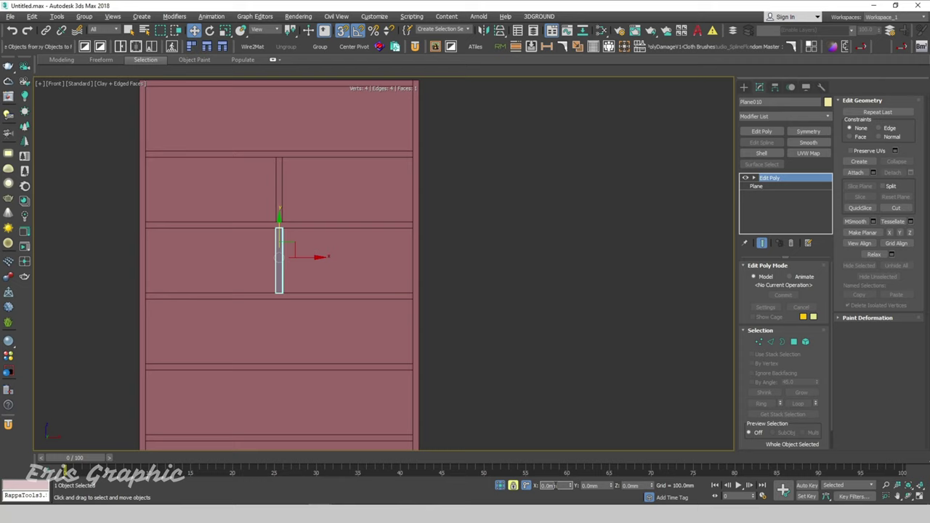
{"action": "key", "text": "Return"}
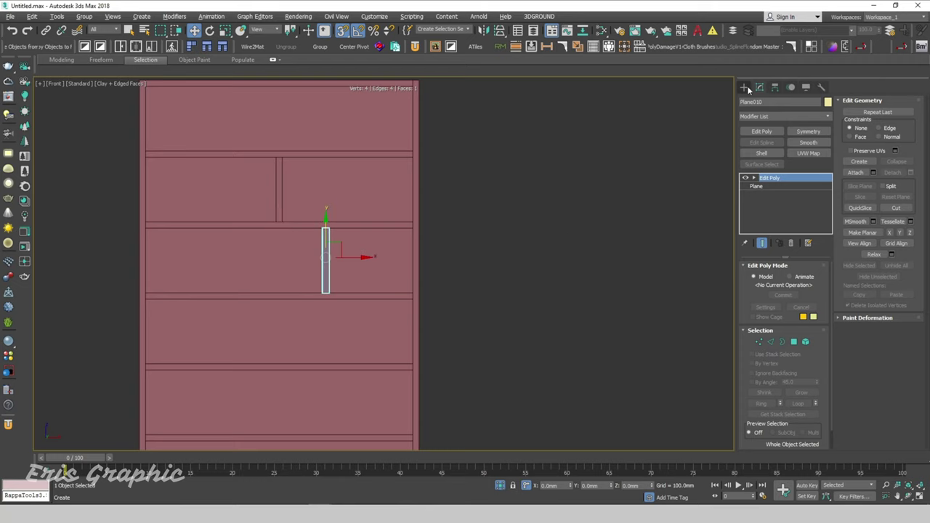
- Clone the copied divider and move the new copy -600 mm along X
{"action": "left_click", "coordinate": [567, 244]}
{"action": "scroll", "coordinate": [492, 249], "scroll_direction": "down", "scroll_amount": 3}
{"action": "left_click", "coordinate": [402, 251]}
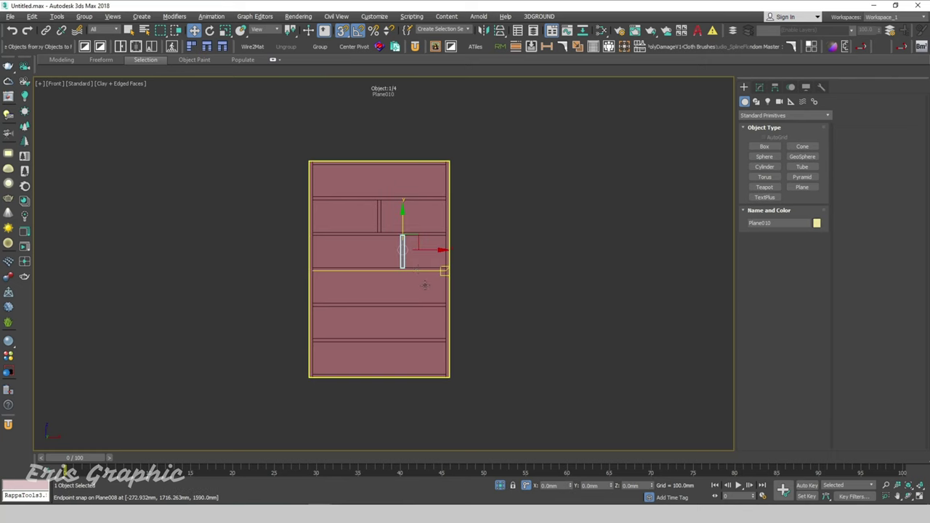
{"action": "scroll", "coordinate": [436, 265], "scroll_direction": "up", "scroll_amount": 3}
{"action": "scroll", "coordinate": [475, 291], "scroll_direction": "down", "scroll_amount": 3}
{"action": "scroll", "coordinate": [442, 269], "scroll_direction": "up", "scroll_amount": 3}
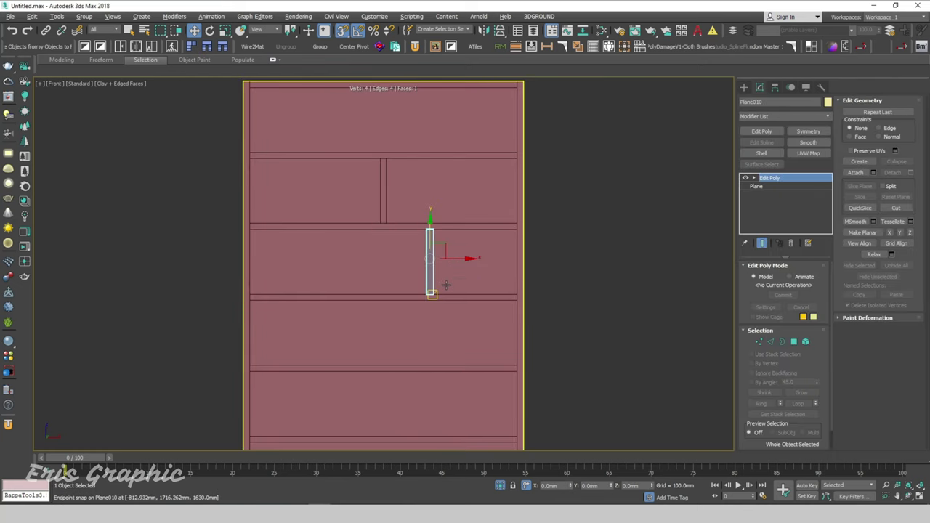
{"action": "left_click_drag", "start_coordinate": [445, 285], "coordinate": [465, 287], "text": "shift"}
{"action": "left_click", "coordinate": [439, 291]}
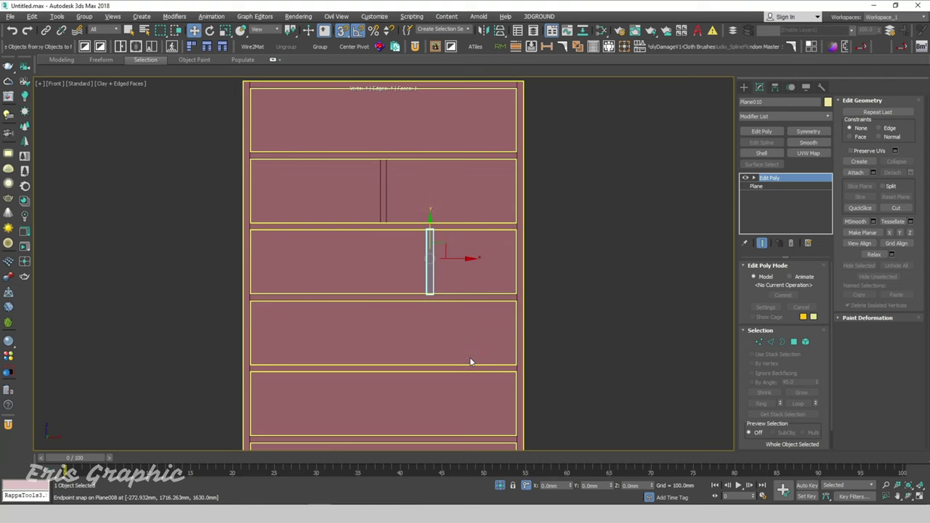
{"action": "left_click", "coordinate": [549, 486]}
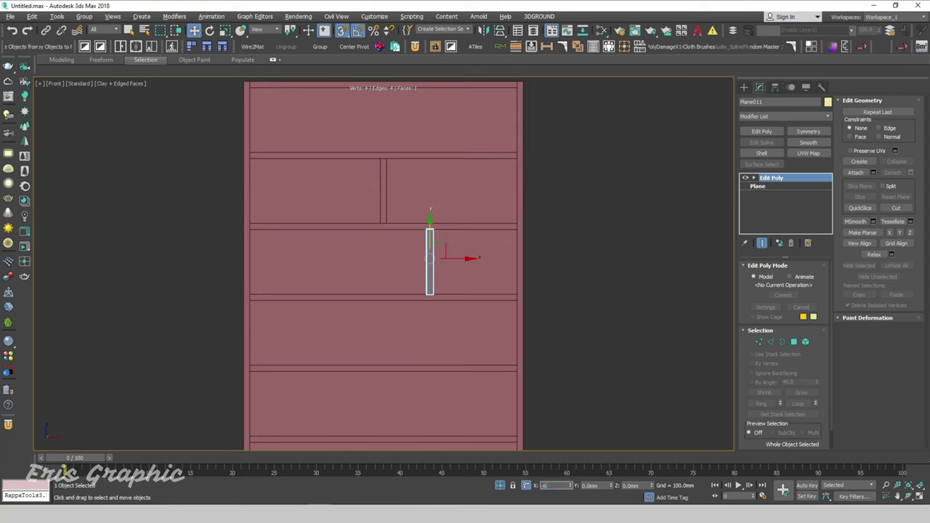
{"action": "type", "text": "-600"}
{"action": "key", "text": "Return"}
- Select all three dividers and apply a Shell modifier
{"action": "left_click", "coordinate": [659, 252]}
{"action": "mouse_move", "coordinate": [143, 186]}
{"action": "left_mouse_down"}
{"action": "mouse_move", "coordinate": [513, 342]}
{"action": "mouse_move", "coordinate": [474, 324]}
{"action": "left_mouse_up"}
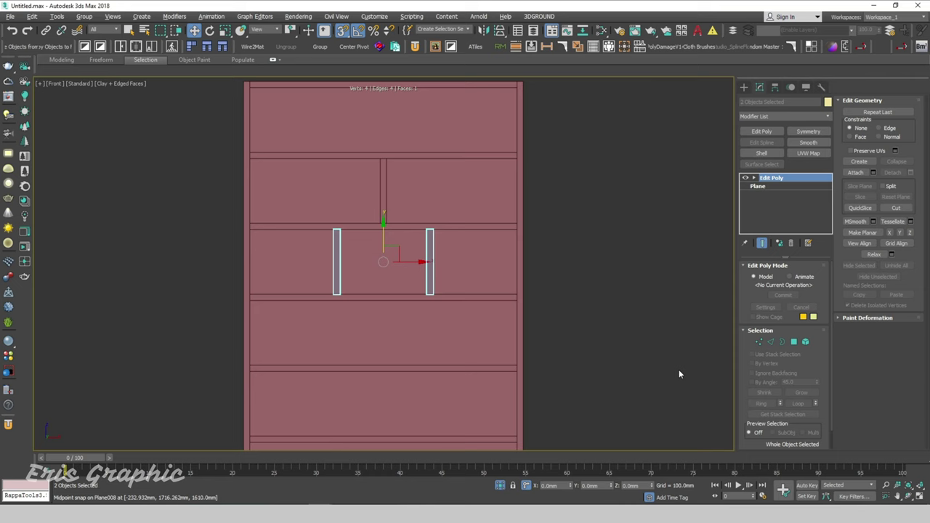
{"action": "left_click_drag", "start_coordinate": [170, 131], "coordinate": [378, 228], "text": "ctrl"}
{"action": "middle_click_drag", "start_coordinate": [378, 233], "coordinate": [400, 258], "text": "alt"}
{"action": "left_click", "coordinate": [762, 153]}
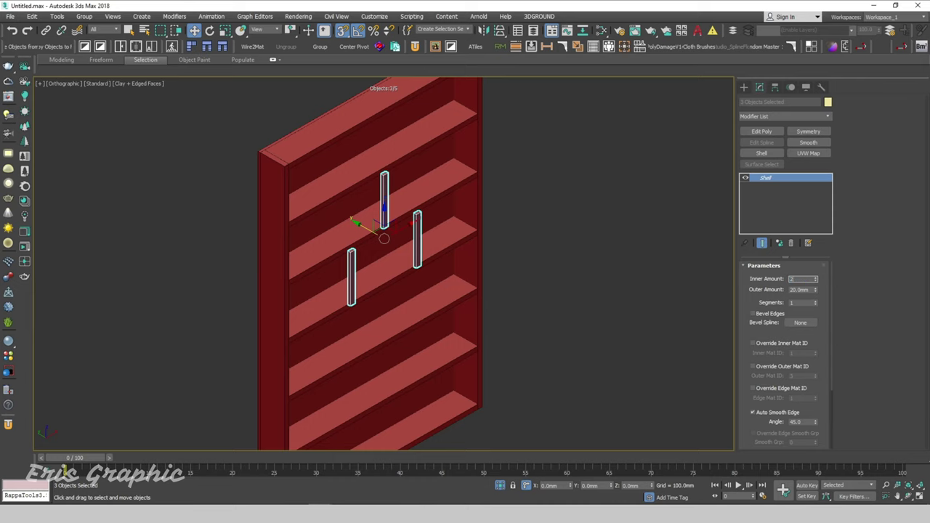
- Set the dividers' Shell to 200 mm inner and 0 mm outer amount
{"action": "type", "text": "00"}
{"action": "key", "text": "Return"}
{"action": "double_click", "coordinate": [800, 289]}
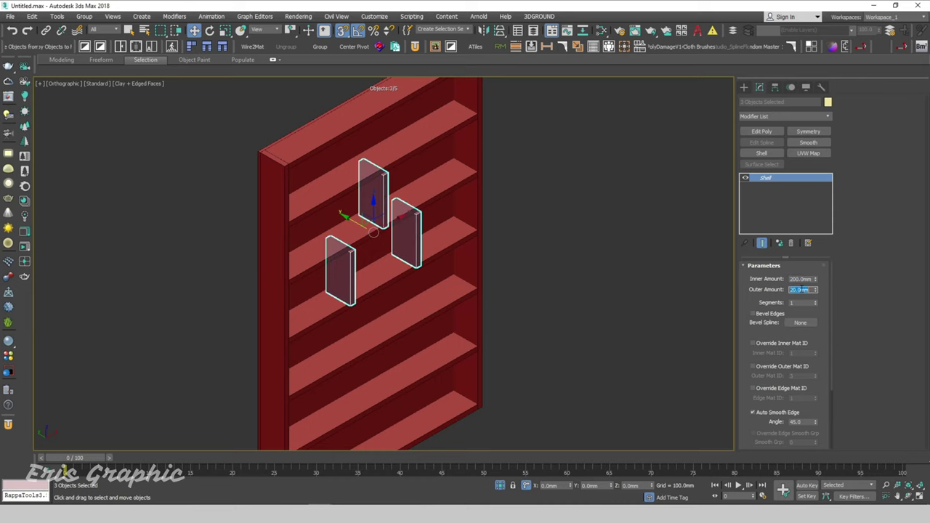
{"action": "type", "text": "0"}
{"action": "key", "text": "Return"}
- In Front view, Shift-clone the three dividers down the shelf with 2 copies
{"action": "left_click", "coordinate": [639, 252]}
{"action": "key", "text": "f"}
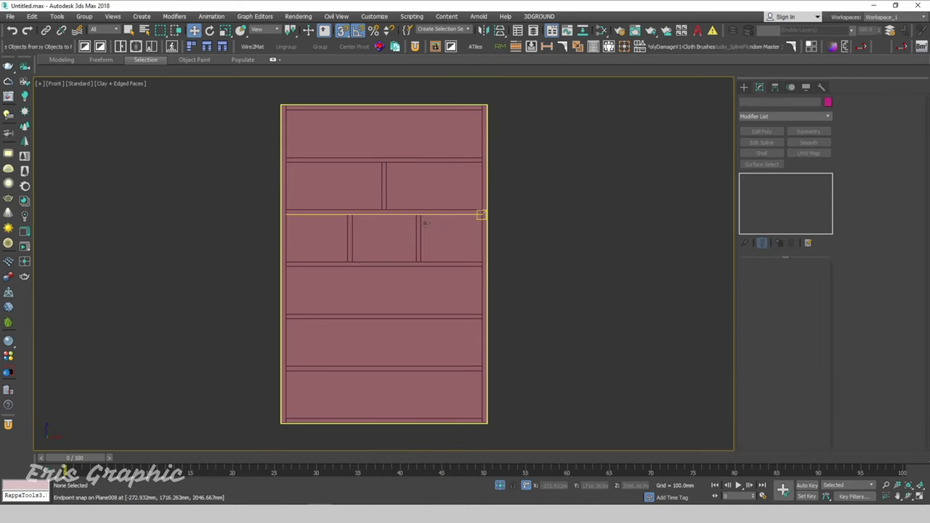
{"action": "left_click_drag", "start_coordinate": [406, 267], "coordinate": [459, 279]}
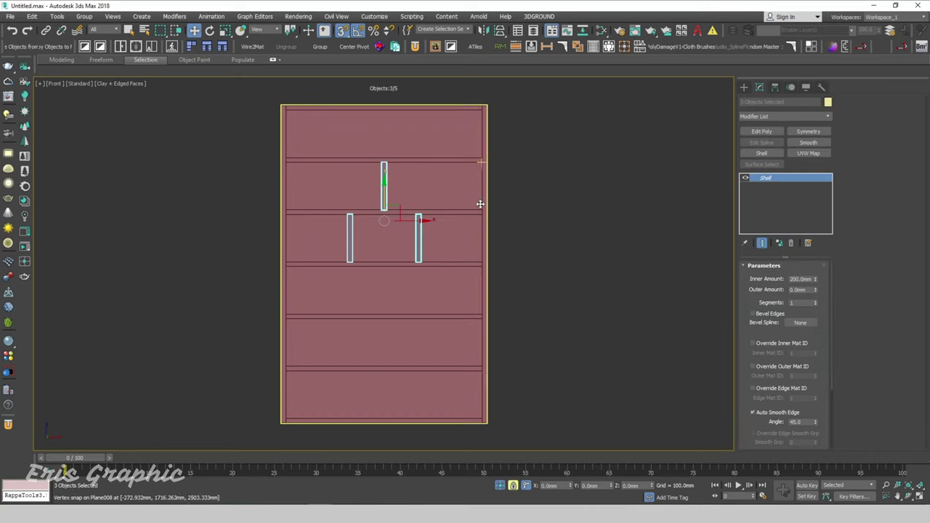
{"action": "left_click_drag", "start_coordinate": [480, 179], "coordinate": [485, 266], "text": "shift"}
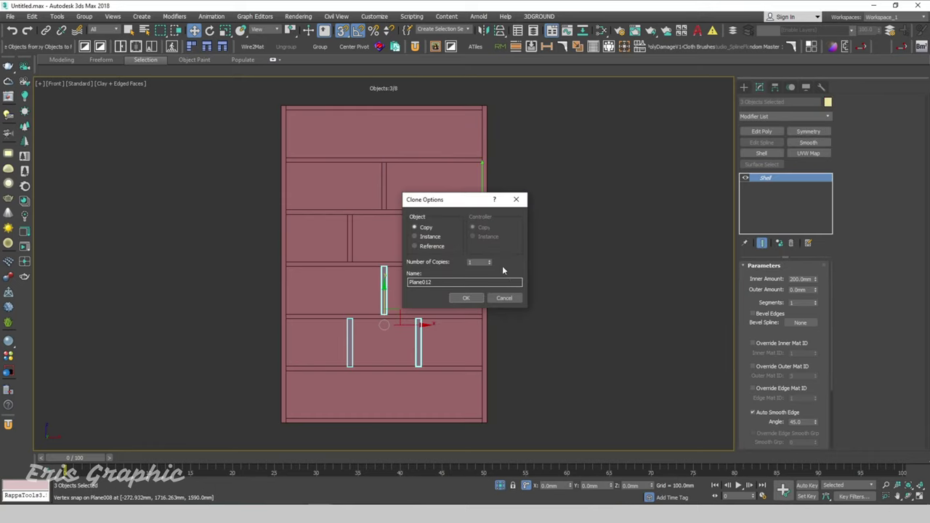
{"action": "left_click", "coordinate": [502, 263]}
{"action": "left_click", "coordinate": [468, 298]}
- Delete the two dividers hanging below the shelving unit
{"action": "middle_click_drag", "start_coordinate": [584, 333], "coordinate": [575, 185]}
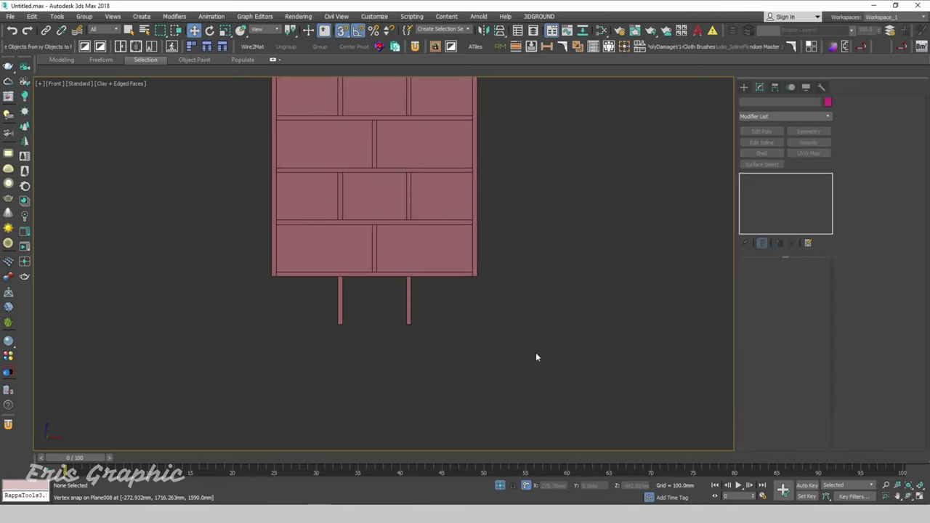
{"action": "left_click_drag", "start_coordinate": [533, 350], "coordinate": [266, 294]}
{"action": "key", "text": "Delete"}
{"action": "mouse_move", "coordinate": [267, 286]}
{"action": "middle_mouse_down", "text": "alt"}
{"action": "mouse_move", "coordinate": [419, 309]}
{"action": "mouse_move", "coordinate": [430, 283]}
{"action": "mouse_move", "coordinate": [438, 298]}
{"action": "middle_mouse_up", "text": "alt"}
- Select the shelf frame and all dividers, add Edit Poly, and attach them into one object
{"action": "key", "text": "q"}
{"action": "middle_click_drag", "start_coordinate": [426, 266], "coordinate": [448, 257]}
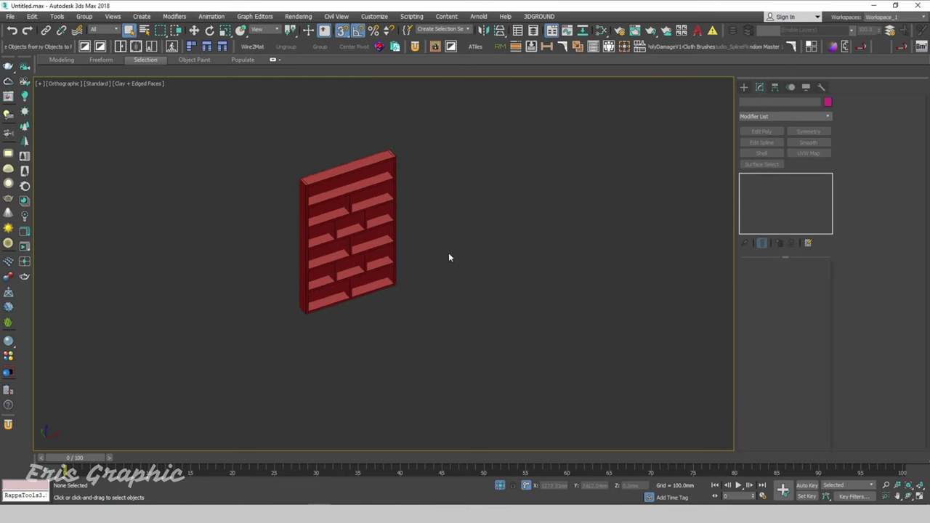
{"action": "scroll", "coordinate": [406, 244], "scroll_direction": "up", "scroll_amount": 5}
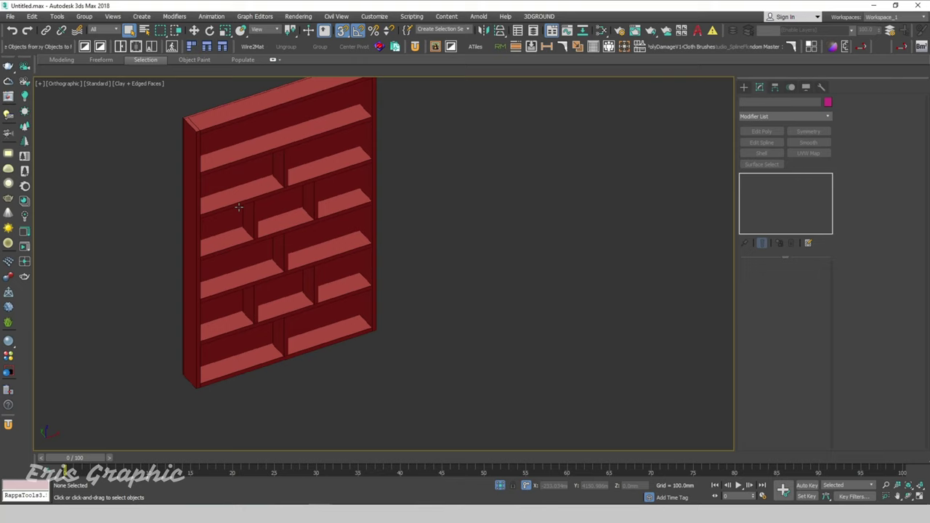
{"action": "scroll", "coordinate": [238, 207], "scroll_direction": "down", "scroll_amount": 5}
{"action": "left_click_drag", "start_coordinate": [176, 134], "coordinate": [293, 324]}
{"action": "left_click_drag", "start_coordinate": [205, 180], "coordinate": [240, 189]}
{"action": "left_click", "coordinate": [191, 135]}
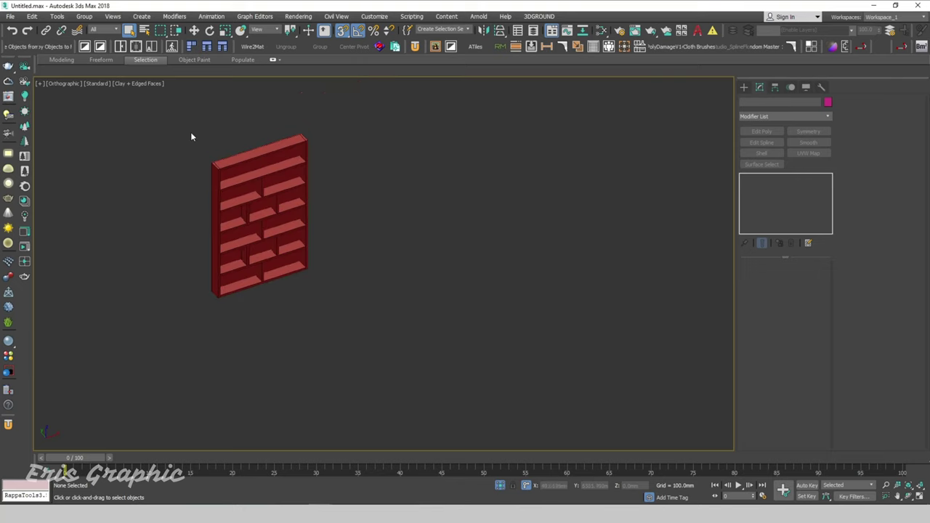
{"action": "left_click_drag", "start_coordinate": [160, 116], "coordinate": [296, 331]}
{"action": "left_click", "coordinate": [759, 133]}
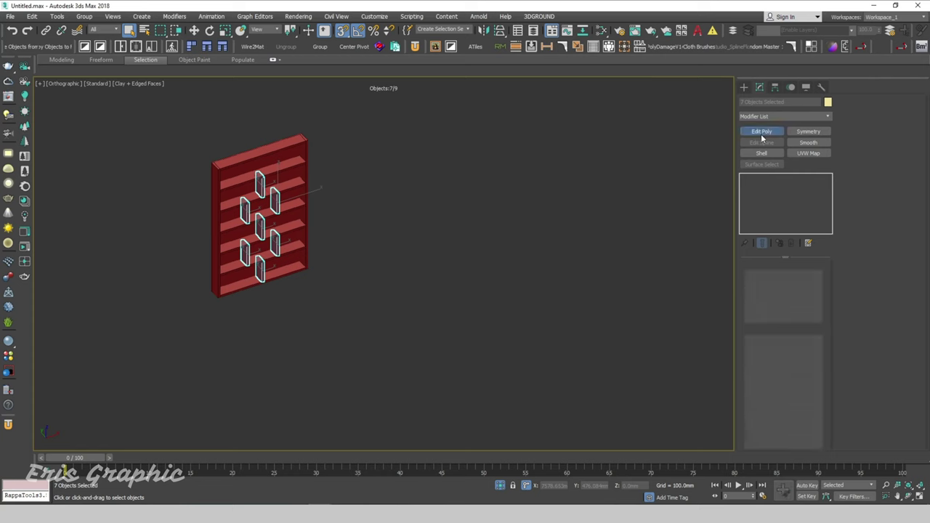
{"action": "left_click", "coordinate": [280, 149]}
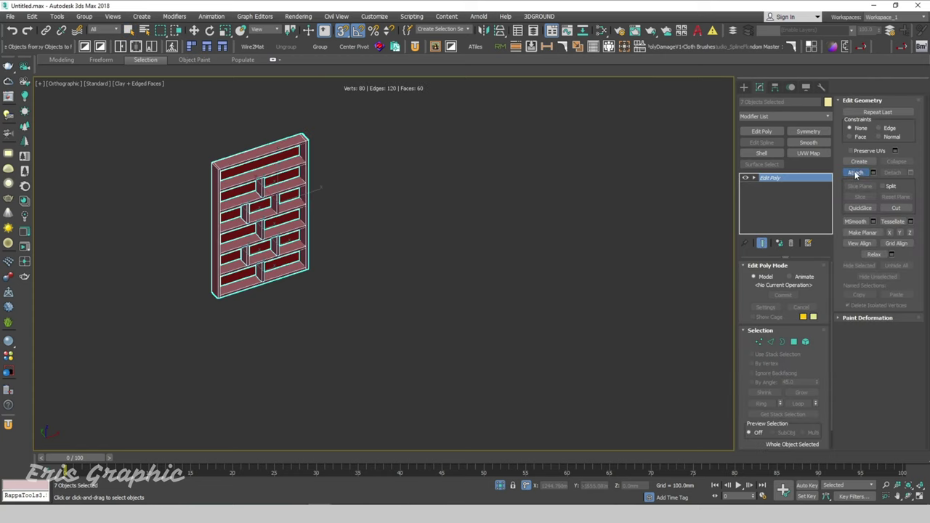
{"action": "left_click", "coordinate": [571, 194]}
- Unhide All to bring back the room's walls and plank floor around the shelving
{"action": "scroll", "coordinate": [247, 218], "scroll_direction": "up", "scroll_amount": 6}
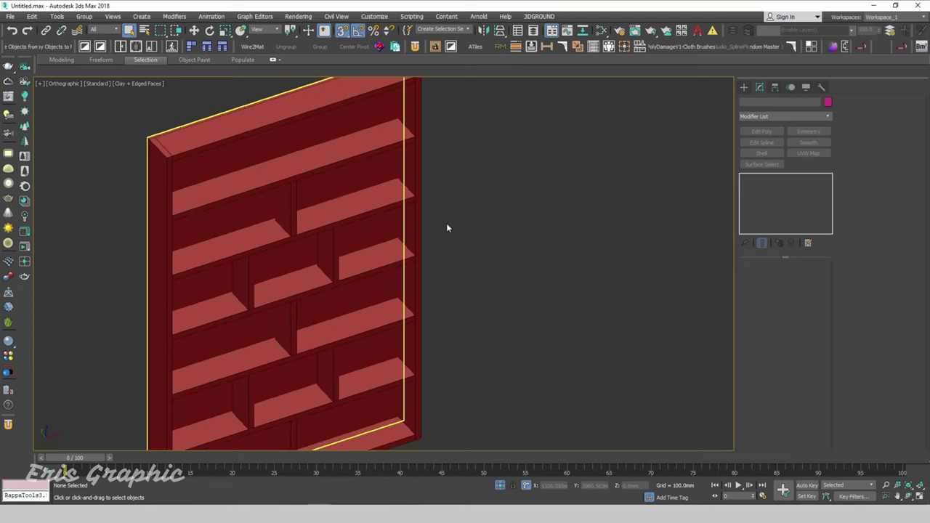
{"action": "key", "text": "f"}
{"action": "middle_click_drag", "start_coordinate": [484, 240], "coordinate": [605, 255]}
{"action": "scroll", "coordinate": [479, 214], "scroll_direction": "up", "scroll_amount": 2}
{"action": "scroll", "coordinate": [436, 226], "scroll_direction": "down", "scroll_amount": 2}
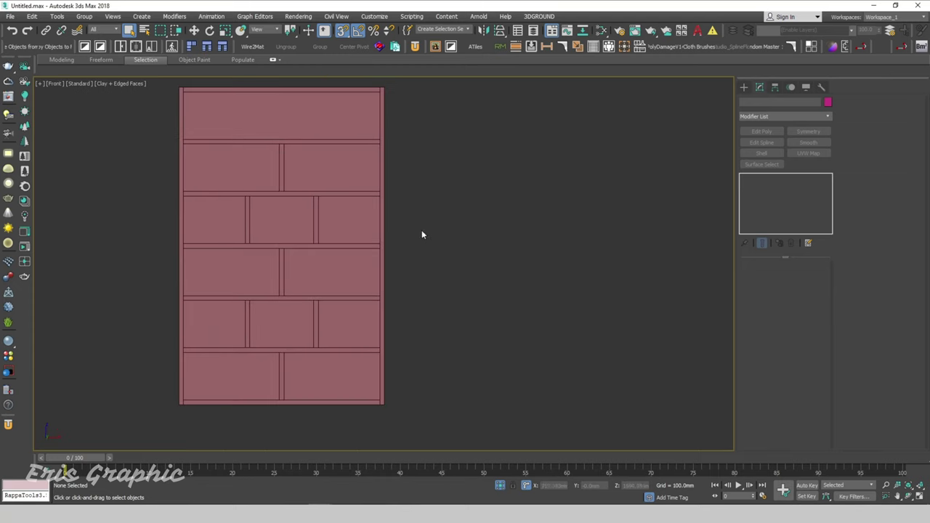
{"action": "scroll", "coordinate": [367, 223], "scroll_direction": "down", "scroll_amount": 3}
{"action": "mouse_move", "coordinate": [474, 329]}
{"action": "middle_mouse_down", "text": "alt"}
{"action": "mouse_move", "coordinate": [395, 284]}
{"action": "mouse_move", "coordinate": [447, 258]}
{"action": "middle_mouse_up", "text": "alt"}
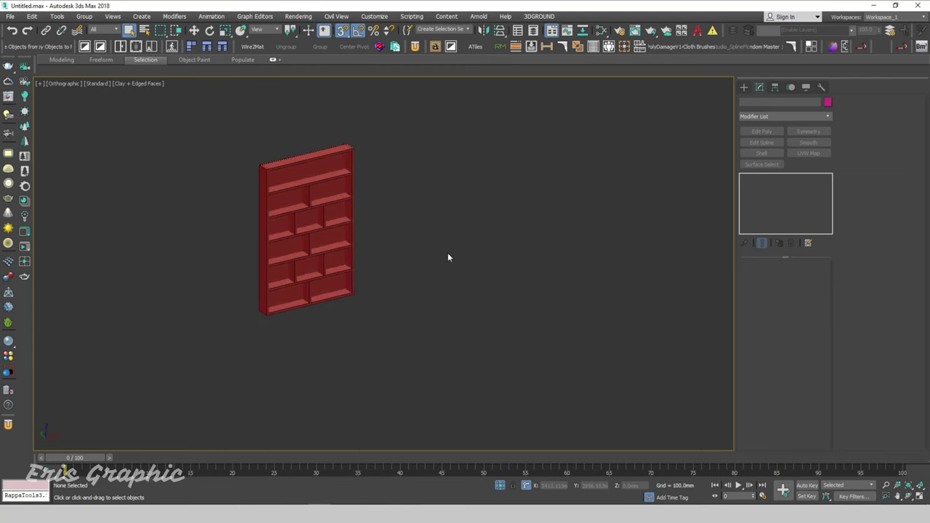
{"action": "right_click", "coordinate": [447, 257]}
{"action": "left_click", "coordinate": [476, 218]}
{"action": "middle_click_drag", "start_coordinate": [476, 218], "coordinate": [553, 306], "text": "alt"}
{"action": "scroll", "coordinate": [654, 335], "scroll_direction": "up", "scroll_amount": 2}
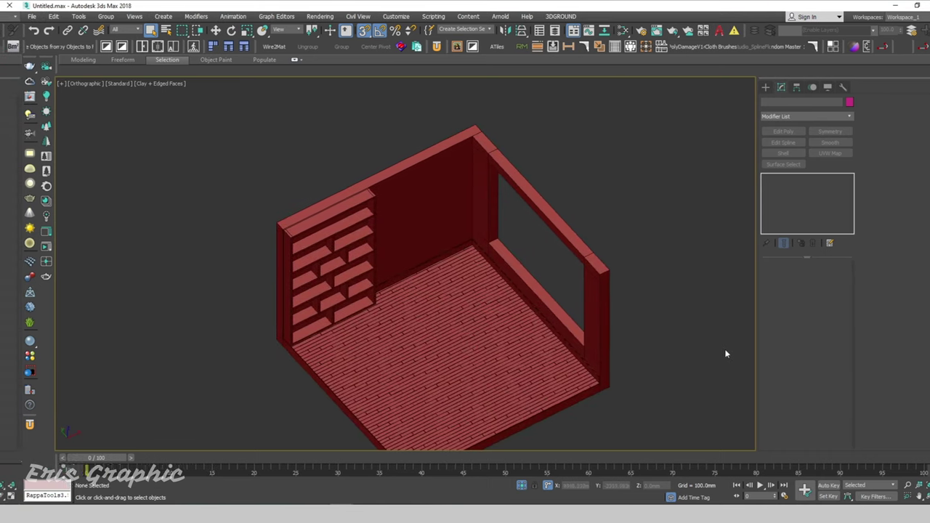
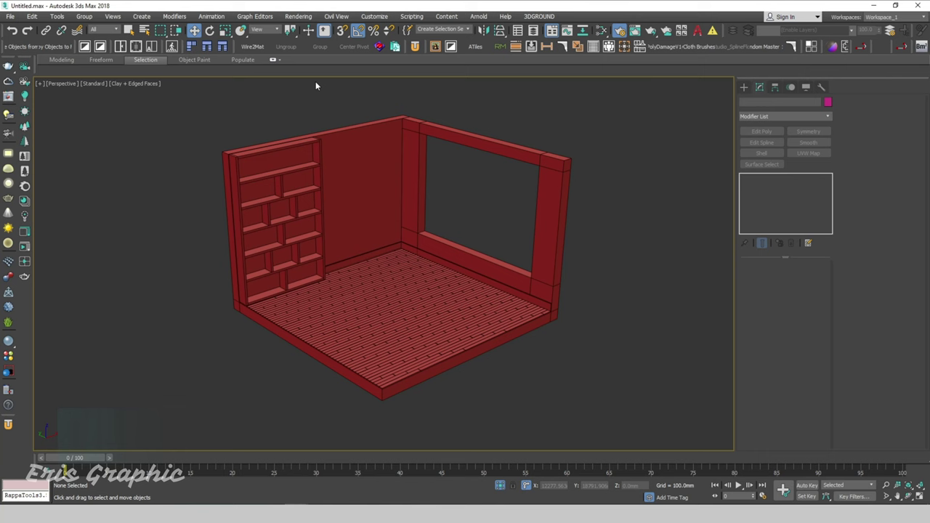
- Make CoronaRenderer the production renderer in Render Setup
{"action": "key", "text": "F10"}
{"action": "left_click", "coordinate": [625, 152]}
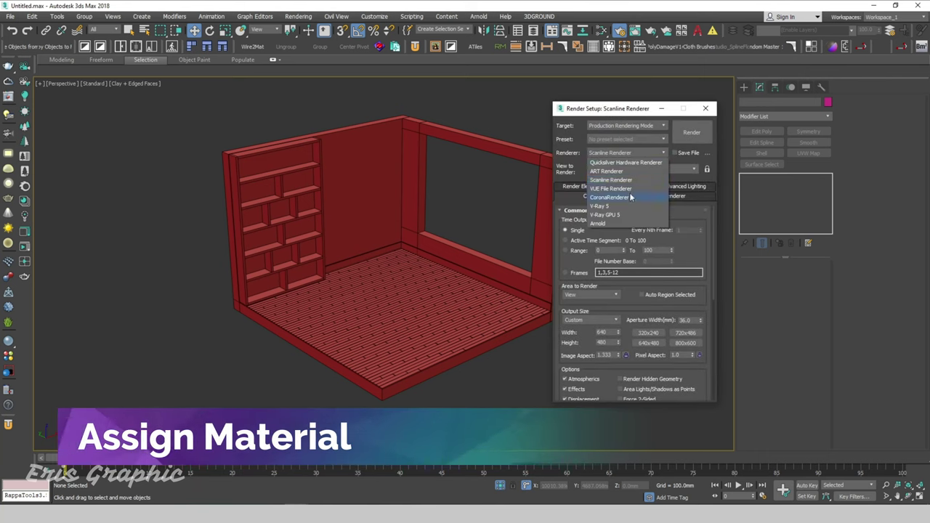
{"action": "left_click", "coordinate": [609, 197]}
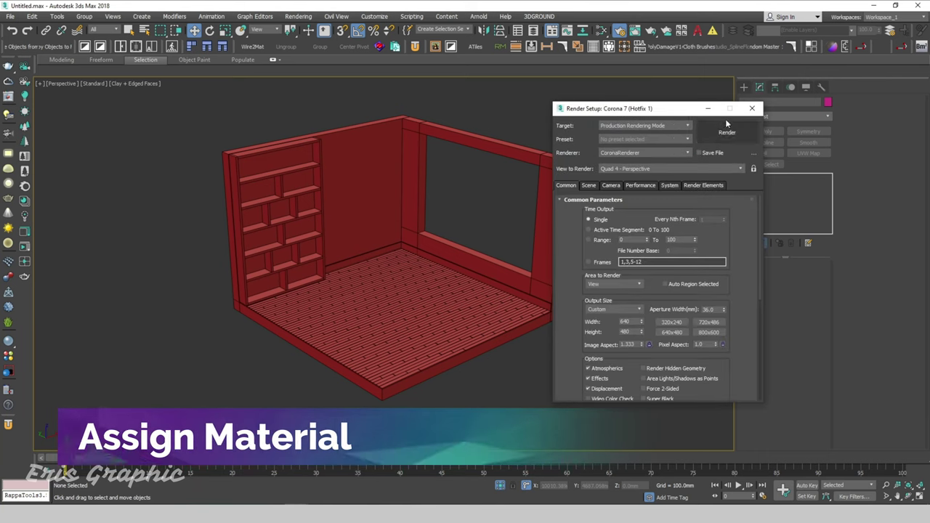
{"action": "left_click", "coordinate": [752, 108]}
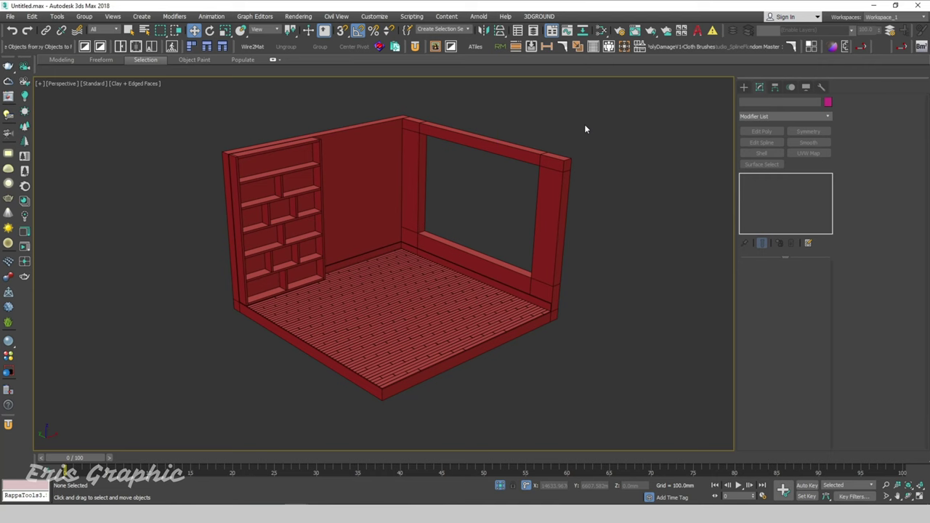
- Switch to an orthographic view with Default Shading and pan the room left
{"action": "key", "text": "u"}
{"action": "left_click", "coordinate": [134, 83]}
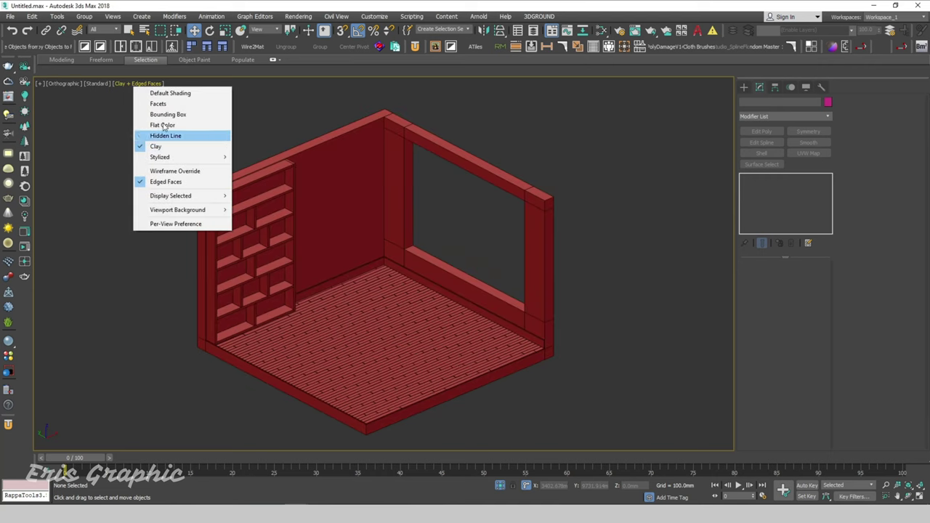
{"action": "left_click", "coordinate": [157, 93]}
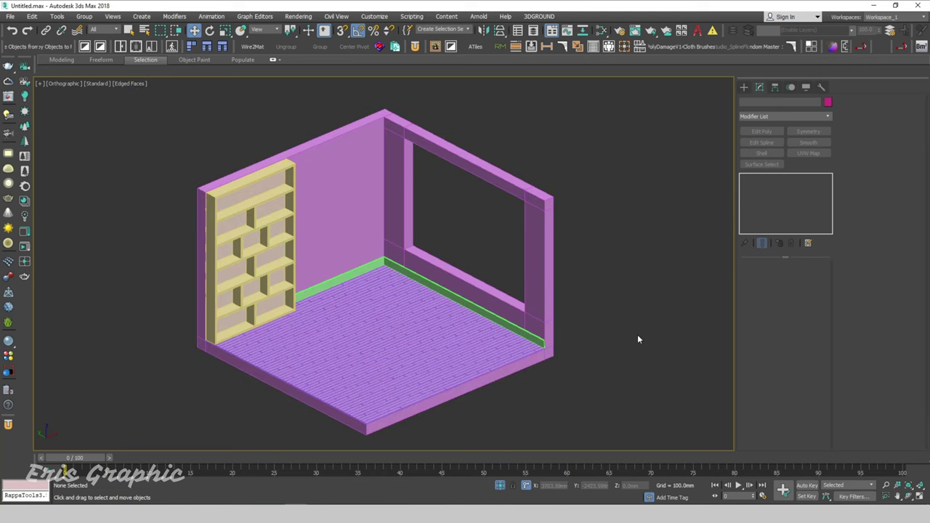
{"action": "middle_click_drag", "start_coordinate": [616, 383], "coordinate": [564, 387]}
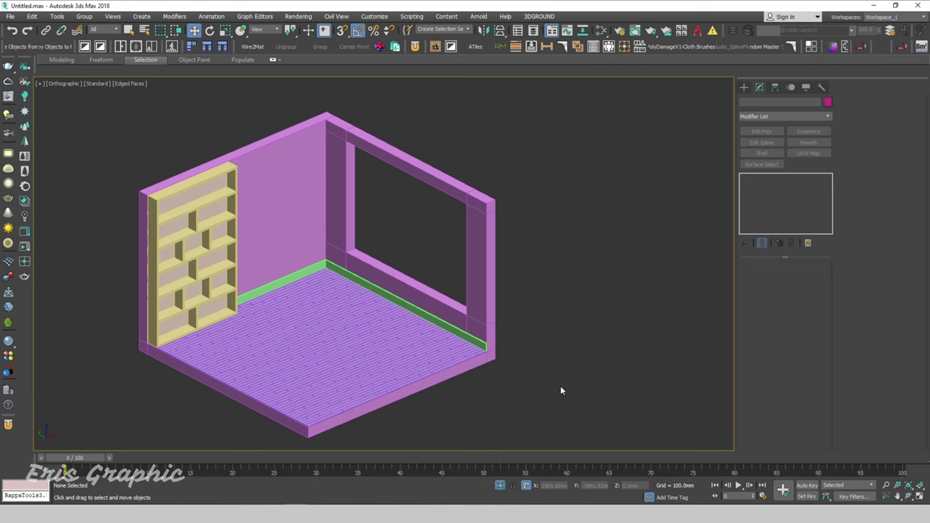
{"action": "left_click", "coordinate": [420, 370]}
{"action": "left_click", "coordinate": [598, 293]}
- Open the Slate Material Editor, lay out all nodes, and select the floor
{"action": "key", "text": "m"}
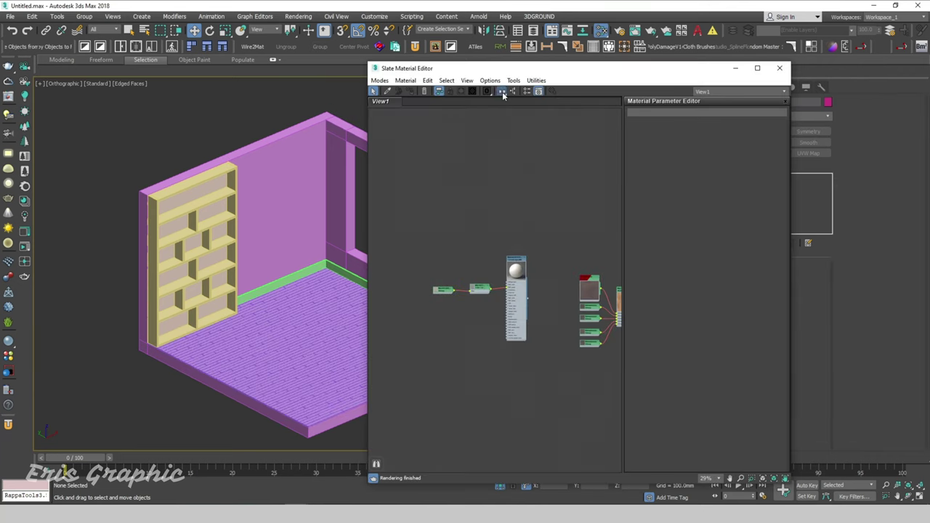
{"action": "left_click", "coordinate": [502, 91]}
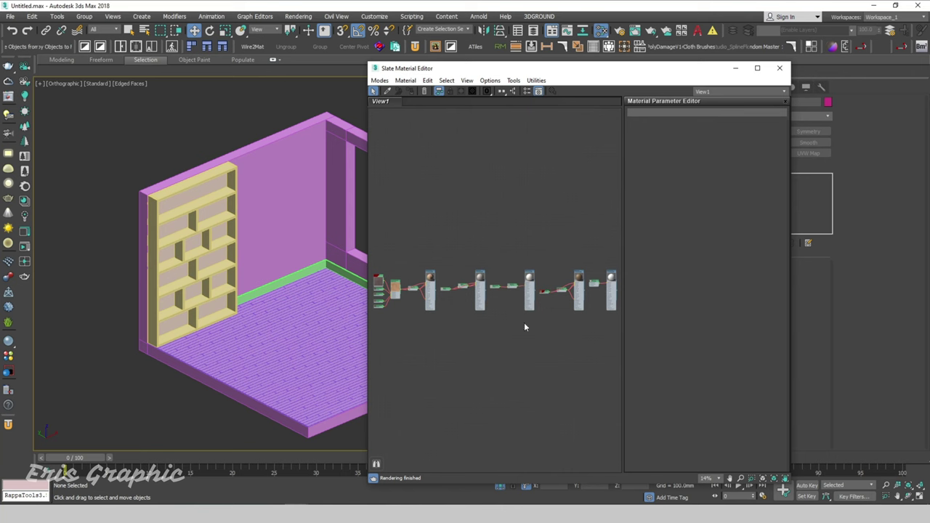
{"action": "scroll", "coordinate": [426, 322], "scroll_direction": "up", "scroll_amount": 3}
{"action": "left_click", "coordinate": [311, 328]}
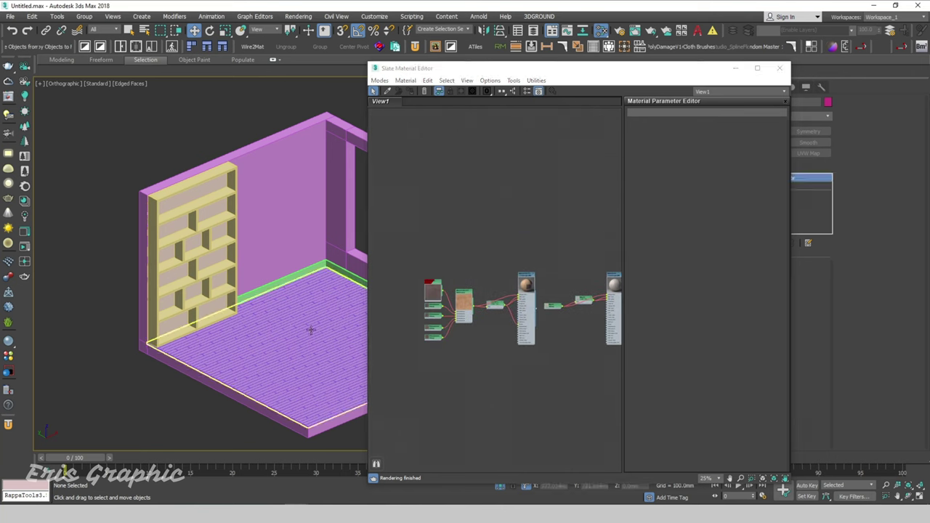
{"action": "left_click", "coordinate": [530, 284]}
{"action": "scroll", "coordinate": [529, 285], "scroll_direction": "up", "scroll_amount": 3}
{"action": "middle_click_drag", "start_coordinate": [526, 253], "coordinate": [567, 228]}
- Assign the wood plank material to the floor and show it shaded in the viewport
{"action": "scroll", "coordinate": [455, 119], "scroll_direction": "up", "scroll_amount": 1}
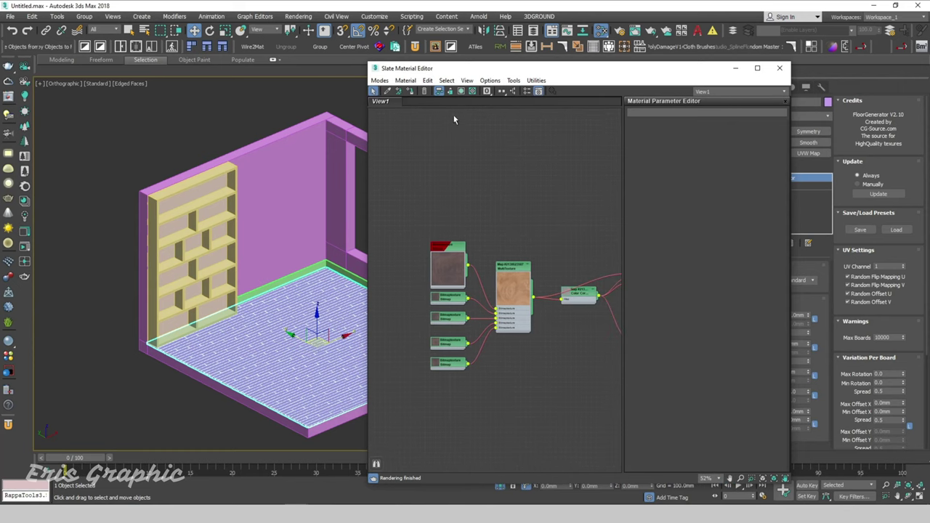
{"action": "left_click", "coordinate": [411, 92]}
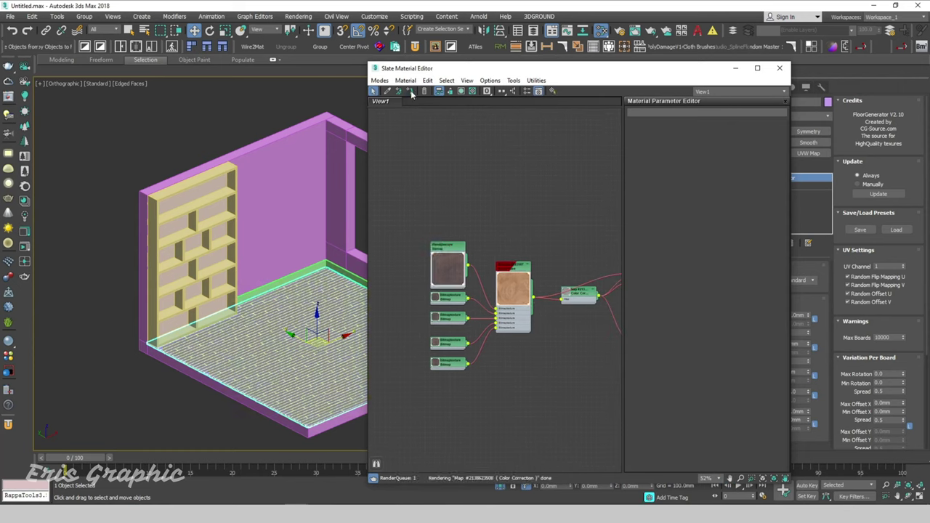
{"action": "left_click", "coordinate": [205, 111]}
{"action": "scroll", "coordinate": [242, 320], "scroll_direction": "up", "scroll_amount": 5}
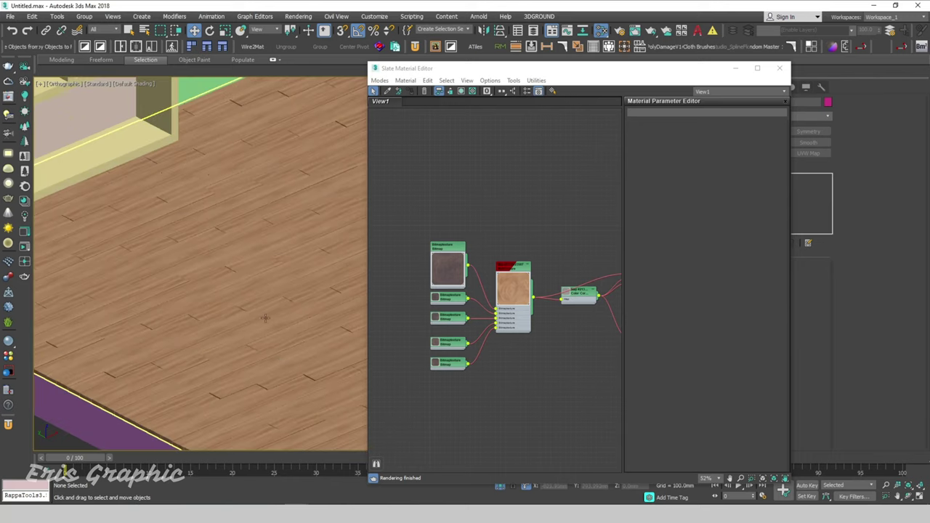
{"action": "scroll", "coordinate": [264, 270], "scroll_direction": "down", "scroll_amount": 5}
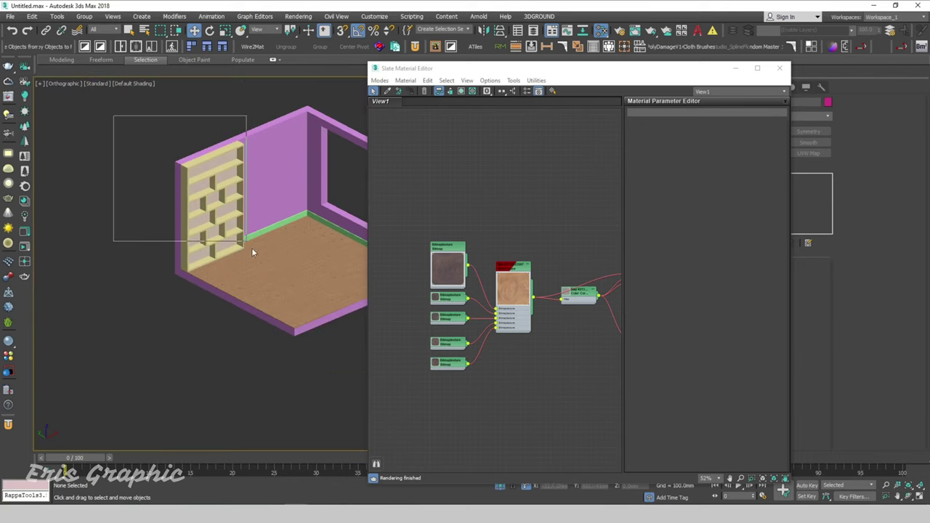
{"action": "left_click_drag", "start_coordinate": [273, 298], "coordinate": [291, 276]}
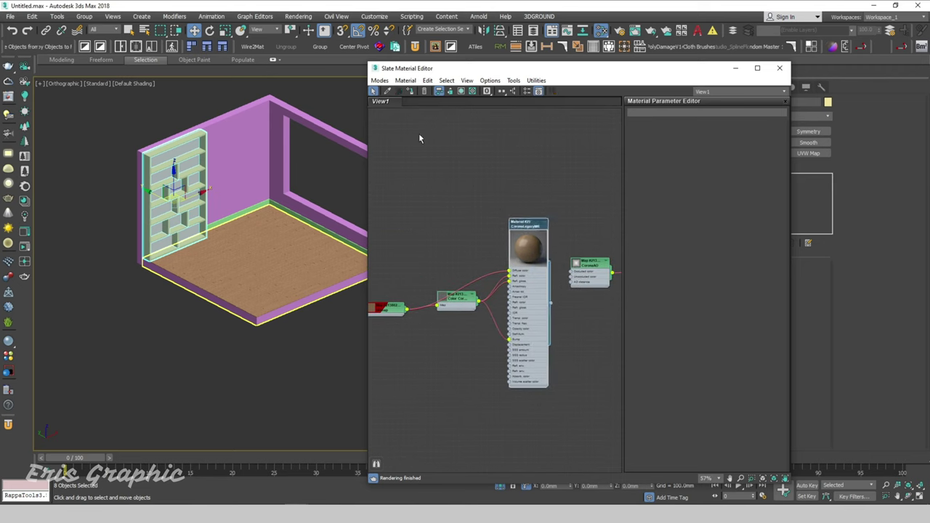
- Give the bookshelf the wood material and the walls the white CoronaLegacyMtl
{"action": "left_click", "coordinate": [412, 96]}
{"action": "left_click", "coordinate": [194, 96]}
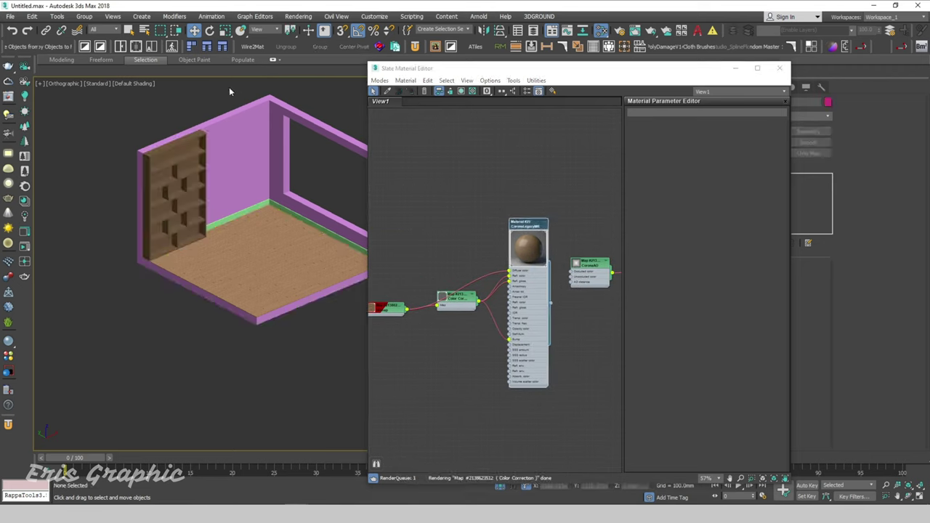
{"action": "left_click", "coordinate": [244, 117]}
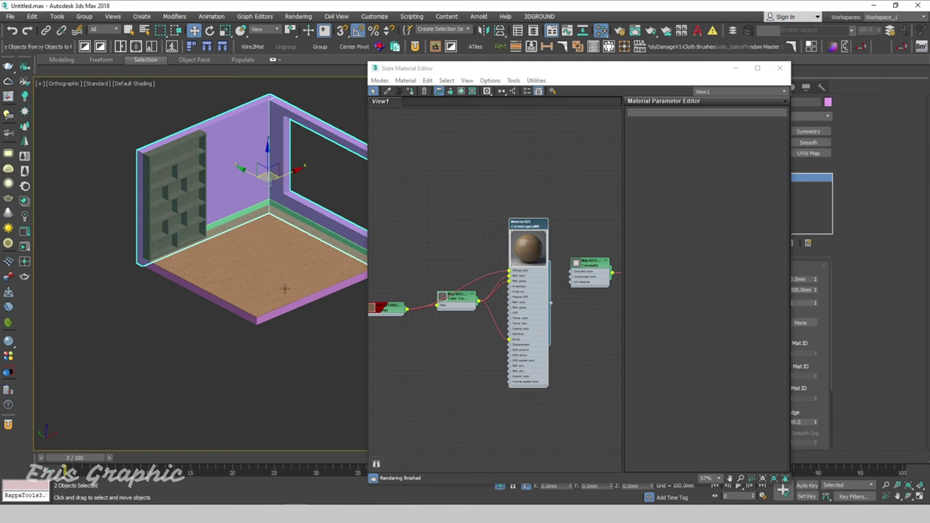
{"action": "left_click", "coordinate": [262, 319], "text": "ctrl"}
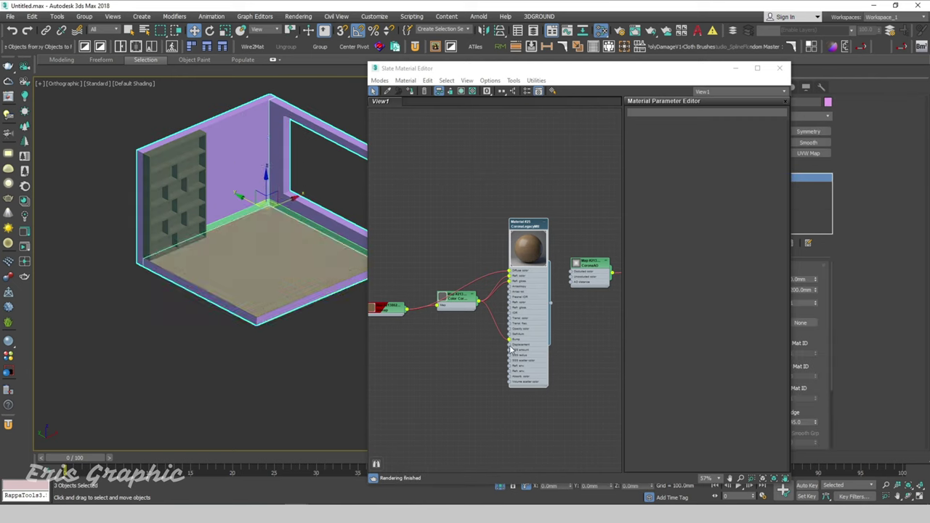
{"action": "scroll", "coordinate": [511, 350], "scroll_direction": "down", "scroll_amount": 2}
{"action": "scroll", "coordinate": [566, 297], "scroll_direction": "down", "scroll_amount": 2}
{"action": "scroll", "coordinate": [489, 304], "scroll_direction": "down", "scroll_amount": 2}
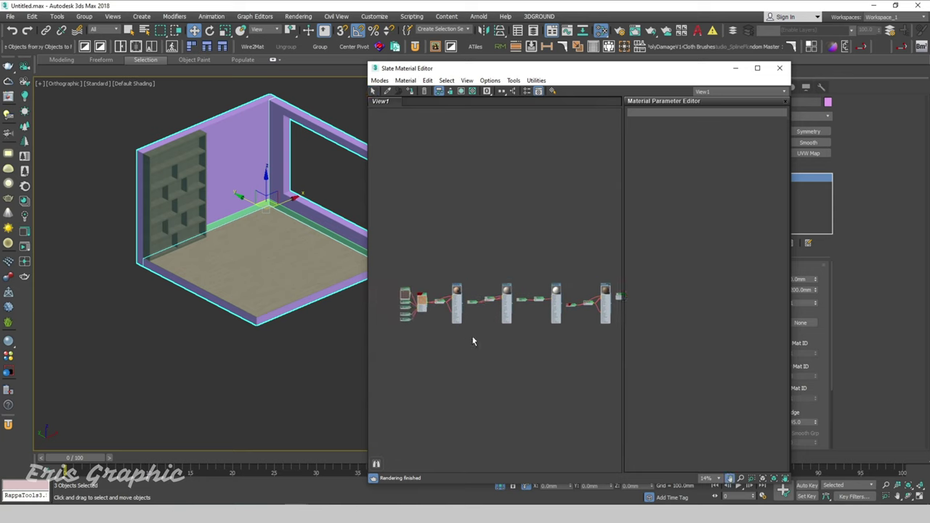
{"action": "scroll", "coordinate": [562, 280], "scroll_direction": "up", "scroll_amount": 3}
{"action": "scroll", "coordinate": [563, 278], "scroll_direction": "up", "scroll_amount": 4}
{"action": "scroll", "coordinate": [563, 278], "scroll_direction": "up", "scroll_amount": 1}
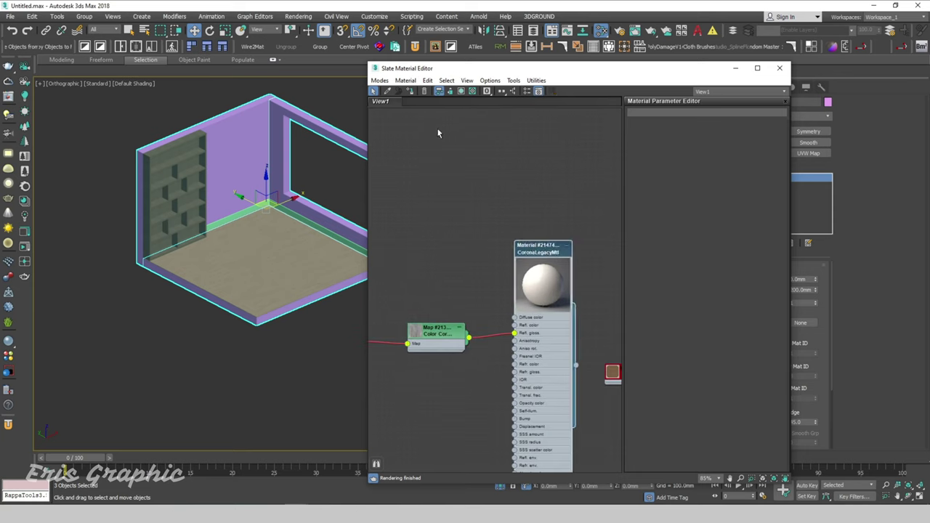
{"action": "left_click", "coordinate": [411, 92]}
{"action": "left_click", "coordinate": [285, 377]}
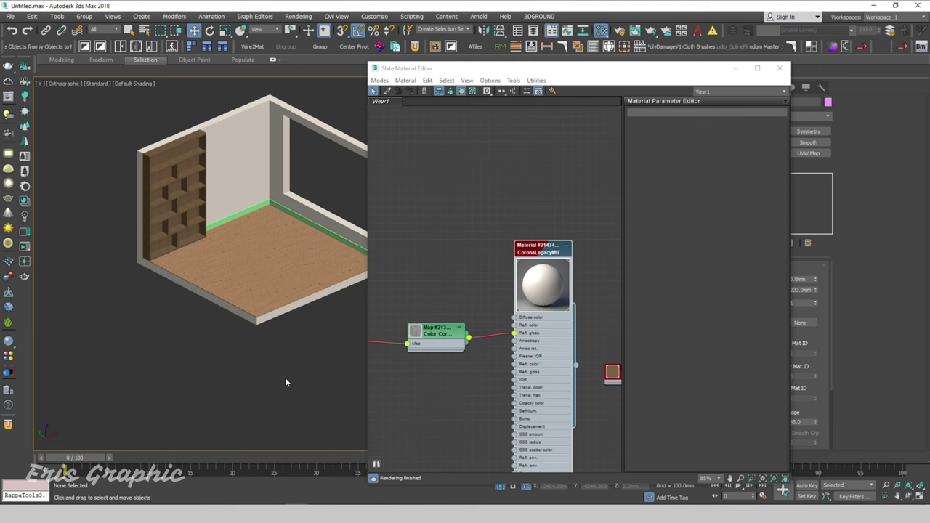
- Apply the same white material to the skirting board
{"action": "scroll", "coordinate": [296, 212], "scroll_direction": "up", "scroll_amount": 6}
{"action": "left_click", "coordinate": [296, 213]}
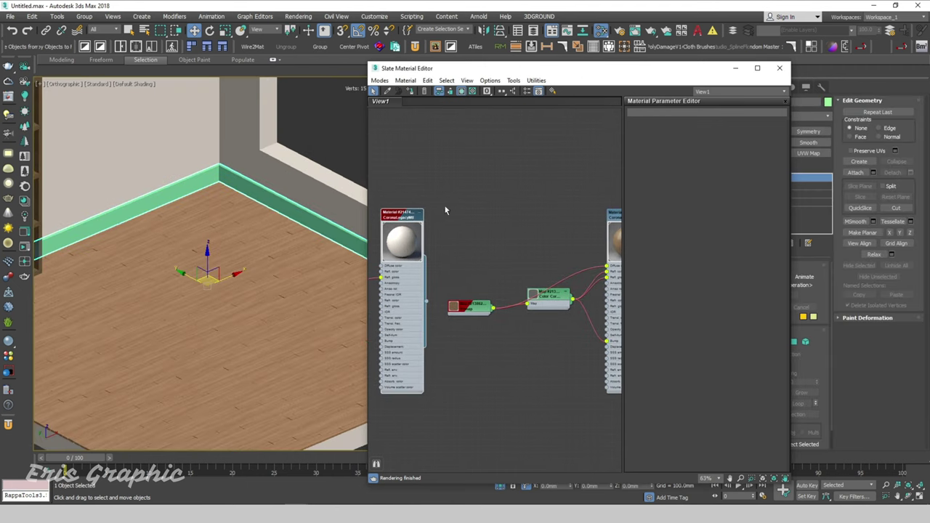
{"action": "scroll", "coordinate": [400, 283], "scroll_direction": "down", "scroll_amount": 2}
{"action": "mouse_move", "coordinate": [400, 282]}
{"action": "middle_mouse_down"}
{"action": "mouse_move", "coordinate": [361, 280]}
{"action": "mouse_move", "coordinate": [453, 305]}
{"action": "middle_mouse_up"}
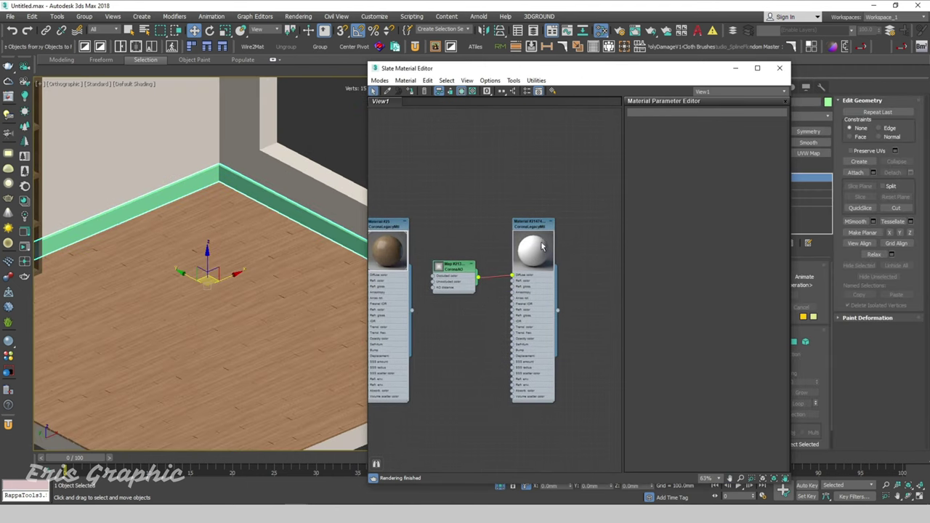
{"action": "left_click", "coordinate": [411, 92]}
{"action": "scroll", "coordinate": [191, 164], "scroll_direction": "down", "scroll_amount": 6}
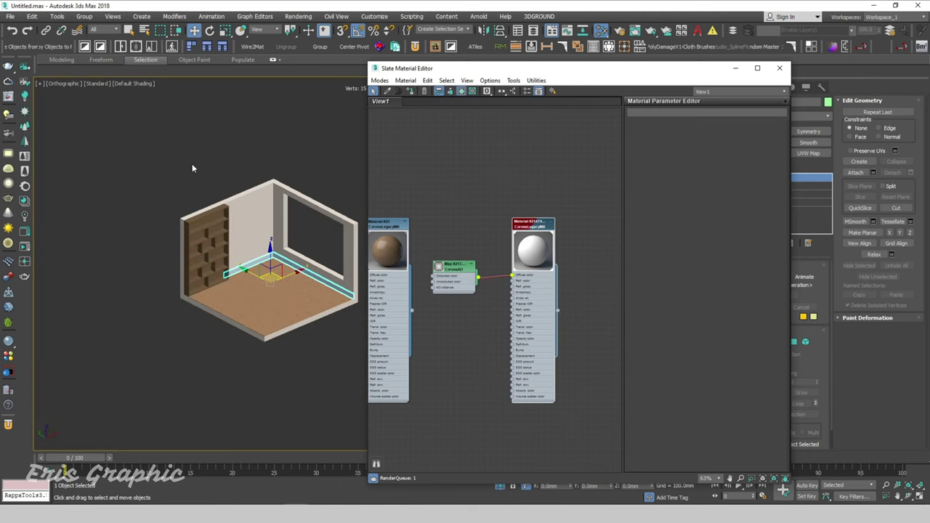
{"action": "left_click", "coordinate": [210, 202]}
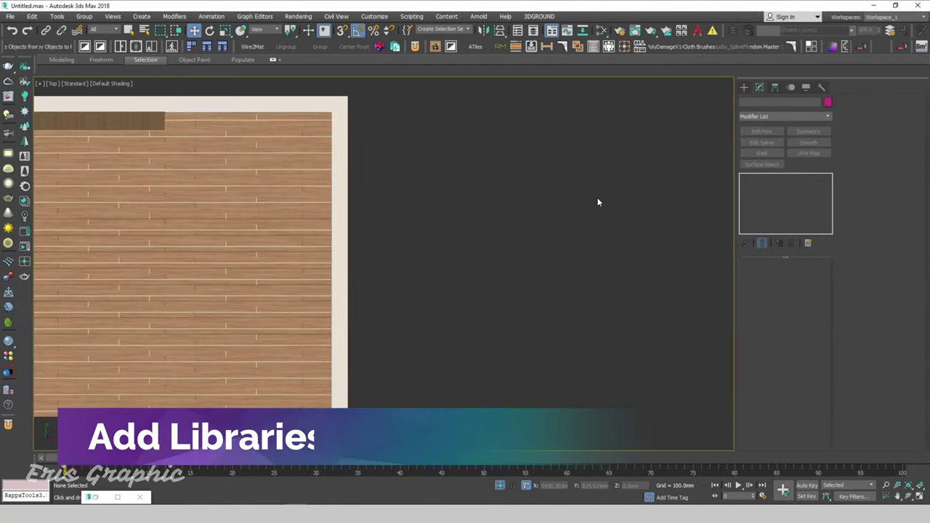
- Move the small furniture objects next to the cabinet
{"action": "left_click_drag", "start_coordinate": [561, 200], "coordinate": [734, 352]}
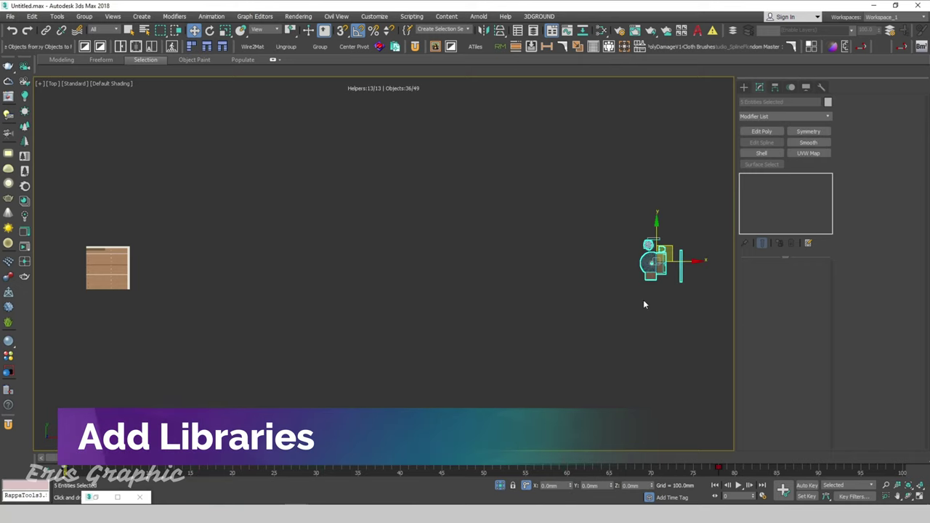
{"action": "left_click_drag", "start_coordinate": [643, 239], "coordinate": [238, 252]}
{"action": "middle_click_drag", "start_coordinate": [238, 252], "coordinate": [418, 256]}
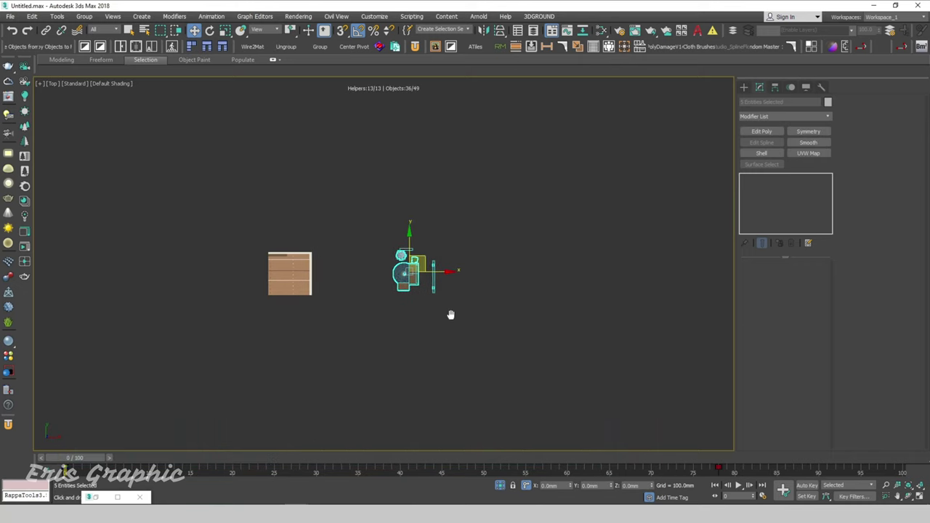
{"action": "left_click", "coordinate": [409, 270]}
{"action": "scroll", "coordinate": [403, 267], "scroll_direction": "up", "scroll_amount": 5}
- Bring the window group toward the room and isolate it together with the wall
{"action": "key", "text": "F4"}
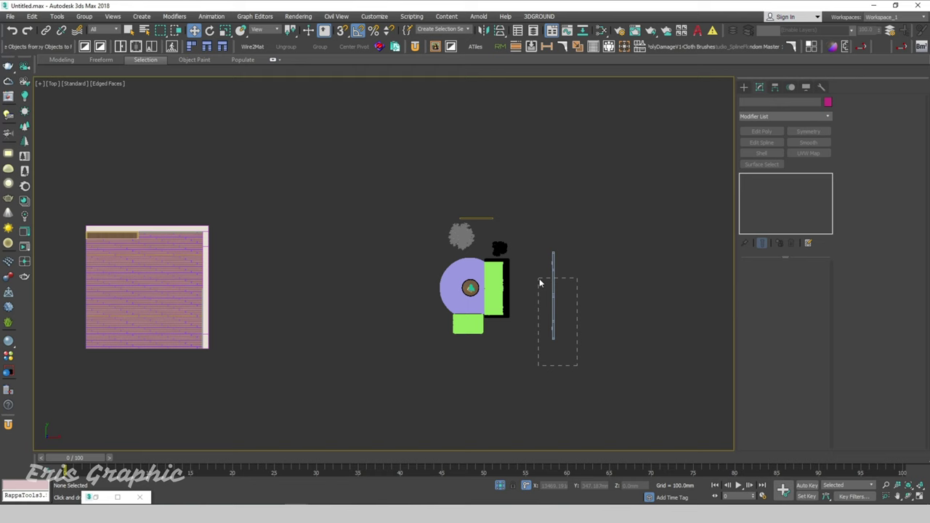
{"action": "left_click", "coordinate": [554, 290]}
{"action": "left_click_drag", "start_coordinate": [587, 298], "coordinate": [395, 288]}
{"action": "scroll", "coordinate": [225, 281], "scroll_direction": "up", "scroll_amount": 3}
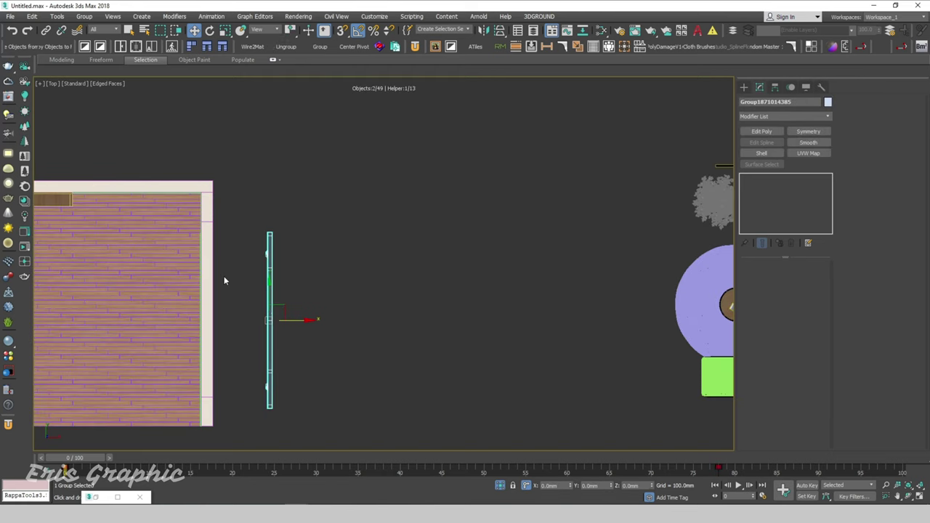
{"action": "middle_click_drag", "start_coordinate": [316, 294], "coordinate": [347, 237], "text": "alt"}
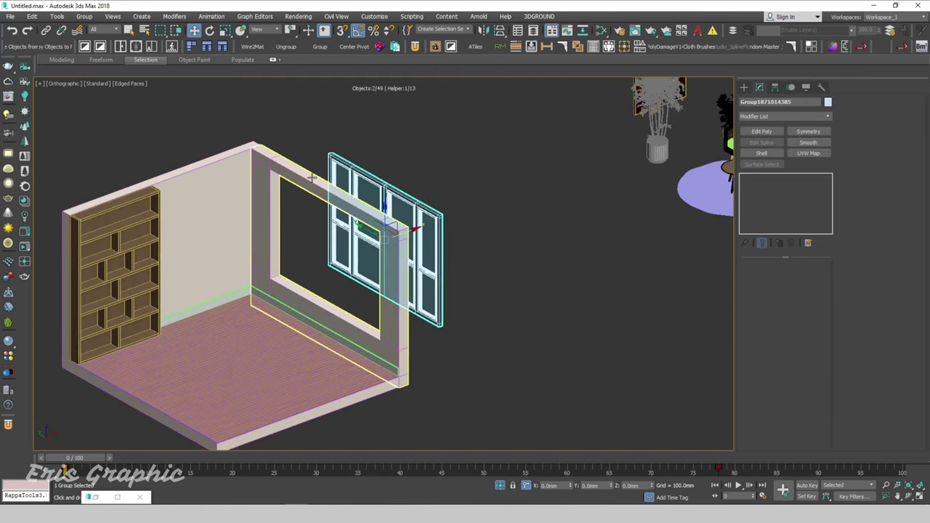
{"action": "left_click", "coordinate": [296, 191], "text": "ctrl"}
{"action": "key", "text": "alt+q"}
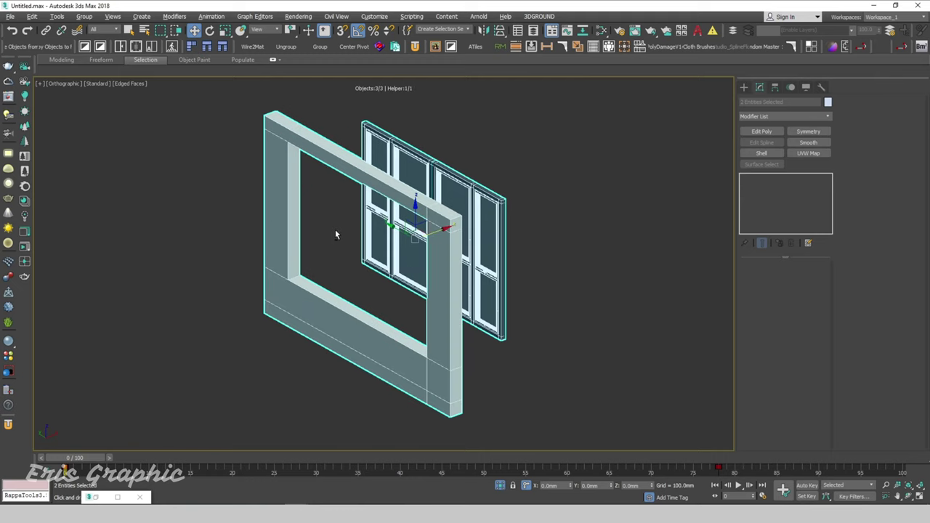
- Snap the window group into the wall opening and centre it in the wall's thickness
{"action": "key", "text": "f"}
{"action": "left_click", "coordinate": [332, 225], "text": "alt"}
{"action": "key", "text": "F3"}
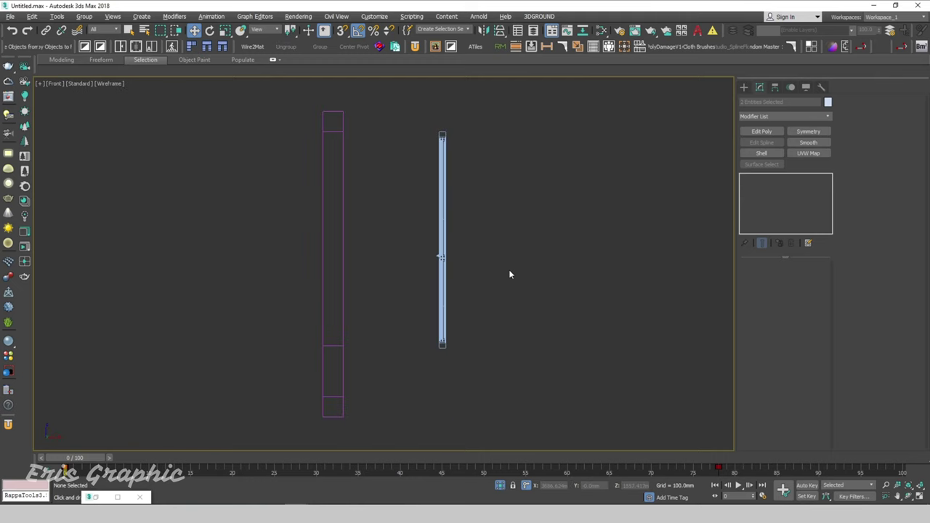
{"action": "left_click_drag", "start_coordinate": [469, 239], "coordinate": [377, 215]}
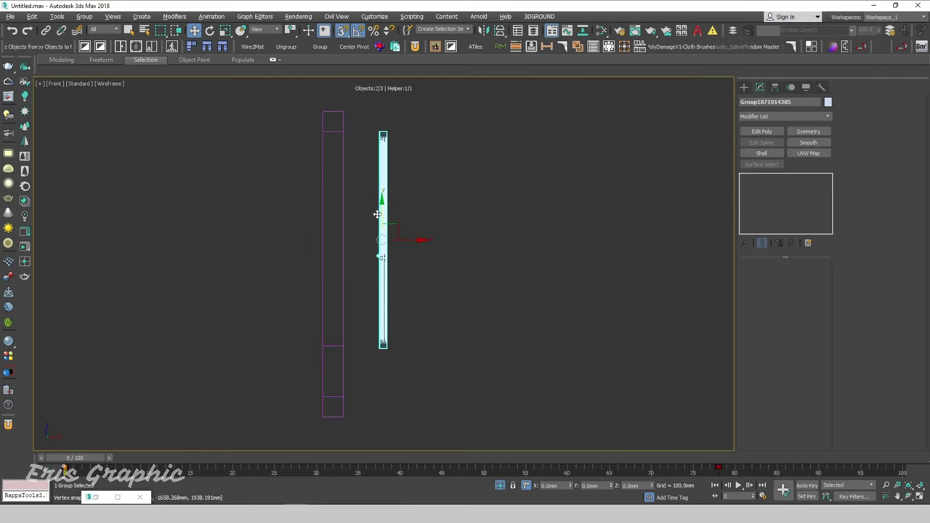
{"action": "key", "text": "t"}
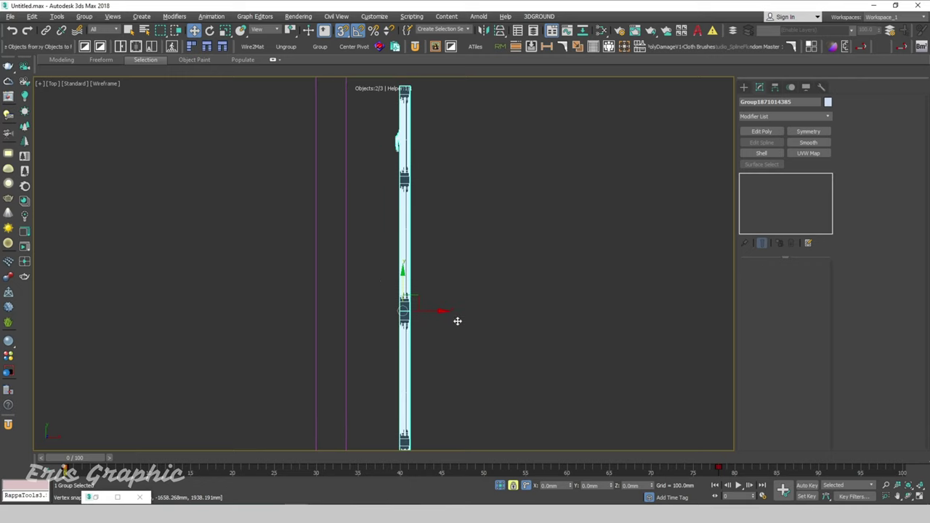
{"action": "scroll", "coordinate": [457, 306], "scroll_direction": "down", "scroll_amount": 2}
{"action": "left_click_drag", "start_coordinate": [456, 300], "coordinate": [386, 175]}
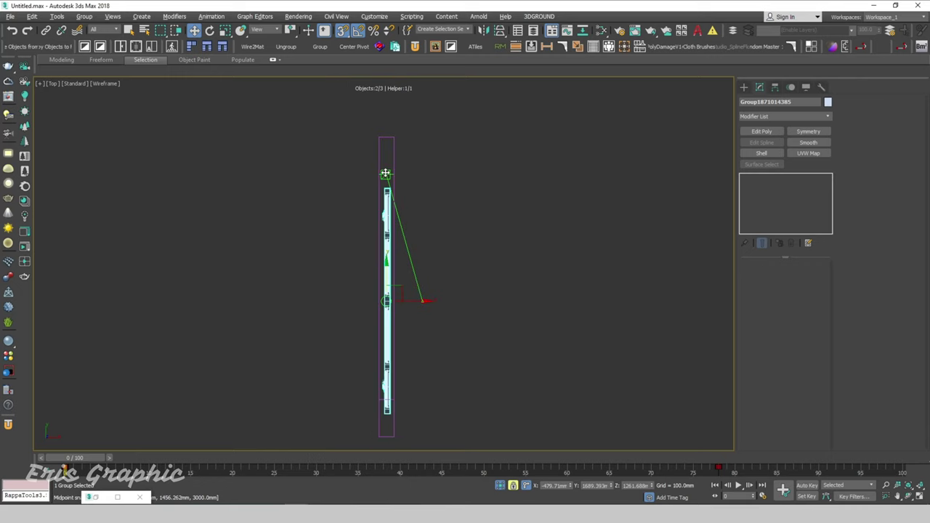
{"action": "left_click_drag", "start_coordinate": [386, 272], "coordinate": [396, 287]}
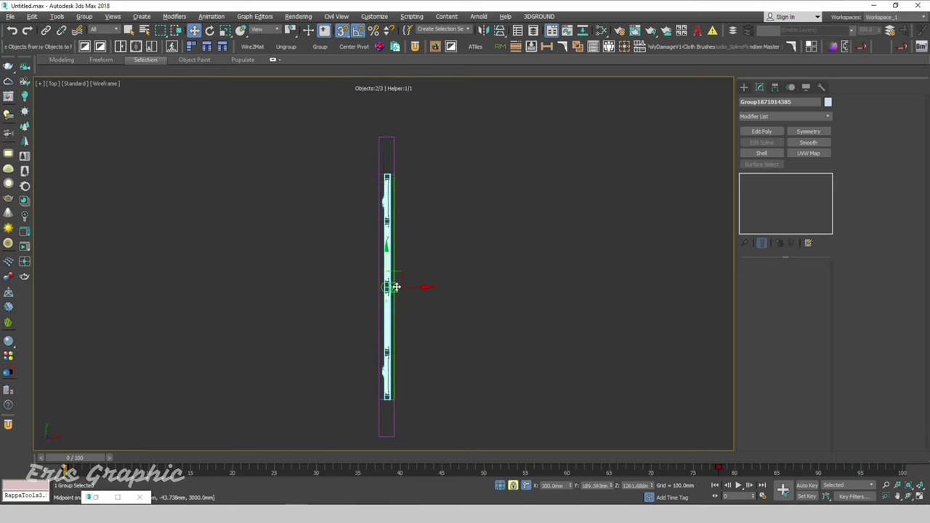
- Check the window placement in Front view and select the Plane002 object
{"action": "left_click", "coordinate": [460, 307]}
{"action": "key", "text": "f"}
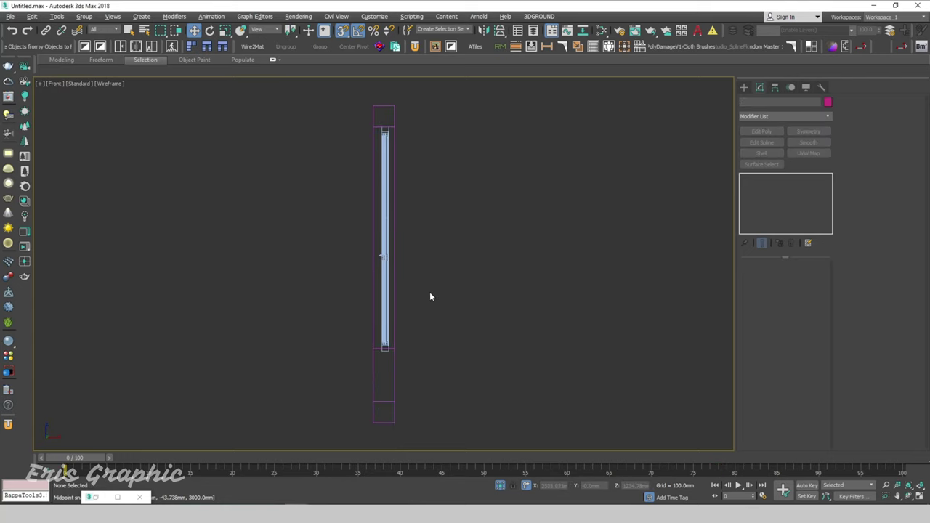
{"action": "scroll", "coordinate": [404, 341], "scroll_direction": "up", "scroll_amount": 5}
{"action": "scroll", "coordinate": [367, 368], "scroll_direction": "up", "scroll_amount": 3}
{"action": "left_click_drag", "start_coordinate": [390, 378], "coordinate": [343, 338]}
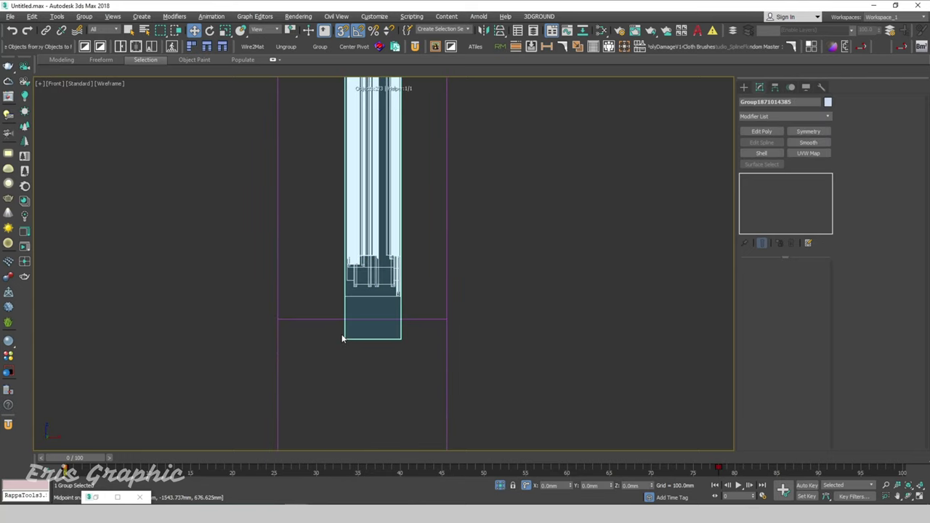
{"action": "scroll", "coordinate": [426, 295], "scroll_direction": "down", "scroll_amount": 4}
{"action": "left_click", "coordinate": [476, 274]}
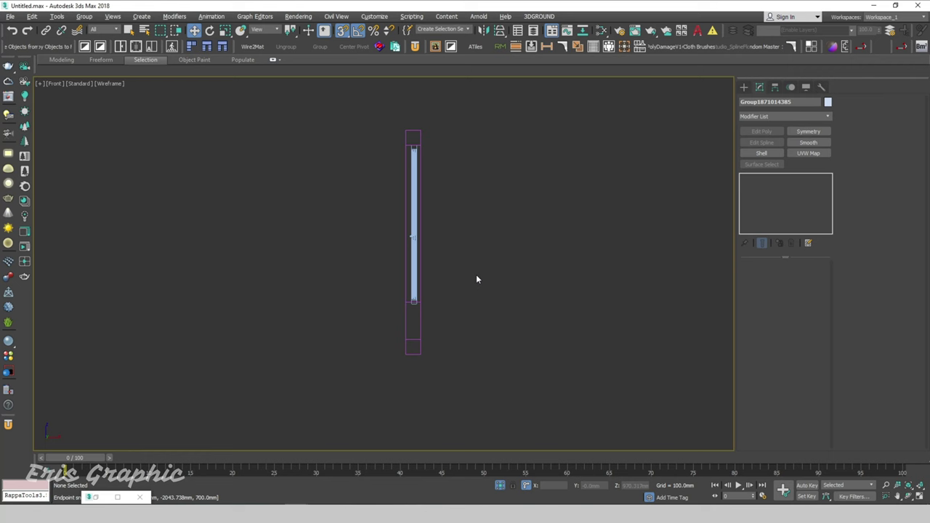
{"action": "left_click_drag", "start_coordinate": [392, 130], "coordinate": [393, 131]}
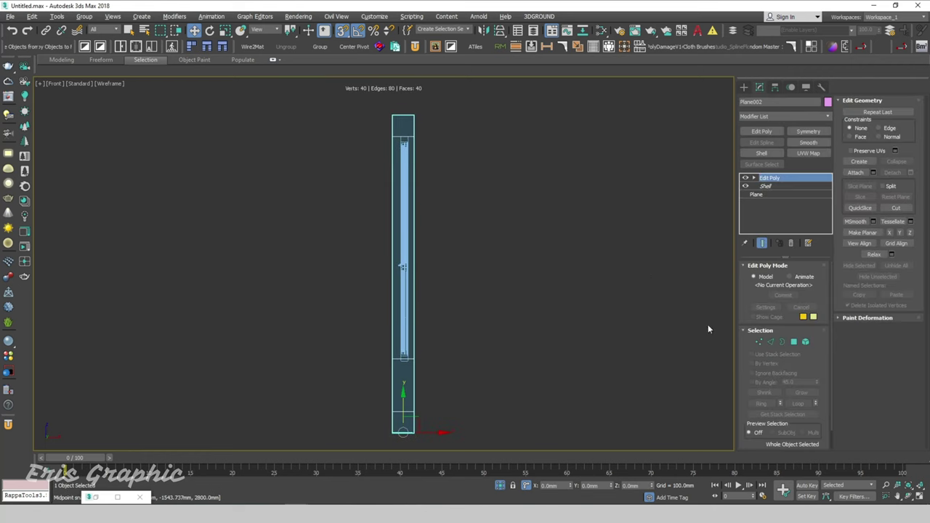
- Snap the window plane's bottom edges down to the frame base in Edge mode
{"action": "left_click", "coordinate": [771, 343]}
{"action": "left_click_drag", "start_coordinate": [301, 314], "coordinate": [494, 378]}
{"action": "scroll", "coordinate": [409, 376], "scroll_direction": "up", "scroll_amount": 5}
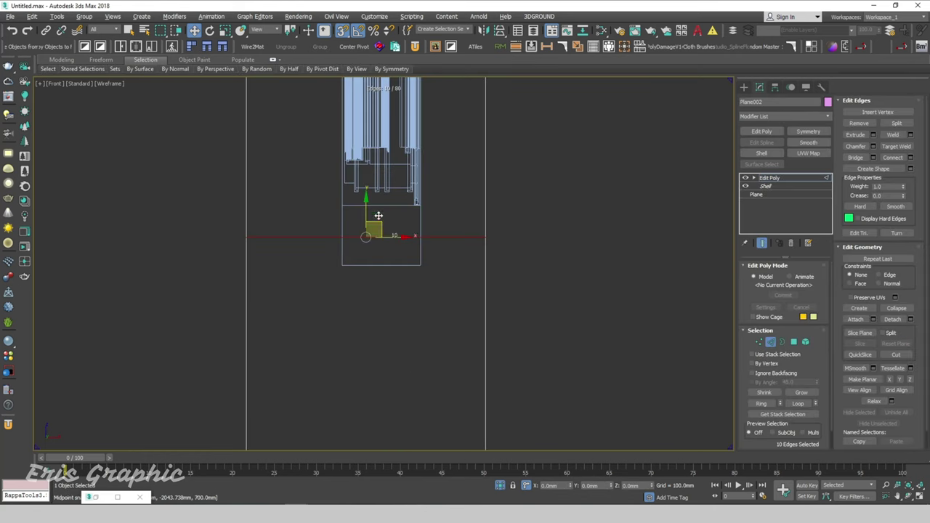
{"action": "left_click_drag", "start_coordinate": [413, 270], "coordinate": [412, 272]}
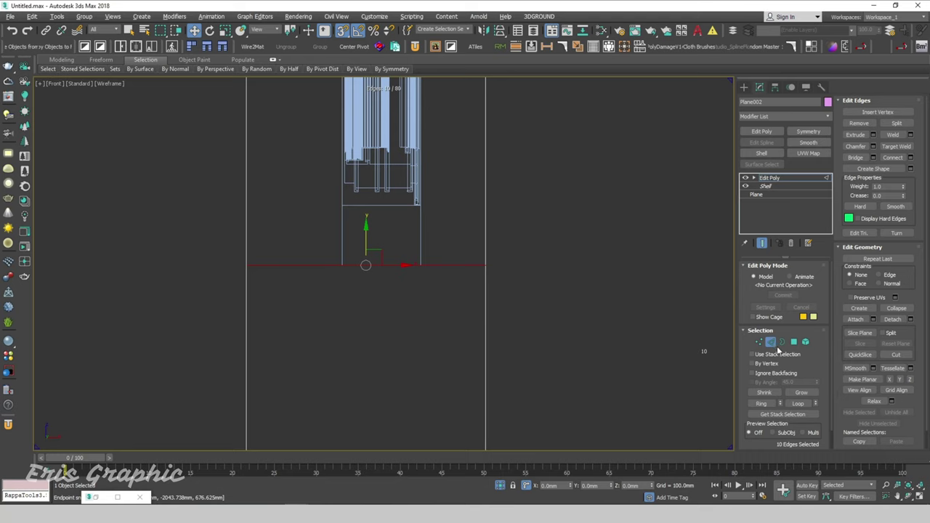
{"action": "left_click", "coordinate": [777, 347]}
{"action": "left_click", "coordinate": [560, 267]}
{"action": "mouse_move", "coordinate": [560, 267]}
{"action": "middle_mouse_down", "text": "alt"}
{"action": "mouse_move", "coordinate": [318, 263]}
{"action": "mouse_move", "coordinate": [496, 280]}
{"action": "middle_mouse_up", "text": "alt"}
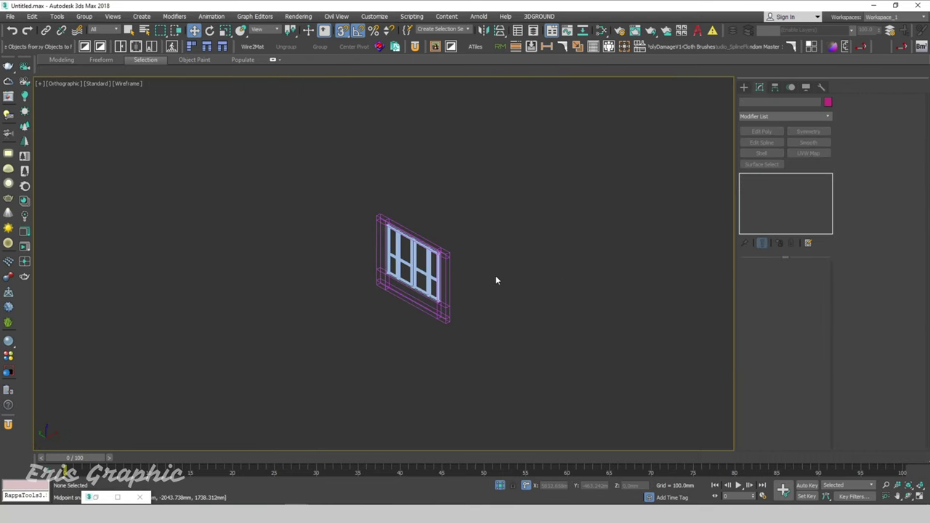
- Restore shaded display and unhide all the hidden room objects
{"action": "key", "text": "F3"}
{"action": "scroll", "coordinate": [474, 244], "scroll_direction": "up", "scroll_amount": 4}
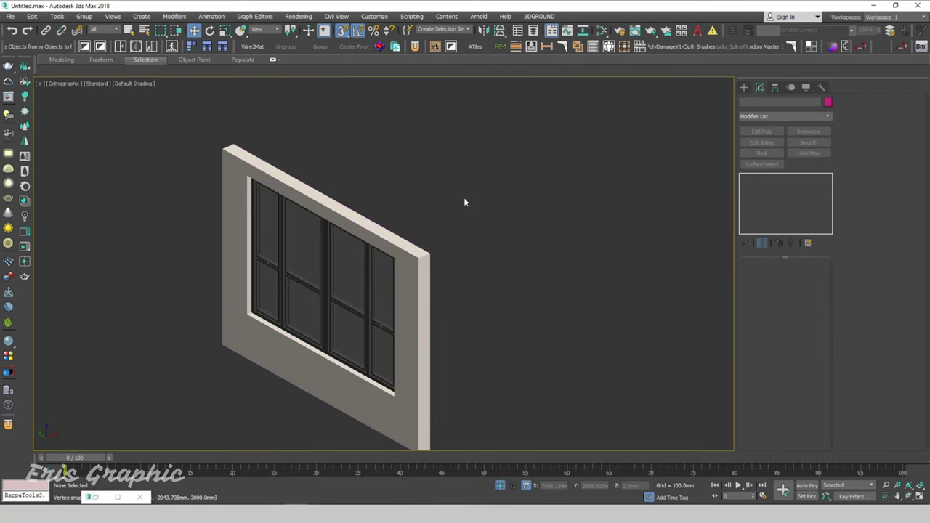
{"action": "right_click", "coordinate": [465, 202]}
{"action": "left_click", "coordinate": [485, 155]}
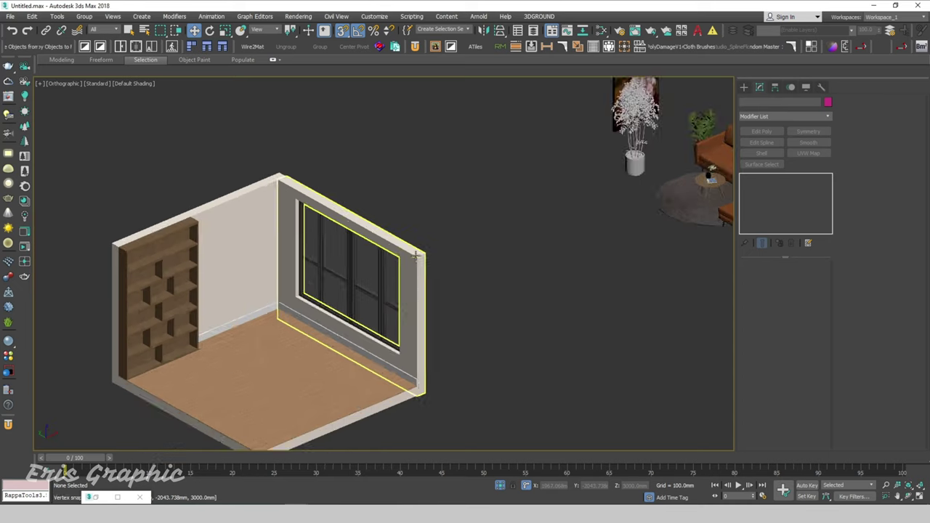
{"action": "scroll", "coordinate": [416, 256], "scroll_direction": "down", "scroll_amount": 3}
{"action": "left_click", "coordinate": [513, 276]}
{"action": "key", "text": "q"}
{"action": "key", "text": "t"}
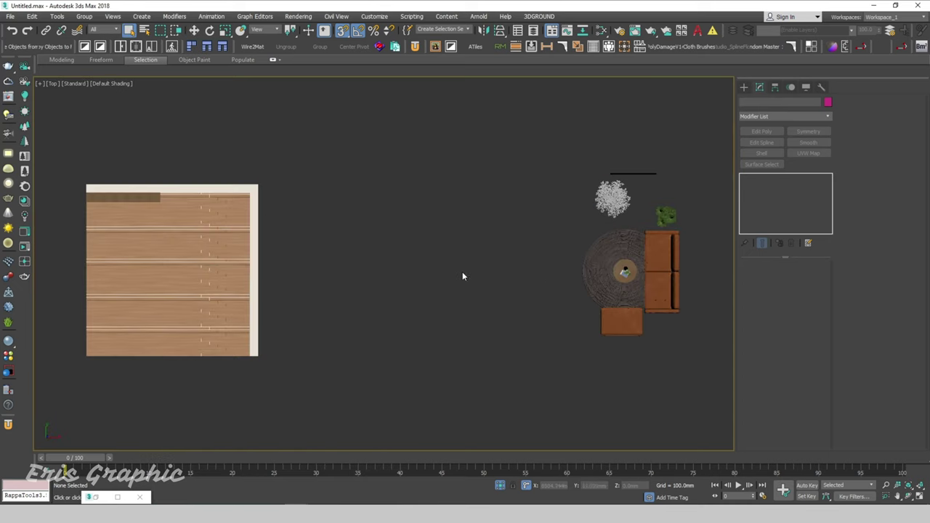
{"action": "left_click", "coordinate": [594, 274]}
- Move the sofa, table and rug group onto the wooden floor
{"action": "left_click", "coordinate": [701, 380]}
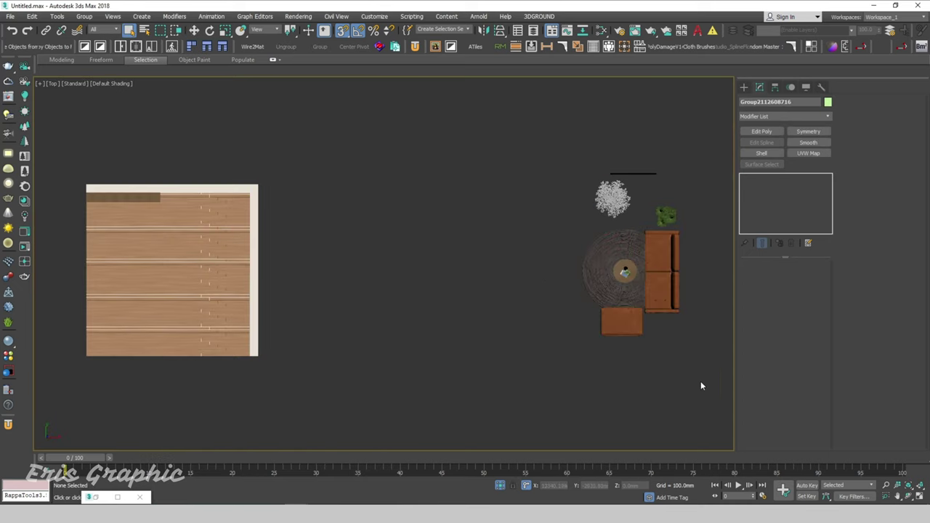
{"action": "left_click", "coordinate": [594, 274]}
{"action": "left_click", "coordinate": [195, 31]}
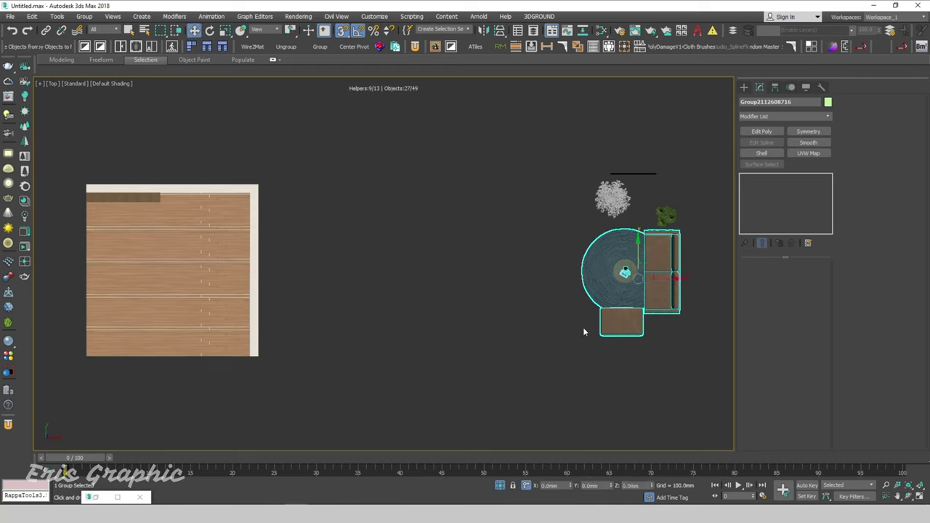
{"action": "left_click_drag", "start_coordinate": [665, 283], "coordinate": [224, 258]}
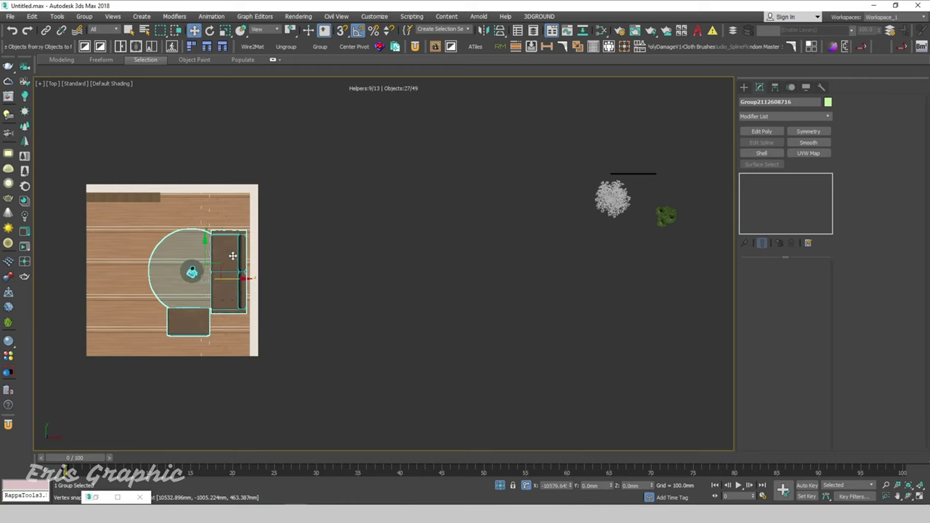
{"action": "middle_click_drag", "start_coordinate": [223, 257], "coordinate": [205, 308], "text": "alt"}
{"action": "key", "text": "z"}
{"action": "scroll", "coordinate": [204, 308], "scroll_direction": "down", "scroll_amount": 4}
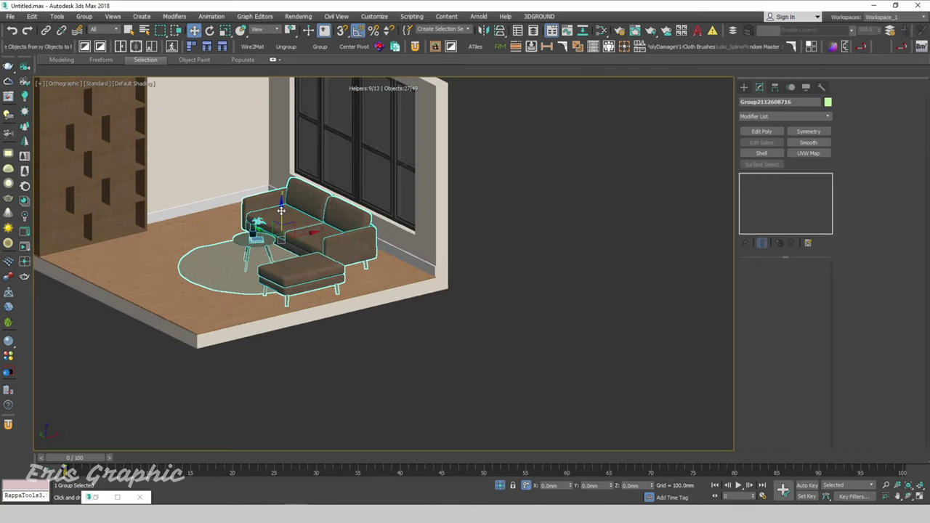
{"action": "left_click_drag", "start_coordinate": [251, 291], "coordinate": [256, 286]}
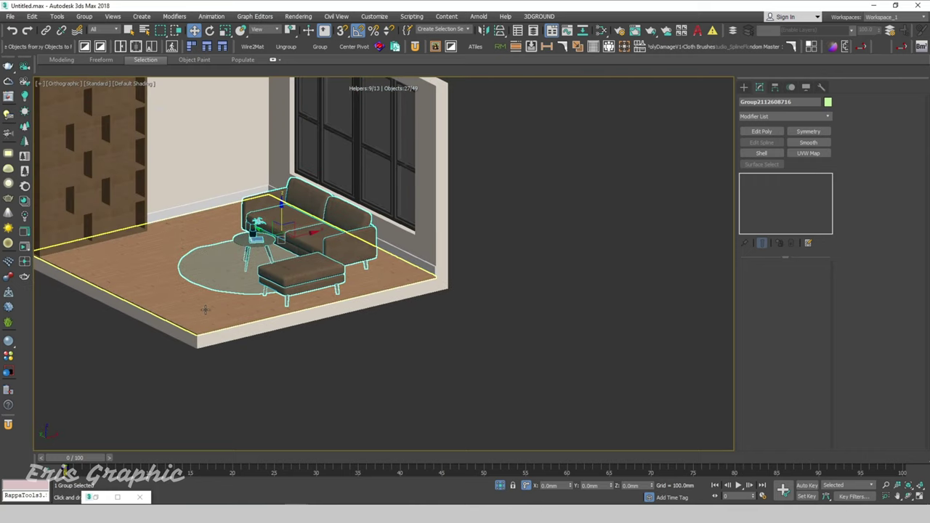
{"action": "scroll", "coordinate": [244, 317], "scroll_direction": "up", "scroll_amount": 3}
- Align the group to the floor on Z only, Current Minimum to Target Maximum
{"action": "key", "text": "alt+a"}
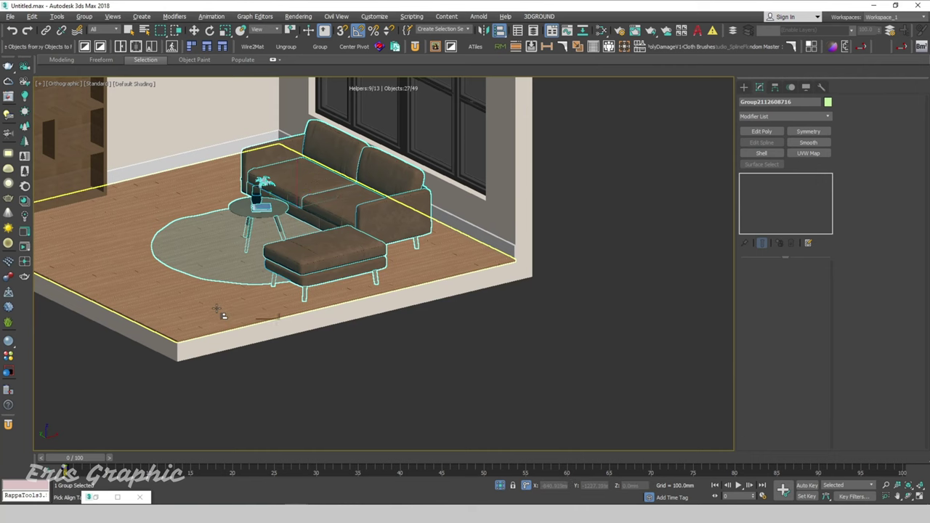
{"action": "left_click", "coordinate": [206, 300]}
{"action": "left_click", "coordinate": [429, 195]}
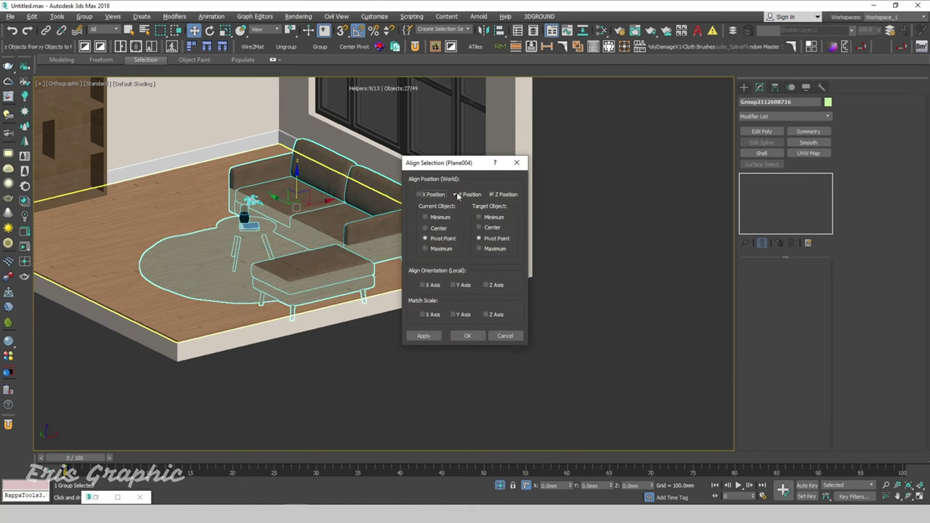
{"action": "left_click", "coordinate": [459, 195]}
{"action": "left_click", "coordinate": [426, 217]}
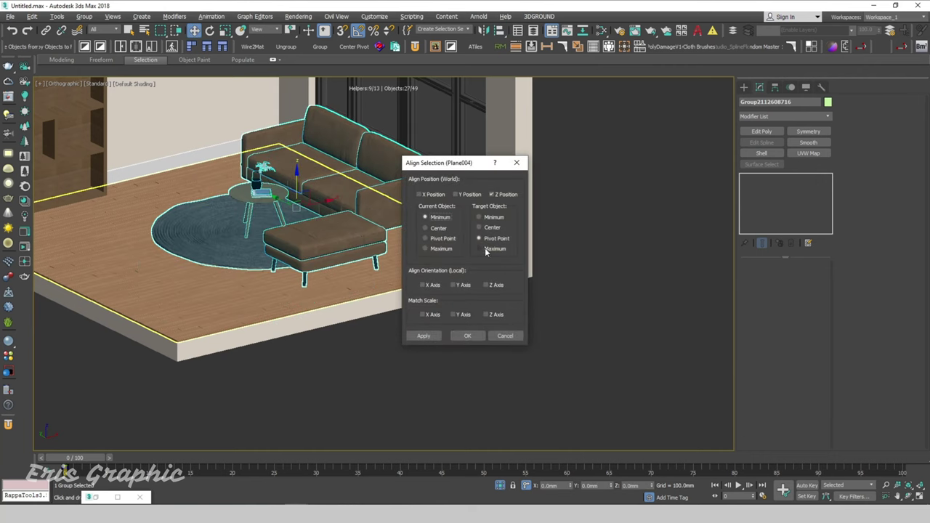
{"action": "left_click", "coordinate": [480, 249]}
{"action": "left_click", "coordinate": [469, 336]}
- Check the sofa group's placement from the front view, then return to the angled view
{"action": "left_click", "coordinate": [553, 351]}
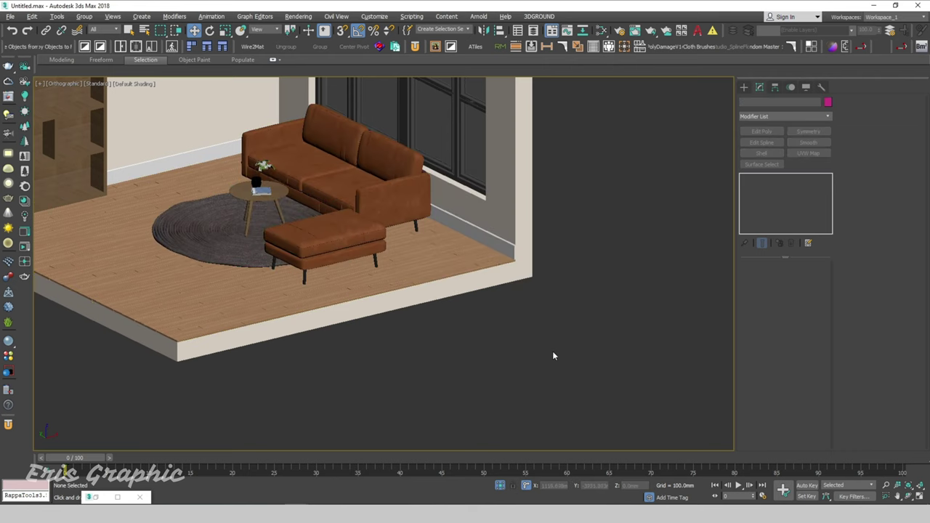
{"action": "key", "text": "f"}
{"action": "scroll", "coordinate": [185, 317], "scroll_direction": "up", "scroll_amount": 10}
{"action": "scroll", "coordinate": [262, 331], "scroll_direction": "down", "scroll_amount": 2}
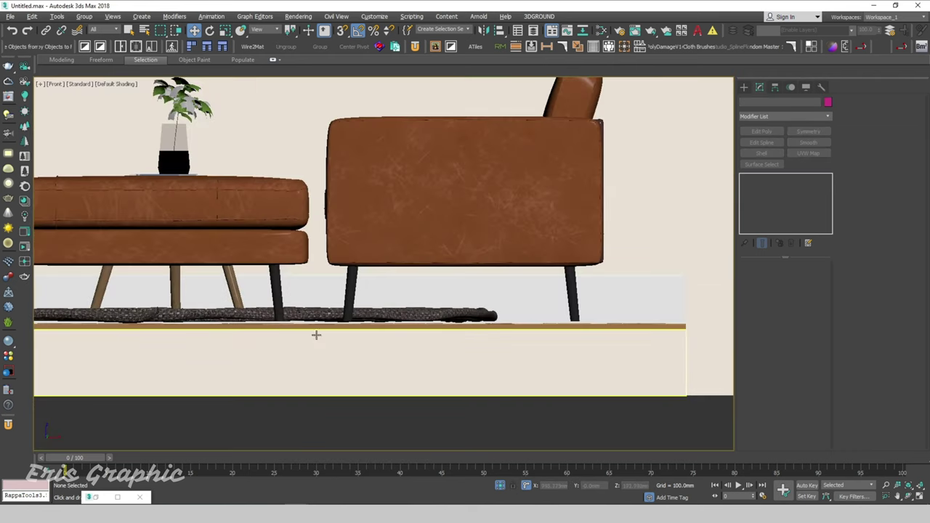
{"action": "left_click", "coordinate": [389, 314]}
{"action": "key", "text": "shift+z"}
{"action": "key", "text": "shift+z"}
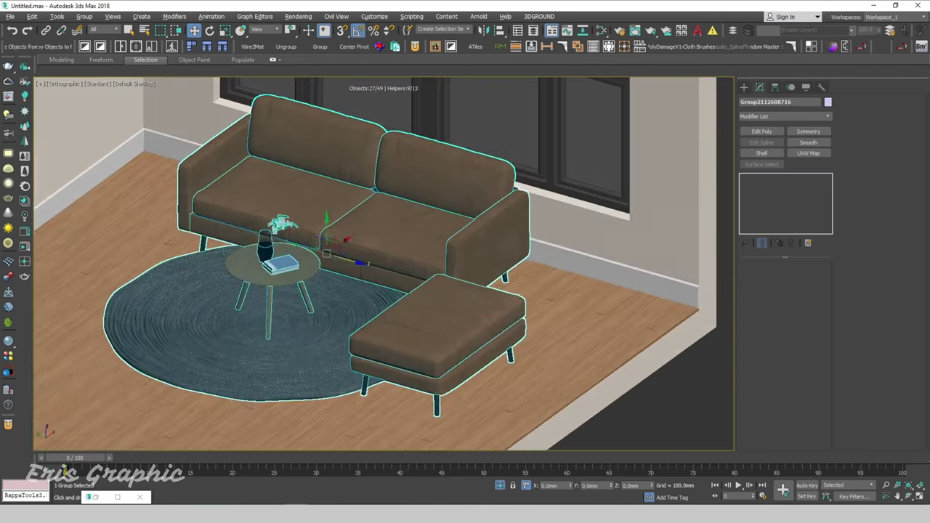
{"action": "key", "text": "shift+z"}
{"action": "left_click", "coordinate": [450, 279]}
{"action": "scroll", "coordinate": [440, 294], "scroll_direction": "down", "scroll_amount": 3}
- Move a potted plant group left toward the room
{"action": "key", "text": "t"}
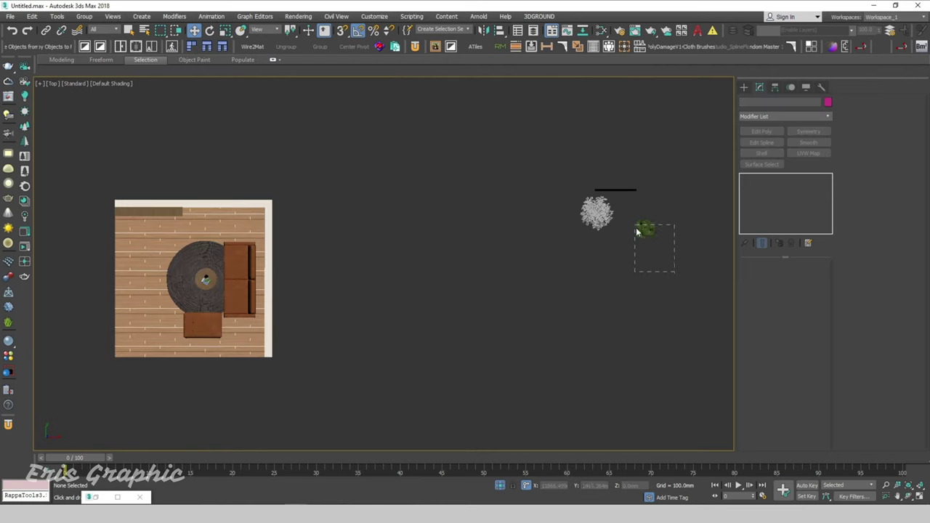
{"action": "left_click", "coordinate": [642, 228]}
{"action": "mouse_move", "coordinate": [656, 212]}
{"action": "left_mouse_down"}
{"action": "mouse_move", "coordinate": [394, 235]}
{"action": "mouse_move", "coordinate": [362, 214]}
{"action": "left_mouse_up"}
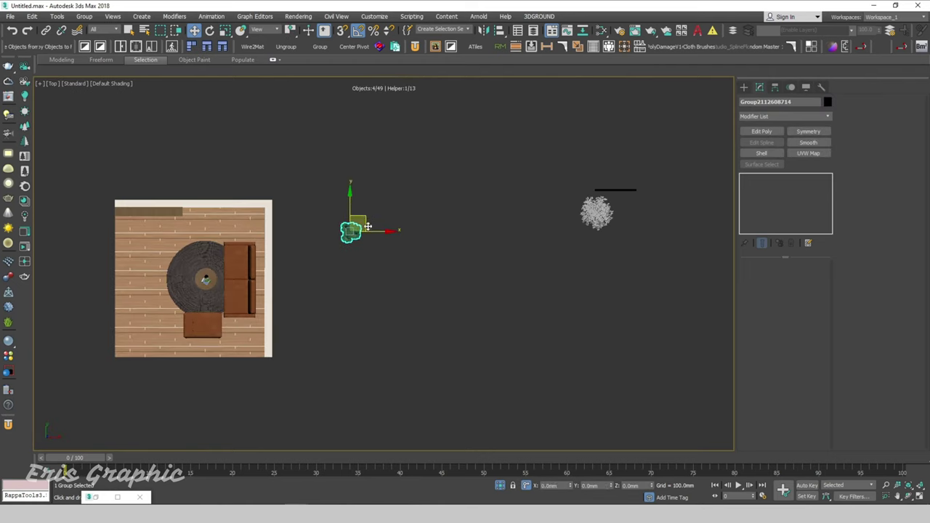
{"action": "left_click", "coordinate": [482, 262]}
- Place the painting onto the room's back wall
{"action": "mouse_move", "coordinate": [647, 211]}
{"action": "left_mouse_down"}
{"action": "mouse_move", "coordinate": [634, 178]}
{"action": "mouse_move", "coordinate": [240, 194]}
{"action": "left_mouse_up"}
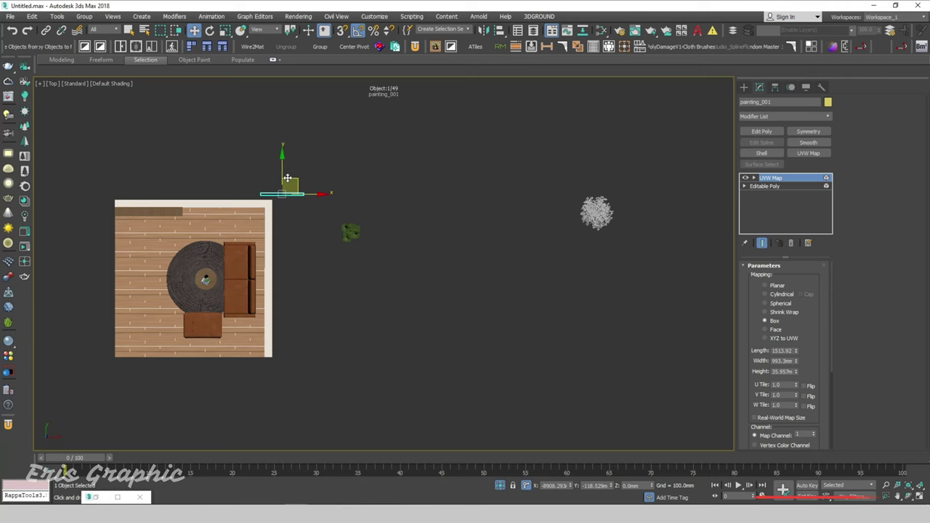
{"action": "middle_click_drag", "start_coordinate": [239, 194], "coordinate": [261, 235], "text": "alt"}
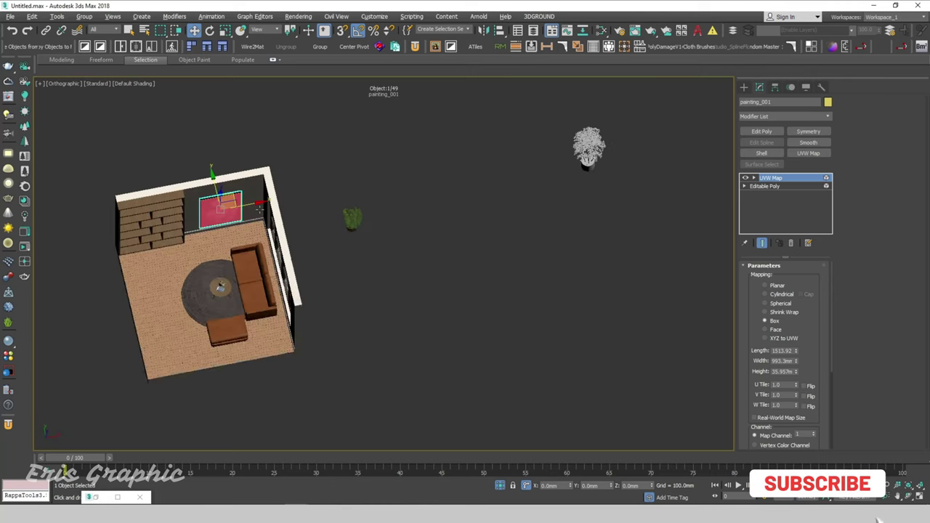
{"action": "key", "text": "z"}
{"action": "scroll", "coordinate": [261, 235], "scroll_direction": "down", "scroll_amount": 5}
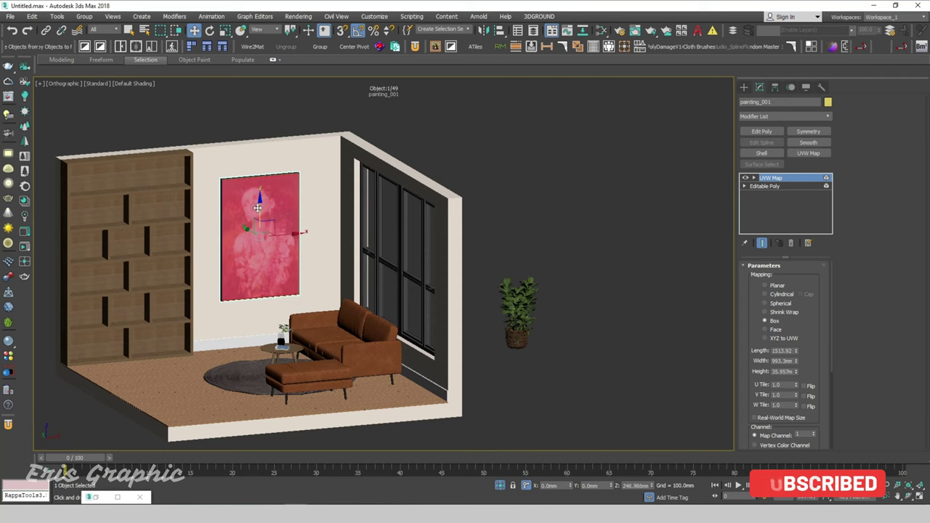
- In Top view, nudge the painting up flush against the back wall, then orbit back
{"action": "left_click", "coordinate": [450, 134]}
{"action": "middle_click_drag", "start_coordinate": [450, 134], "coordinate": [447, 220], "text": "alt"}
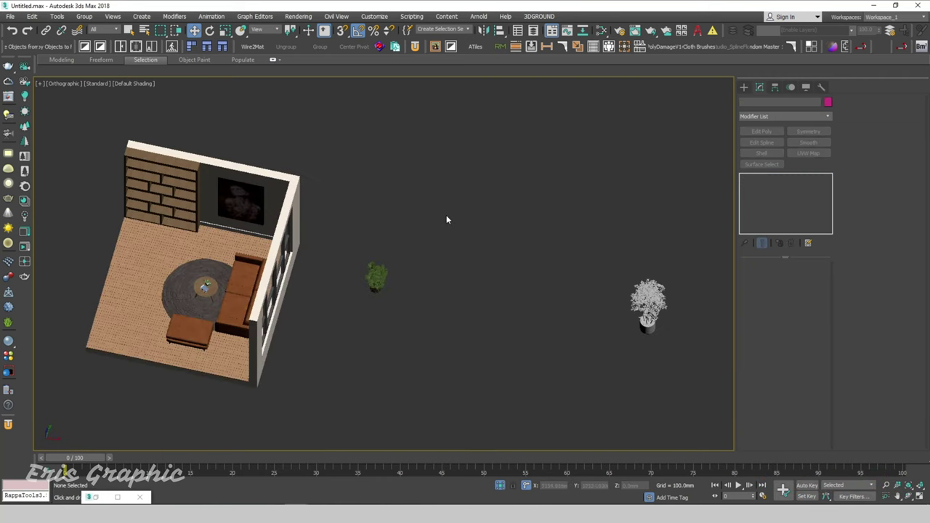
{"action": "key", "text": "t"}
{"action": "key", "text": "z"}
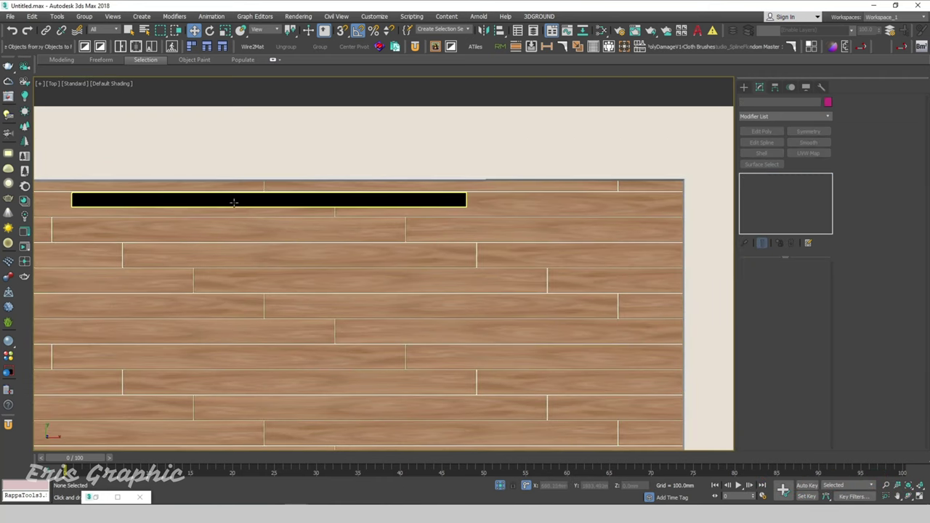
{"action": "left_click_drag", "start_coordinate": [271, 176], "coordinate": [272, 163]}
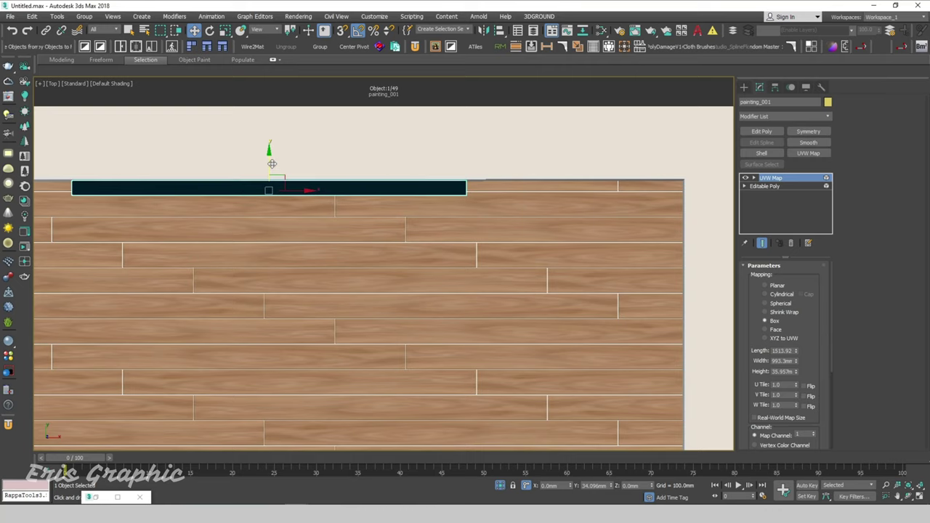
{"action": "scroll", "coordinate": [466, 225], "scroll_direction": "up", "scroll_amount": 4}
{"action": "scroll", "coordinate": [377, 203], "scroll_direction": "down", "scroll_amount": 5}
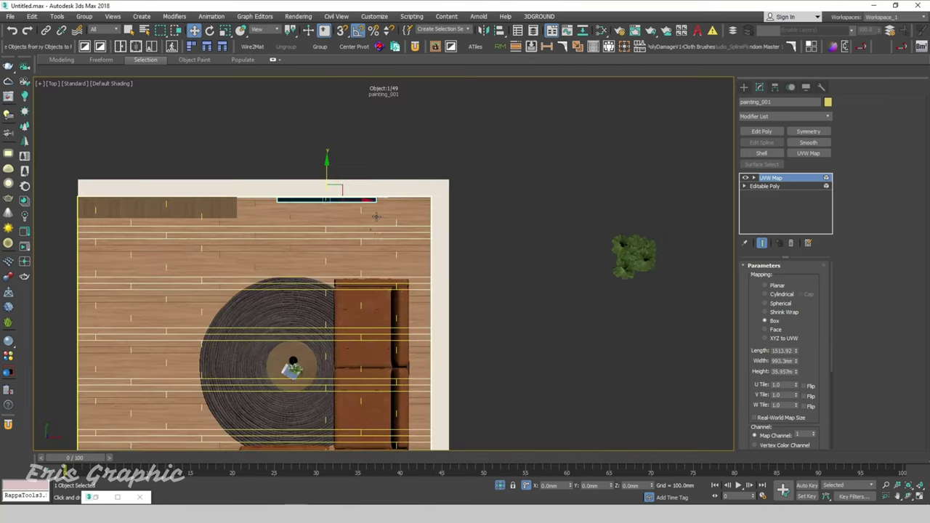
{"action": "mouse_move", "coordinate": [377, 203]}
{"action": "middle_mouse_down", "text": "alt"}
{"action": "mouse_move", "coordinate": [401, 176]}
{"action": "mouse_move", "coordinate": [405, 156]}
{"action": "mouse_move", "coordinate": [521, 98]}
{"action": "middle_mouse_up", "text": "alt"}
{"action": "left_click", "coordinate": [522, 98]}
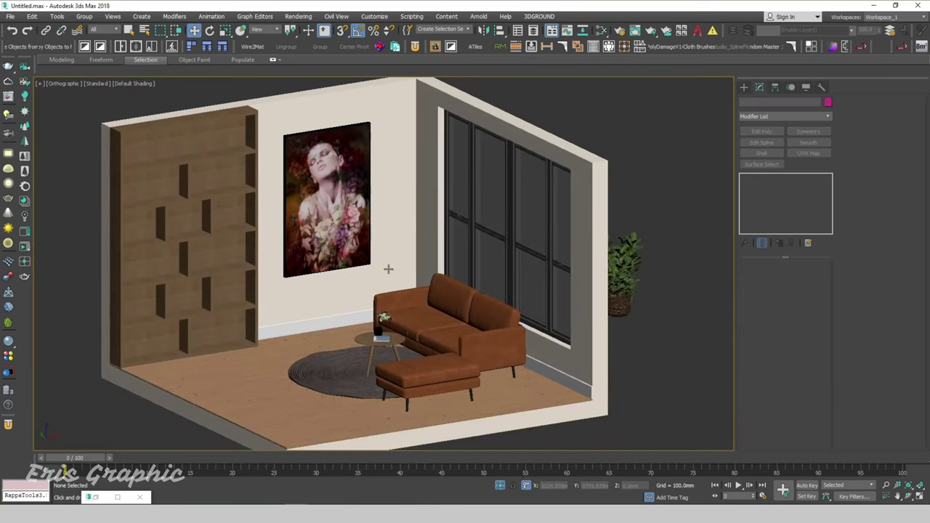
{"action": "scroll", "coordinate": [386, 268], "scroll_direction": "up", "scroll_amount": 5}
- Enable Straighten Corners in the baseboard Line001's Shell modifier parameters
{"action": "scroll", "coordinate": [344, 349], "scroll_direction": "up", "scroll_amount": 2}
{"action": "left_click", "coordinate": [345, 342]}
{"action": "scroll", "coordinate": [354, 325], "scroll_direction": "down", "scroll_amount": 4}
{"action": "middle_click_drag", "start_coordinate": [354, 325], "coordinate": [378, 356], "text": "alt"}
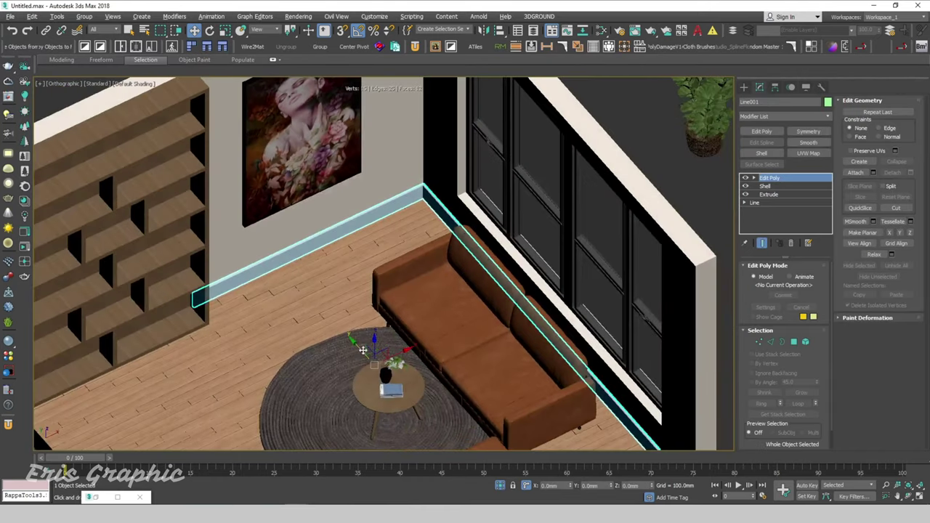
{"action": "scroll", "coordinate": [378, 356], "scroll_direction": "up", "scroll_amount": 2}
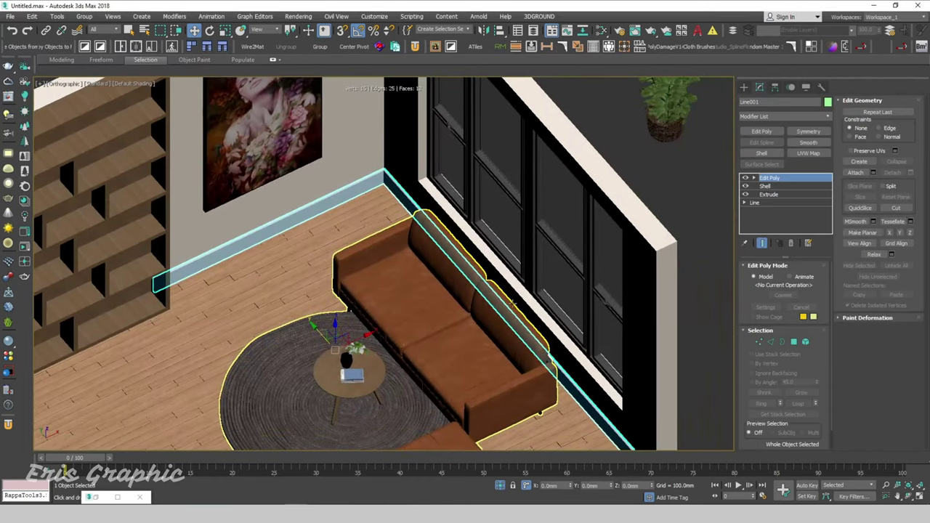
{"action": "left_click", "coordinate": [765, 187]}
{"action": "left_click_drag", "start_coordinate": [745, 378], "coordinate": [756, 264]}
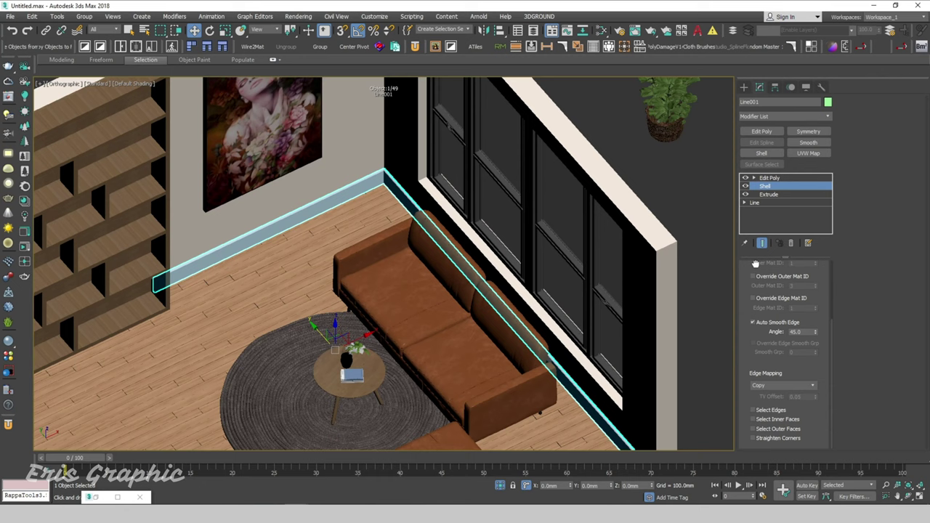
{"action": "scroll", "coordinate": [541, 242], "scroll_direction": "down", "scroll_amount": 5}
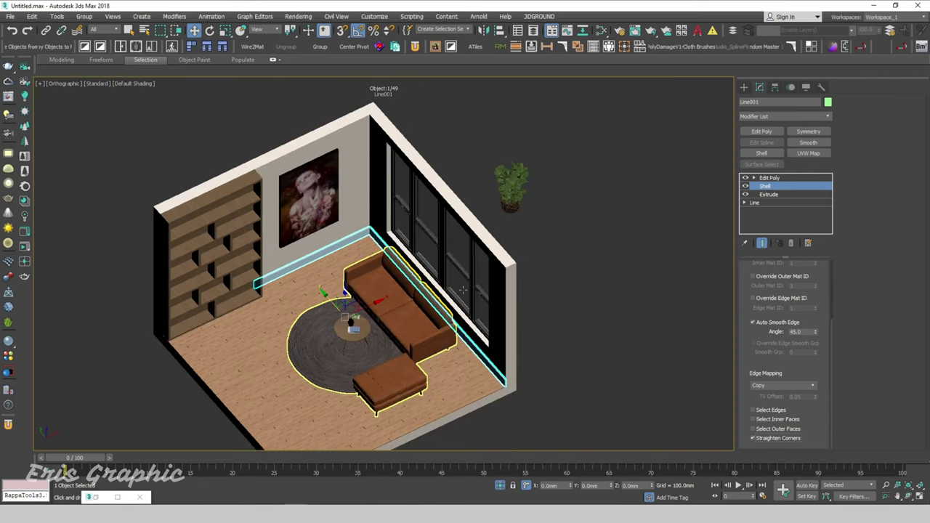
{"action": "left_click", "coordinate": [541, 242]}
{"action": "middle_click_drag", "start_coordinate": [534, 260], "coordinate": [529, 271], "text": "alt"}
- Move the plant into the window corner and align it onto the floor (Z min to max)
{"action": "left_click", "coordinate": [483, 213]}
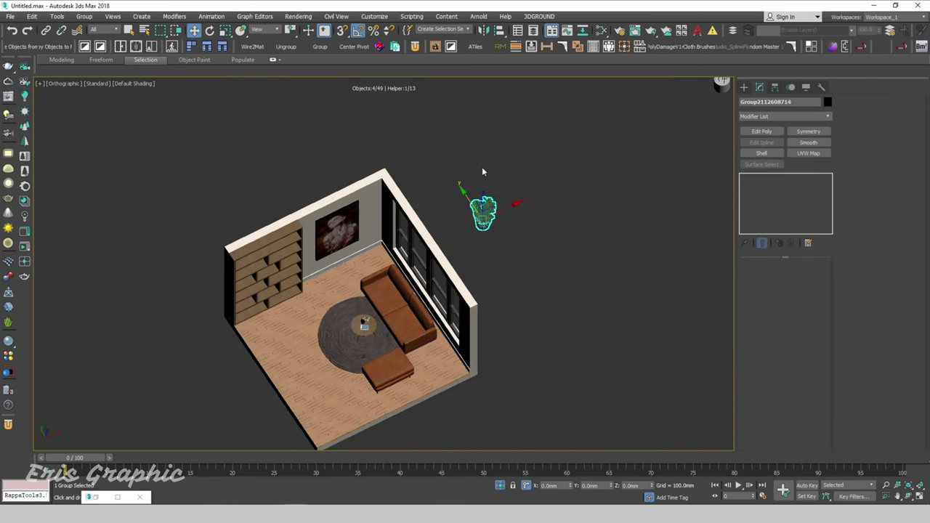
{"action": "key", "text": "t"}
{"action": "key", "text": "z"}
{"action": "scroll", "coordinate": [497, 268], "scroll_direction": "down", "scroll_amount": 10}
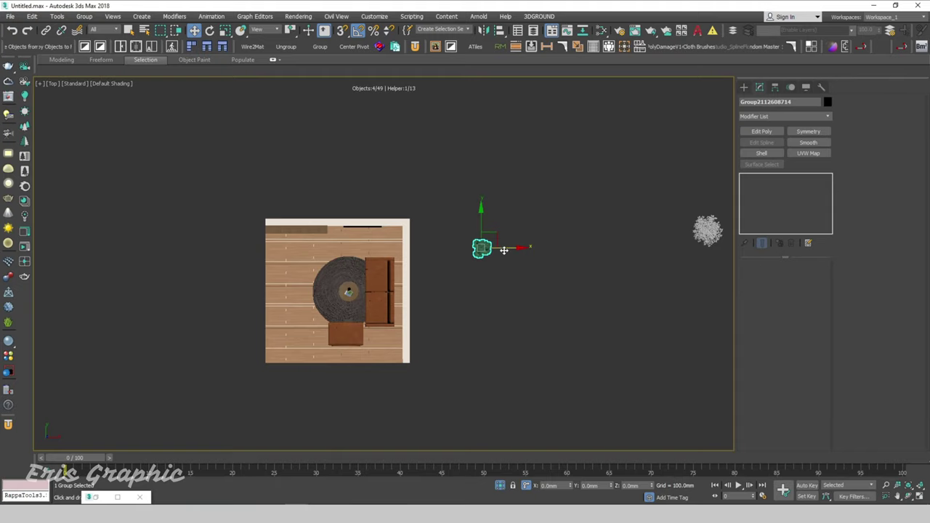
{"action": "scroll", "coordinate": [415, 237], "scroll_direction": "up", "scroll_amount": 5}
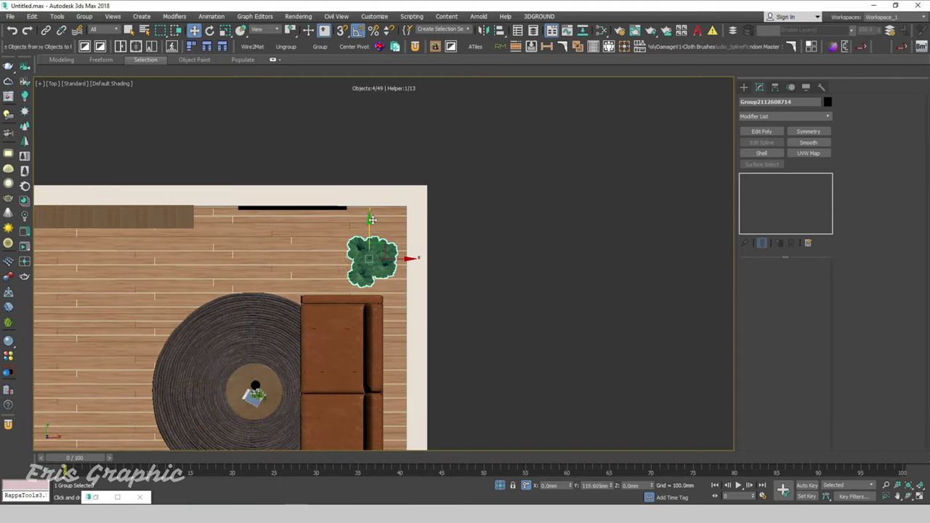
{"action": "mouse_move", "coordinate": [415, 237]}
{"action": "middle_mouse_down", "text": "alt"}
{"action": "mouse_move", "coordinate": [444, 175]}
{"action": "mouse_move", "coordinate": [407, 218]}
{"action": "middle_mouse_up", "text": "alt"}
{"action": "scroll", "coordinate": [407, 218], "scroll_direction": "up", "scroll_amount": 3}
{"action": "key", "text": "alt+a"}
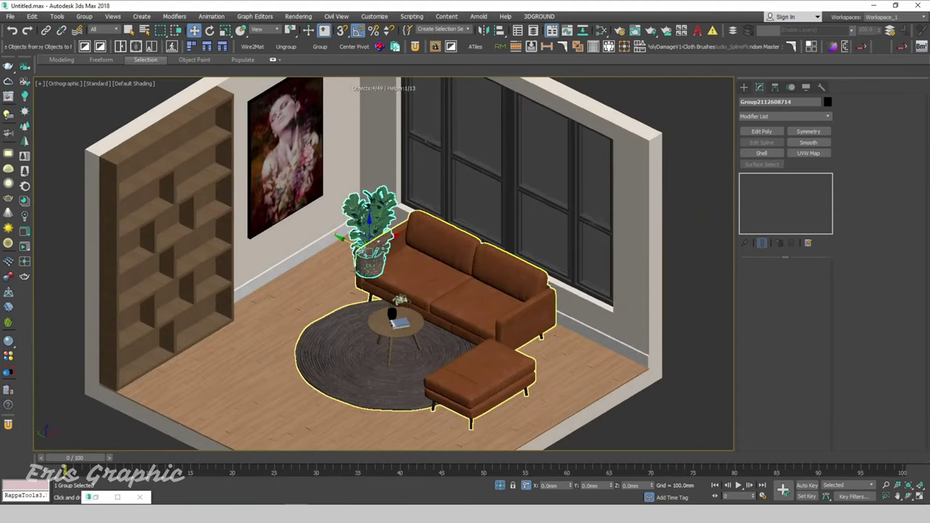
{"action": "left_click", "coordinate": [333, 277]}
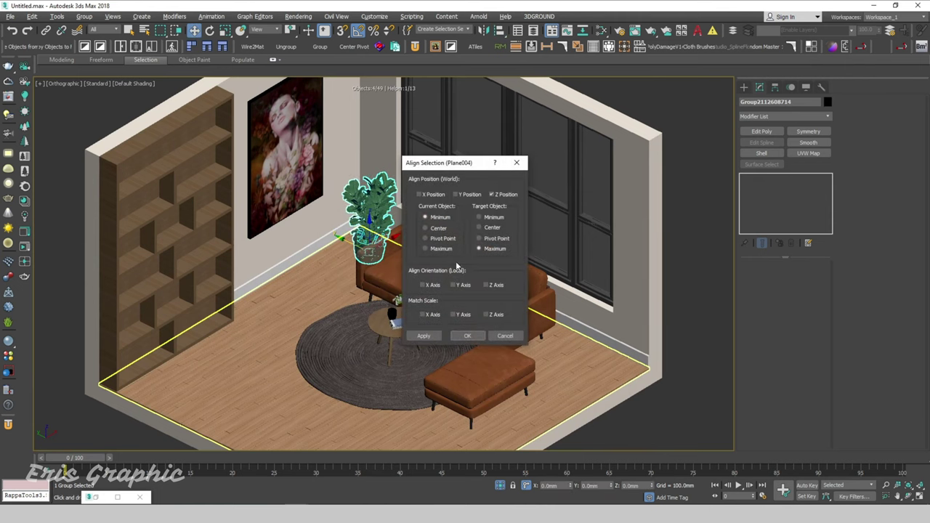
{"action": "left_click", "coordinate": [469, 337]}
{"action": "left_click", "coordinate": [692, 277]}
- Shift the sofa and rug group to the right
{"action": "mouse_move", "coordinate": [692, 277]}
{"action": "middle_mouse_down", "text": "alt"}
{"action": "mouse_move", "coordinate": [474, 336]}
{"action": "mouse_move", "coordinate": [507, 299]}
{"action": "middle_mouse_up", "text": "alt"}
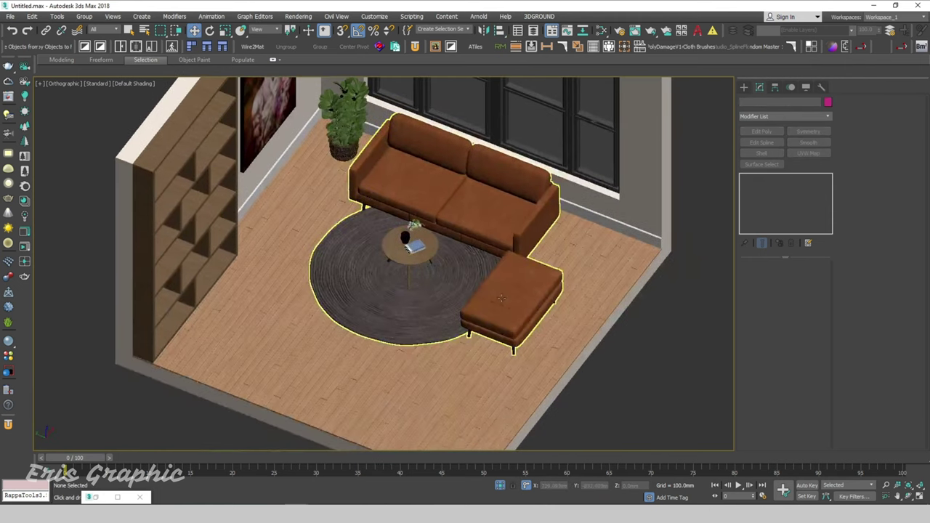
{"action": "left_click", "coordinate": [507, 299]}
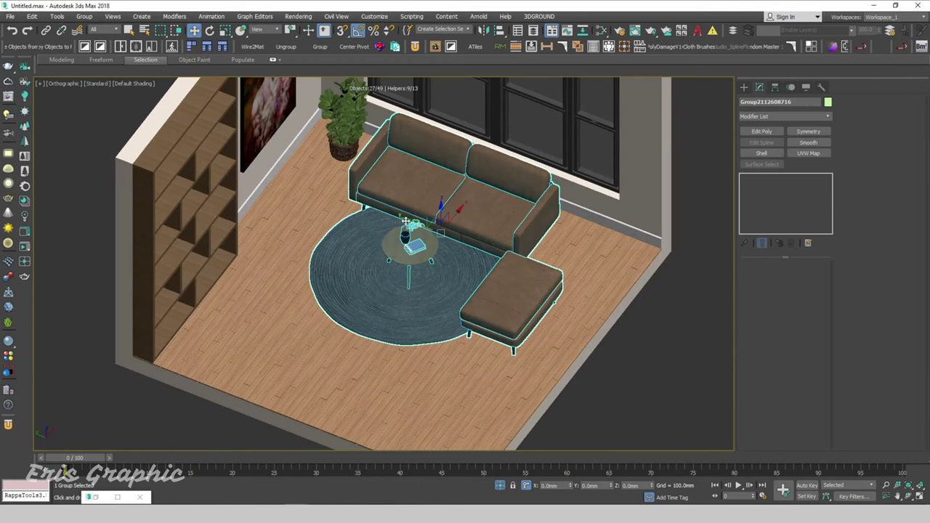
{"action": "left_click_drag", "start_coordinate": [407, 222], "coordinate": [471, 261]}
{"action": "scroll", "coordinate": [471, 260], "scroll_direction": "up", "scroll_amount": 1}
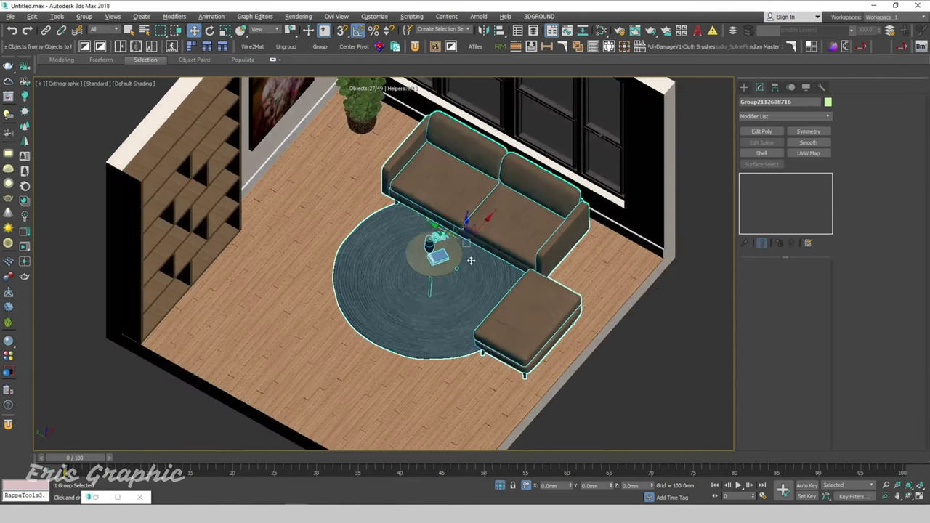
{"action": "scroll", "coordinate": [471, 260], "scroll_direction": "down", "scroll_amount": 3}
{"action": "mouse_move", "coordinate": [472, 261]}
{"action": "middle_mouse_down", "text": "alt"}
{"action": "mouse_move", "coordinate": [571, 321]}
{"action": "mouse_move", "coordinate": [589, 282]}
{"action": "mouse_move", "coordinate": [561, 311]}
{"action": "mouse_move", "coordinate": [549, 300]}
{"action": "middle_mouse_up", "text": "alt"}
{"action": "scroll", "coordinate": [571, 321], "scroll_direction": "down", "scroll_amount": 2}
{"action": "left_click", "coordinate": [571, 321]}
- Delete the stray plant left outside the room
{"action": "scroll", "coordinate": [548, 300], "scroll_direction": "down", "scroll_amount": 2}
{"action": "left_click", "coordinate": [581, 191]}
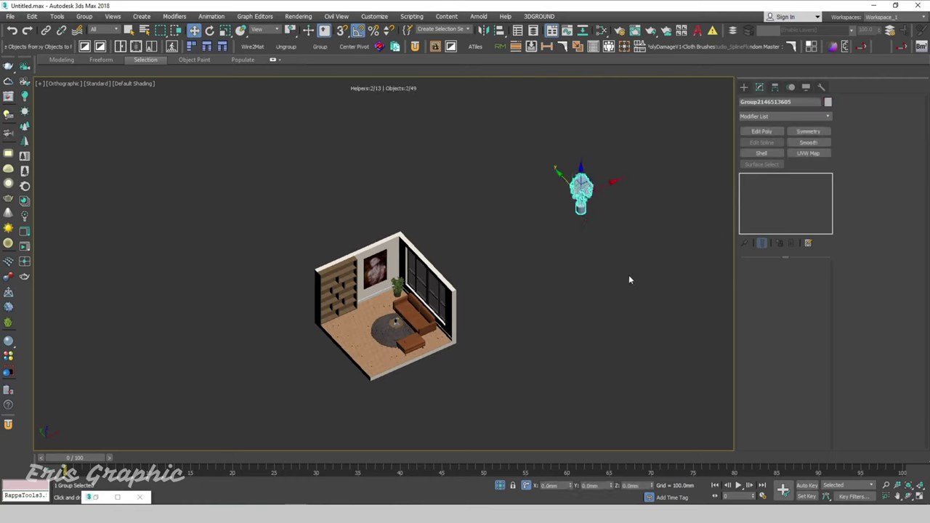
{"action": "key", "text": "Delete"}
{"action": "scroll", "coordinate": [451, 304], "scroll_direction": "up", "scroll_amount": 3}
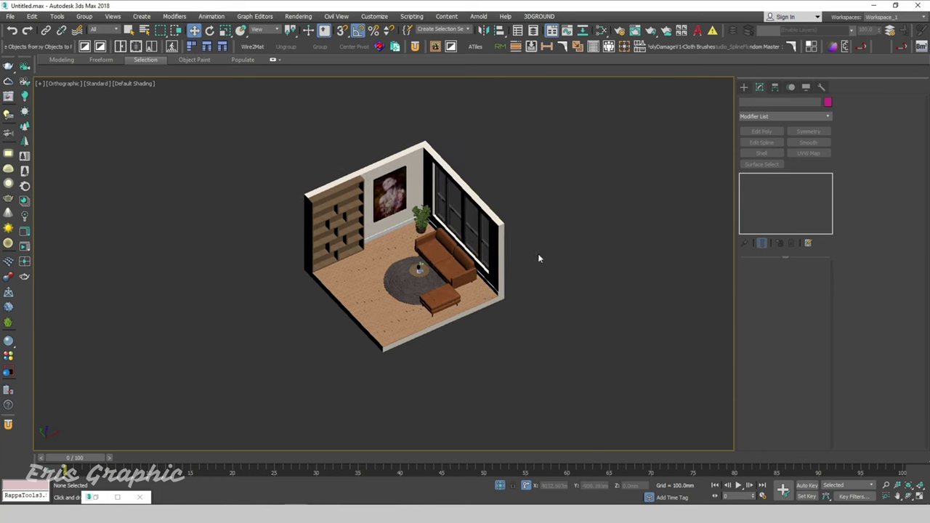
- Give the bookshelf a Box UVW Map with height 1156.80 and width 10512.0
{"action": "left_click", "coordinate": [433, 240]}
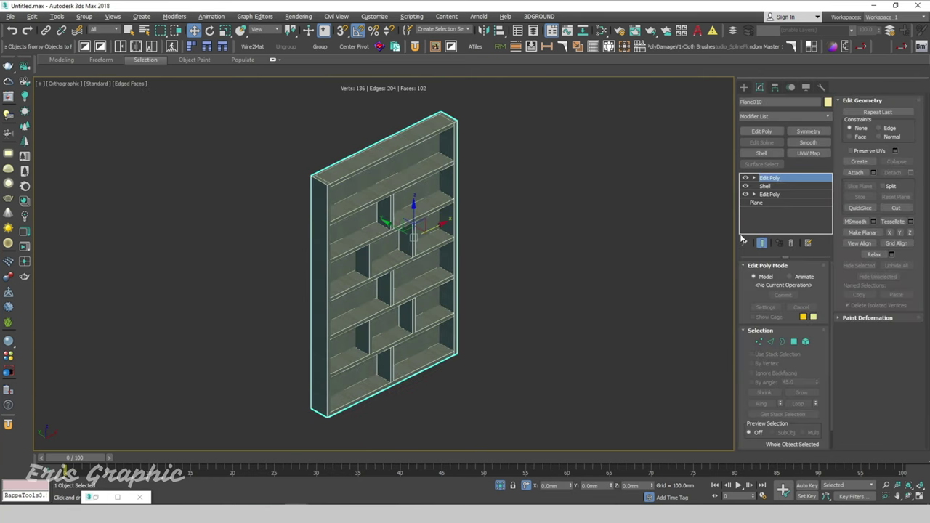
{"action": "left_click", "coordinate": [809, 153]}
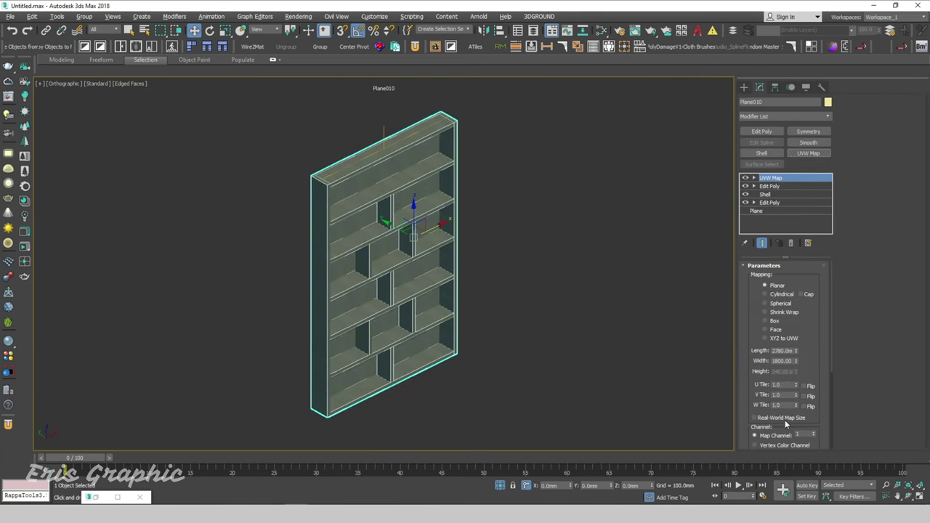
{"action": "left_click", "coordinate": [774, 321]}
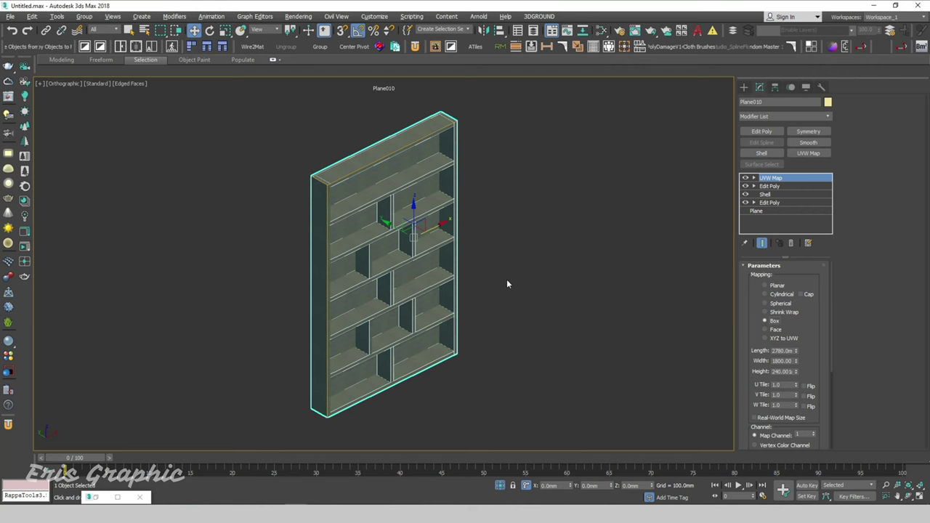
{"action": "scroll", "coordinate": [308, 183], "scroll_direction": "up", "scroll_amount": 10}
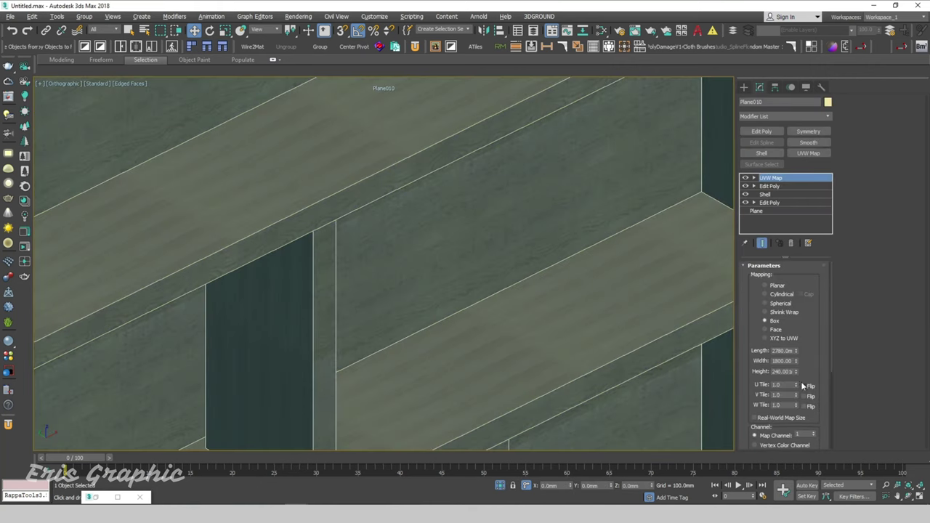
{"action": "left_click_drag", "start_coordinate": [797, 370], "coordinate": [763, 151]}
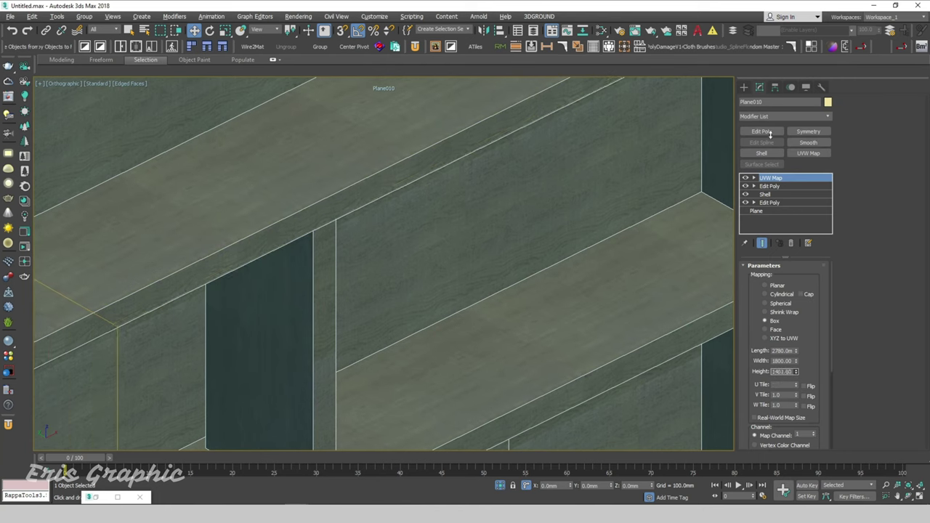
{"action": "scroll", "coordinate": [336, 180], "scroll_direction": "down", "scroll_amount": 5}
{"action": "scroll", "coordinate": [337, 181], "scroll_direction": "down", "scroll_amount": 5}
{"action": "scroll", "coordinate": [337, 180], "scroll_direction": "up", "scroll_amount": 5}
{"action": "scroll", "coordinate": [304, 262], "scroll_direction": "up", "scroll_amount": 3}
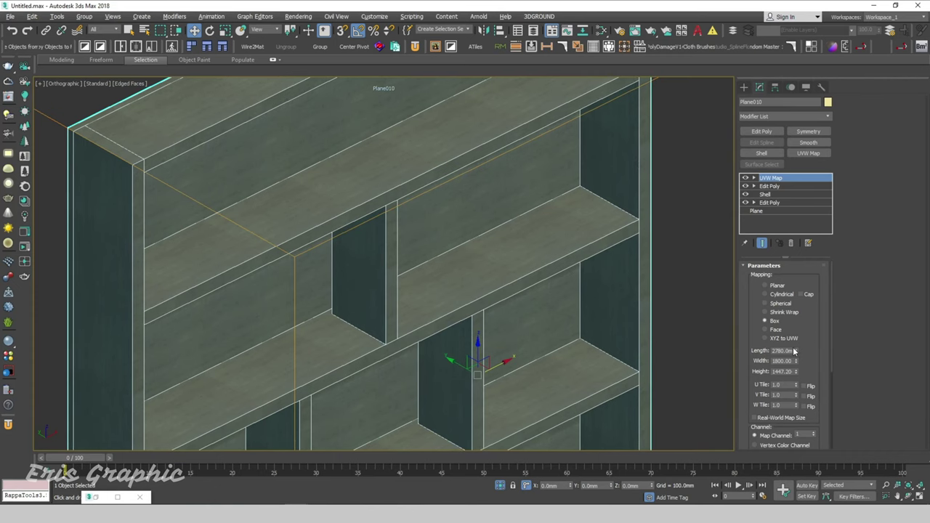
{"action": "left_click_drag", "start_coordinate": [795, 351], "coordinate": [797, 353]}
{"action": "left_click_drag", "start_coordinate": [797, 369], "coordinate": [784, 274]}
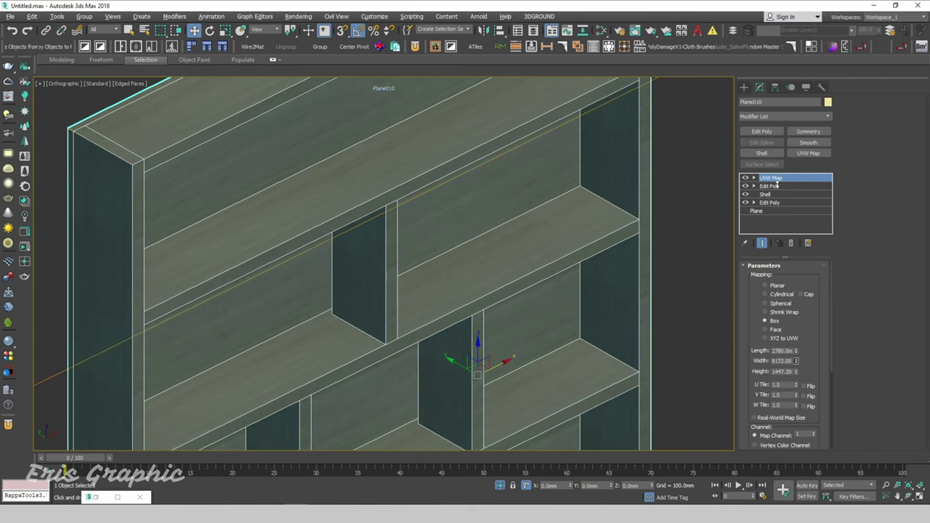
{"action": "left_click_drag", "start_coordinate": [777, 185], "coordinate": [767, 125]}
- Reselect the bookshelf and copy its UVW Map modifier
{"action": "scroll", "coordinate": [461, 204], "scroll_direction": "down", "scroll_amount": 5}
{"action": "left_click", "coordinate": [579, 203]}
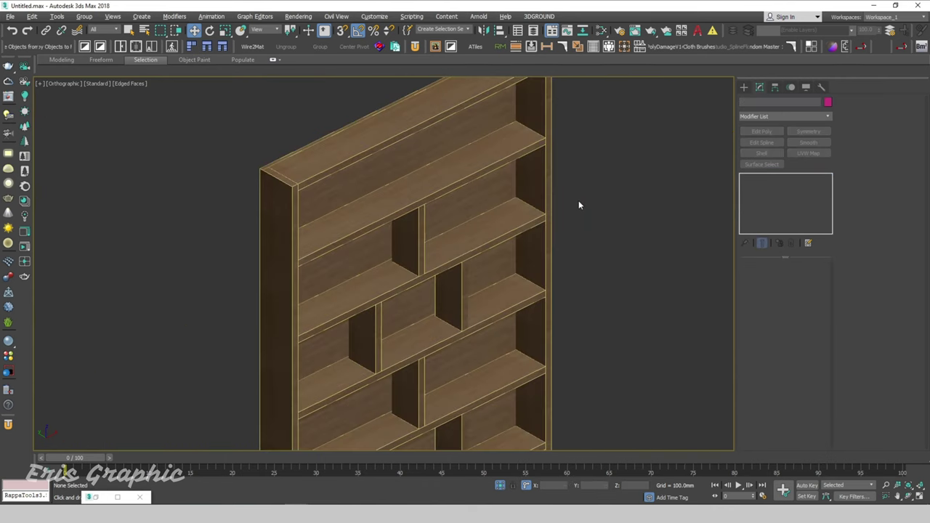
{"action": "mouse_move", "coordinate": [579, 204]}
{"action": "middle_mouse_down"}
{"action": "mouse_move", "coordinate": [534, 221]}
{"action": "mouse_move", "coordinate": [521, 239]}
{"action": "middle_mouse_up"}
{"action": "scroll", "coordinate": [467, 267], "scroll_direction": "down", "scroll_amount": 3}
{"action": "scroll", "coordinate": [520, 239], "scroll_direction": "up", "scroll_amount": 3}
{"action": "scroll", "coordinate": [511, 314], "scroll_direction": "up", "scroll_amount": 3}
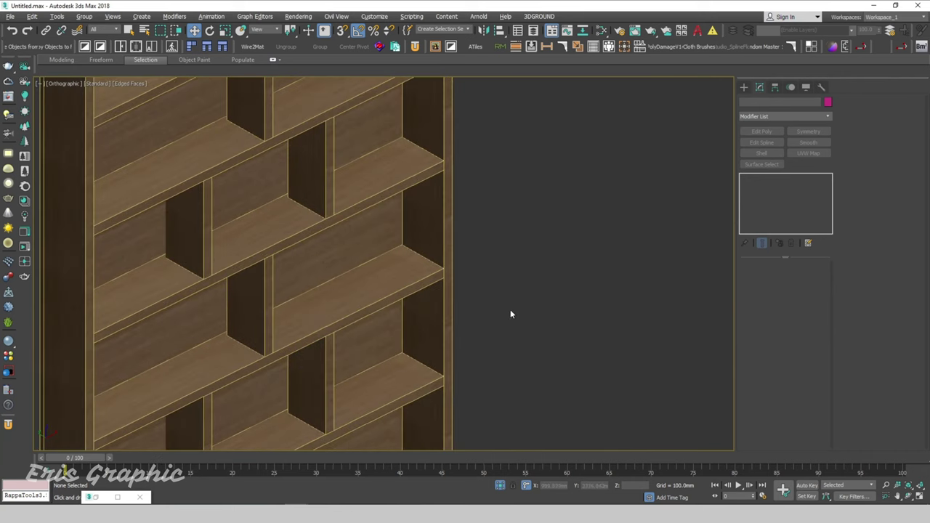
{"action": "scroll", "coordinate": [336, 180], "scroll_direction": "up", "scroll_amount": 2}
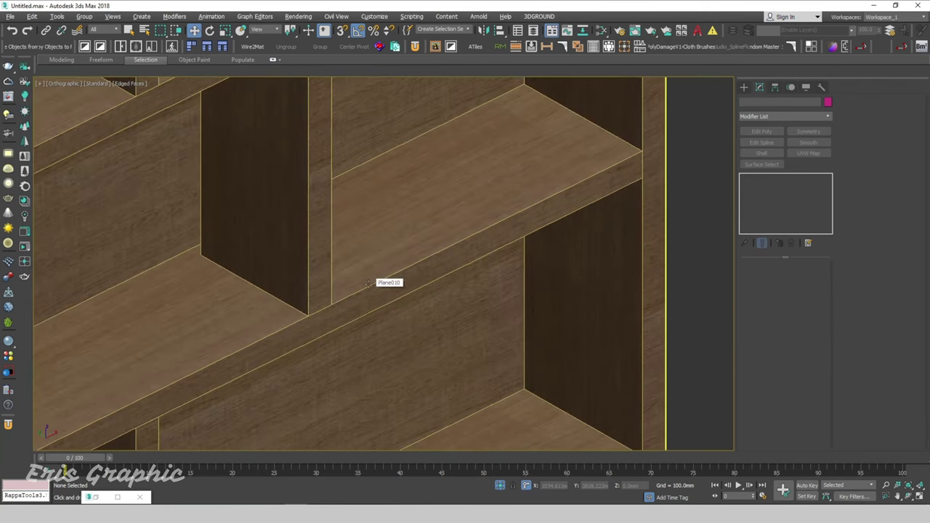
{"action": "scroll", "coordinate": [374, 282], "scroll_direction": "down", "scroll_amount": 2}
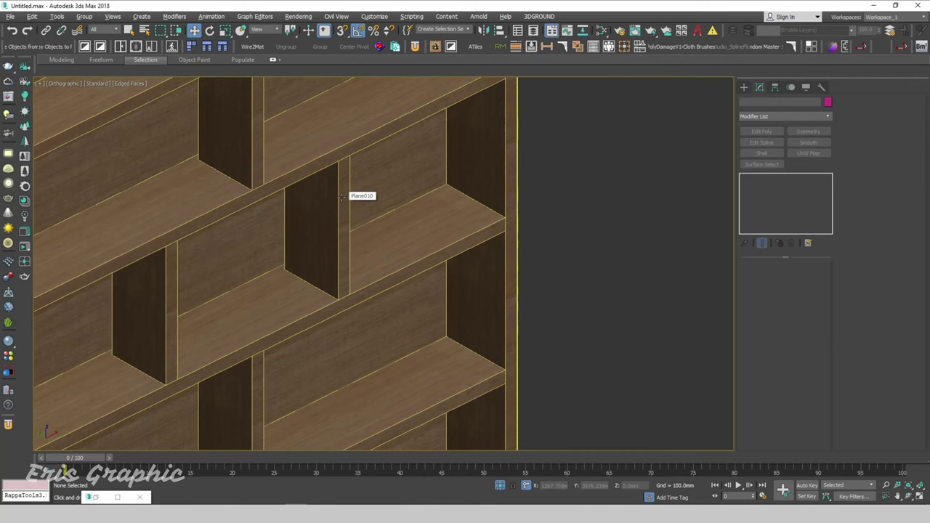
{"action": "middle_click_drag", "start_coordinate": [597, 287], "coordinate": [621, 257]}
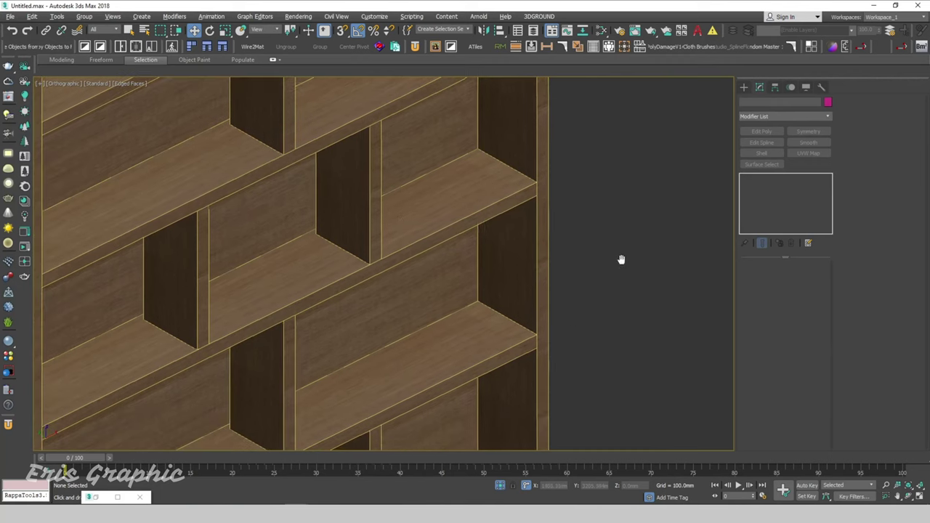
{"action": "scroll", "coordinate": [620, 255], "scroll_direction": "down", "scroll_amount": 2}
{"action": "left_click", "coordinate": [560, 276]}
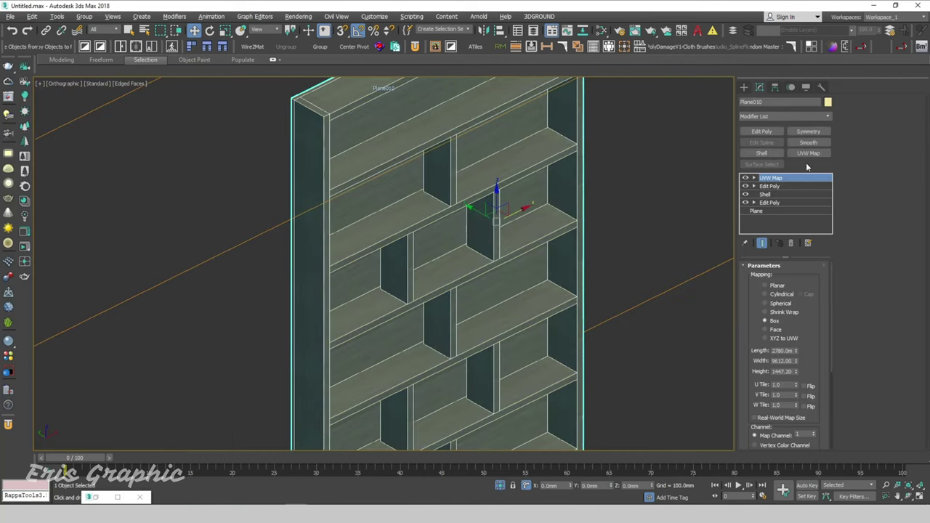
{"action": "right_click", "coordinate": [781, 193]}
{"action": "left_click", "coordinate": [807, 218]}
- Add an Edit Poly and select the right side panel plus three dividers as polygons
{"action": "left_click", "coordinate": [762, 130]}
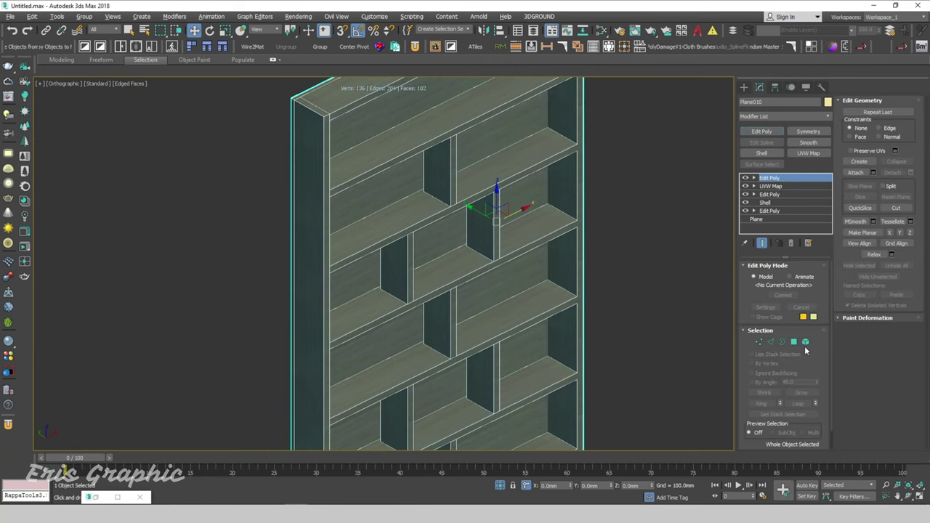
{"action": "left_click", "coordinate": [805, 347]}
{"action": "middle_click_drag", "start_coordinate": [601, 181], "coordinate": [560, 255]}
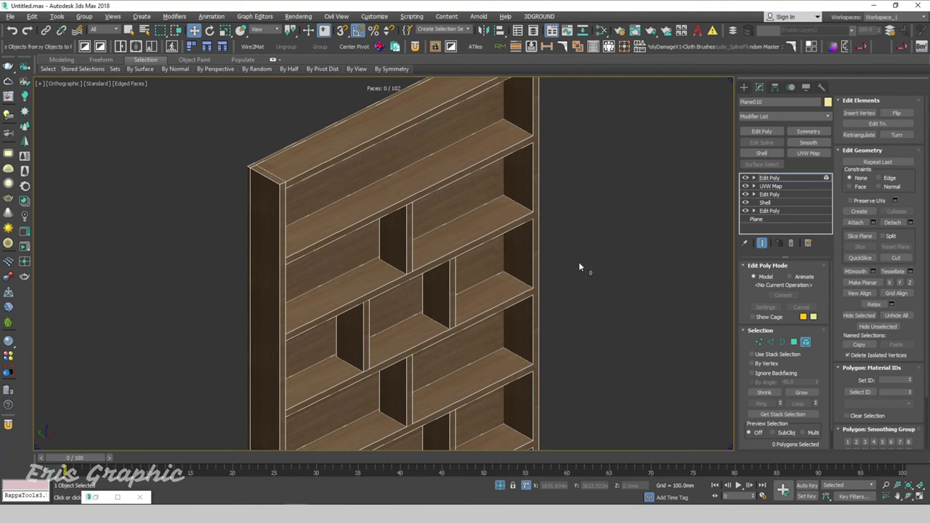
{"action": "left_click", "coordinate": [530, 181]}
{"action": "key", "text": "q"}
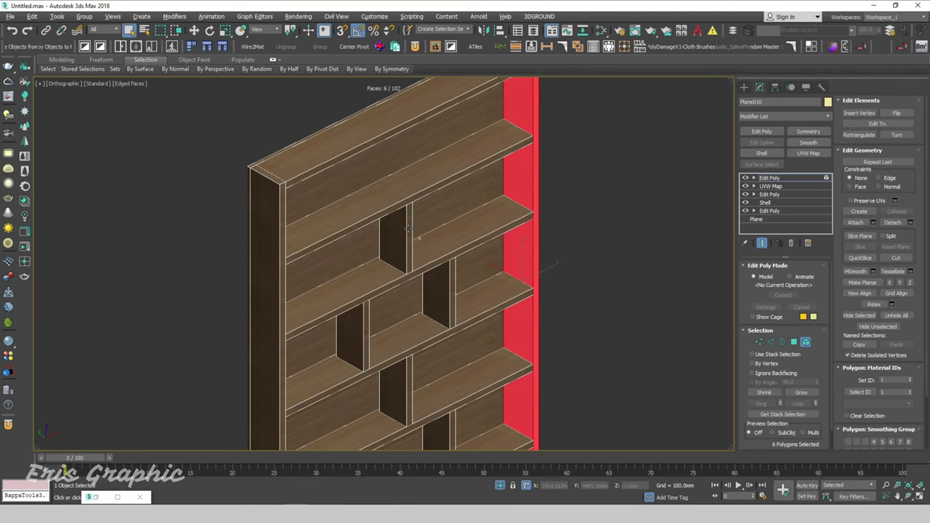
{"action": "left_click", "coordinate": [413, 227], "text": "ctrl"}
{"action": "left_click", "coordinate": [451, 298], "text": "ctrl"}
{"action": "left_click", "coordinate": [362, 329], "text": "ctrl"}
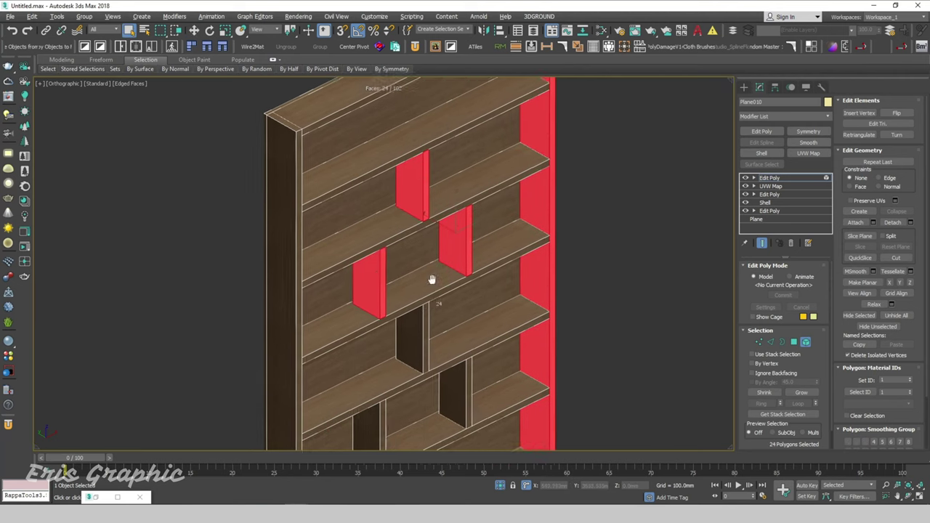
- Add the remaining vertical dividers and the left side panel to the face selection
{"action": "middle_click_drag", "start_coordinate": [398, 378], "coordinate": [434, 276]}
{"action": "left_click", "coordinate": [438, 292], "text": "ctrl"}
{"action": "left_click", "coordinate": [480, 340], "text": "ctrl"}
{"action": "left_click", "coordinate": [393, 383], "text": "ctrl"}
{"action": "middle_click_drag", "start_coordinate": [393, 383], "coordinate": [402, 282]}
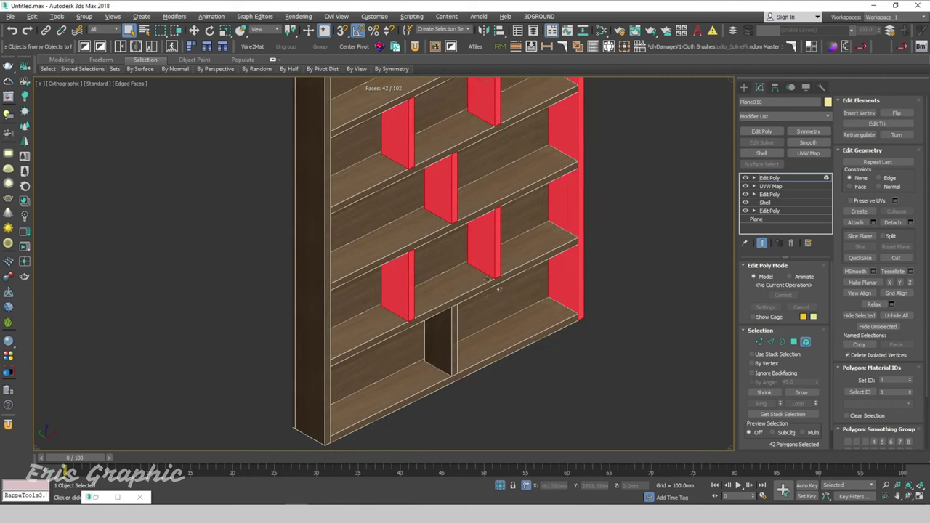
{"action": "left_click", "coordinate": [436, 334], "text": "ctrl"}
{"action": "left_click", "coordinate": [320, 285], "text": "ctrl"}
{"action": "middle_click_drag", "start_coordinate": [320, 285], "coordinate": [354, 244], "text": "alt"}
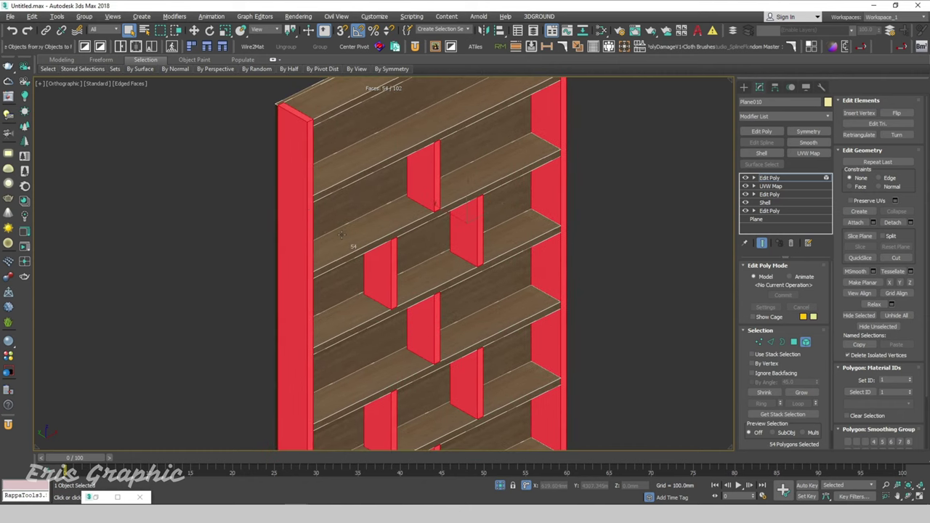
- Paste the copied UVW Map onto the selected panel and divider faces
{"action": "right_click", "coordinate": [783, 182]}
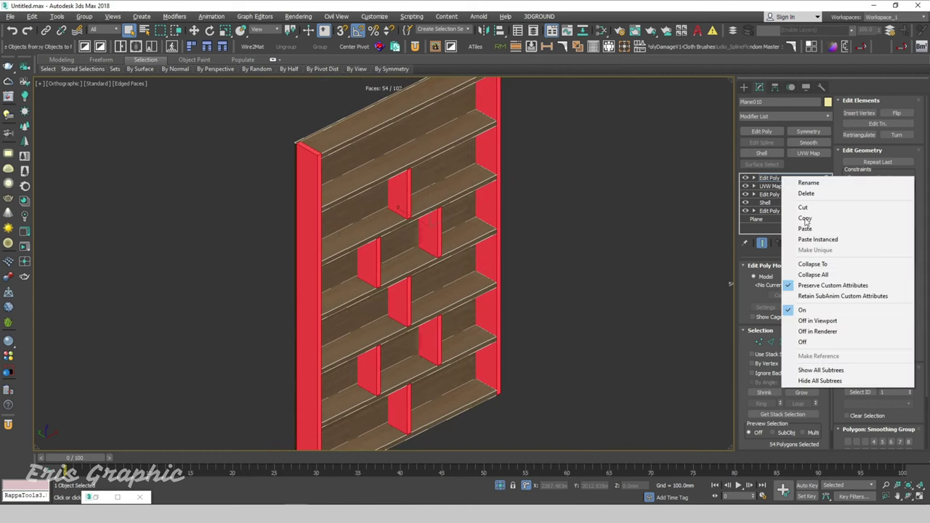
{"action": "left_click", "coordinate": [808, 230]}
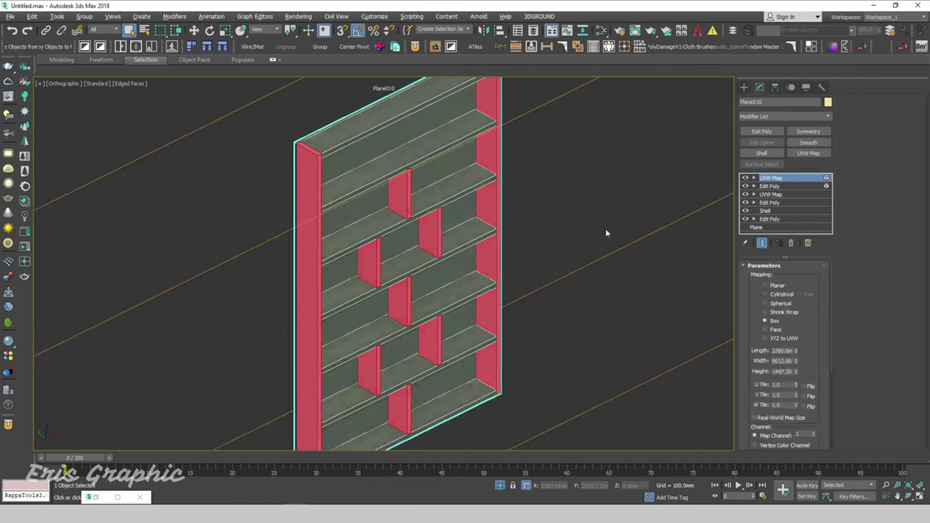
{"action": "scroll", "coordinate": [409, 181], "scroll_direction": "up", "scroll_amount": 4}
{"action": "scroll", "coordinate": [409, 182], "scroll_direction": "down", "scroll_amount": 2}
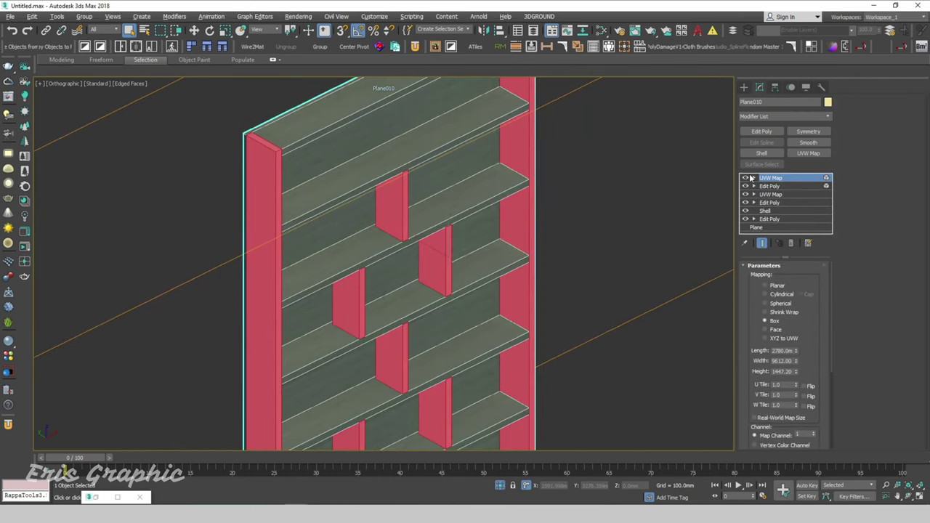
- Rotate the UVW Map gizmo -90° on Y so the wood grain runs vertically
{"action": "left_click", "coordinate": [753, 178]}
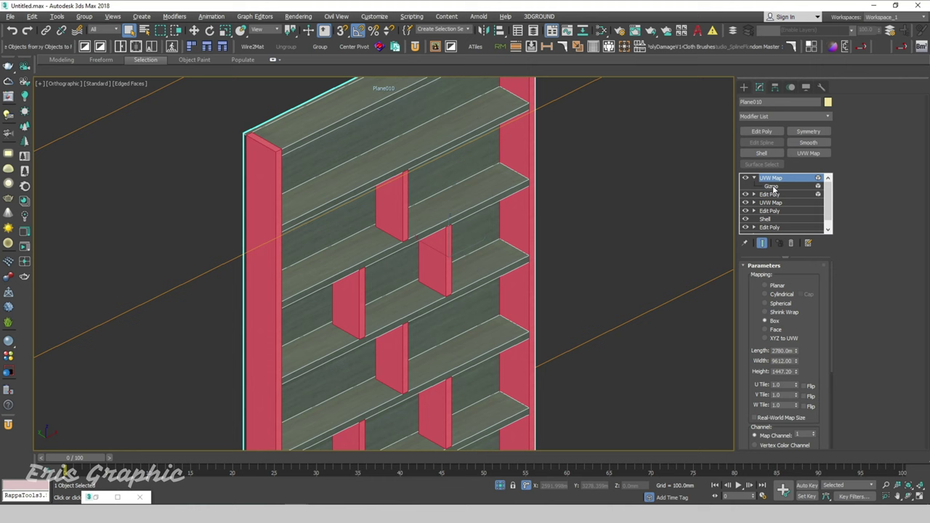
{"action": "left_click", "coordinate": [772, 187]}
{"action": "scroll", "coordinate": [438, 189], "scroll_direction": "up", "scroll_amount": 3}
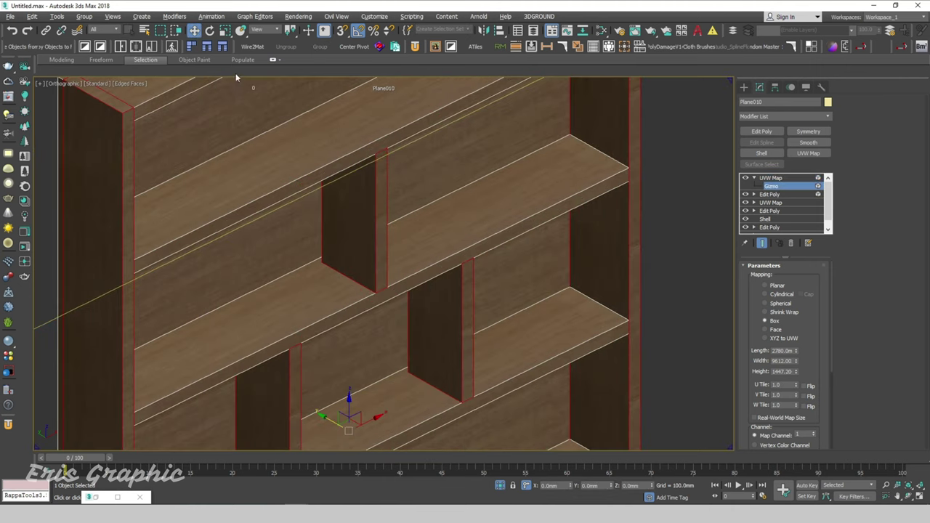
{"action": "left_click", "coordinate": [209, 30]}
{"action": "middle_click_drag", "start_coordinate": [399, 243], "coordinate": [472, 197]}
{"action": "scroll", "coordinate": [391, 260], "scroll_direction": "up", "scroll_amount": 4}
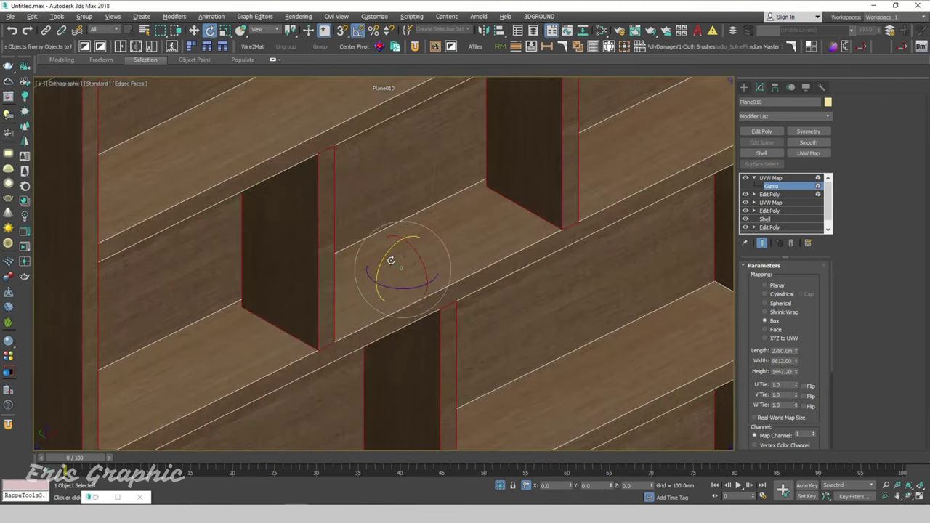
{"action": "left_click_drag", "start_coordinate": [388, 253], "coordinate": [381, 302]}
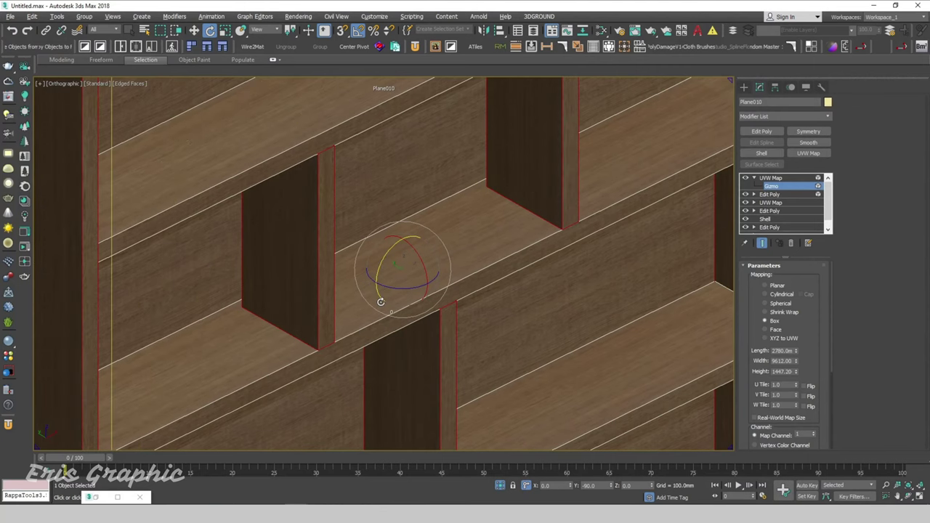
{"action": "scroll", "coordinate": [380, 301], "scroll_direction": "down", "scroll_amount": 5}
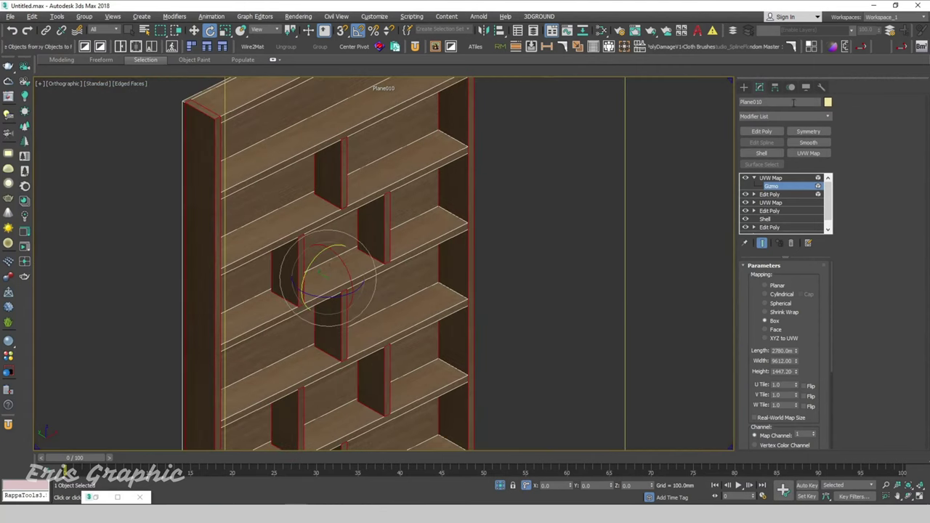
{"action": "left_click", "coordinate": [744, 86]}
{"action": "scroll", "coordinate": [513, 167], "scroll_direction": "down", "scroll_amount": 3}
{"action": "scroll", "coordinate": [512, 167], "scroll_direction": "up", "scroll_amount": 5}
- Unhide all objects to bring the rest of the room back
{"action": "scroll", "coordinate": [552, 218], "scroll_direction": "down", "scroll_amount": 1}
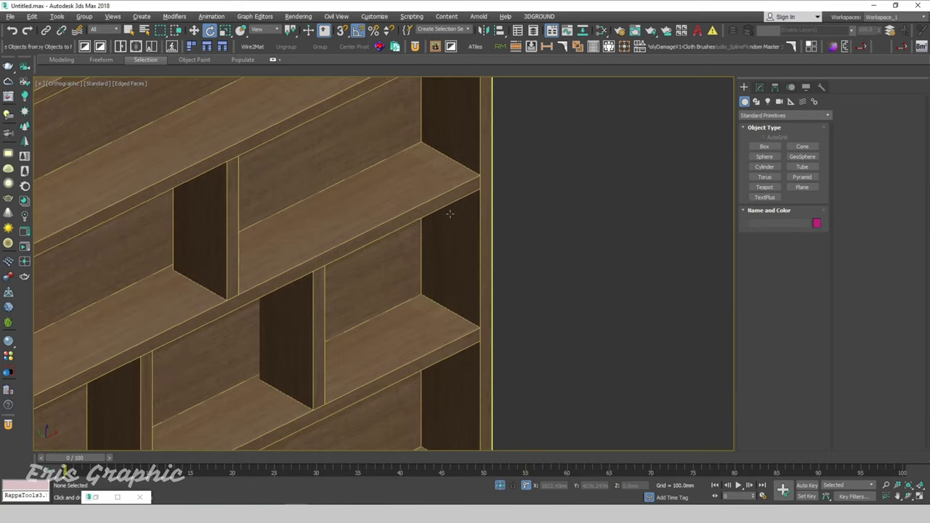
{"action": "scroll", "coordinate": [593, 231], "scroll_direction": "down", "scroll_amount": 1}
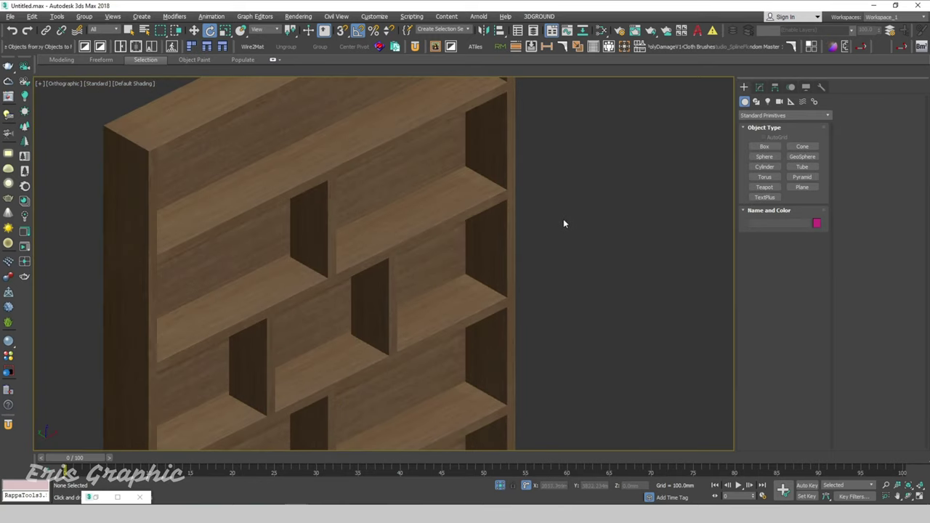
{"action": "scroll", "coordinate": [574, 276], "scroll_direction": "down", "scroll_amount": 5}
{"action": "scroll", "coordinate": [441, 390], "scroll_direction": "up", "scroll_amount": 4}
{"action": "scroll", "coordinate": [509, 327], "scroll_direction": "up", "scroll_amount": 1}
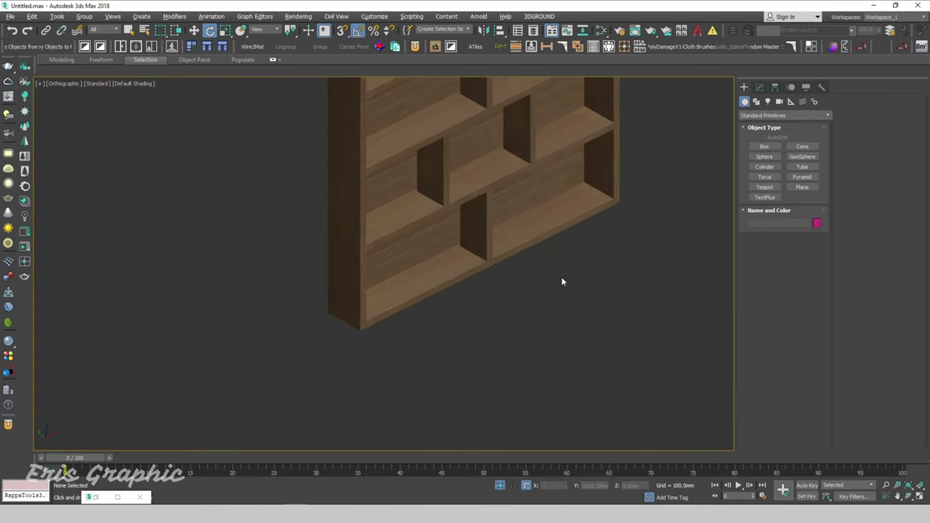
{"action": "scroll", "coordinate": [574, 240], "scroll_direction": "down", "scroll_amount": 2}
{"action": "scroll", "coordinate": [509, 247], "scroll_direction": "down", "scroll_amount": 3}
{"action": "scroll", "coordinate": [484, 247], "scroll_direction": "down", "scroll_amount": 2}
{"action": "right_click", "coordinate": [486, 222]}
{"action": "left_click", "coordinate": [509, 216]}
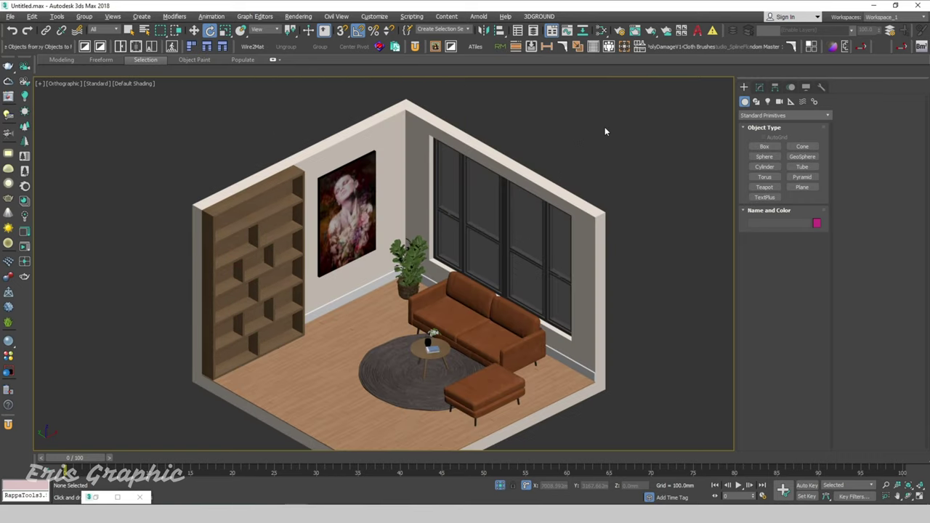
- Attach the left wall and floor to the windowed right wall, Plane002
{"action": "key", "text": "q"}
{"action": "left_click", "coordinate": [403, 116]}
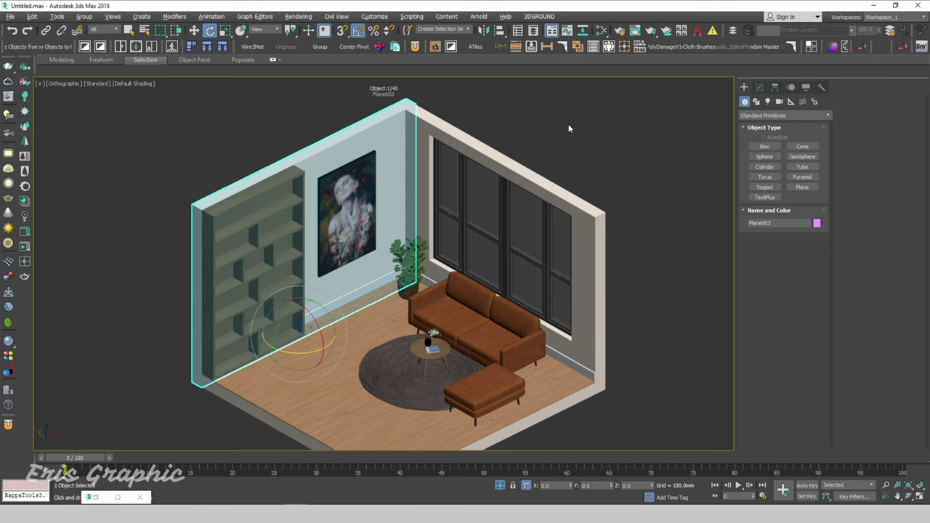
{"action": "left_click", "coordinate": [571, 129]}
{"action": "left_click", "coordinate": [422, 114]}
{"action": "left_click", "coordinate": [760, 88]}
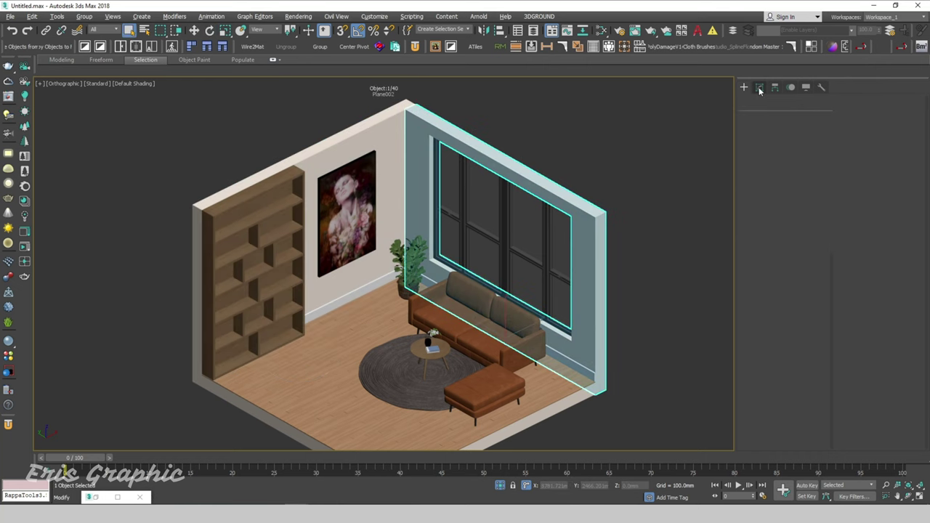
{"action": "left_click", "coordinate": [856, 173]}
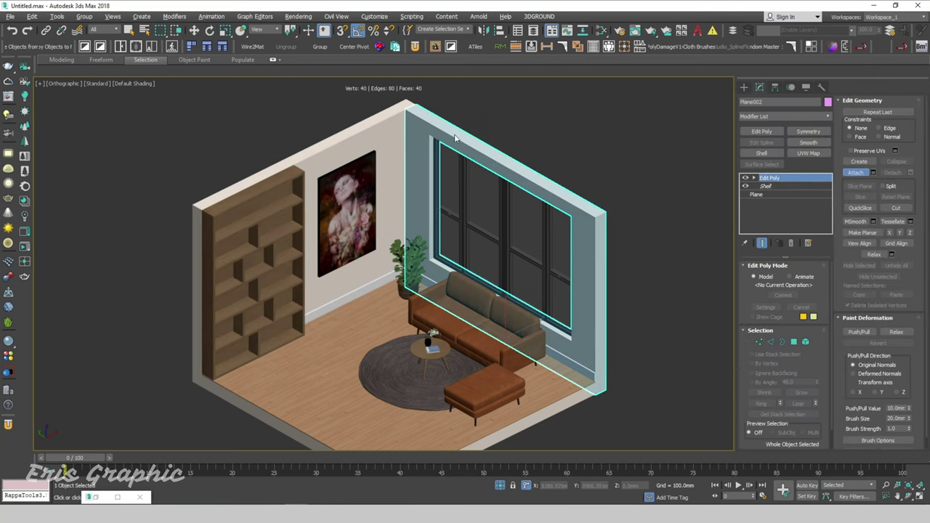
{"action": "left_click", "coordinate": [385, 125]}
{"action": "middle_click_drag", "start_coordinate": [657, 213], "coordinate": [652, 190]}
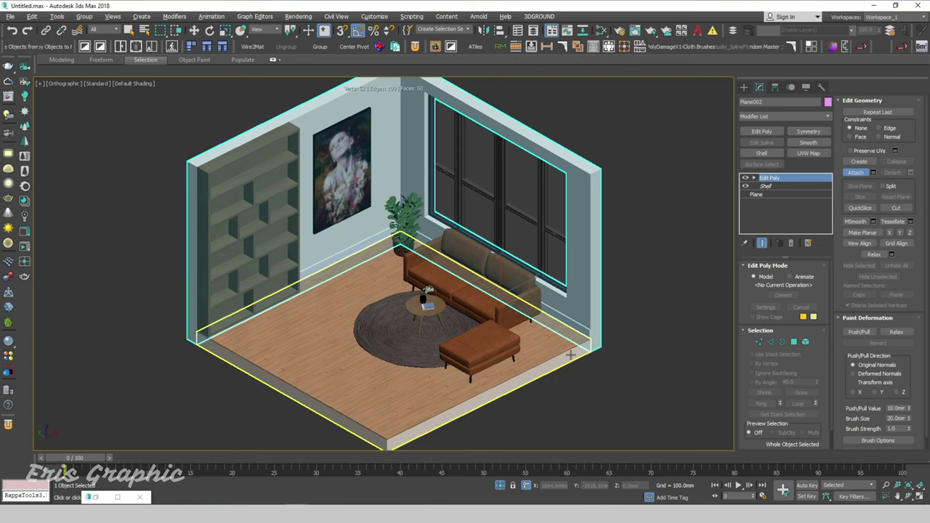
{"action": "left_click", "coordinate": [571, 356]}
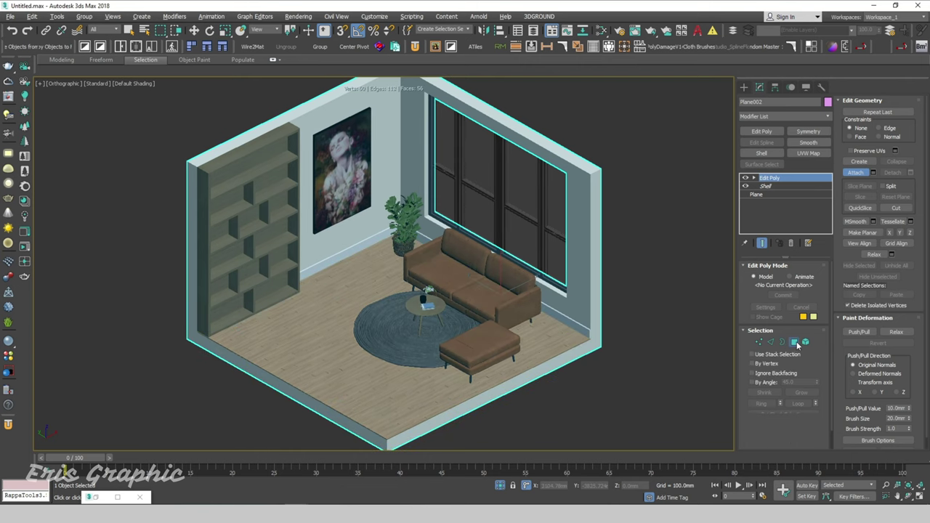
{"action": "scroll", "coordinate": [599, 248], "scroll_direction": "down", "scroll_amount": 2}
{"action": "left_click", "coordinate": [599, 248]}
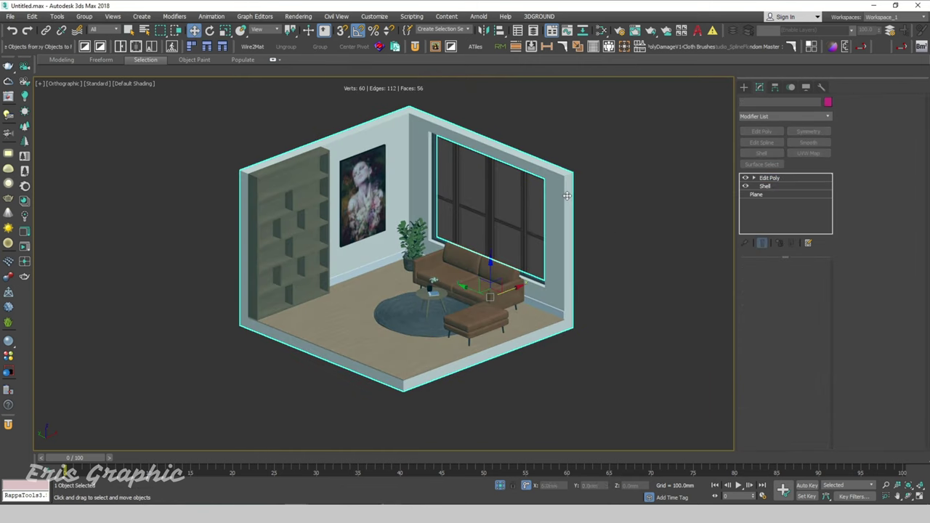
- Convert the room shell to an Editable Poly and enter Polygon mode
{"action": "left_click_drag", "start_coordinate": [656, 146], "coordinate": [468, 208]}
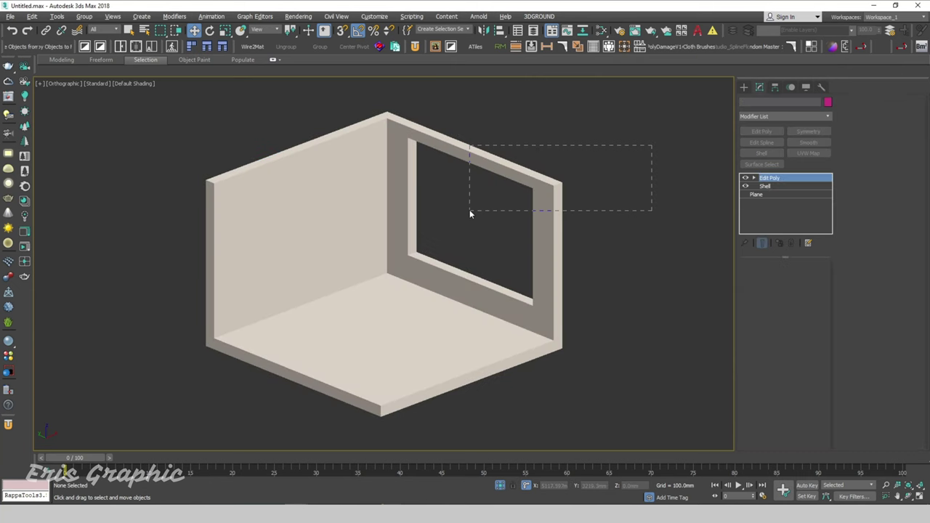
{"action": "right_click", "coordinate": [553, 189]}
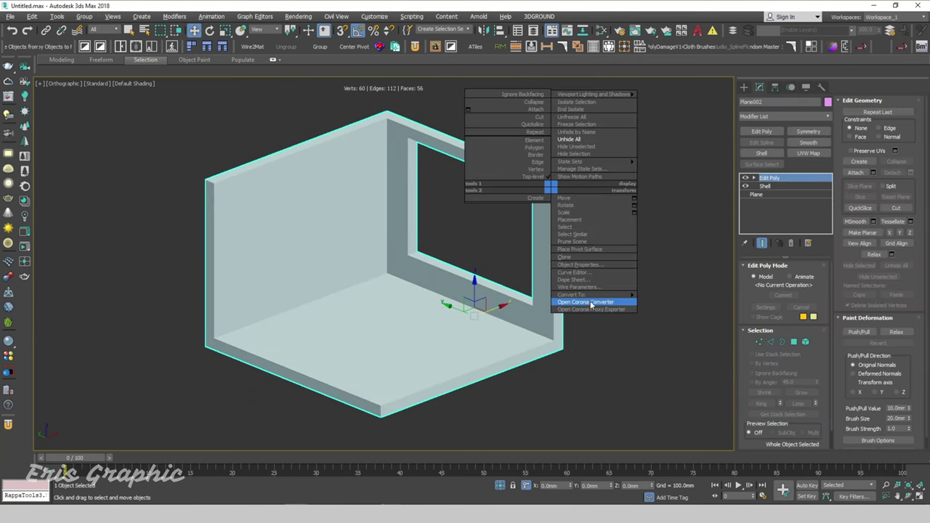
{"action": "left_click", "coordinate": [689, 301]}
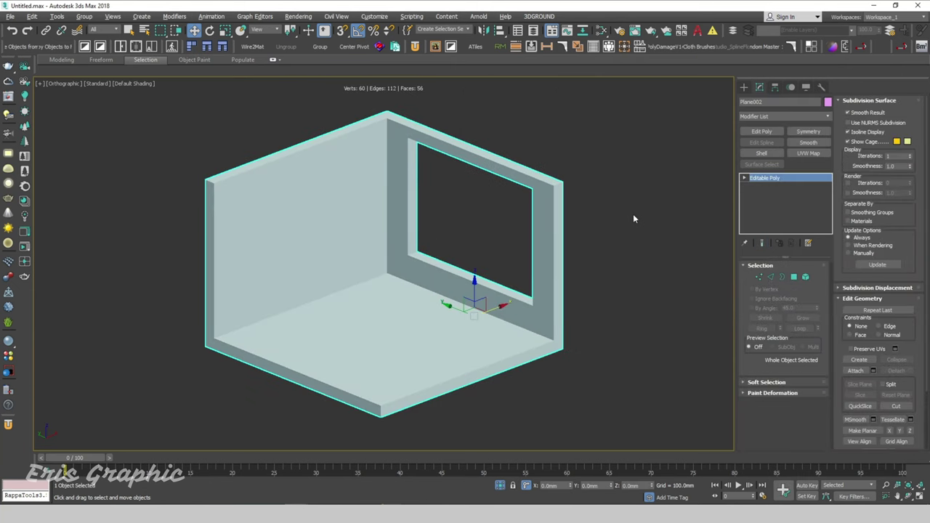
{"action": "left_click", "coordinate": [794, 277]}
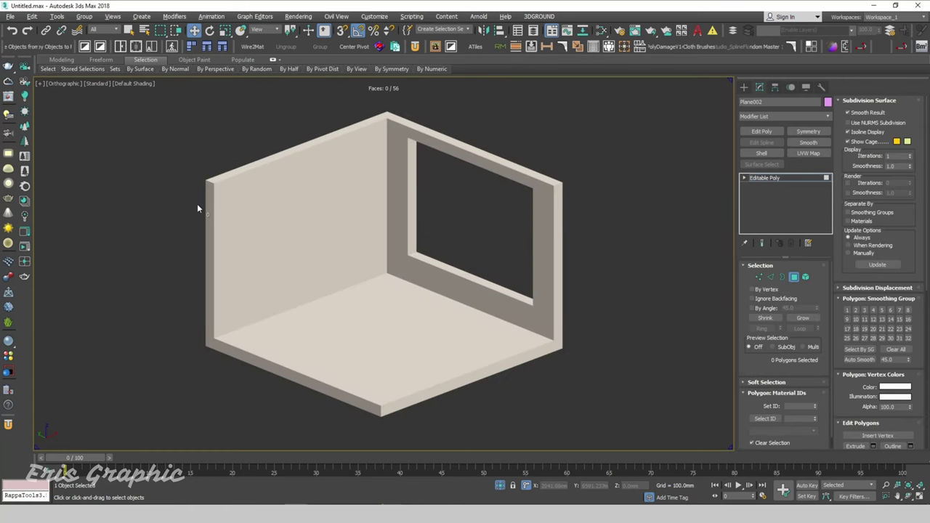
{"action": "key", "text": "q"}
- Select the cut-edge faces on the left wall top, window header and right window post
{"action": "scroll", "coordinate": [224, 179], "scroll_direction": "up", "scroll_amount": 3}
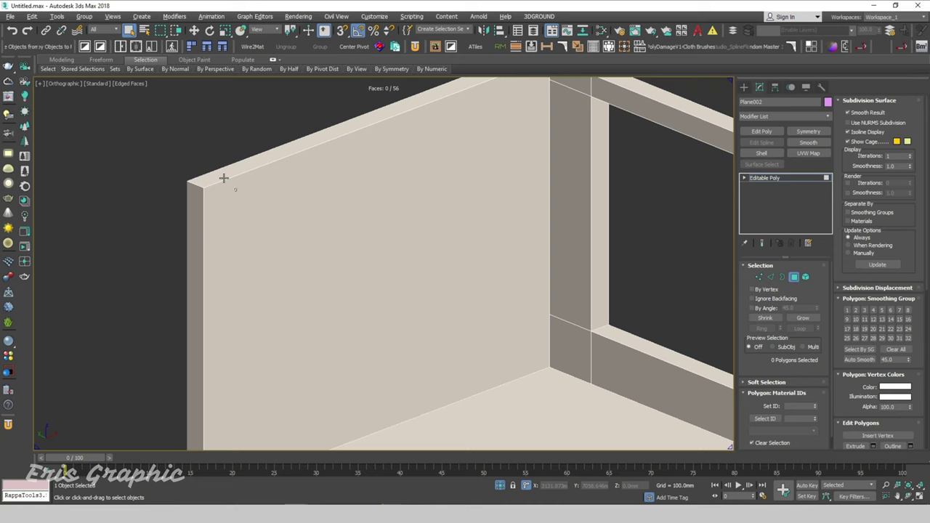
{"action": "left_click", "coordinate": [222, 181]}
{"action": "scroll", "coordinate": [276, 183], "scroll_direction": "down", "scroll_amount": 5}
{"action": "key", "text": "F4"}
{"action": "scroll", "coordinate": [282, 184], "scroll_direction": "up", "scroll_amount": 8}
{"action": "left_click", "coordinate": [301, 194], "text": "ctrl"}
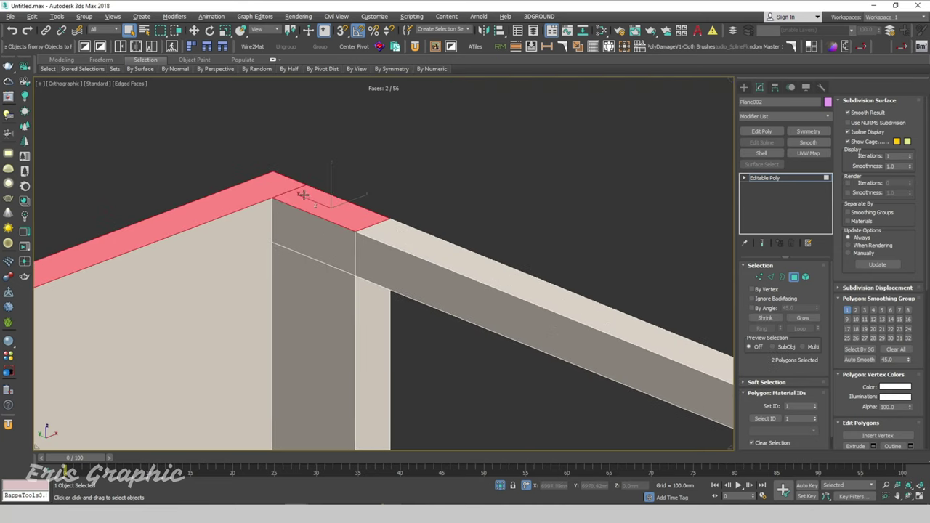
{"action": "scroll", "coordinate": [364, 226], "scroll_direction": "down", "scroll_amount": 5}
{"action": "scroll", "coordinate": [311, 193], "scroll_direction": "up", "scroll_amount": 4}
{"action": "left_click", "coordinate": [311, 193], "text": "ctrl"}
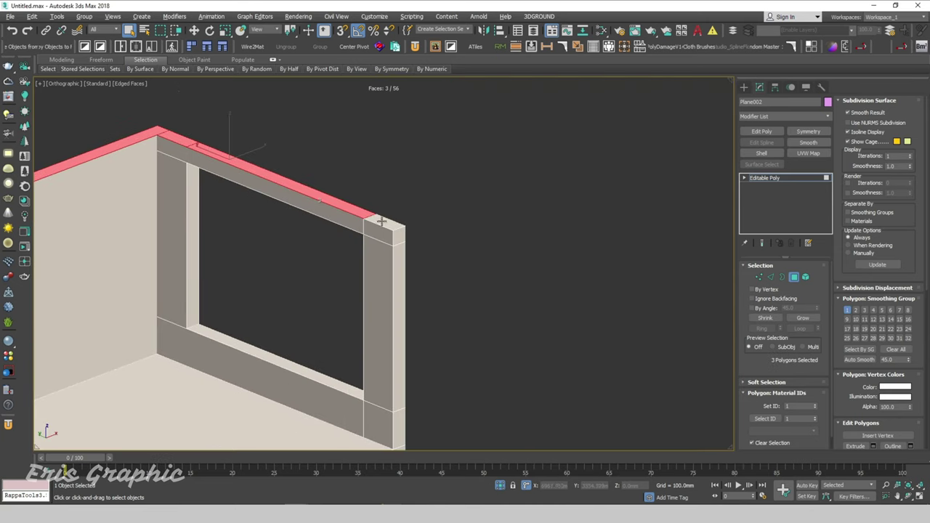
{"action": "left_click", "coordinate": [384, 224], "text": "ctrl"}
{"action": "left_click", "coordinate": [400, 236], "text": "ctrl"}
{"action": "left_click", "coordinate": [400, 248], "text": "ctrl"}
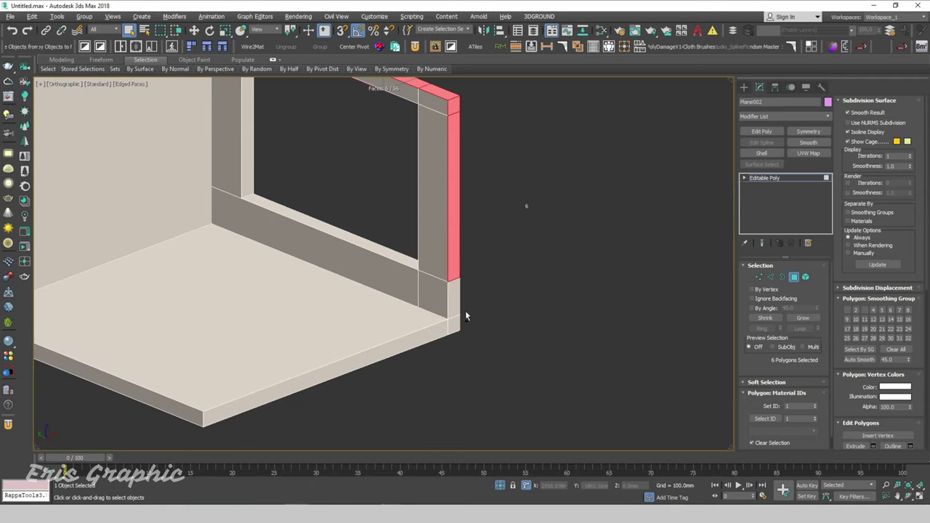
- Add the lower post, floor rim and left wall edge faces, then open the Corona Material Library
{"action": "left_click", "coordinate": [453, 306], "text": "ctrl"}
{"action": "left_click", "coordinate": [454, 328], "text": "ctrl"}
{"action": "left_click", "coordinate": [436, 336], "text": "ctrl"}
{"action": "middle_click_drag", "start_coordinate": [438, 339], "coordinate": [553, 277]}
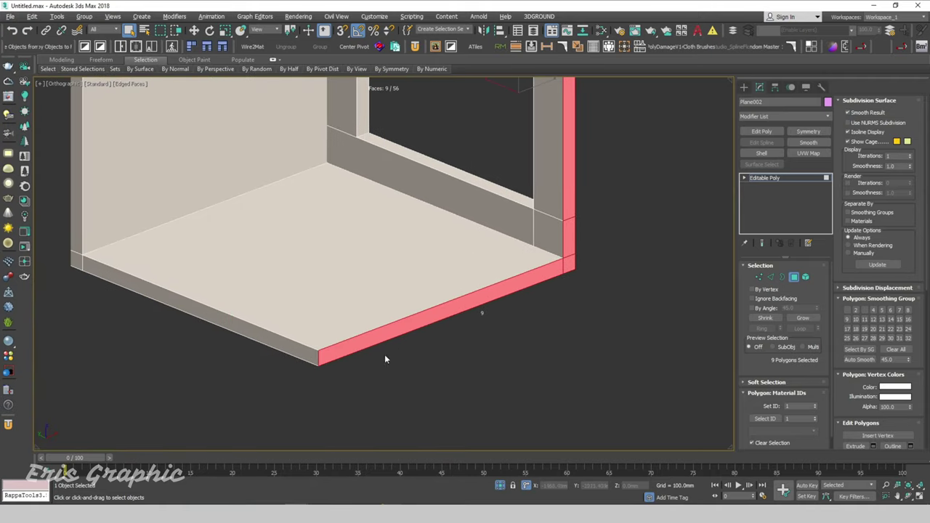
{"action": "left_click", "coordinate": [302, 354], "text": "ctrl"}
{"action": "scroll", "coordinate": [210, 370], "scroll_direction": "up", "scroll_amount": 3}
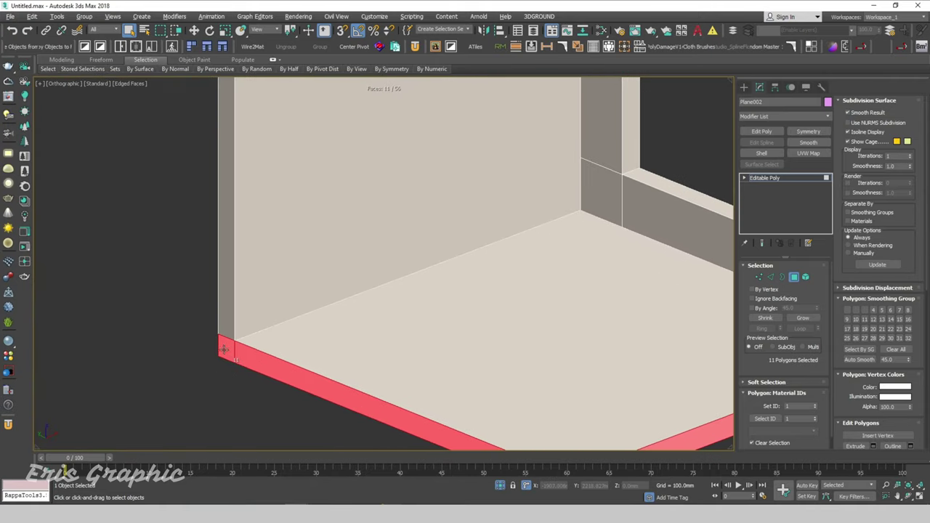
{"action": "left_click", "coordinate": [226, 316], "text": "ctrl"}
{"action": "scroll", "coordinate": [234, 309], "scroll_direction": "down", "scroll_amount": 4}
{"action": "scroll", "coordinate": [262, 185], "scroll_direction": "up", "scroll_amount": 2}
{"action": "scroll", "coordinate": [223, 192], "scroll_direction": "up", "scroll_amount": 1}
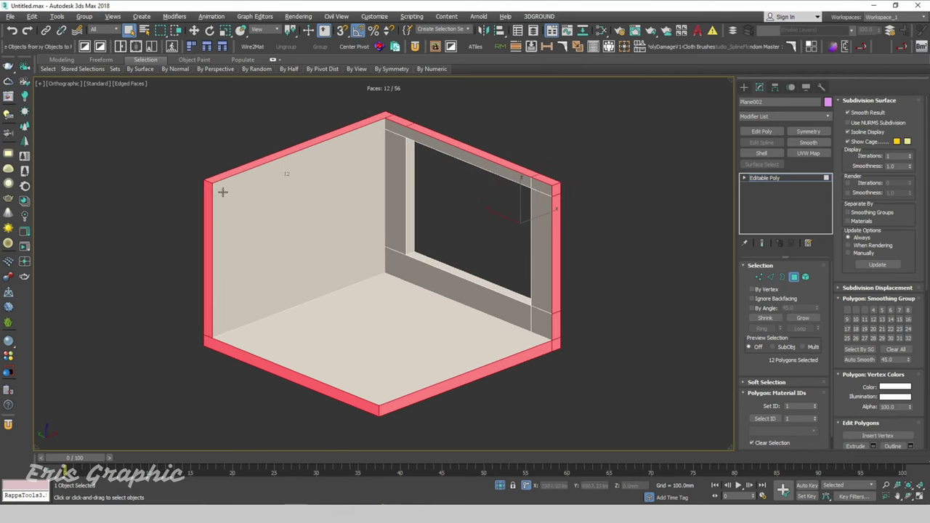
{"action": "left_click", "coordinate": [25, 200]}
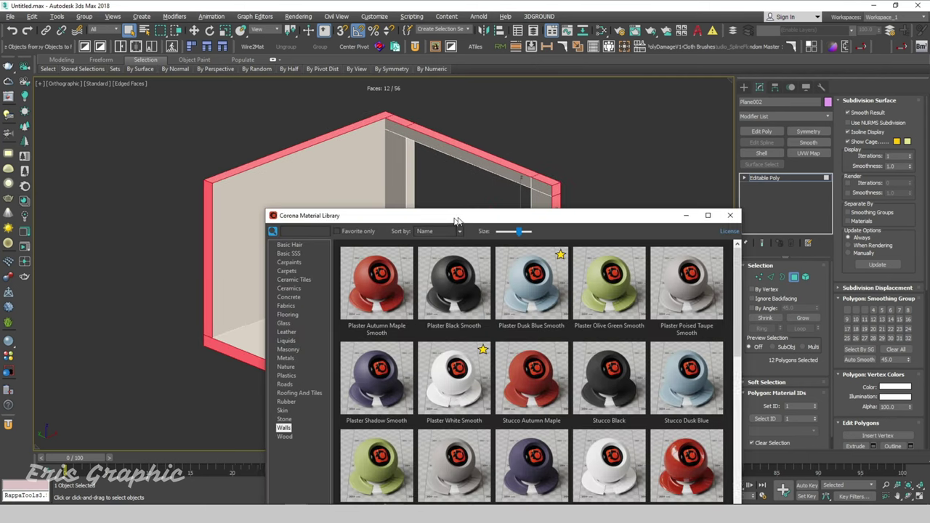
- Assign Plaster Black Smooth to the selected cut-edge faces
{"action": "left_click_drag", "start_coordinate": [440, 219], "coordinate": [524, 203]}
{"action": "right_click", "coordinate": [762, 271]}
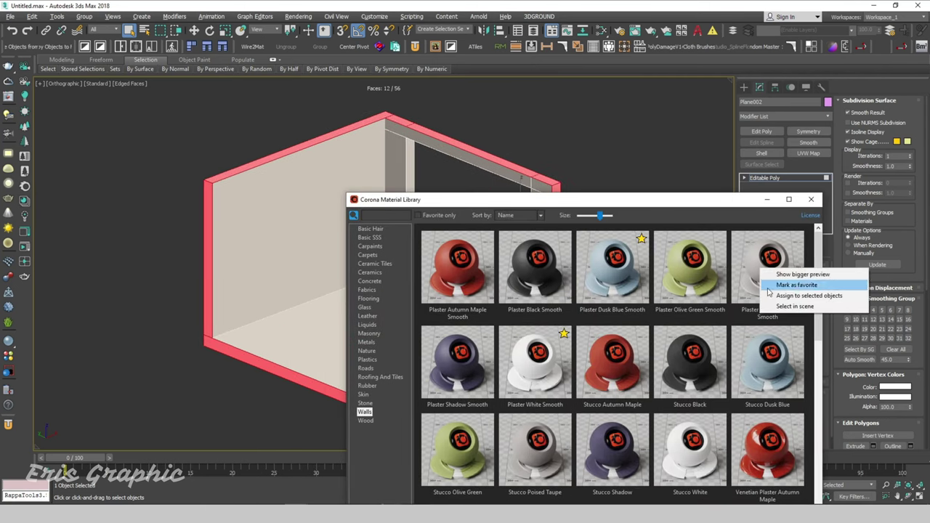
{"action": "left_click", "coordinate": [786, 297]}
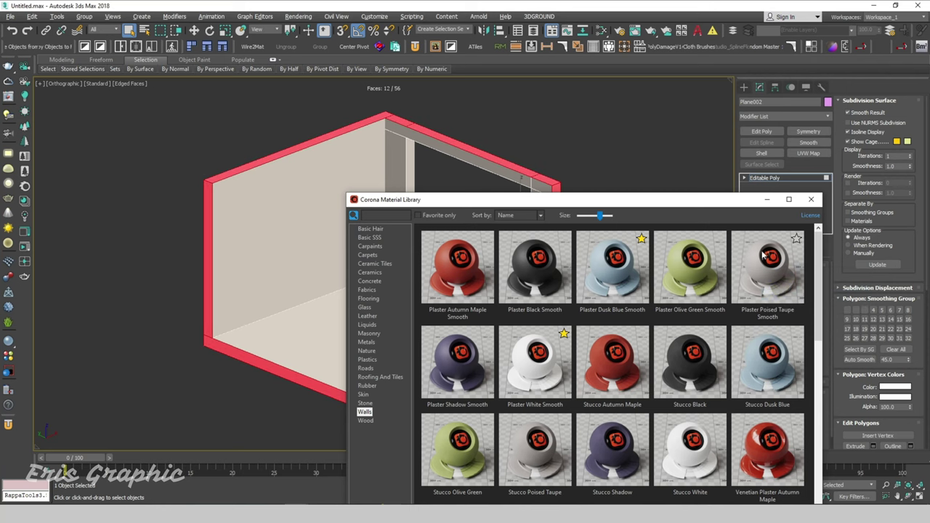
{"action": "right_click", "coordinate": [545, 259]}
{"action": "left_click", "coordinate": [567, 288]}
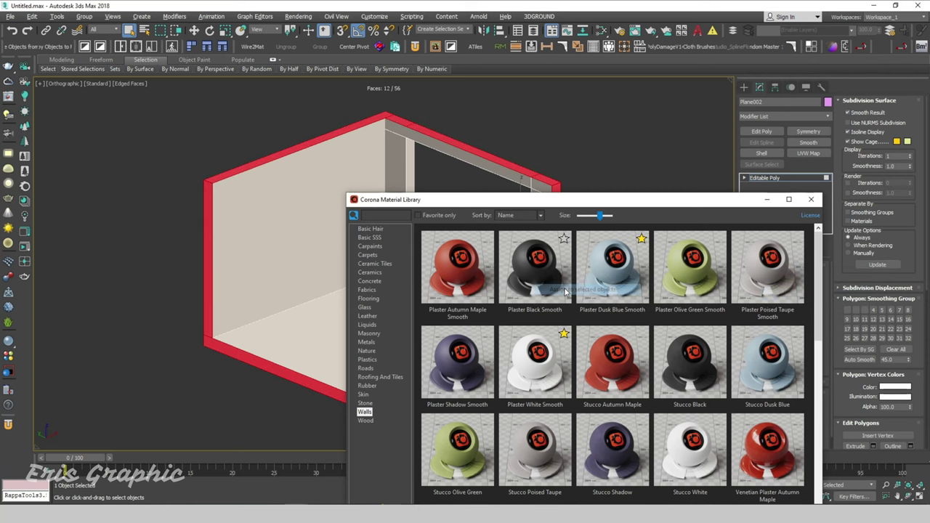
- Close the material library, exit Polygon mode and deselect the room
{"action": "left_click", "coordinate": [811, 199]}
{"action": "left_click", "coordinate": [601, 143]}
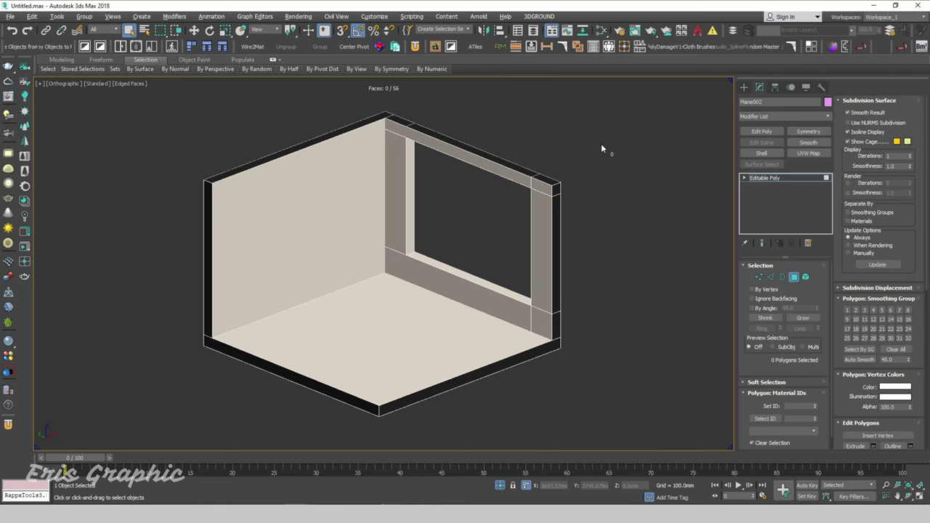
{"action": "left_click", "coordinate": [794, 278]}
{"action": "left_click", "coordinate": [632, 173]}
{"action": "mouse_move", "coordinate": [644, 252]}
{"action": "middle_mouse_down", "text": "alt"}
{"action": "mouse_move", "coordinate": [635, 242]}
{"action": "mouse_move", "coordinate": [654, 257]}
{"action": "mouse_move", "coordinate": [647, 252]}
{"action": "middle_mouse_up", "text": "alt"}
- Hide face edges and load the wall's material nodes into a tidied Slate Material Editor
{"action": "key", "text": "F4"}
{"action": "key", "text": "m"}
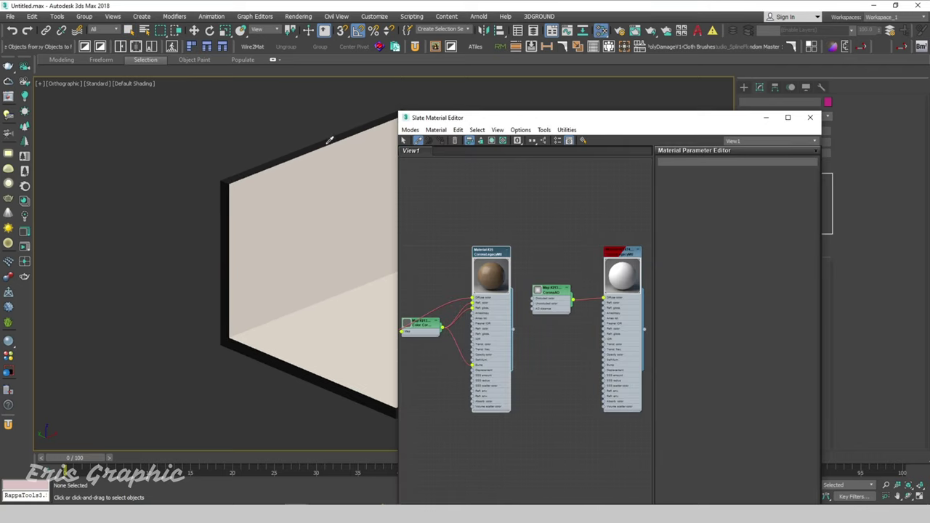
{"action": "left_click", "coordinate": [327, 142]}
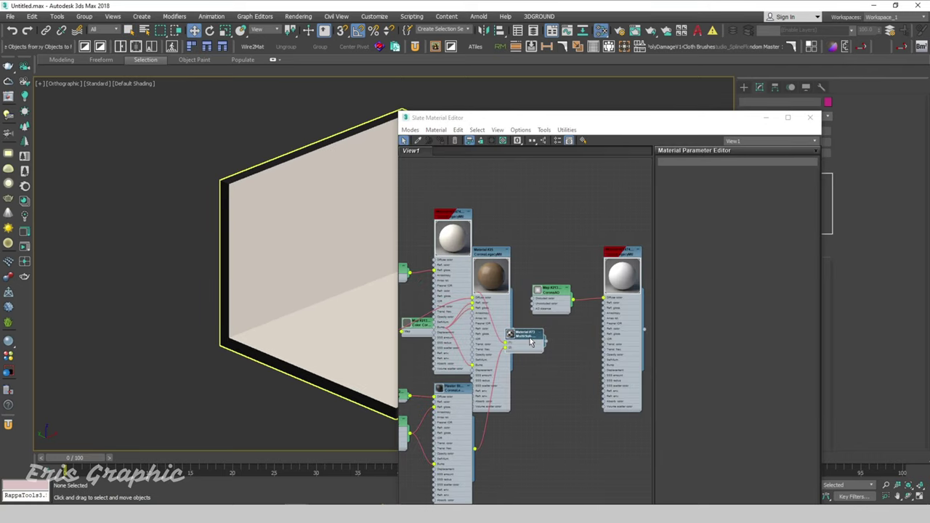
{"action": "left_click", "coordinate": [531, 342]}
{"action": "key", "text": "l"}
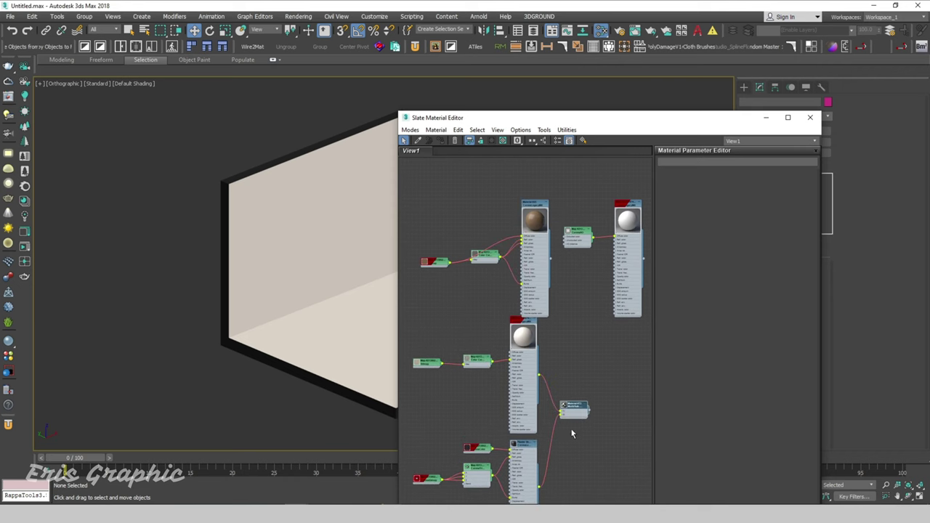
{"action": "scroll", "coordinate": [509, 408], "scroll_direction": "up", "scroll_amount": 2}
{"action": "scroll", "coordinate": [522, 355], "scroll_direction": "up", "scroll_amount": 2}
{"action": "scroll", "coordinate": [494, 338], "scroll_direction": "up", "scroll_amount": 2}
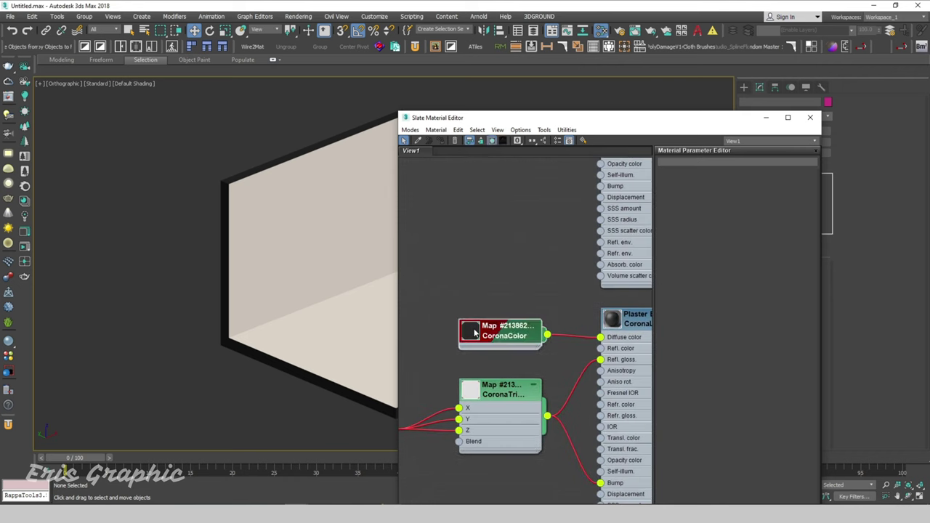
- Lighten the CoronaColor node's colour to dark grey (sRGB 74), then close the editor and deselect
{"action": "left_click", "coordinate": [471, 332]}
{"action": "double_click", "coordinate": [494, 336]}
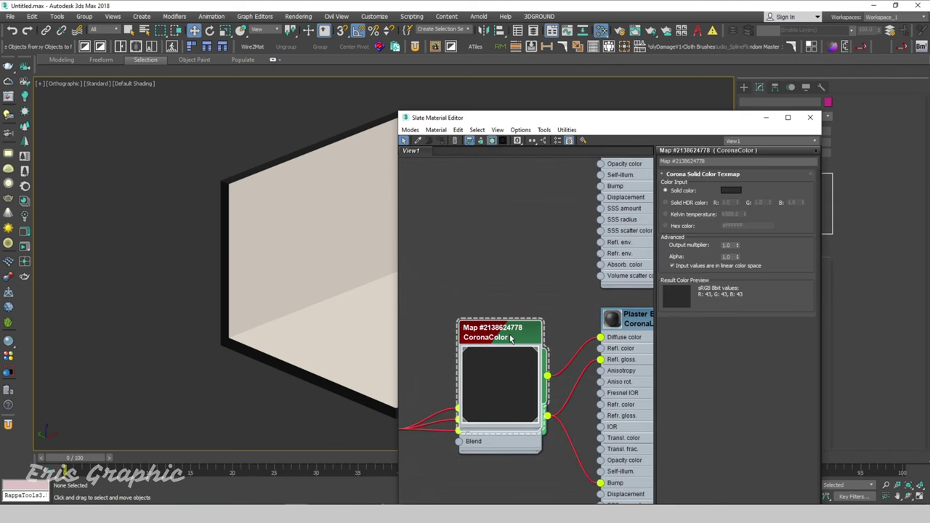
{"action": "left_click", "coordinate": [730, 190]}
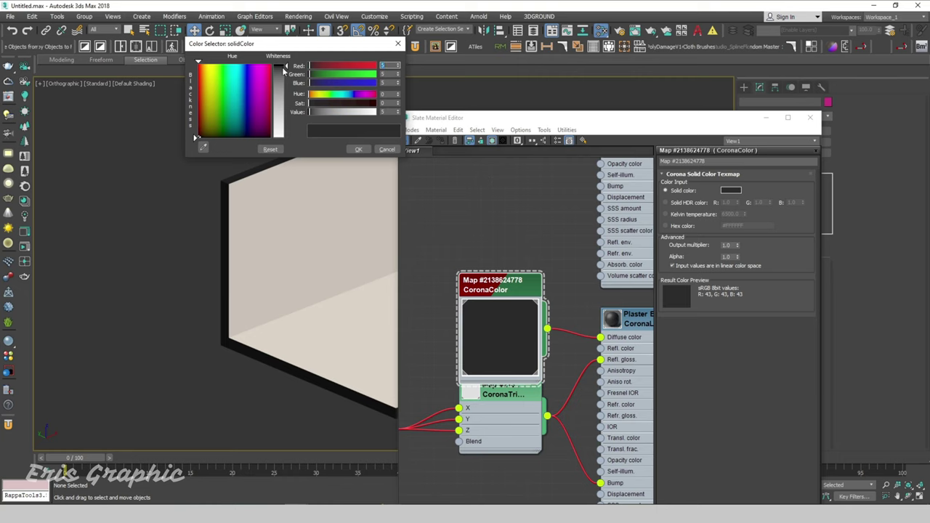
{"action": "left_click_drag", "start_coordinate": [286, 67], "coordinate": [285, 69]}
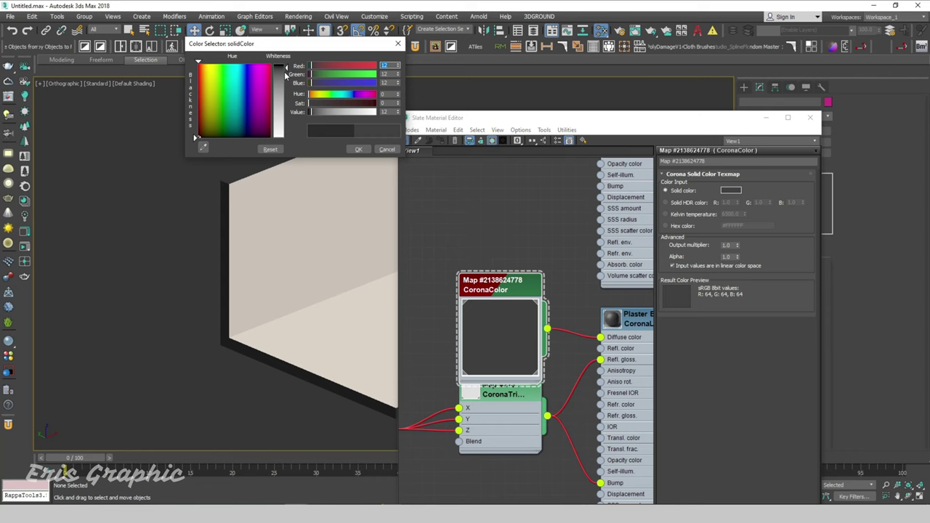
{"action": "left_click", "coordinate": [359, 149]}
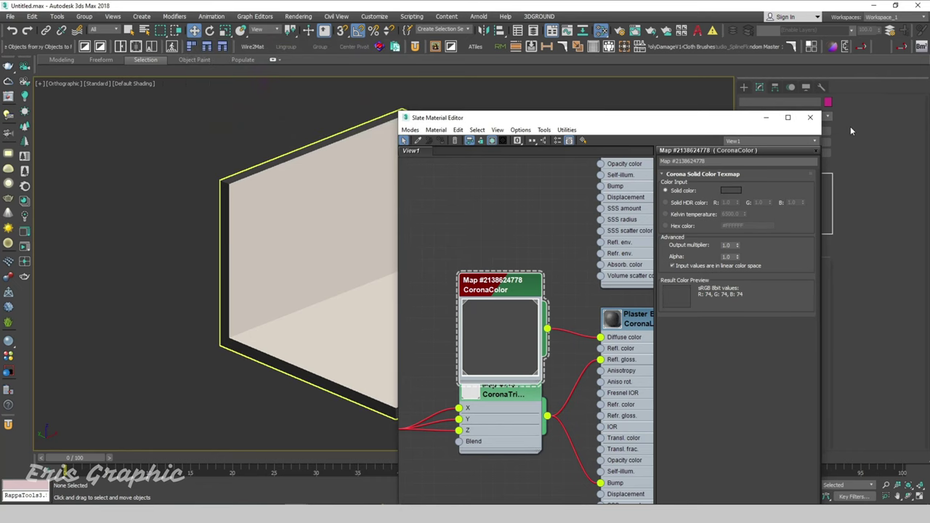
{"action": "left_click", "coordinate": [810, 117]}
{"action": "left_click", "coordinate": [508, 206]}
- Unhide all hidden objects and view the furnished room from the top
{"action": "right_click", "coordinate": [602, 151]}
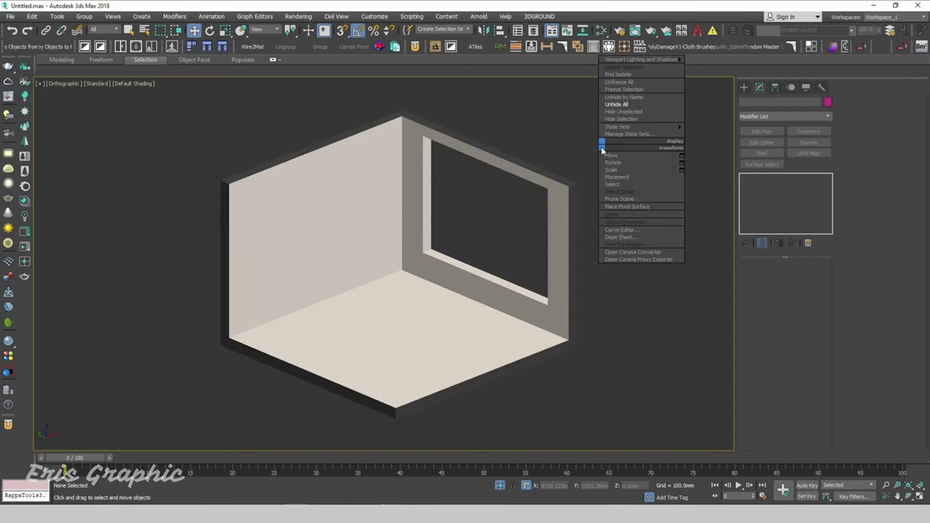
{"action": "left_click", "coordinate": [616, 104]}
{"action": "middle_click_drag", "start_coordinate": [647, 230], "coordinate": [630, 204]}
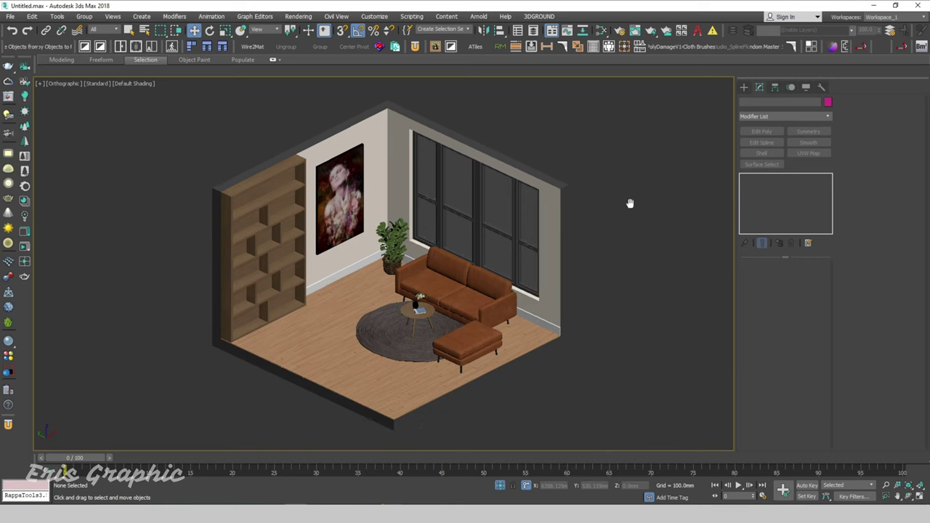
{"action": "scroll", "coordinate": [629, 219], "scroll_direction": "down", "scroll_amount": 2}
{"action": "key", "text": "t"}
{"action": "scroll", "coordinate": [548, 219], "scroll_direction": "down", "scroll_amount": 2}
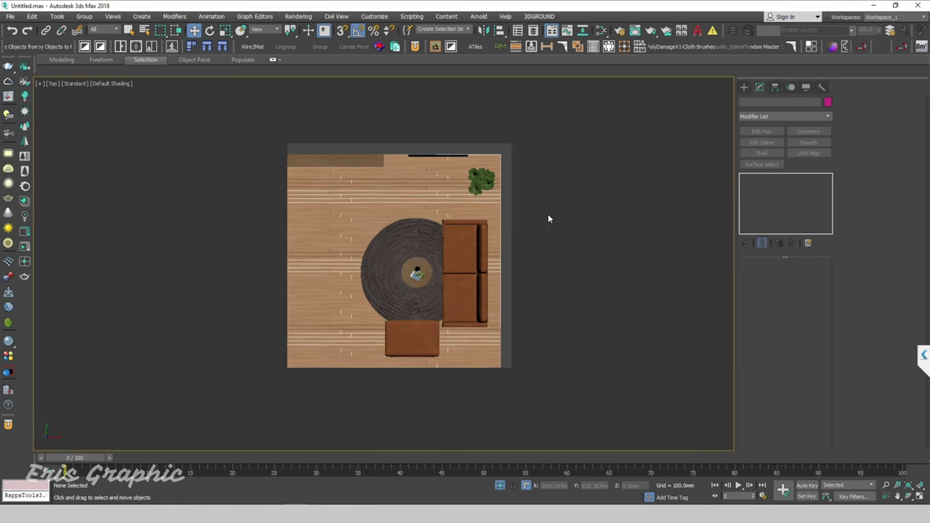
{"action": "right_click", "coordinate": [549, 219]}
{"action": "left_click", "coordinate": [566, 175]}
{"action": "scroll", "coordinate": [567, 174], "scroll_direction": "down", "scroll_amount": 2}
{"action": "scroll", "coordinate": [538, 236], "scroll_direction": "down", "scroll_amount": 3}
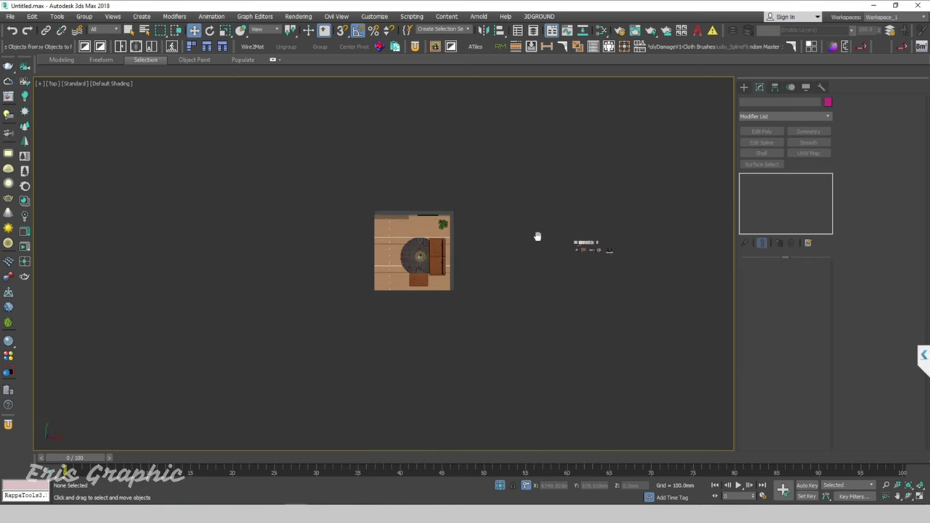
- Select the bookshelf wall panel and the decor objects beside the room, then isolate them
{"action": "left_click_drag", "start_coordinate": [526, 224], "coordinate": [649, 293]}
{"action": "middle_click_drag", "start_coordinate": [607, 294], "coordinate": [593, 275], "text": "alt"}
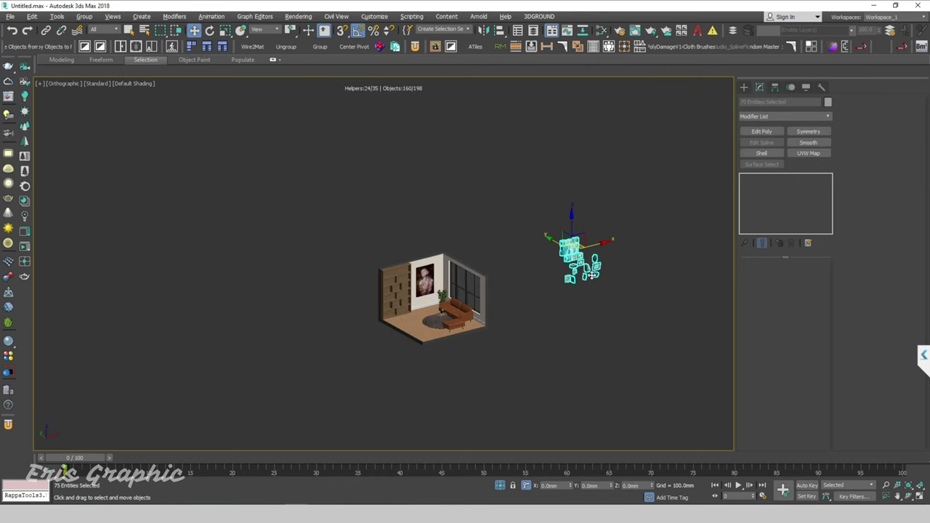
{"action": "scroll", "coordinate": [593, 275], "scroll_direction": "up", "scroll_amount": 5}
{"action": "scroll", "coordinate": [466, 224], "scroll_direction": "down", "scroll_amount": 3}
{"action": "scroll", "coordinate": [276, 283], "scroll_direction": "up", "scroll_amount": 4}
{"action": "scroll", "coordinate": [304, 227], "scroll_direction": "down", "scroll_amount": 3}
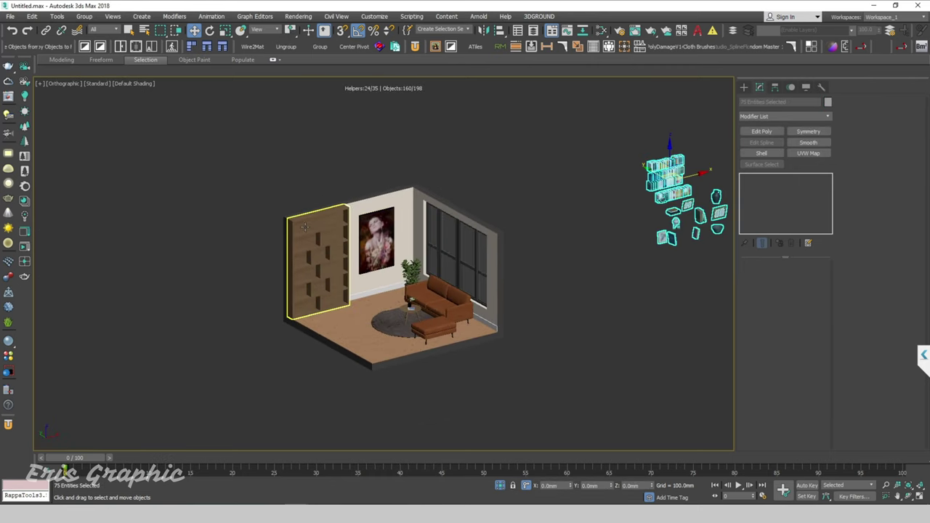
{"action": "left_click_drag", "start_coordinate": [223, 170], "coordinate": [357, 331]}
{"action": "scroll", "coordinate": [414, 269], "scroll_direction": "down", "scroll_amount": 2}
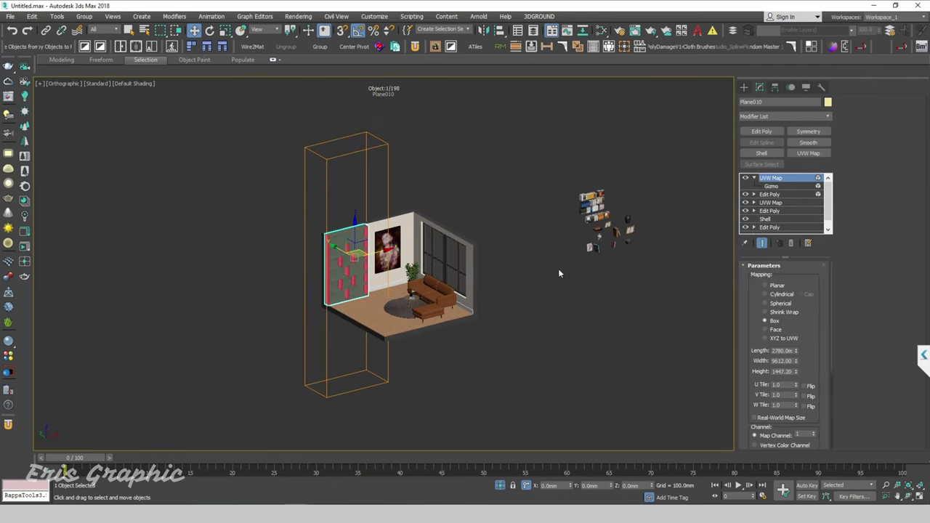
{"action": "middle_click_drag", "start_coordinate": [559, 273], "coordinate": [548, 259]}
{"action": "mouse_move", "coordinate": [603, 313]}
{"action": "left_mouse_down", "text": "ctrl"}
{"action": "mouse_move", "coordinate": [473, 184]}
{"action": "mouse_move", "coordinate": [652, 332]}
{"action": "left_mouse_up", "text": "ctrl"}
{"action": "key", "text": "alt+q"}
- In Front view, move the decor objects beside the shelf panel and show face edges
{"action": "key", "text": "f"}
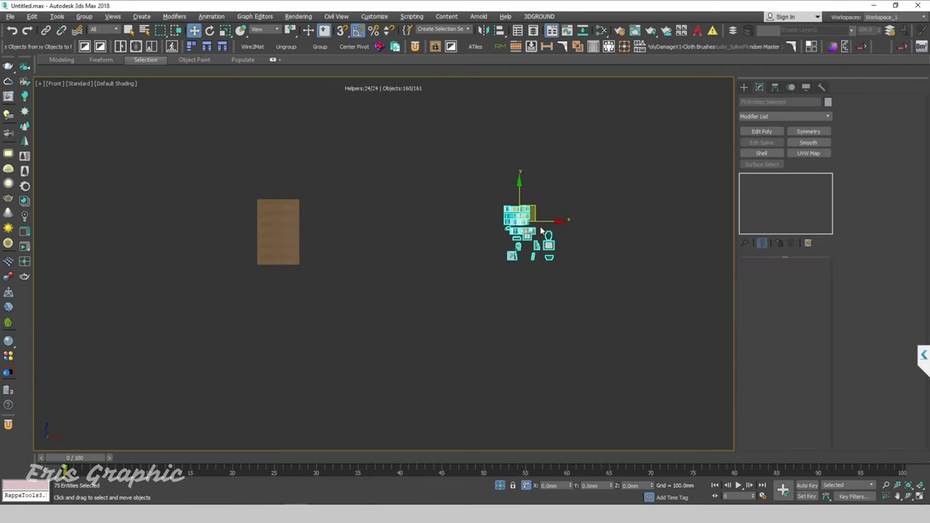
{"action": "left_click_drag", "start_coordinate": [543, 221], "coordinate": [357, 221]}
{"action": "scroll", "coordinate": [312, 227], "scroll_direction": "up", "scroll_amount": 5}
{"action": "key", "text": "F4"}
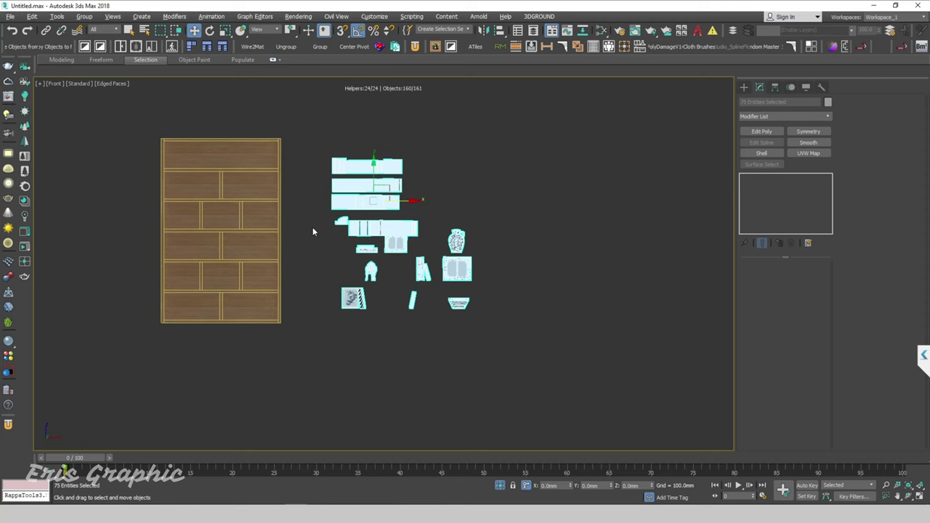
{"action": "scroll", "coordinate": [313, 226], "scroll_direction": "up", "scroll_amount": 2}
{"action": "left_click", "coordinate": [436, 151]}
{"action": "scroll", "coordinate": [539, 218], "scroll_direction": "up", "scroll_amount": 2}
- Move the book rows, including the pink book group, onto the bookcase's top shelf
{"action": "left_click", "coordinate": [541, 218]}
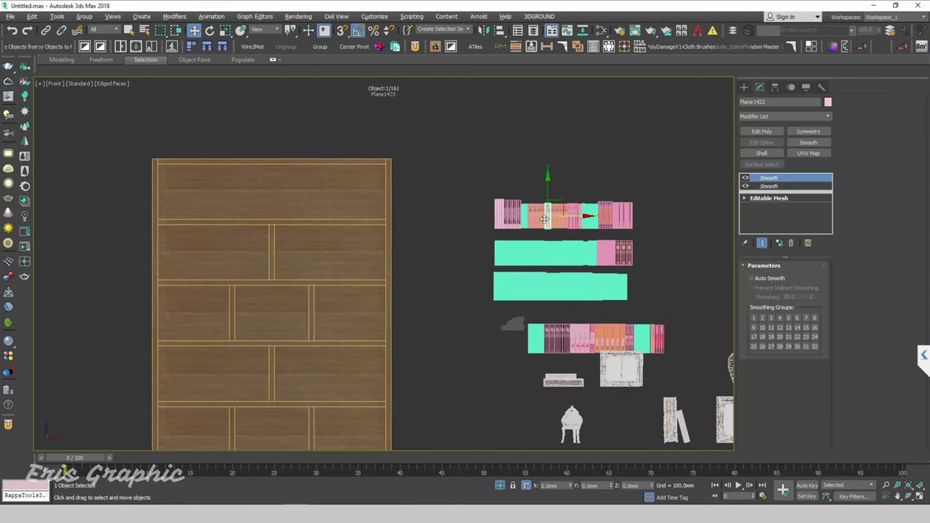
{"action": "scroll", "coordinate": [549, 232], "scroll_direction": "up", "scroll_amount": 4}
{"action": "left_click", "coordinate": [550, 233]}
{"action": "scroll", "coordinate": [550, 232], "scroll_direction": "down", "scroll_amount": 4}
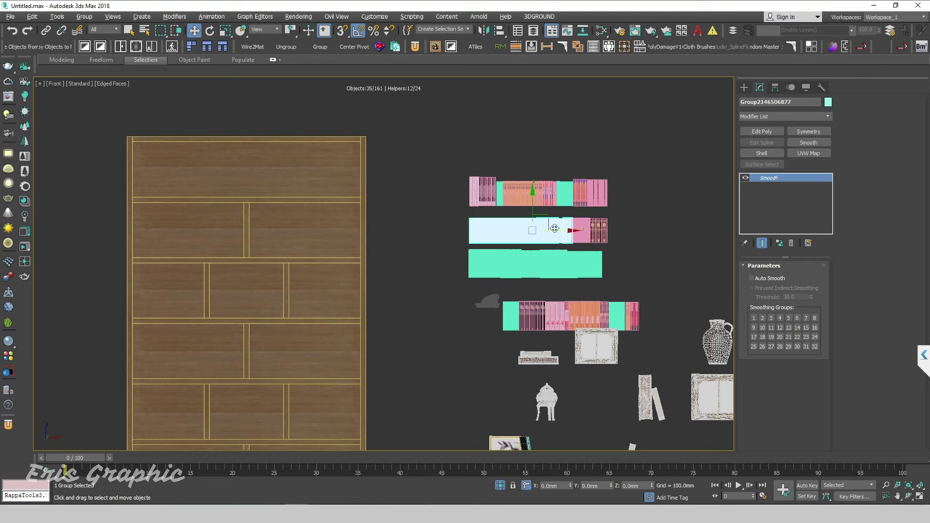
{"action": "left_click", "coordinate": [593, 232], "text": "ctrl"}
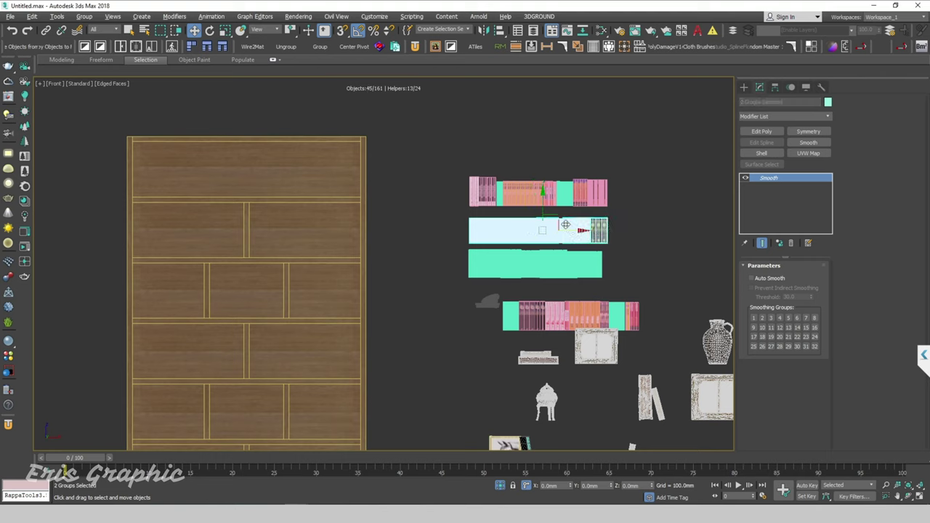
{"action": "left_click_drag", "start_coordinate": [559, 217], "coordinate": [225, 170]}
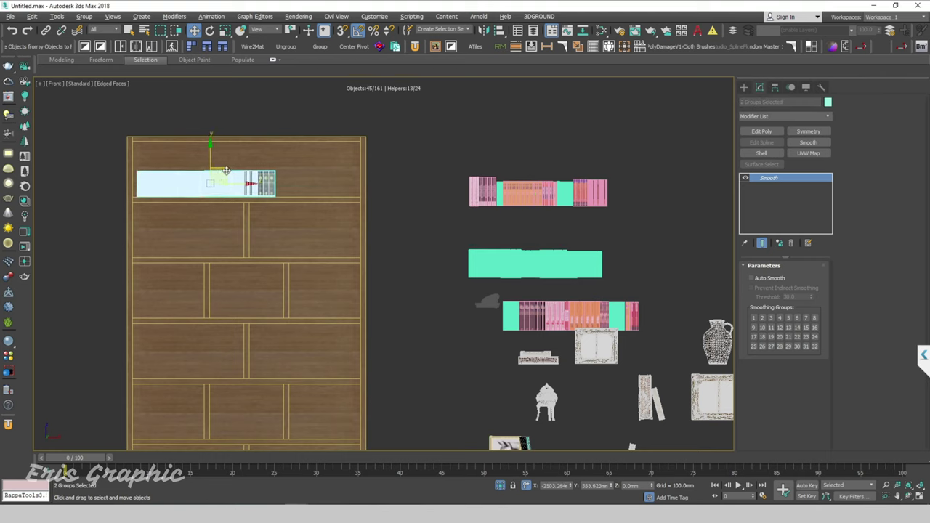
{"action": "left_click", "coordinate": [424, 210]}
{"action": "scroll", "coordinate": [375, 141], "scroll_direction": "down", "scroll_amount": 2}
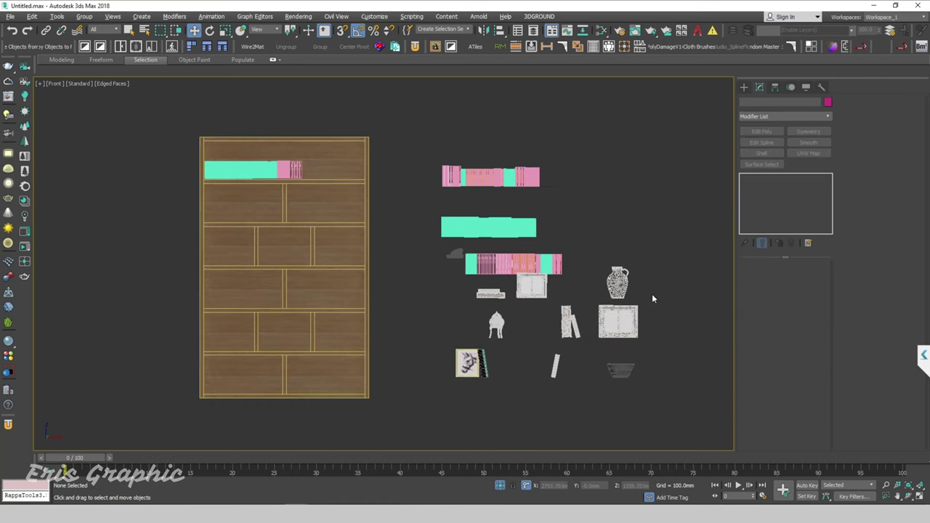
- Move the patterned vase onto a bookcase shelf
{"action": "left_click", "coordinate": [616, 279]}
{"action": "left_click", "coordinate": [630, 290]}
{"action": "scroll", "coordinate": [611, 290], "scroll_direction": "up", "scroll_amount": 3}
{"action": "scroll", "coordinate": [640, 284], "scroll_direction": "down", "scroll_amount": 2}
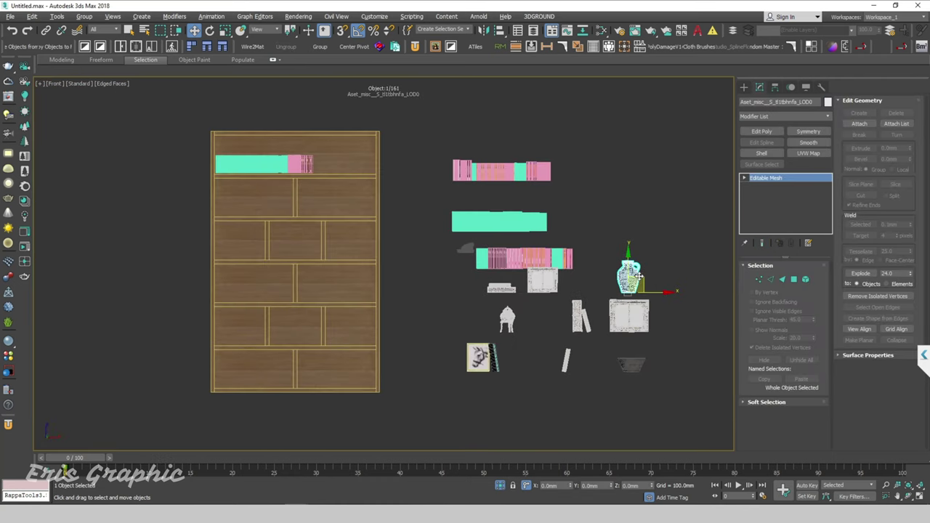
{"action": "left_click_drag", "start_coordinate": [637, 278], "coordinate": [369, 247]}
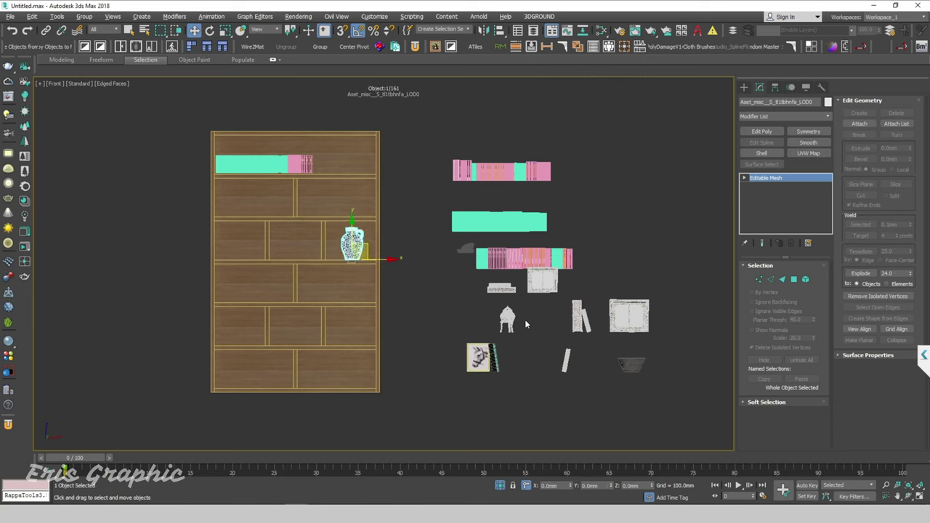
- Set the statue and bowl on the shelf below the vase and the horse picture left of it
{"action": "left_click", "coordinate": [507, 320]}
{"action": "mouse_move", "coordinate": [507, 320]}
{"action": "left_mouse_down"}
{"action": "mouse_move", "coordinate": [328, 249]}
{"action": "mouse_move", "coordinate": [327, 282]}
{"action": "left_mouse_up"}
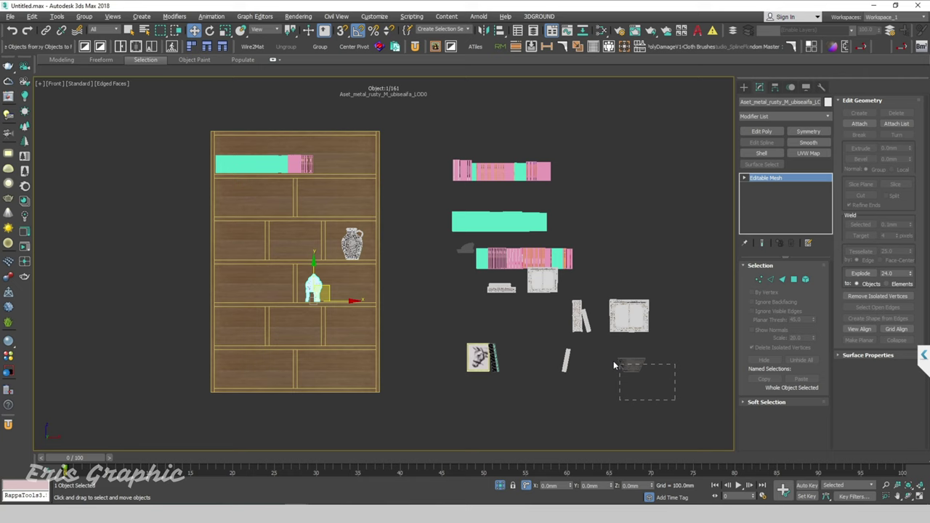
{"action": "mouse_move", "coordinate": [671, 367]}
{"action": "left_mouse_down"}
{"action": "mouse_move", "coordinate": [676, 401]}
{"action": "mouse_move", "coordinate": [242, 331]}
{"action": "left_mouse_up"}
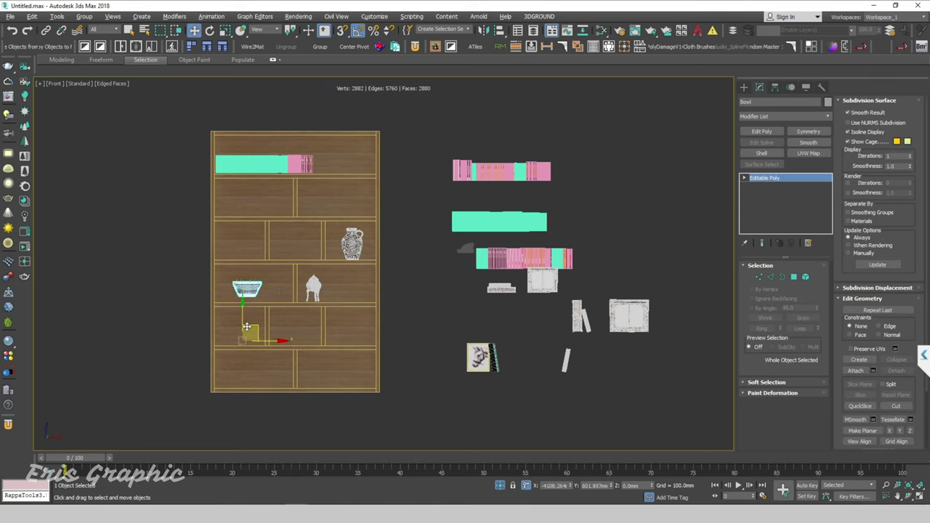
{"action": "mouse_move", "coordinate": [488, 393]}
{"action": "left_mouse_down"}
{"action": "mouse_move", "coordinate": [462, 343]}
{"action": "mouse_move", "coordinate": [248, 322]}
{"action": "mouse_move", "coordinate": [249, 231]}
{"action": "mouse_move", "coordinate": [235, 229]}
{"action": "left_mouse_up"}
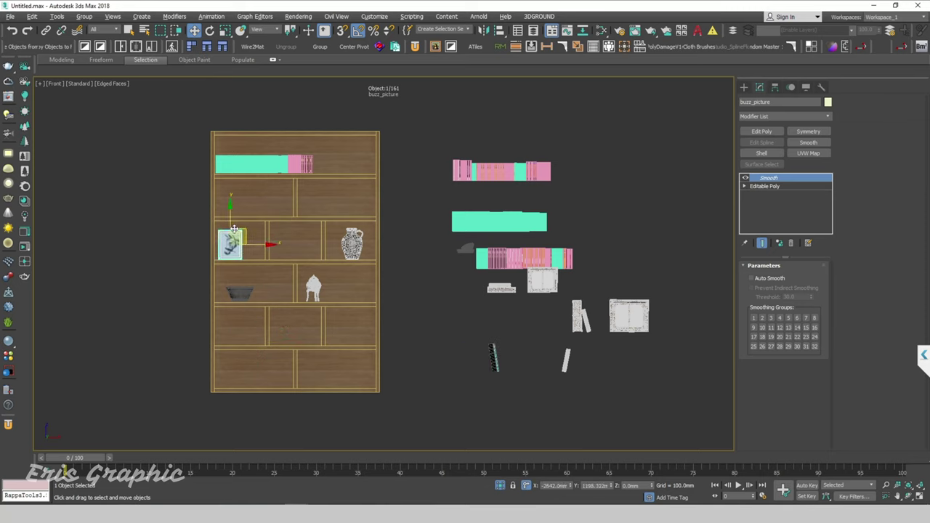
{"action": "left_click", "coordinate": [615, 274]}
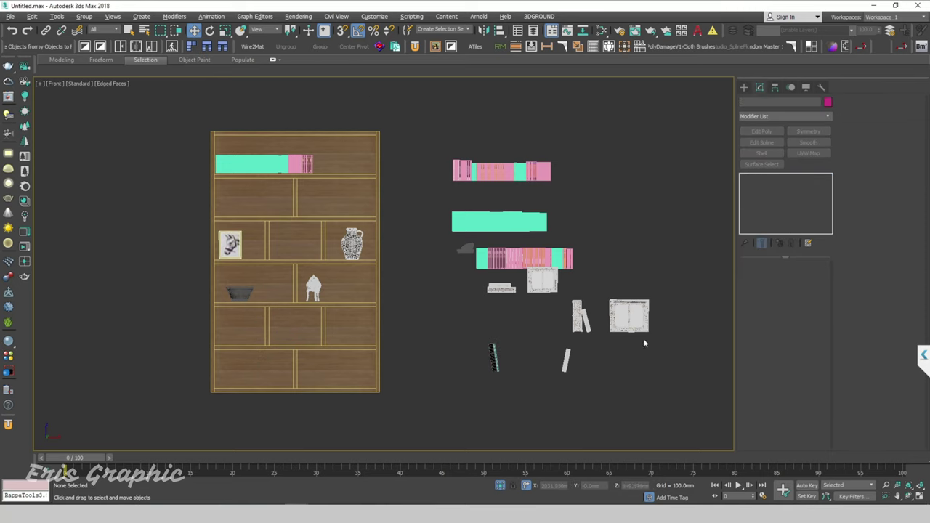
{"action": "left_click_drag", "start_coordinate": [669, 369], "coordinate": [613, 299]}
{"action": "scroll", "coordinate": [613, 300], "scroll_direction": "up", "scroll_amount": 3}
{"action": "scroll", "coordinate": [617, 275], "scroll_direction": "down", "scroll_amount": 3}
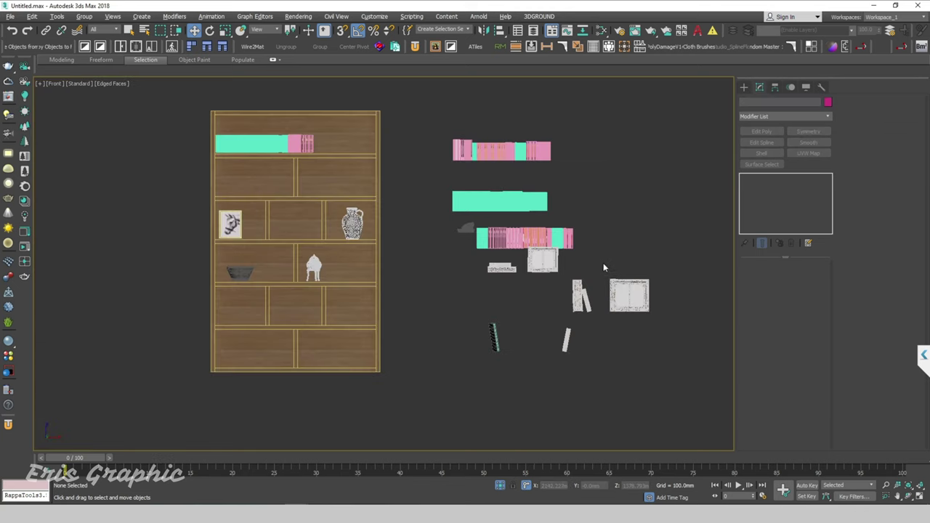
{"action": "scroll", "coordinate": [516, 367], "scroll_direction": "up", "scroll_amount": 3}
{"action": "scroll", "coordinate": [538, 335], "scroll_direction": "down", "scroll_amount": 3}
- Stand the two leaning books beside the statue and slide the statue right along the shelf
{"action": "scroll", "coordinate": [564, 291], "scroll_direction": "up", "scroll_amount": 3}
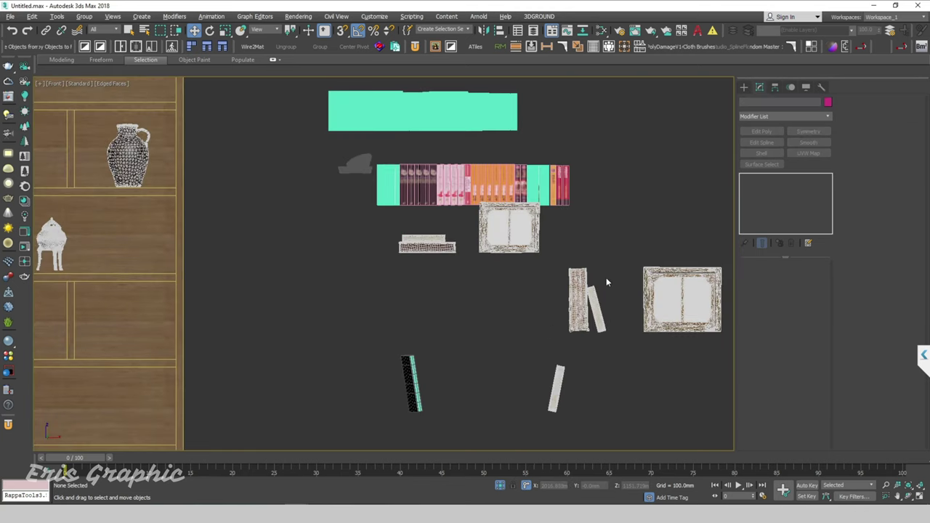
{"action": "mouse_move", "coordinate": [608, 283]}
{"action": "left_mouse_down"}
{"action": "mouse_move", "coordinate": [560, 311]}
{"action": "mouse_move", "coordinate": [280, 260]}
{"action": "left_mouse_up"}
{"action": "scroll", "coordinate": [560, 311], "scroll_direction": "down", "scroll_amount": 3}
{"action": "scroll", "coordinate": [318, 271], "scroll_direction": "up", "scroll_amount": 5}
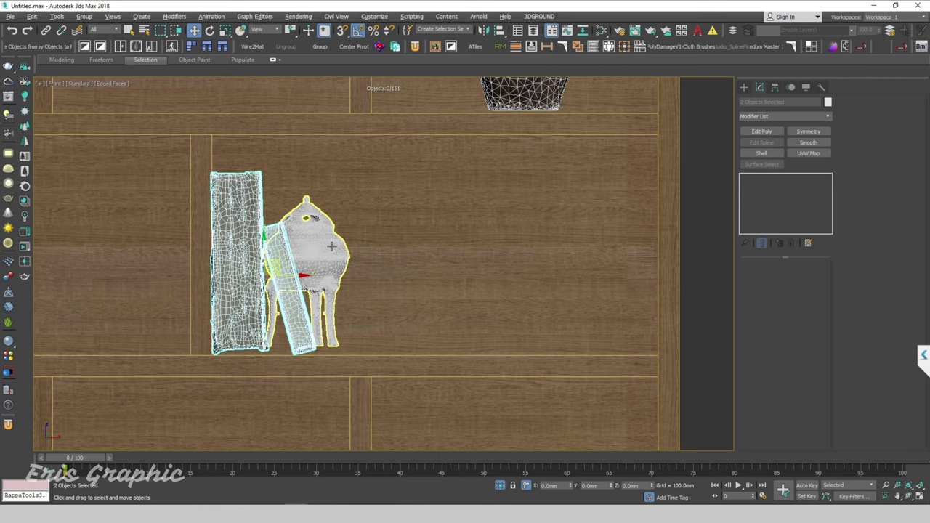
{"action": "left_click", "coordinate": [316, 269]}
{"action": "left_click_drag", "start_coordinate": [372, 338], "coordinate": [490, 342]}
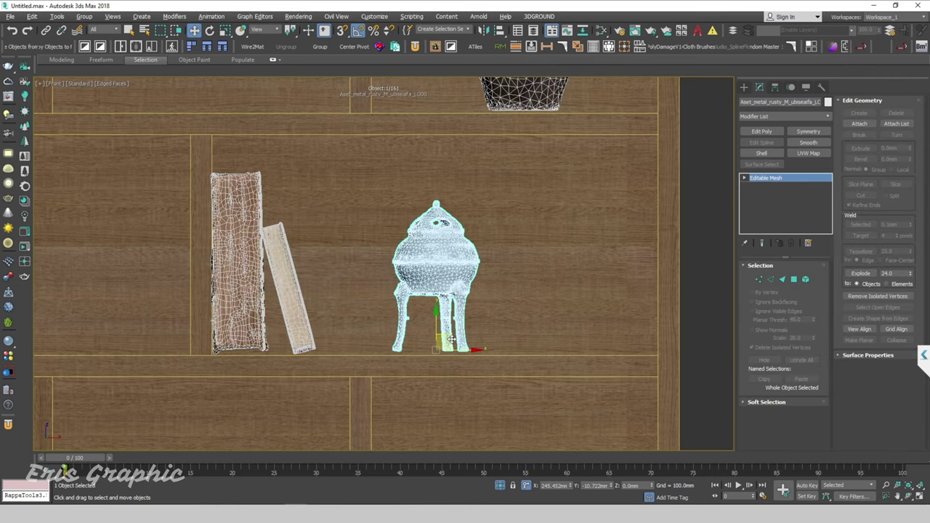
- Move the small grey object group onto a lower shelf
{"action": "scroll", "coordinate": [490, 342], "scroll_direction": "down", "scroll_amount": 5}
{"action": "middle_click_drag", "start_coordinate": [538, 268], "coordinate": [476, 297]}
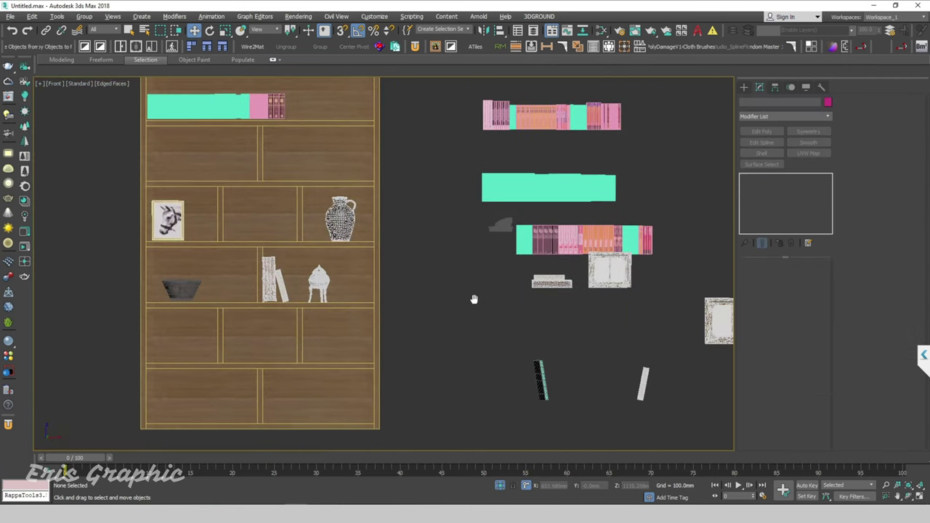
{"action": "scroll", "coordinate": [475, 262], "scroll_direction": "up", "scroll_amount": 6}
{"action": "left_click", "coordinate": [480, 207]}
{"action": "scroll", "coordinate": [503, 239], "scroll_direction": "down", "scroll_amount": 3}
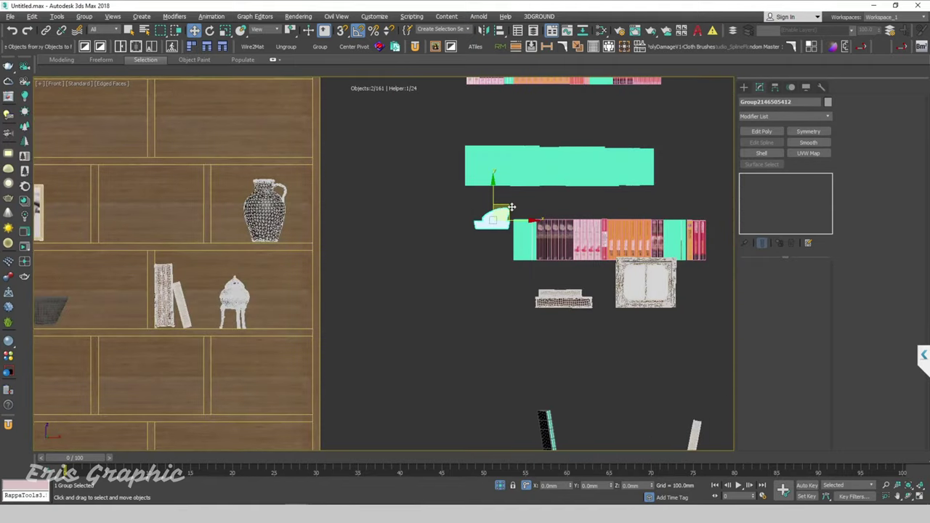
{"action": "scroll", "coordinate": [506, 224], "scroll_direction": "down", "scroll_amount": 3}
{"action": "mouse_move", "coordinate": [509, 208]}
{"action": "left_mouse_down"}
{"action": "mouse_move", "coordinate": [262, 267]}
{"action": "mouse_move", "coordinate": [255, 343]}
{"action": "mouse_move", "coordinate": [218, 334]}
{"action": "left_mouse_up"}
{"action": "scroll", "coordinate": [249, 340], "scroll_direction": "up", "scroll_amount": 5}
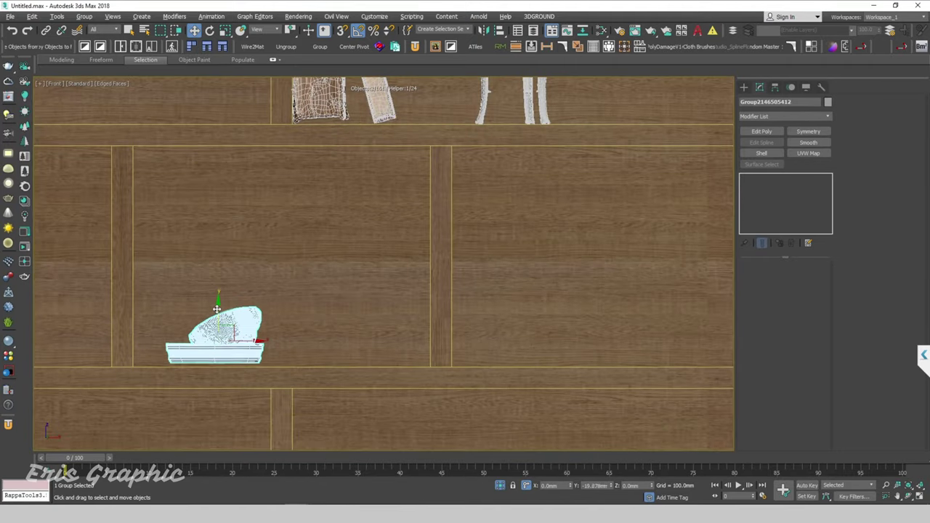
{"action": "scroll", "coordinate": [359, 325], "scroll_direction": "down", "scroll_amount": 10}
- Place eleven books from the lower loose row between the horse picture and the vase
{"action": "scroll", "coordinate": [437, 302], "scroll_direction": "up", "scroll_amount": 4}
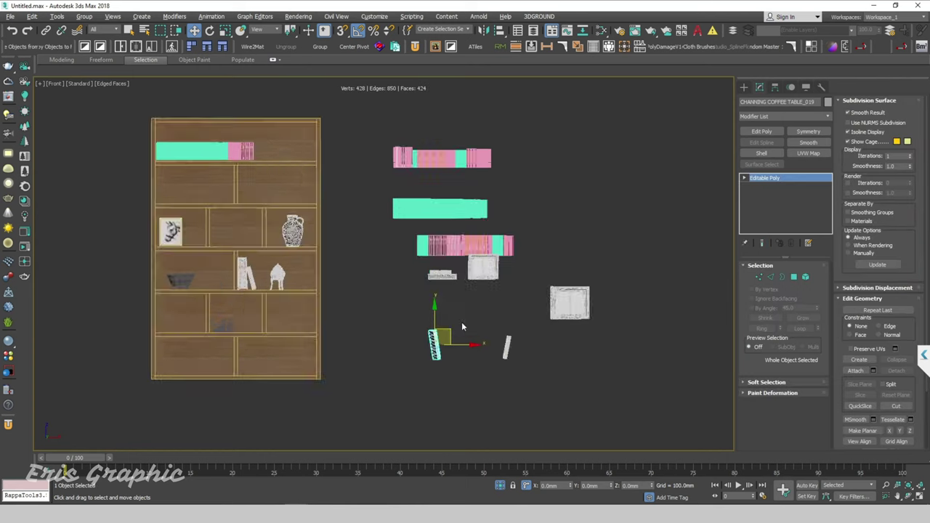
{"action": "scroll", "coordinate": [469, 319], "scroll_direction": "up", "scroll_amount": 4}
{"action": "left_click", "coordinate": [591, 251]}
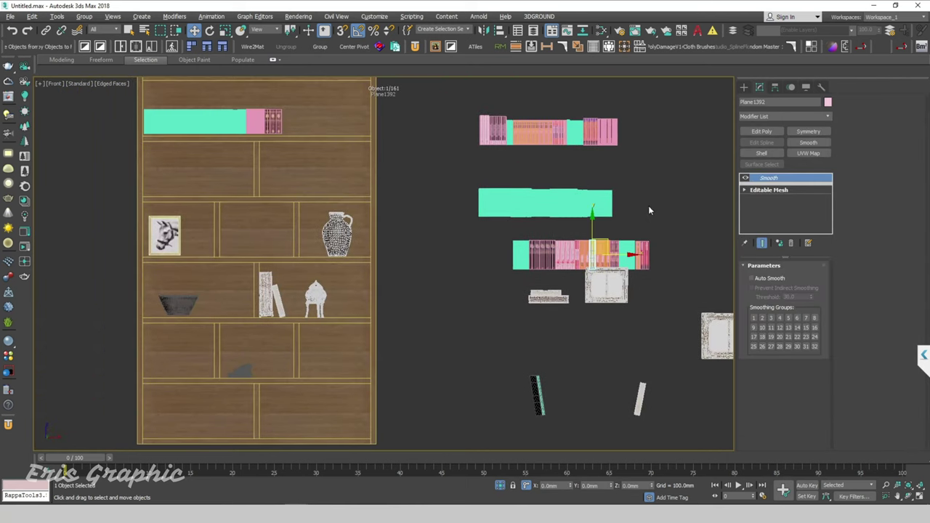
{"action": "left_click", "coordinate": [651, 210]}
{"action": "scroll", "coordinate": [573, 231], "scroll_direction": "up", "scroll_amount": 2}
{"action": "scroll", "coordinate": [562, 241], "scroll_direction": "down", "scroll_amount": 2}
{"action": "scroll", "coordinate": [562, 242], "scroll_direction": "up", "scroll_amount": 2}
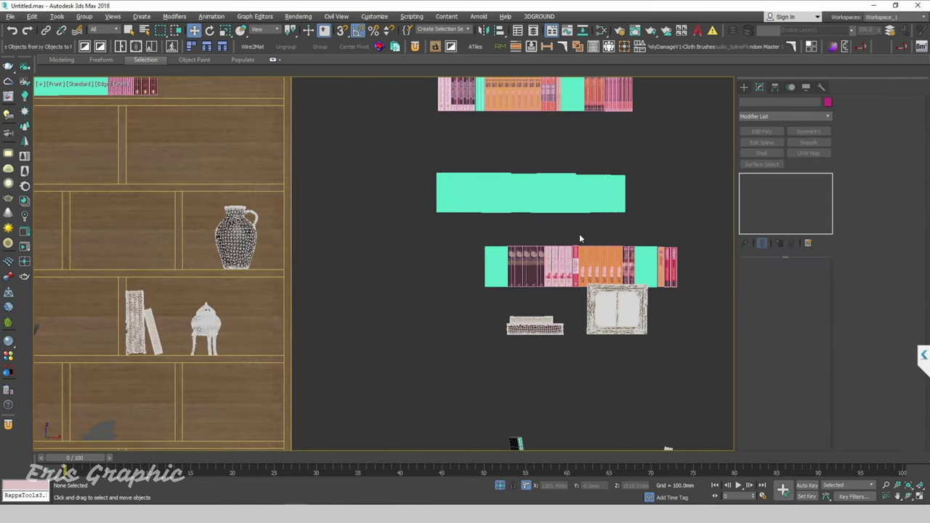
{"action": "left_click_drag", "start_coordinate": [465, 288], "coordinate": [465, 288]}
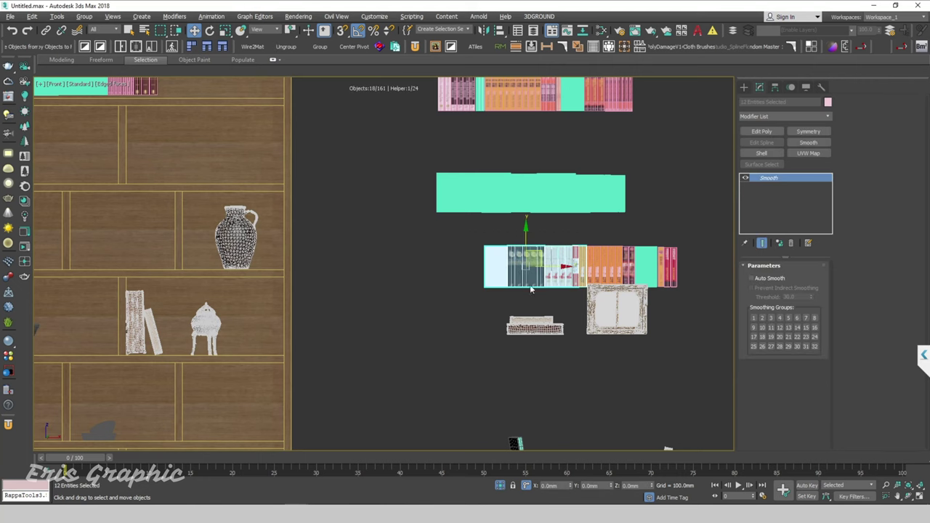
{"action": "scroll", "coordinate": [578, 248], "scroll_direction": "up", "scroll_amount": 2}
{"action": "left_click", "coordinate": [582, 236]}
{"action": "left_click_drag", "start_coordinate": [404, 316], "coordinate": [404, 317]}
{"action": "scroll", "coordinate": [538, 311], "scroll_direction": "down", "scroll_amount": 2}
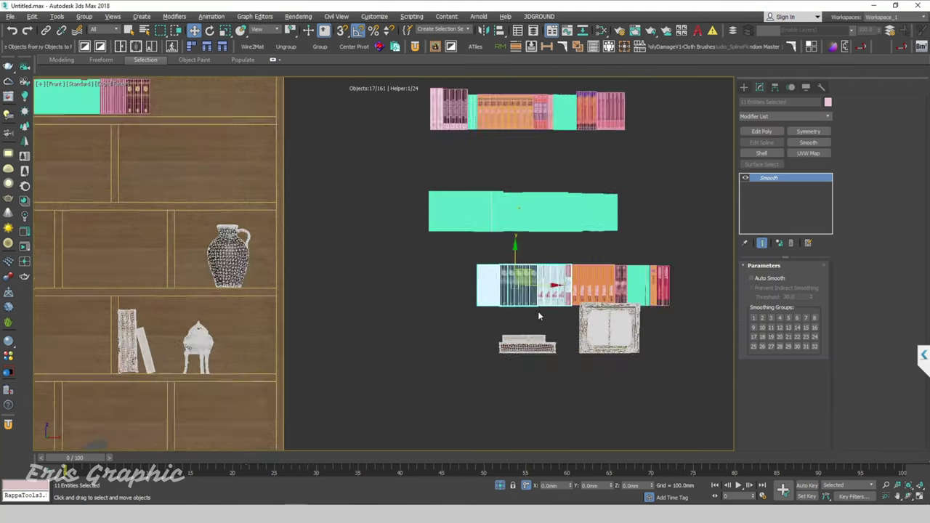
{"action": "scroll", "coordinate": [538, 311], "scroll_direction": "down", "scroll_amount": 1}
{"action": "left_click_drag", "start_coordinate": [520, 274], "coordinate": [242, 268]}
- Ungroup the cyan book group
{"action": "scroll", "coordinate": [240, 270], "scroll_direction": "up", "scroll_amount": 2}
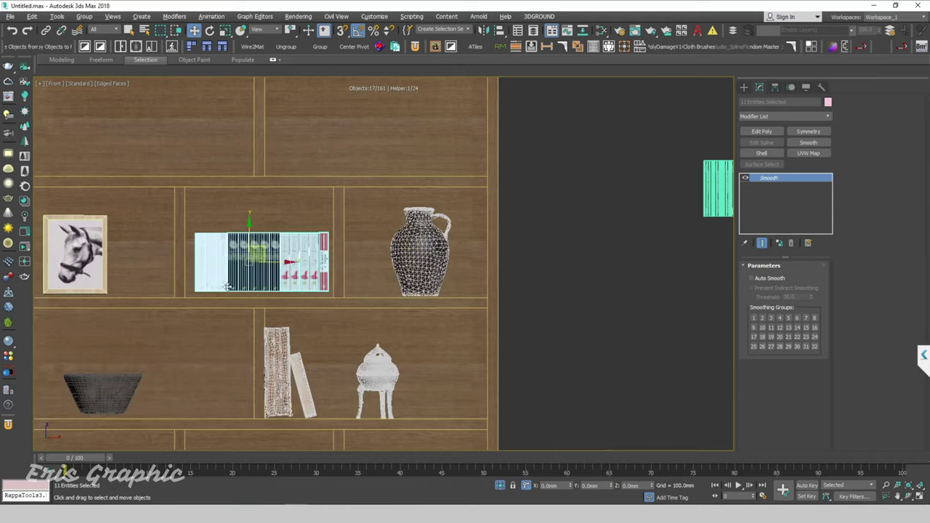
{"action": "scroll", "coordinate": [268, 233], "scroll_direction": "up", "scroll_amount": 2}
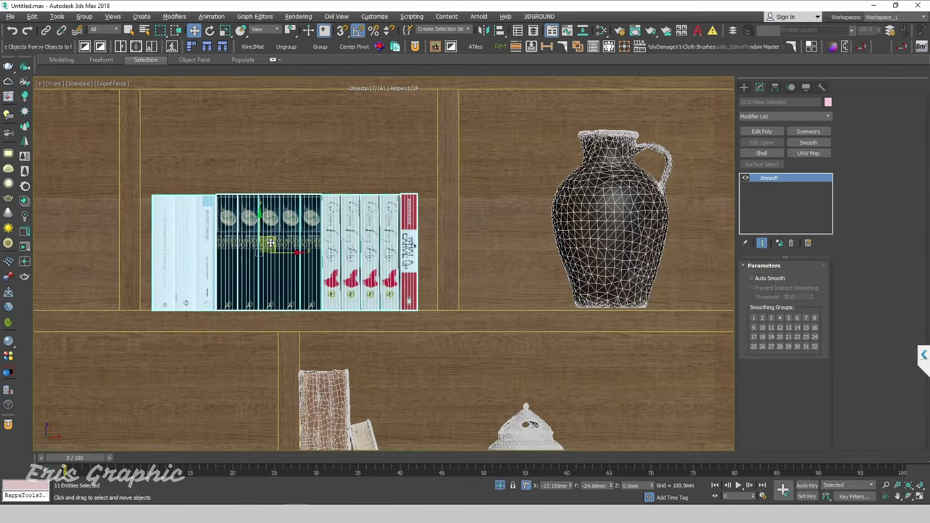
{"action": "scroll", "coordinate": [278, 262], "scroll_direction": "down", "scroll_amount": 5}
{"action": "scroll", "coordinate": [426, 264], "scroll_direction": "up", "scroll_amount": 3}
{"action": "left_click_drag", "start_coordinate": [459, 253], "coordinate": [519, 235]}
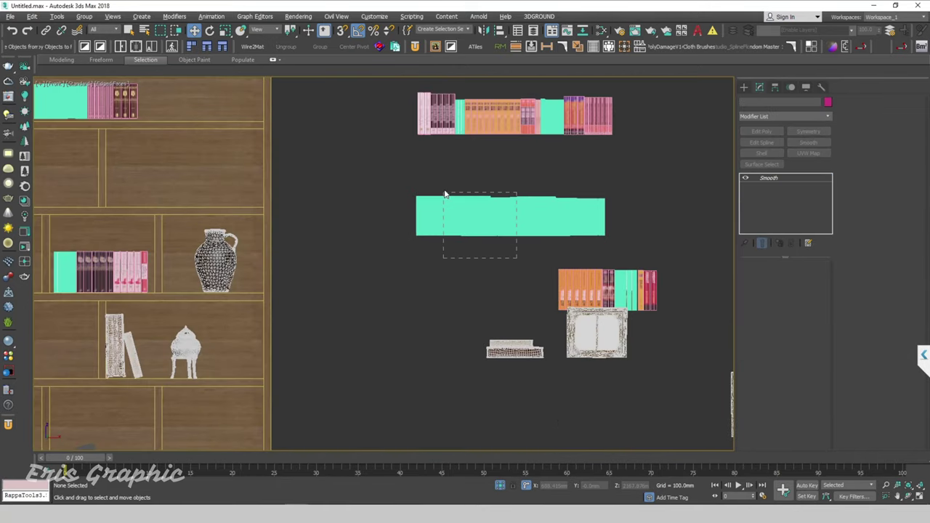
{"action": "scroll", "coordinate": [587, 250], "scroll_direction": "down", "scroll_amount": 3}
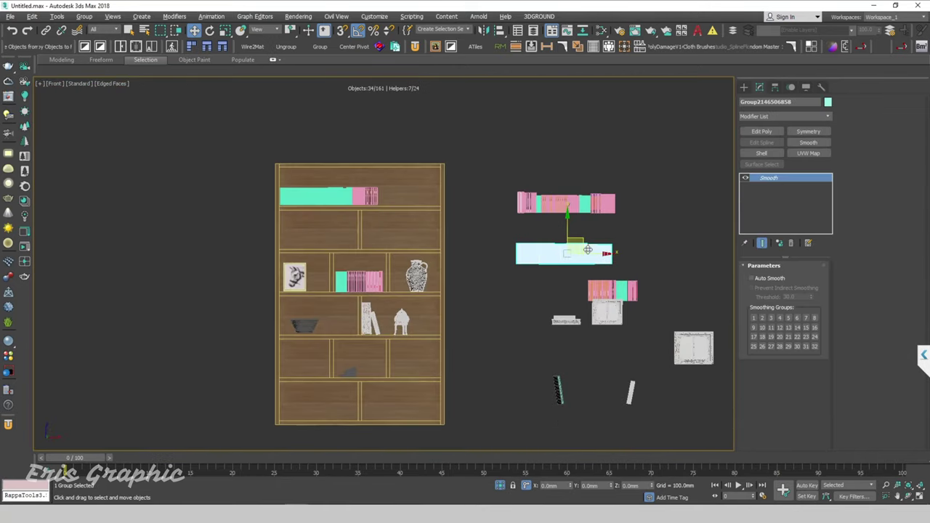
{"action": "left_click", "coordinate": [83, 16]}
{"action": "left_click", "coordinate": [96, 43]}
{"action": "left_click", "coordinate": [509, 137]}
- Move the cyan book block onto the second shelf and nudge it into place
{"action": "scroll", "coordinate": [554, 204], "scroll_direction": "up", "scroll_amount": 3}
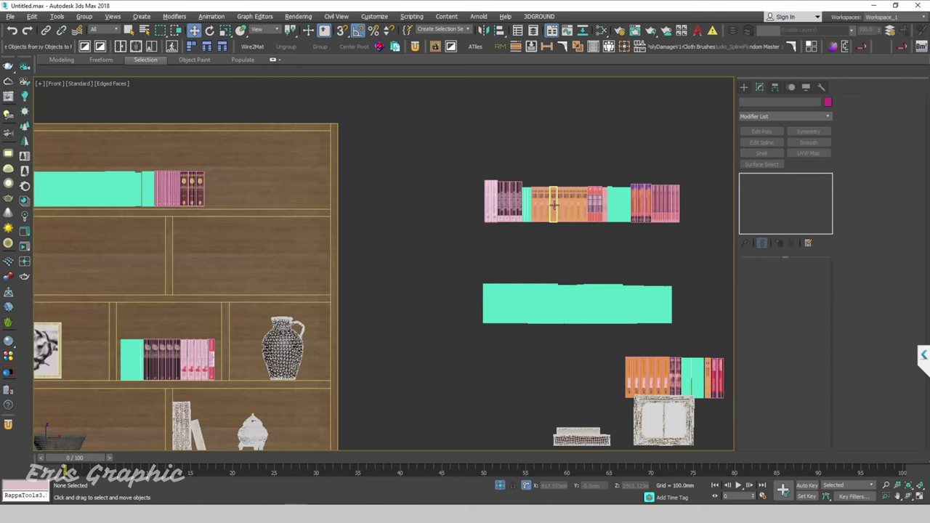
{"action": "scroll", "coordinate": [615, 312], "scroll_direction": "up", "scroll_amount": 5}
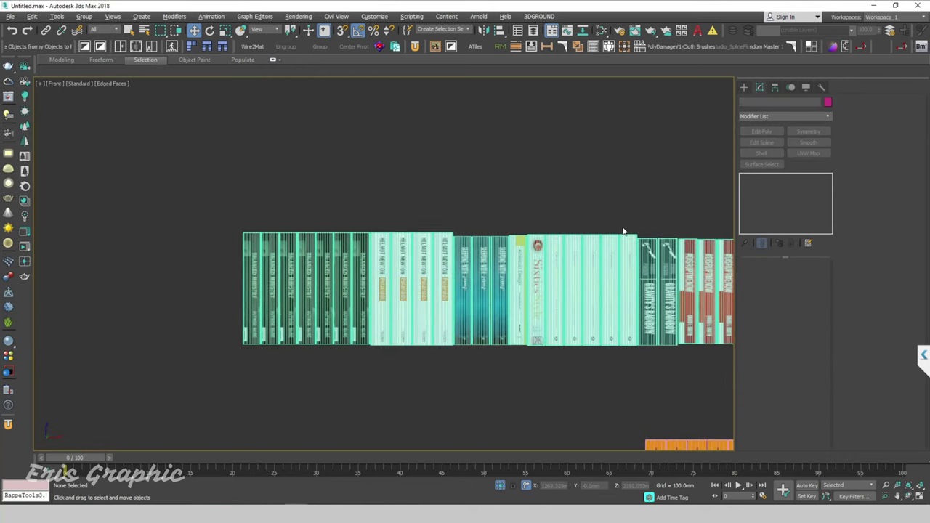
{"action": "left_click_drag", "start_coordinate": [257, 374], "coordinate": [256, 374]}
{"action": "scroll", "coordinate": [530, 288], "scroll_direction": "down", "scroll_amount": 5}
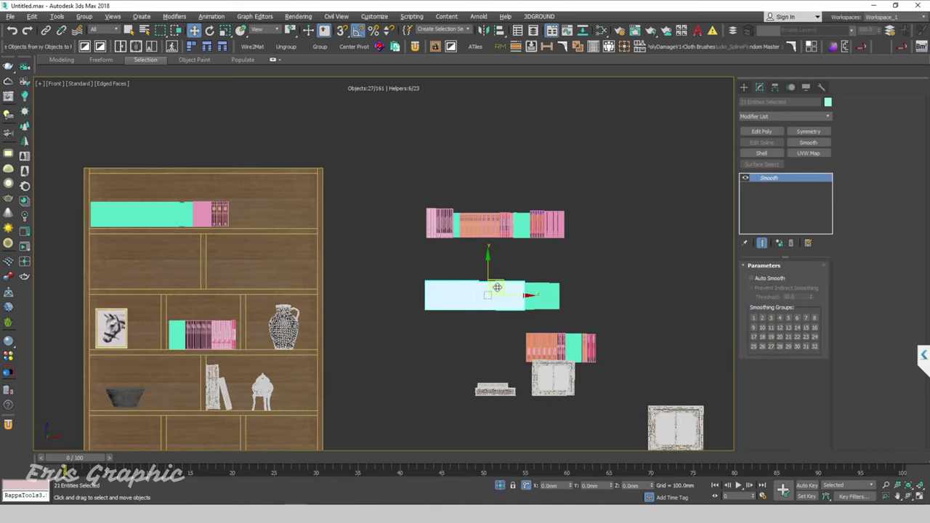
{"action": "left_click_drag", "start_coordinate": [506, 281], "coordinate": [308, 272]}
{"action": "scroll", "coordinate": [308, 272], "scroll_direction": "up", "scroll_amount": 3}
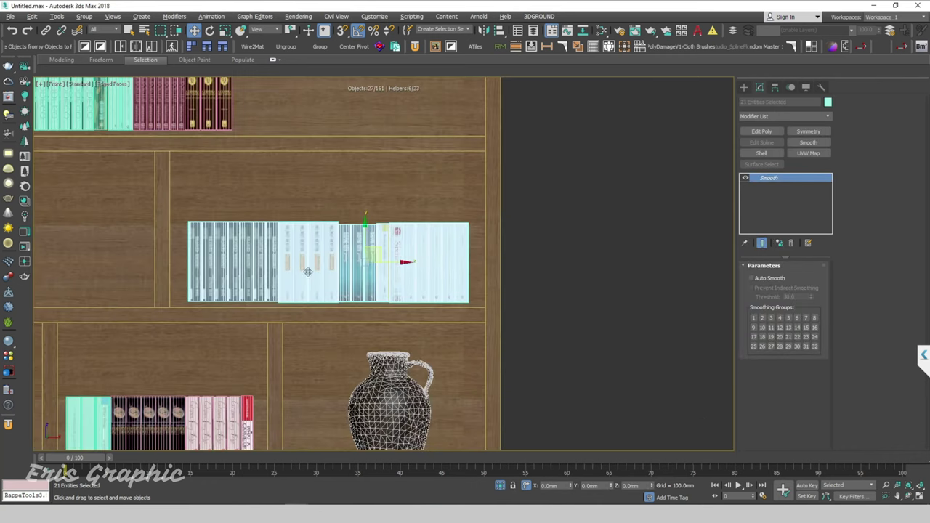
{"action": "left_click_drag", "start_coordinate": [374, 249], "coordinate": [356, 248]}
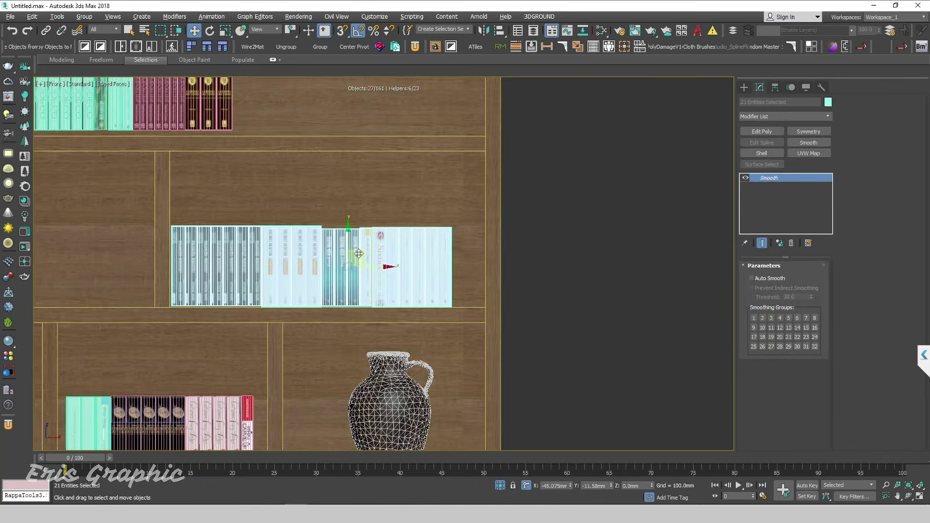
{"action": "scroll", "coordinate": [546, 199], "scroll_direction": "down", "scroll_amount": 5}
{"action": "scroll", "coordinate": [546, 199], "scroll_direction": "up", "scroll_amount": 3}
{"action": "left_click", "coordinate": [546, 199]}
- Move the remaining row of books onto the middle shelf
{"action": "scroll", "coordinate": [547, 203], "scroll_direction": "up", "scroll_amount": 2}
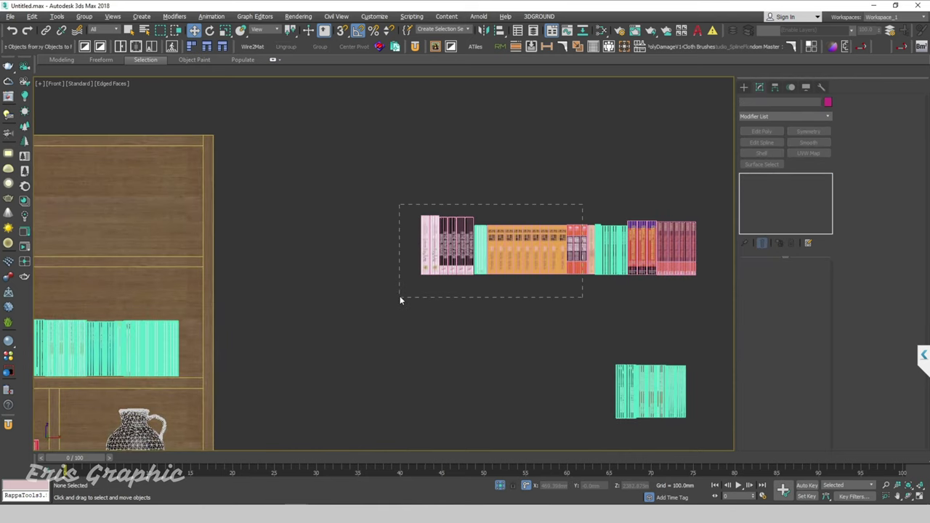
{"action": "left_click_drag", "start_coordinate": [400, 300], "coordinate": [400, 298]}
{"action": "scroll", "coordinate": [604, 199], "scroll_direction": "up", "scroll_amount": 2}
{"action": "left_click_drag", "start_coordinate": [606, 196], "coordinate": [338, 346]}
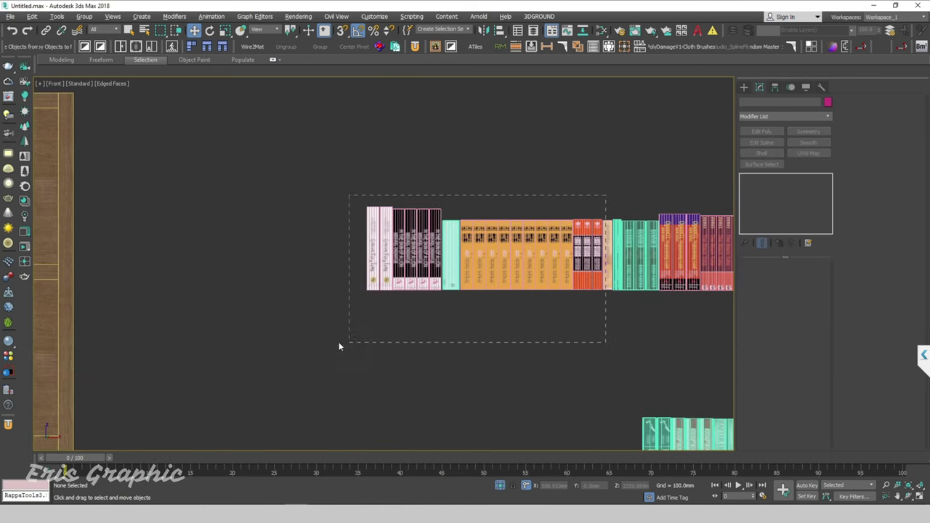
{"action": "scroll", "coordinate": [602, 236], "scroll_direction": "down", "scroll_amount": 8}
{"action": "left_click_drag", "start_coordinate": [596, 218], "coordinate": [264, 278]}
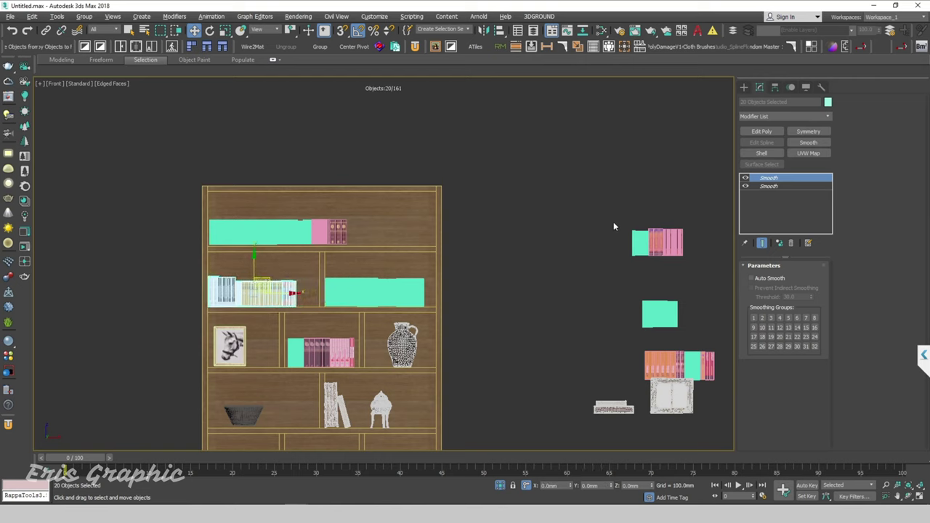
- Move the remaining loose book group to the top shelf's right end
{"action": "left_click_drag", "start_coordinate": [700, 281], "coordinate": [696, 278]}
{"action": "left_click_drag", "start_coordinate": [679, 233], "coordinate": [432, 221]}
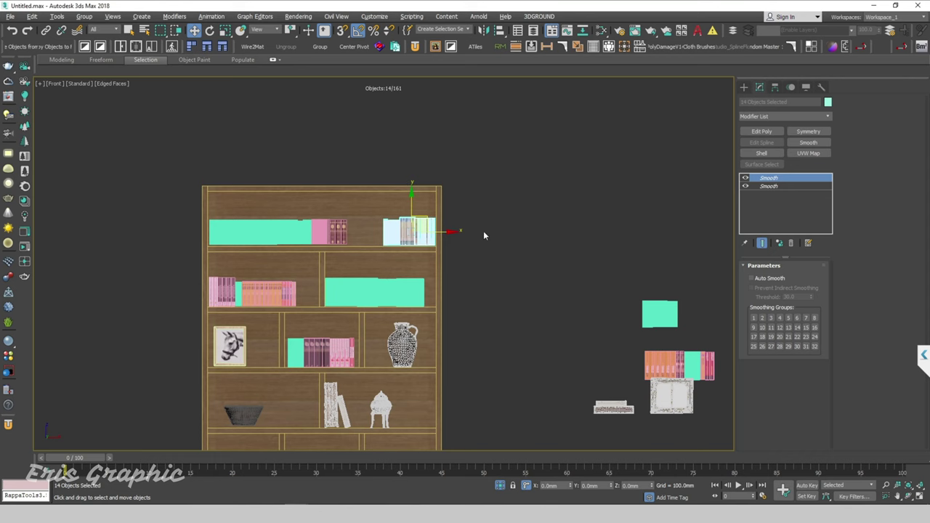
{"action": "scroll", "coordinate": [501, 251], "scroll_direction": "down", "scroll_amount": 4}
{"action": "left_click", "coordinate": [615, 293]}
- Place the last loose book row in the fifth shelf's left compartment, nudged to sit properly
{"action": "scroll", "coordinate": [615, 294], "scroll_direction": "up", "scroll_amount": 6}
{"action": "left_click_drag", "start_coordinate": [478, 257], "coordinate": [476, 255]}
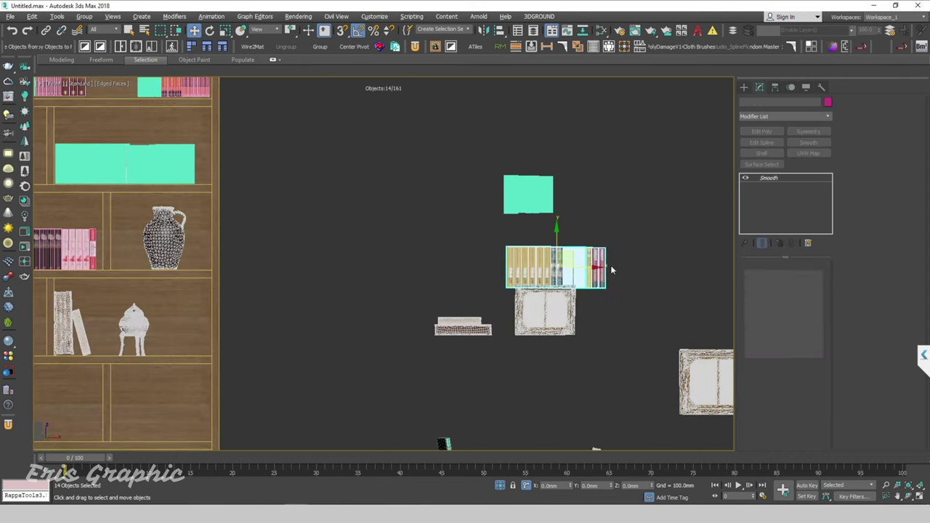
{"action": "scroll", "coordinate": [611, 265], "scroll_direction": "down", "scroll_amount": 3}
{"action": "left_click_drag", "start_coordinate": [596, 253], "coordinate": [280, 333]}
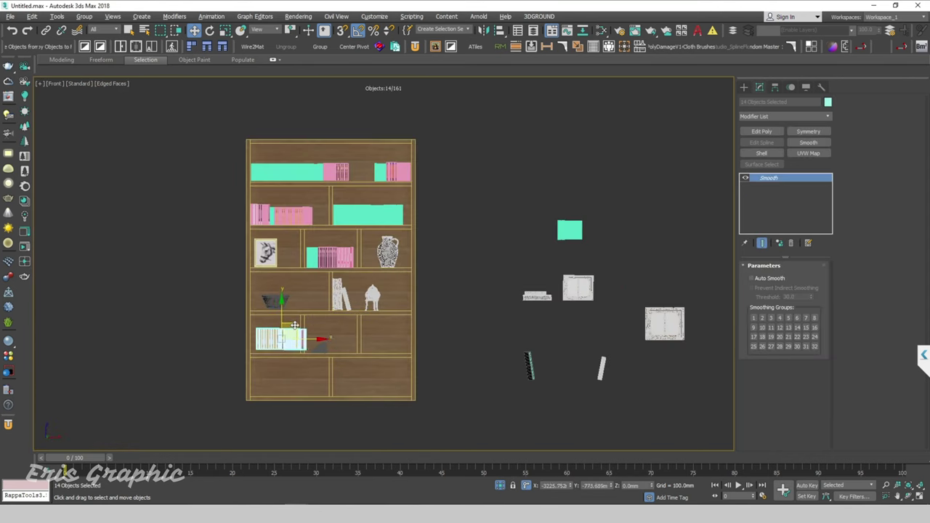
{"action": "scroll", "coordinate": [271, 348], "scroll_direction": "up", "scroll_amount": 5}
{"action": "scroll", "coordinate": [265, 358], "scroll_direction": "up", "scroll_amount": 2}
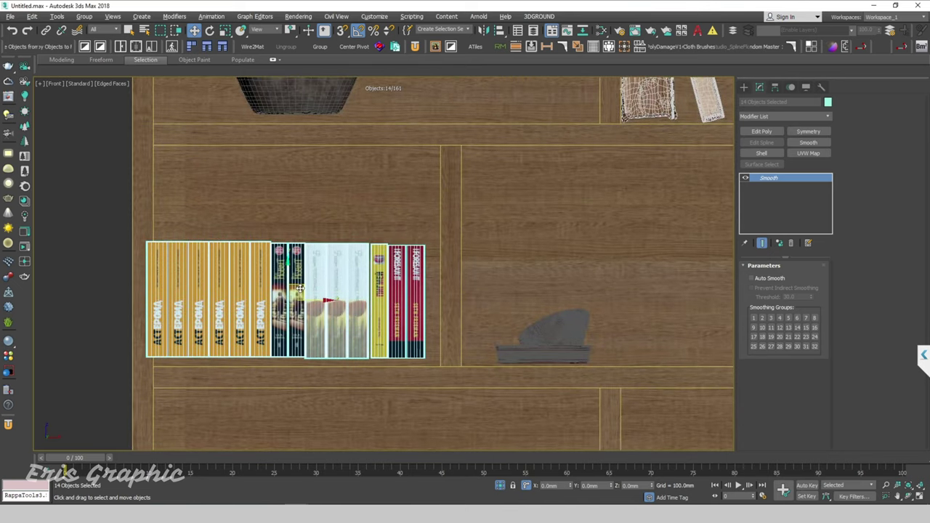
{"action": "left_click_drag", "start_coordinate": [303, 286], "coordinate": [317, 294]}
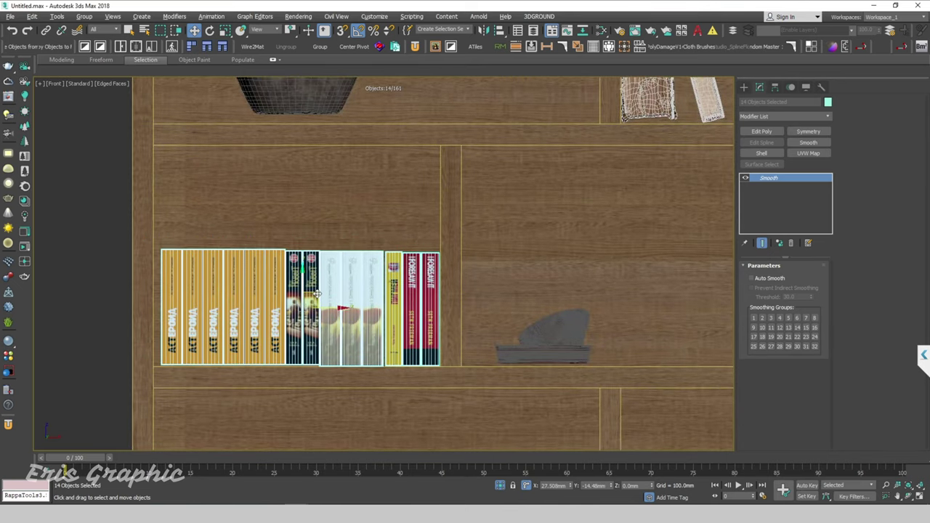
{"action": "scroll", "coordinate": [317, 294], "scroll_direction": "down", "scroll_amount": 5}
- Move the loose group of books onto the left end of the fourth shelf
{"action": "scroll", "coordinate": [182, 149], "scroll_direction": "up", "scroll_amount": 6}
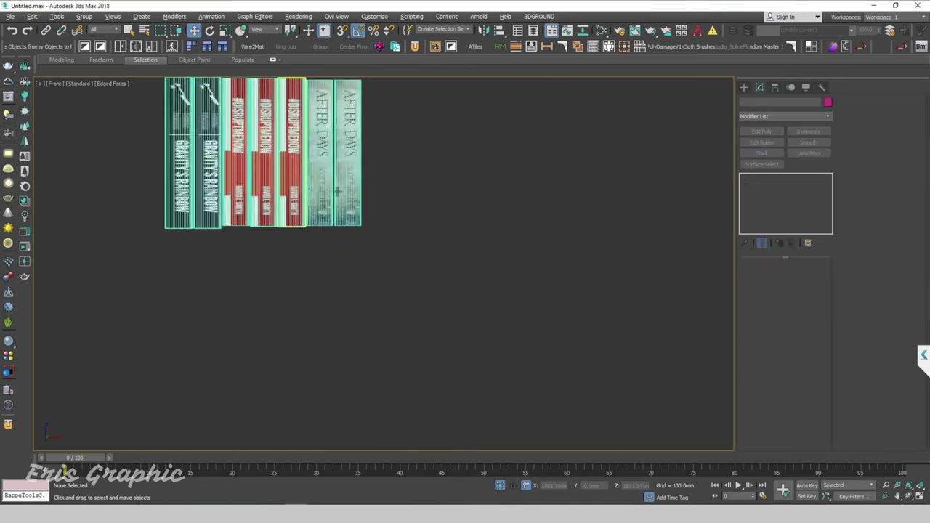
{"action": "left_click_drag", "start_coordinate": [445, 253], "coordinate": [182, 149]}
{"action": "scroll", "coordinate": [182, 149], "scroll_direction": "down", "scroll_amount": 5}
{"action": "scroll", "coordinate": [261, 240], "scroll_direction": "up", "scroll_amount": 2}
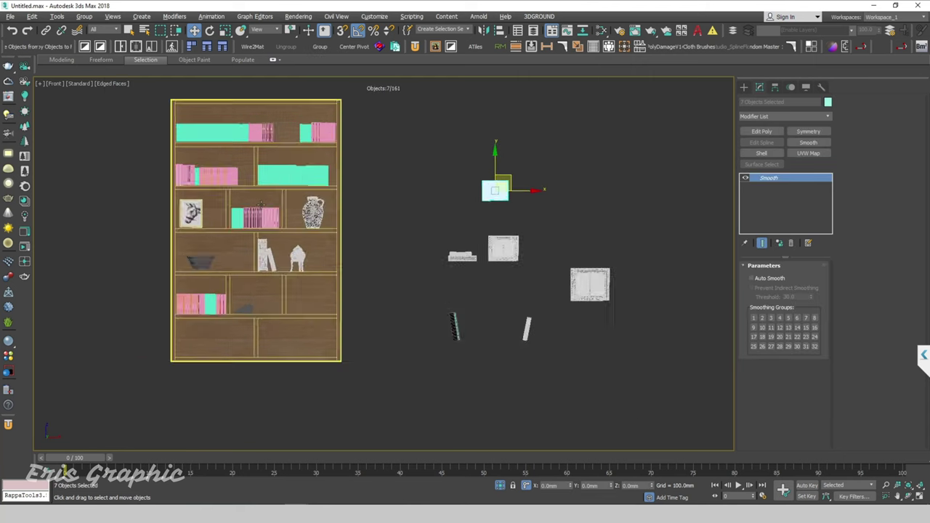
{"action": "scroll", "coordinate": [393, 269], "scroll_direction": "up", "scroll_amount": 3}
{"action": "scroll", "coordinate": [394, 270], "scroll_direction": "down", "scroll_amount": 2}
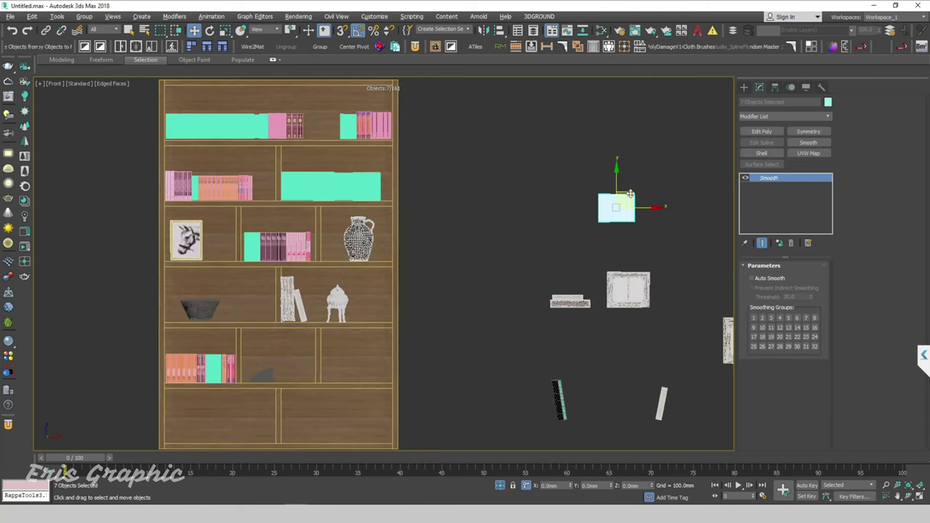
{"action": "left_click_drag", "start_coordinate": [631, 195], "coordinate": [205, 294]}
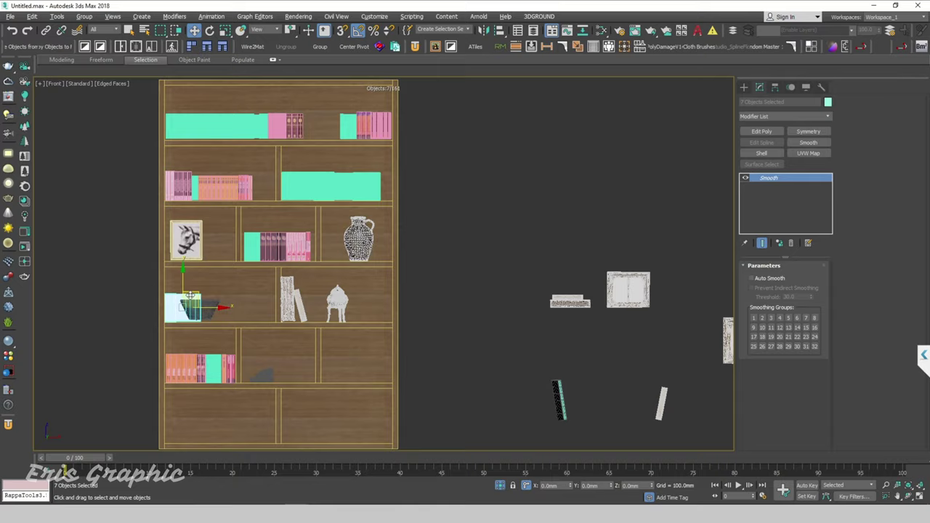
{"action": "key", "text": "z"}
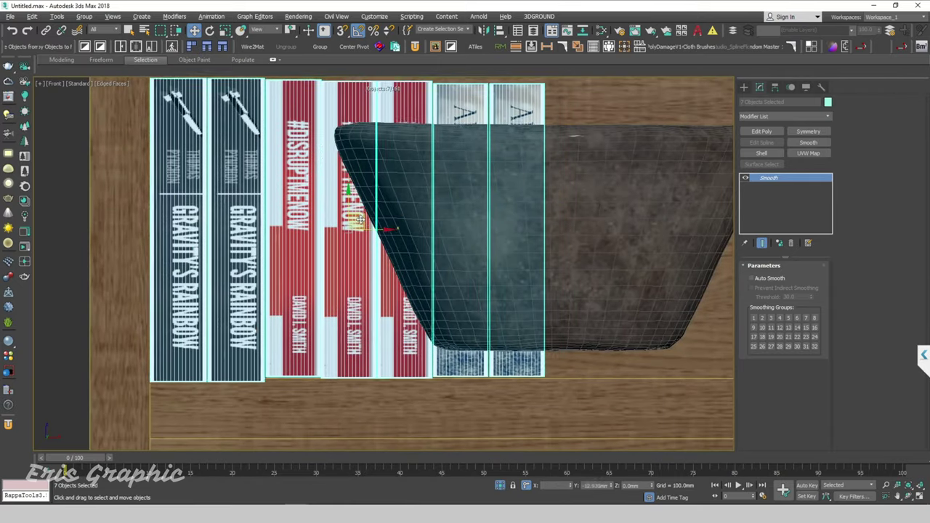
{"action": "key", "text": "shift+z"}
- Slide the dark bowl right so it sits just beside the new books
{"action": "scroll", "coordinate": [370, 229], "scroll_direction": "up", "scroll_amount": 3}
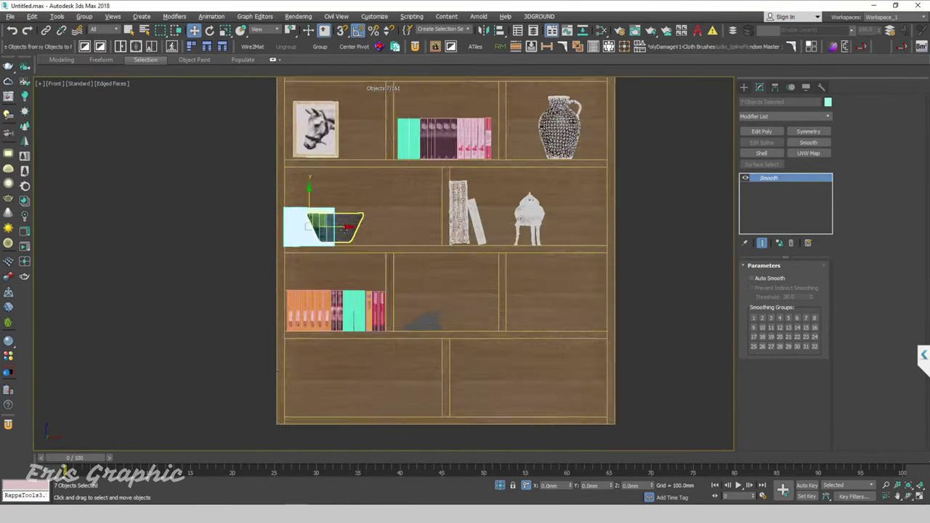
{"action": "scroll", "coordinate": [356, 227], "scroll_direction": "up", "scroll_amount": 2}
{"action": "left_click", "coordinate": [236, 203]}
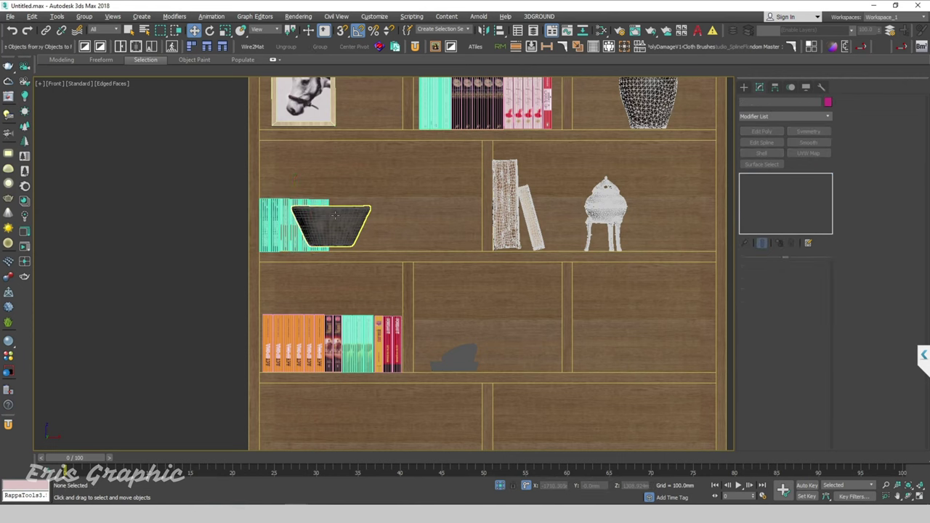
{"action": "left_click", "coordinate": [332, 218]}
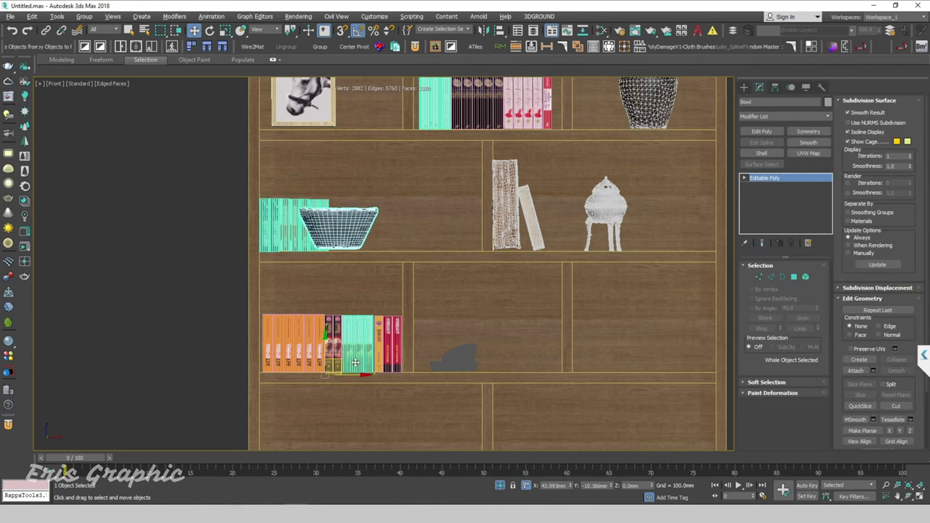
{"action": "left_click_drag", "start_coordinate": [334, 362], "coordinate": [410, 361]}
{"action": "scroll", "coordinate": [410, 361], "scroll_direction": "down", "scroll_amount": 4}
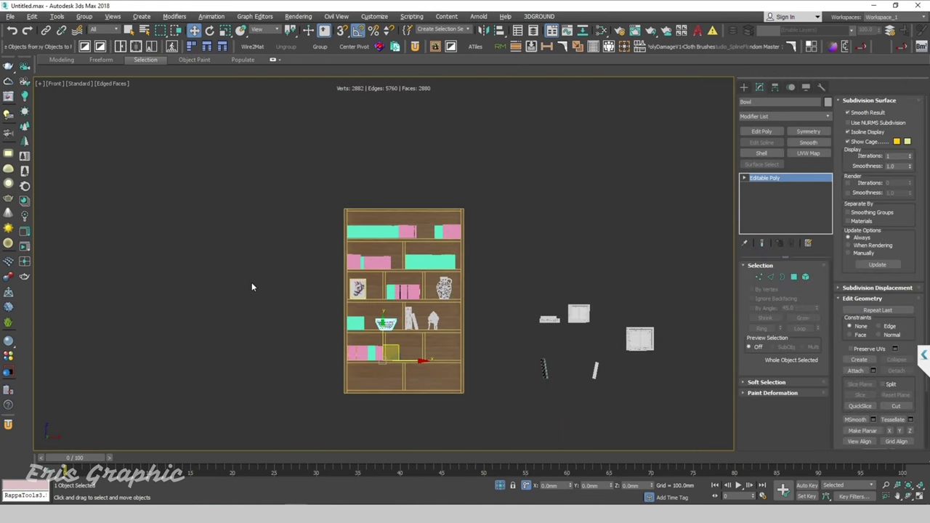
{"action": "left_click", "coordinate": [581, 338]}
{"action": "scroll", "coordinate": [581, 339], "scroll_direction": "up", "scroll_amount": 3}
{"action": "scroll", "coordinate": [509, 305], "scroll_direction": "up", "scroll_amount": 2}
{"action": "scroll", "coordinate": [452, 290], "scroll_direction": "down", "scroll_amount": 3}
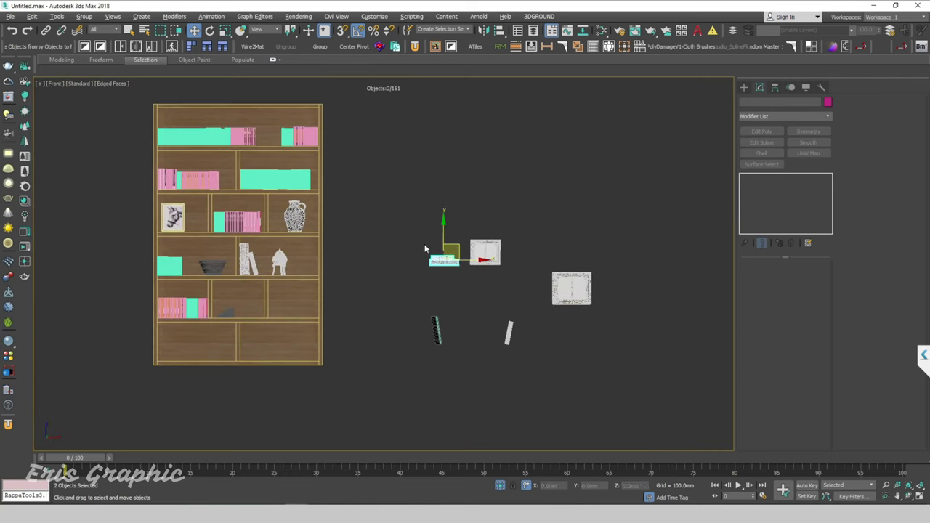
- Place the two small stacked boxes on the fourth shelf's right end
{"action": "left_click_drag", "start_coordinate": [452, 250], "coordinate": [337, 254]}
{"action": "scroll", "coordinate": [313, 255], "scroll_direction": "up", "scroll_amount": 4}
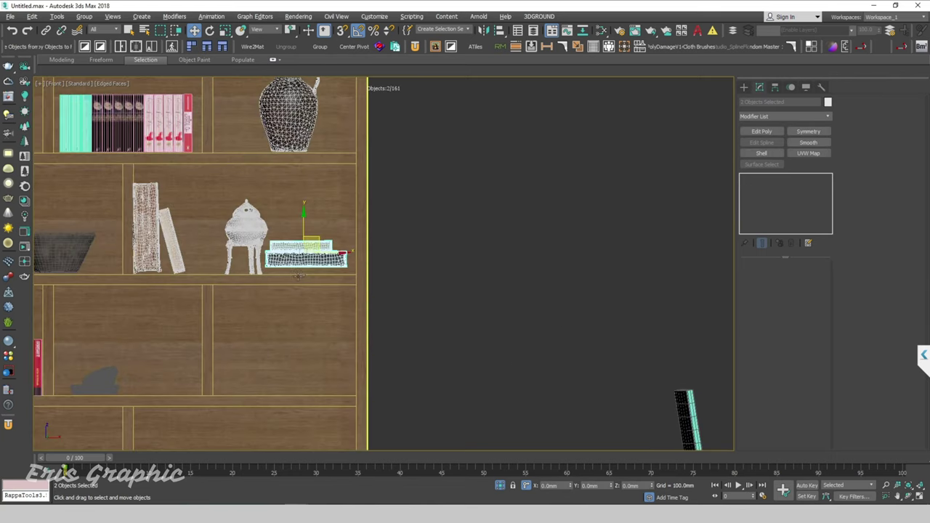
{"action": "scroll", "coordinate": [309, 248], "scroll_direction": "up", "scroll_amount": 2}
{"action": "left_click_drag", "start_coordinate": [286, 219], "coordinate": [287, 234]}
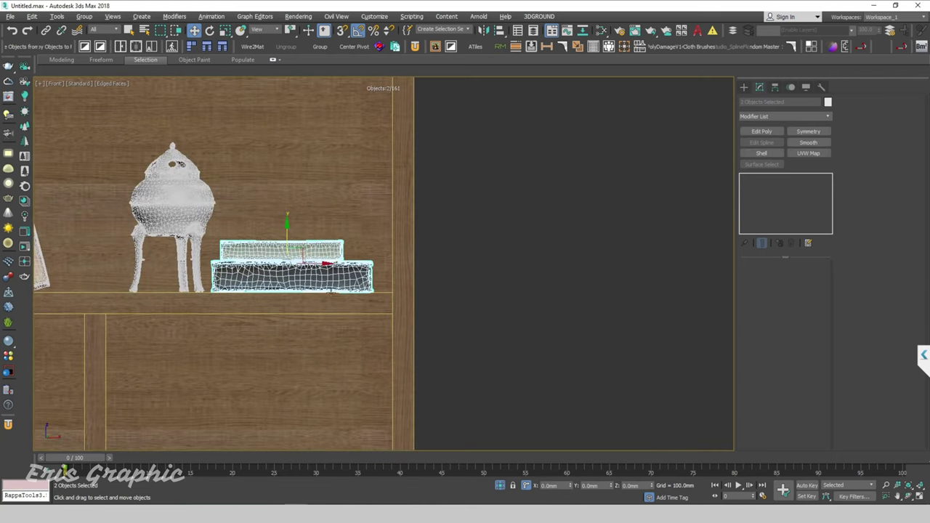
{"action": "scroll", "coordinate": [432, 199], "scroll_direction": "down", "scroll_amount": 8}
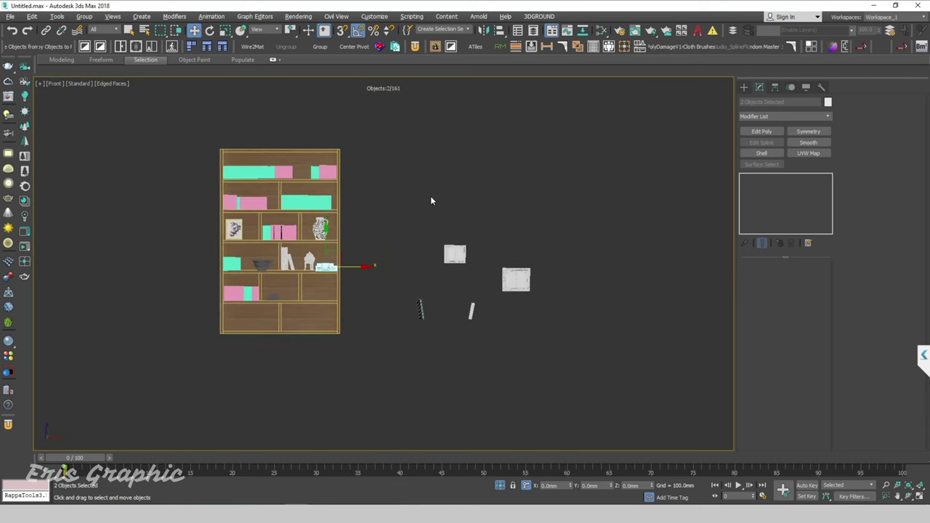
- Move the small picture frame into the fifth shelf's right compartment
{"action": "left_click", "coordinate": [465, 214]}
{"action": "scroll", "coordinate": [508, 233], "scroll_direction": "up", "scroll_amount": 3}
{"action": "left_click", "coordinate": [452, 280]}
{"action": "scroll", "coordinate": [436, 290], "scroll_direction": "up", "scroll_amount": 2}
{"action": "scroll", "coordinate": [538, 220], "scroll_direction": "down", "scroll_amount": 5}
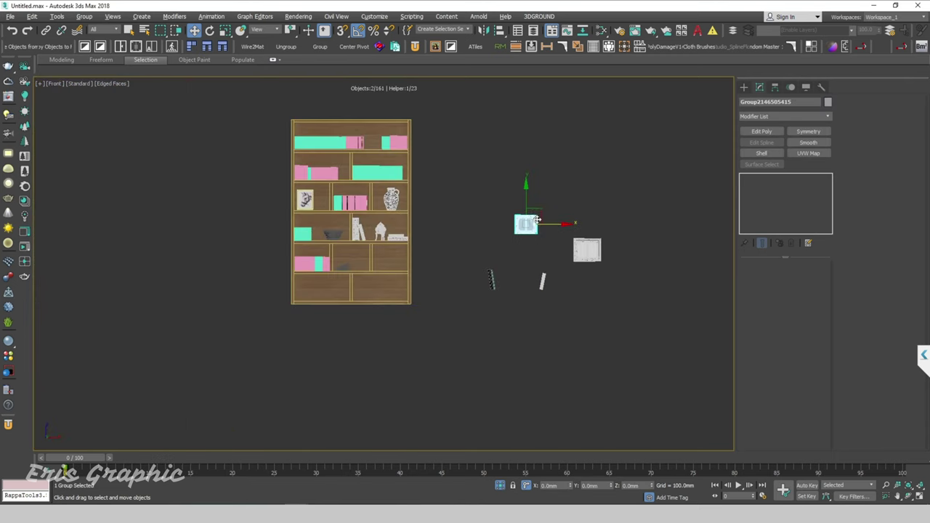
{"action": "left_click_drag", "start_coordinate": [541, 209], "coordinate": [407, 249]}
{"action": "scroll", "coordinate": [397, 240], "scroll_direction": "up", "scroll_amount": 2}
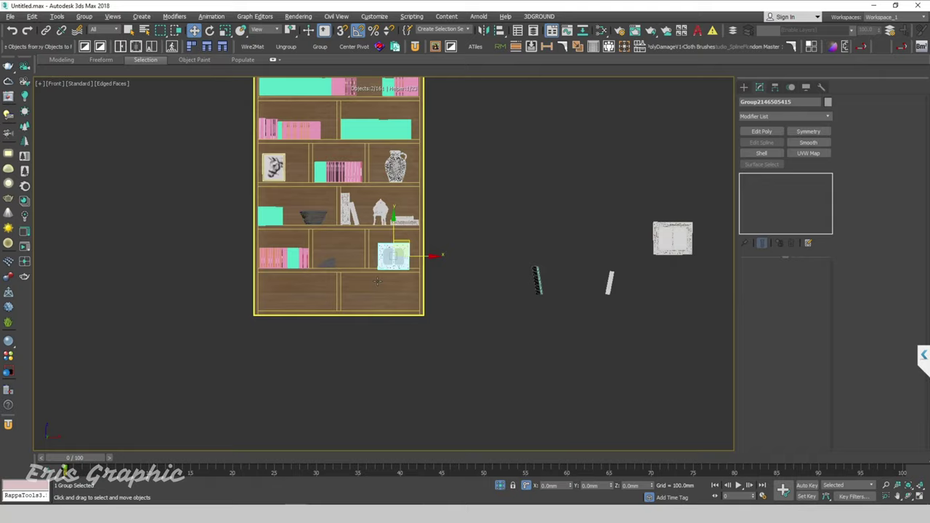
{"action": "scroll", "coordinate": [396, 240], "scroll_direction": "up", "scroll_amount": 5}
{"action": "scroll", "coordinate": [446, 176], "scroll_direction": "down", "scroll_amount": 2}
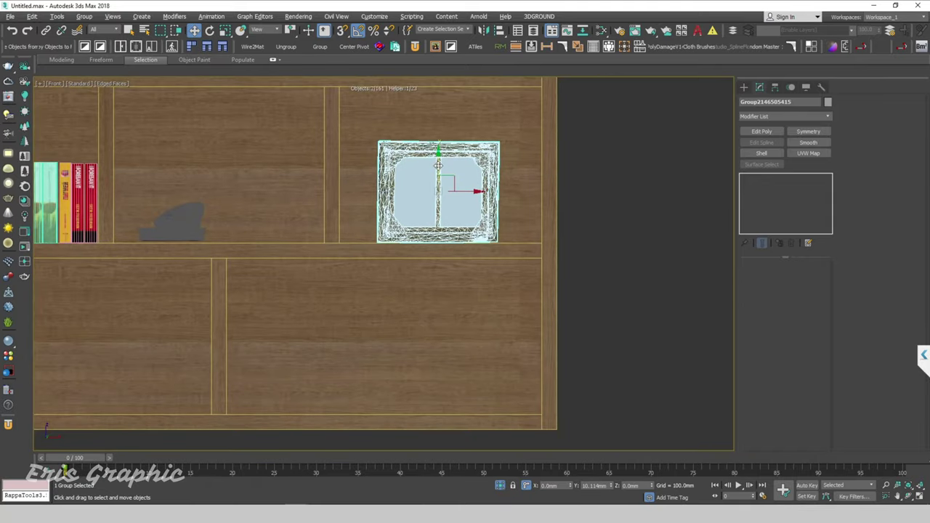
{"action": "scroll", "coordinate": [509, 211], "scroll_direction": "down", "scroll_amount": 5}
{"action": "scroll", "coordinate": [560, 219], "scroll_direction": "up", "scroll_amount": 2}
- Lift the loose thin book up onto the fifth shelf
{"action": "left_click_drag", "start_coordinate": [553, 261], "coordinate": [490, 195]}
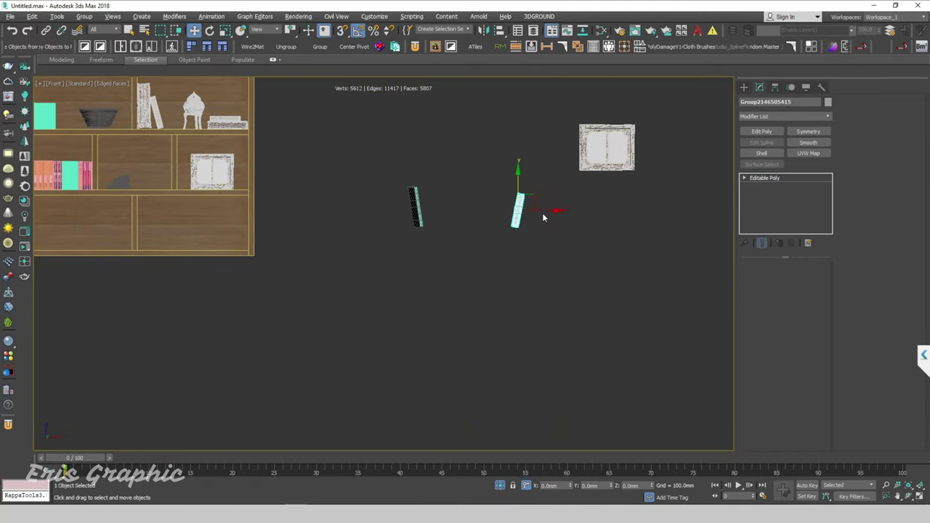
{"action": "middle_click_drag", "start_coordinate": [530, 202], "coordinate": [588, 274]}
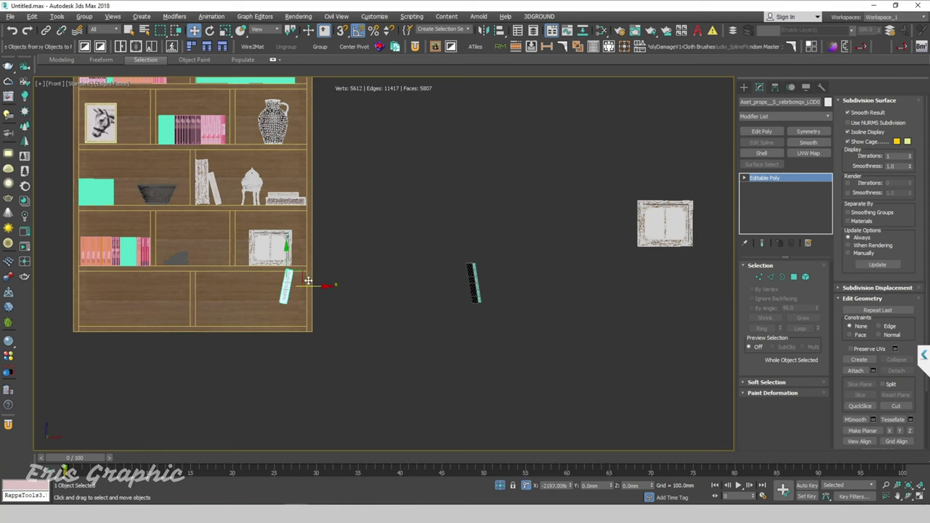
{"action": "scroll", "coordinate": [238, 279], "scroll_direction": "up", "scroll_amount": 3}
{"action": "scroll", "coordinate": [397, 315], "scroll_direction": "up", "scroll_amount": 2}
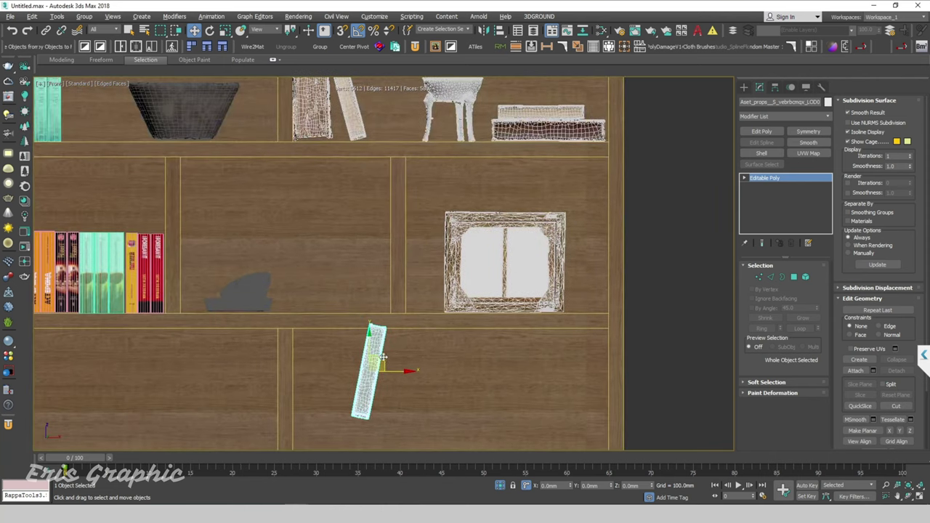
{"action": "mouse_move", "coordinate": [385, 356]}
{"action": "left_mouse_down"}
{"action": "mouse_move", "coordinate": [357, 242]}
{"action": "mouse_move", "coordinate": [386, 248]}
{"action": "left_mouse_up"}
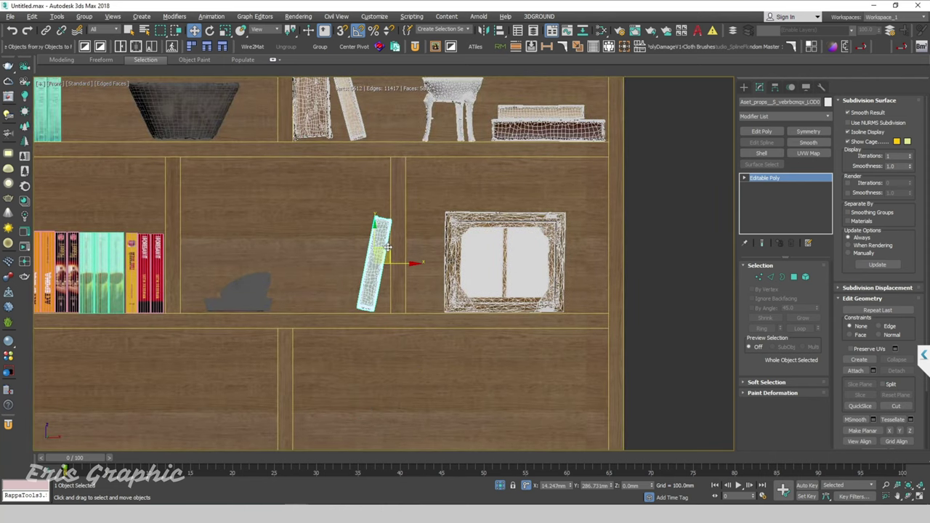
{"action": "scroll", "coordinate": [369, 252], "scroll_direction": "down", "scroll_amount": 5}
{"action": "left_click_drag", "start_coordinate": [619, 363], "coordinate": [539, 284]}
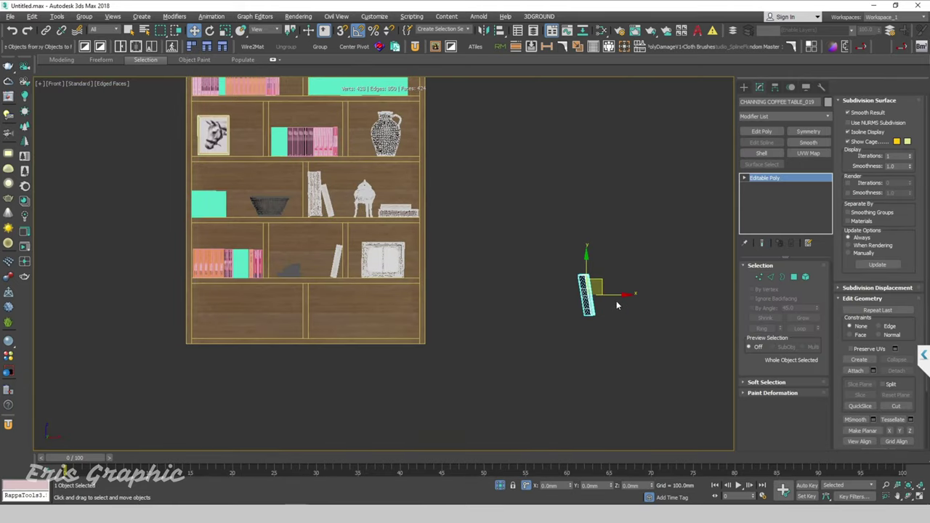
{"action": "middle_click_drag", "start_coordinate": [616, 305], "coordinate": [620, 343]}
{"action": "scroll", "coordinate": [621, 343], "scroll_direction": "down", "scroll_amount": 3}
{"action": "left_click", "coordinate": [634, 306]}
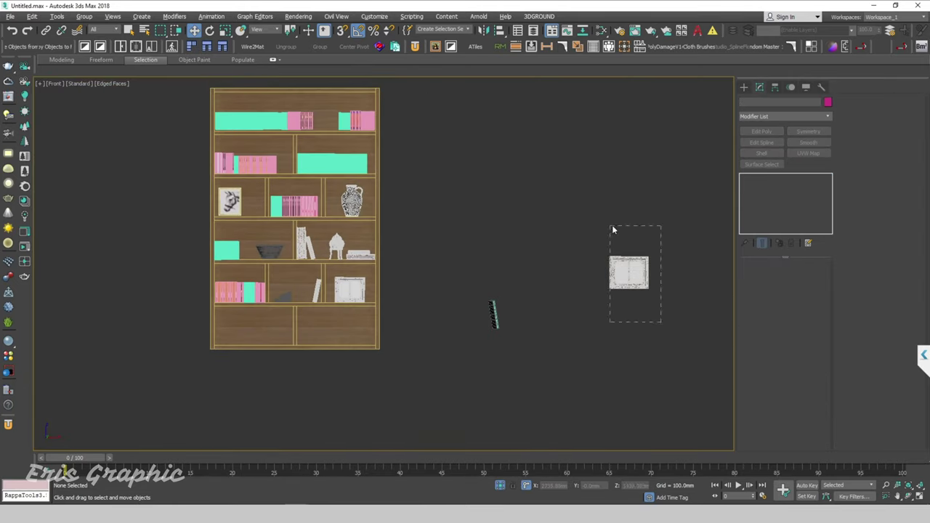
- Place the dark thin prop on the bottom shelf beside the picture frame
{"action": "mouse_move", "coordinate": [612, 230]}
{"action": "left_mouse_down"}
{"action": "mouse_move", "coordinate": [654, 266]}
{"action": "mouse_move", "coordinate": [318, 325]}
{"action": "left_mouse_up"}
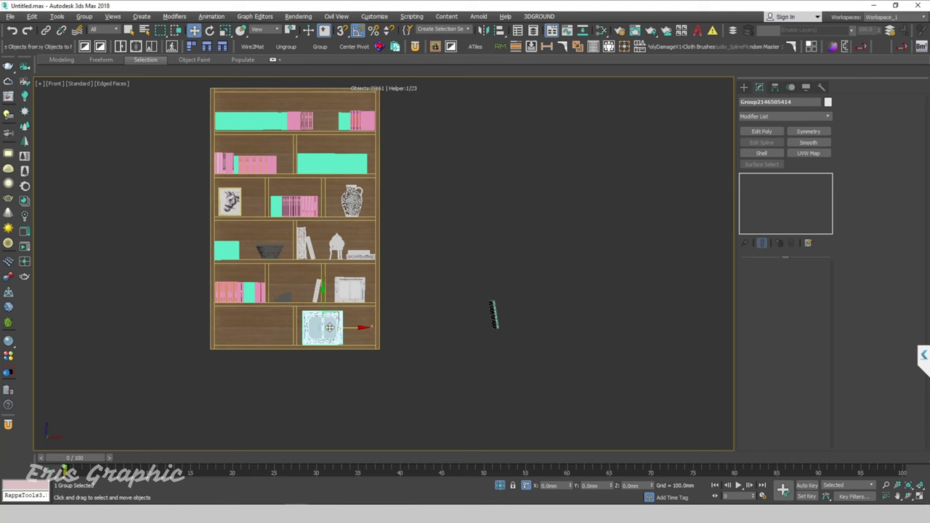
{"action": "scroll", "coordinate": [298, 314], "scroll_direction": "up", "scroll_amount": 5}
{"action": "scroll", "coordinate": [313, 315], "scroll_direction": "down", "scroll_amount": 3}
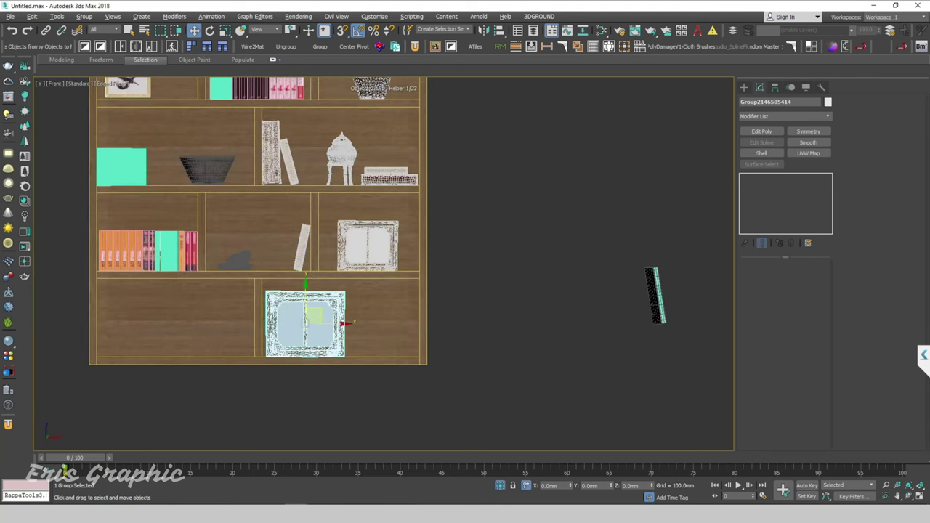
{"action": "left_click_drag", "start_coordinate": [617, 269], "coordinate": [616, 240]}
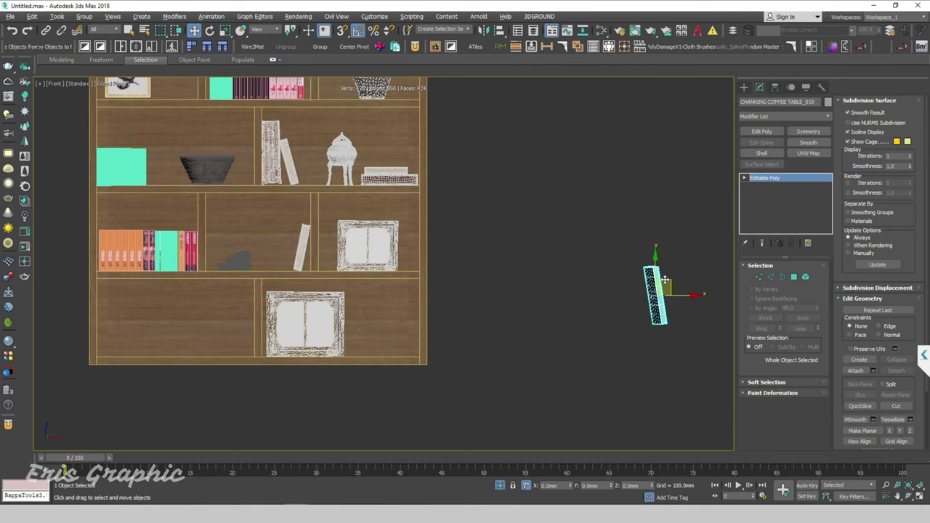
{"action": "mouse_move", "coordinate": [667, 281]}
{"action": "left_mouse_down"}
{"action": "mouse_move", "coordinate": [291, 333]}
{"action": "mouse_move", "coordinate": [297, 322]}
{"action": "left_mouse_up"}
{"action": "scroll", "coordinate": [290, 335], "scroll_direction": "up", "scroll_amount": 4}
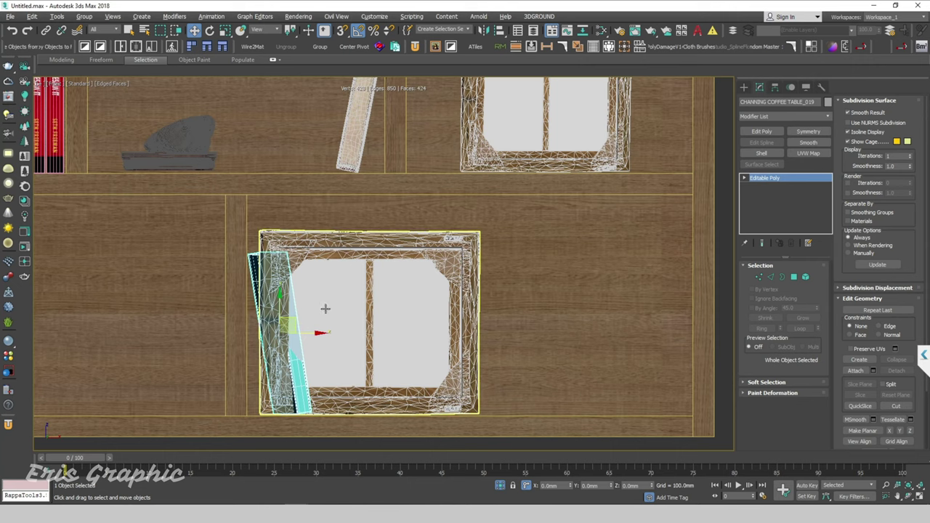
- Shift the bottom-shelf picture frame further to the left
{"action": "left_click", "coordinate": [390, 260]}
{"action": "scroll", "coordinate": [391, 259], "scroll_direction": "down", "scroll_amount": 3}
{"action": "left_click_drag", "start_coordinate": [403, 288], "coordinate": [264, 288]}
{"action": "scroll", "coordinate": [264, 288], "scroll_direction": "down", "scroll_amount": 4}
{"action": "left_click", "coordinate": [413, 352]}
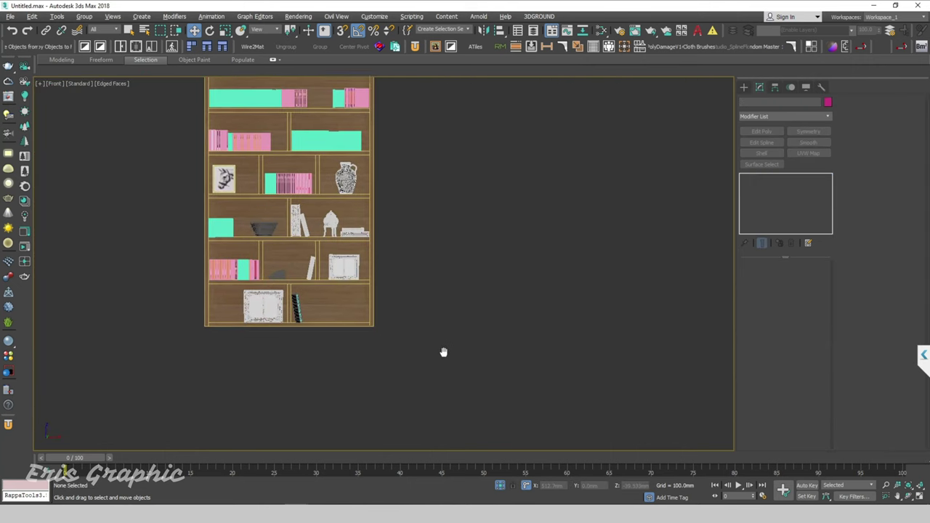
- In Top wireframe view, move the objects sitting in front of the shelf back inside it
{"action": "key", "text": "t"}
{"action": "key", "text": "F3"}
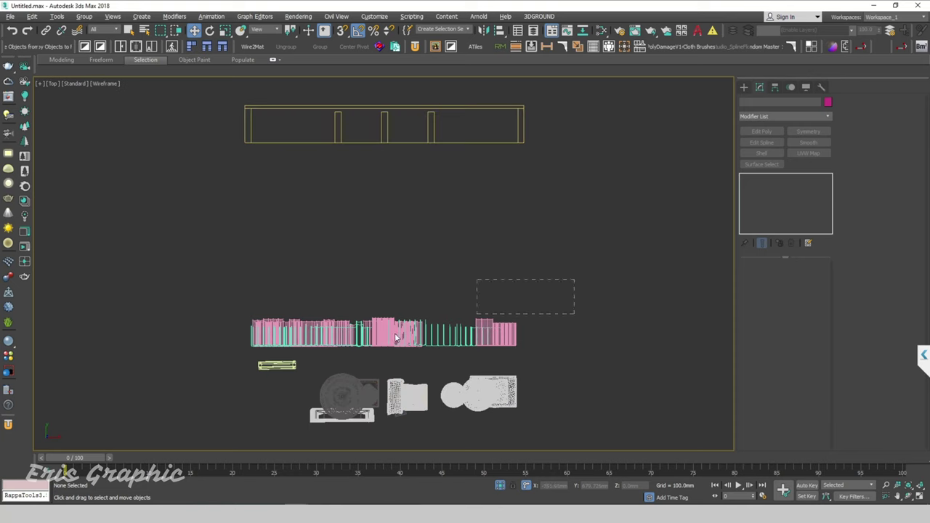
{"action": "left_click_drag", "start_coordinate": [572, 277], "coordinate": [230, 349]}
{"action": "left_click_drag", "start_coordinate": [419, 314], "coordinate": [421, 109]}
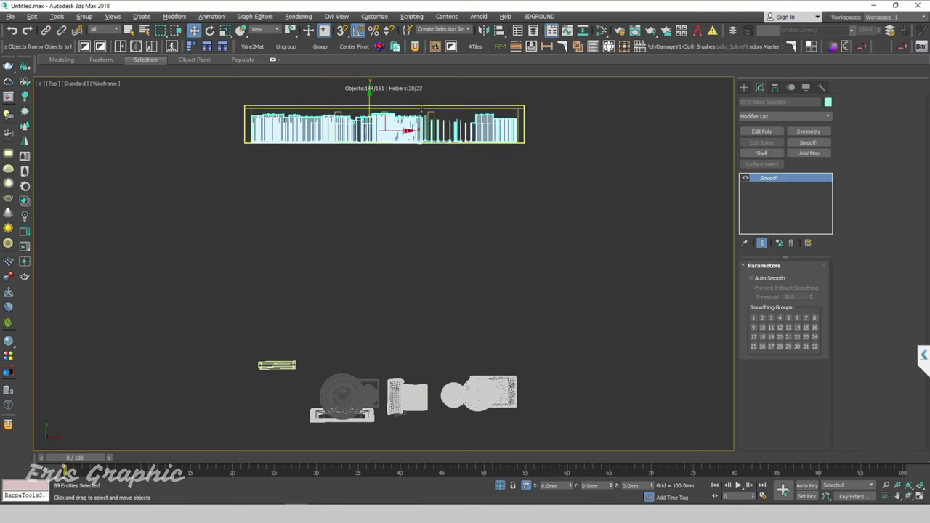
{"action": "left_click", "coordinate": [550, 393]}
- Move the remaining 13 loose objects and the small buzz_picture into the shelf outline
{"action": "middle_click_drag", "start_coordinate": [530, 363], "coordinate": [465, 313]}
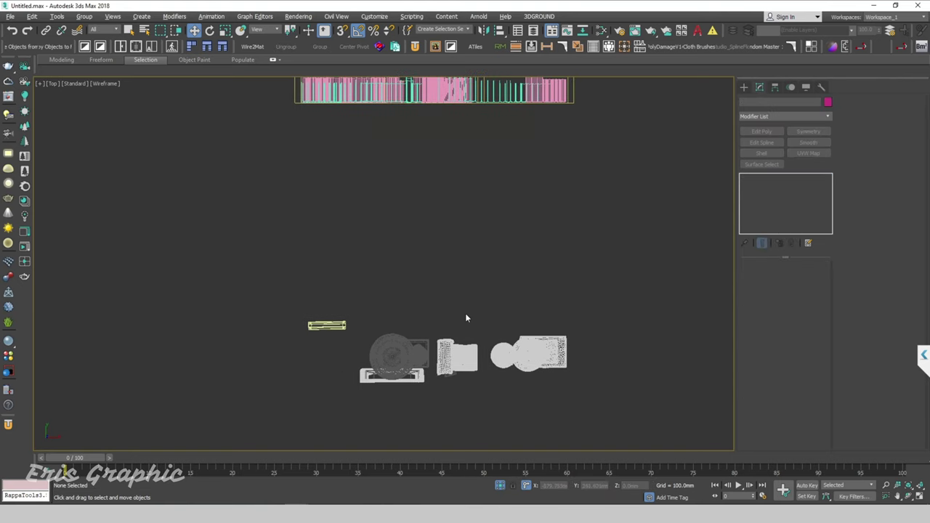
{"action": "middle_click_drag", "start_coordinate": [362, 330], "coordinate": [354, 340]}
{"action": "left_click", "coordinate": [333, 376]}
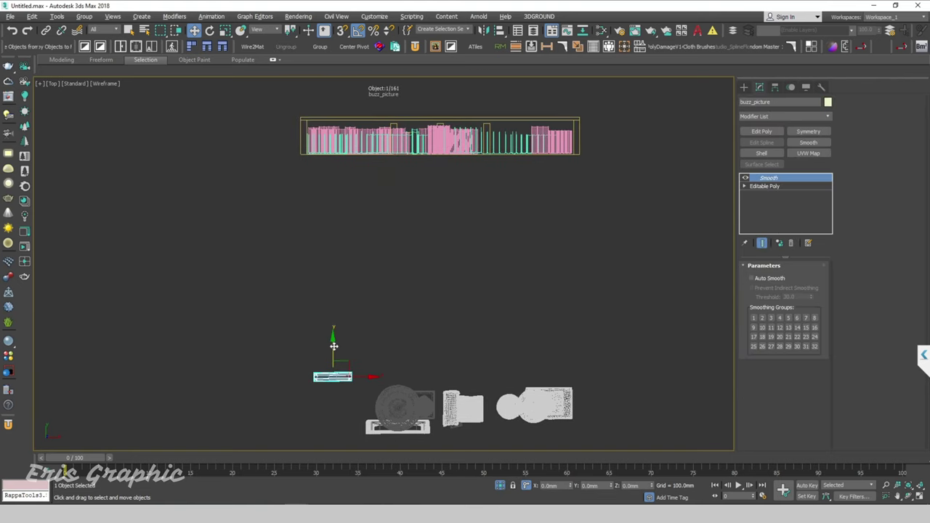
{"action": "middle_click_drag", "start_coordinate": [262, 357], "coordinate": [289, 301]}
{"action": "left_click_drag", "start_coordinate": [289, 300], "coordinate": [674, 420]}
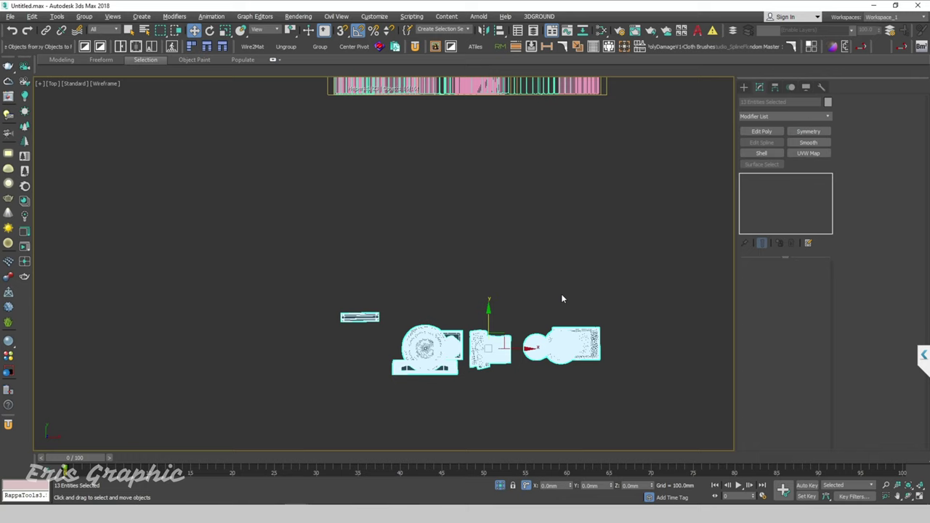
{"action": "scroll", "coordinate": [478, 366], "scroll_direction": "down", "scroll_amount": 2}
{"action": "left_click_drag", "start_coordinate": [469, 372], "coordinate": [473, 187]}
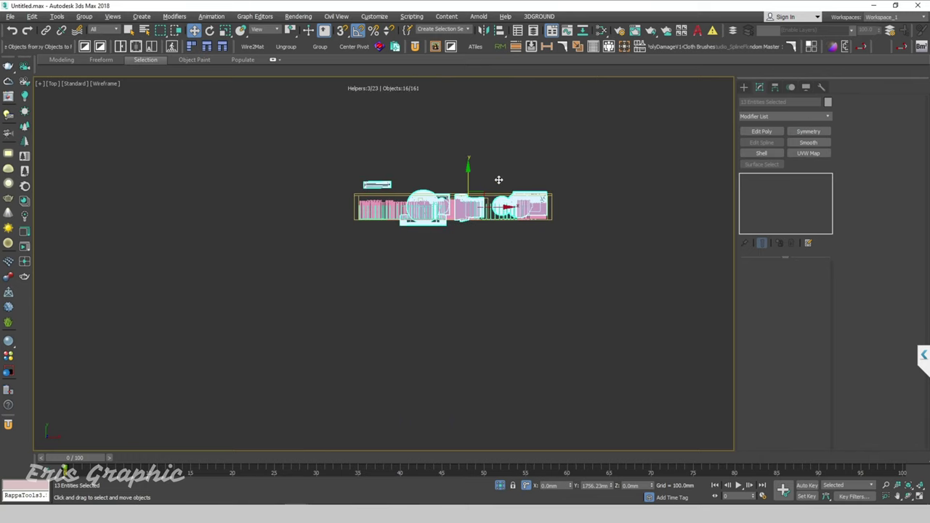
{"action": "scroll", "coordinate": [380, 156], "scroll_direction": "up", "scroll_amount": 2}
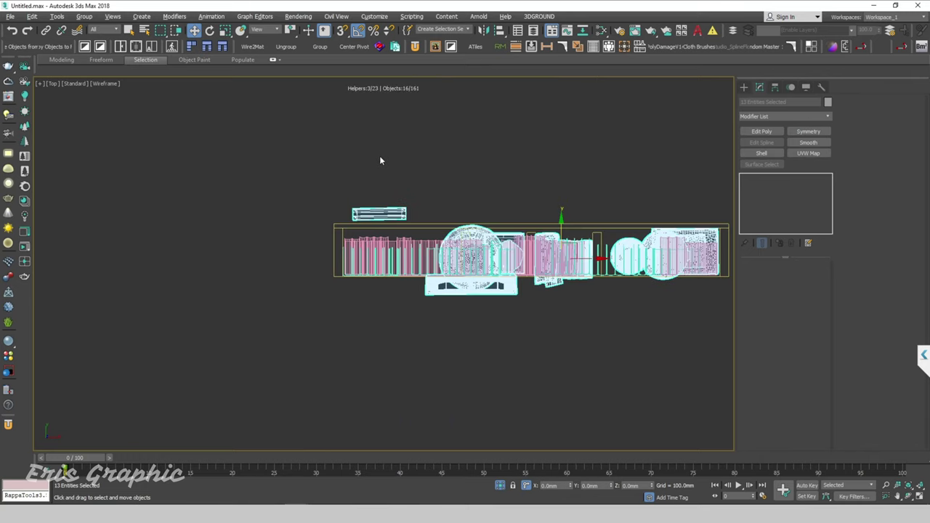
{"action": "left_click_drag", "start_coordinate": [426, 187], "coordinate": [375, 210]}
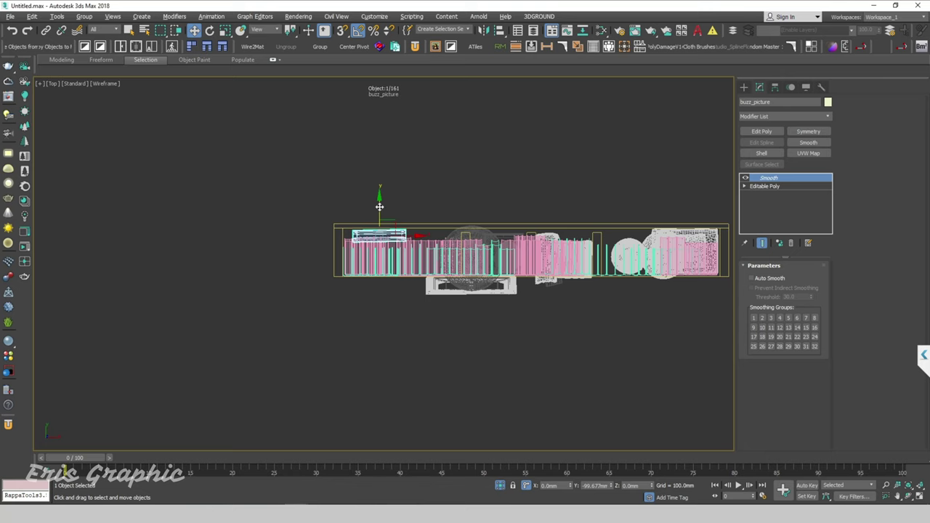
- Set up a zoomed-in Left wireframe view of the bookshelf's bottom shelf
{"action": "middle_click_drag", "start_coordinate": [379, 204], "coordinate": [380, 229], "text": "alt"}
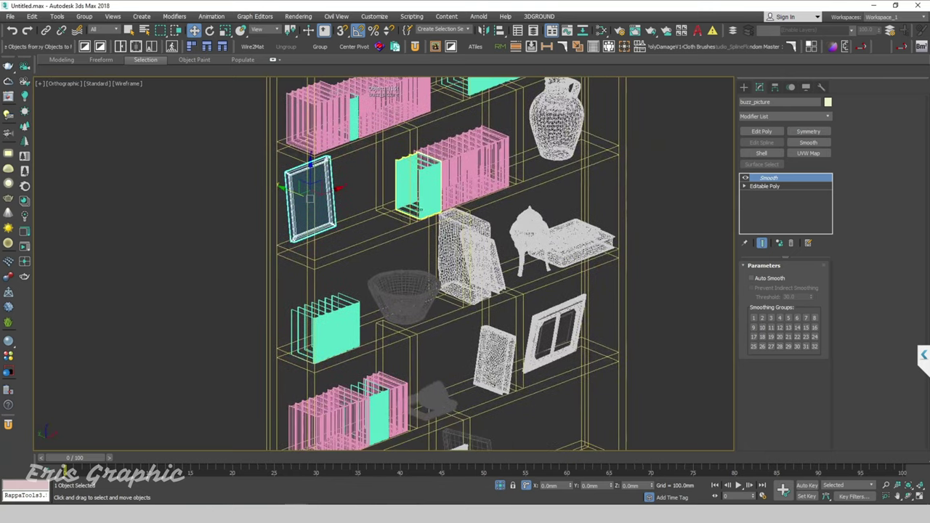
{"action": "left_click", "coordinate": [622, 293]}
{"action": "scroll", "coordinate": [591, 220], "scroll_direction": "up", "scroll_amount": 2}
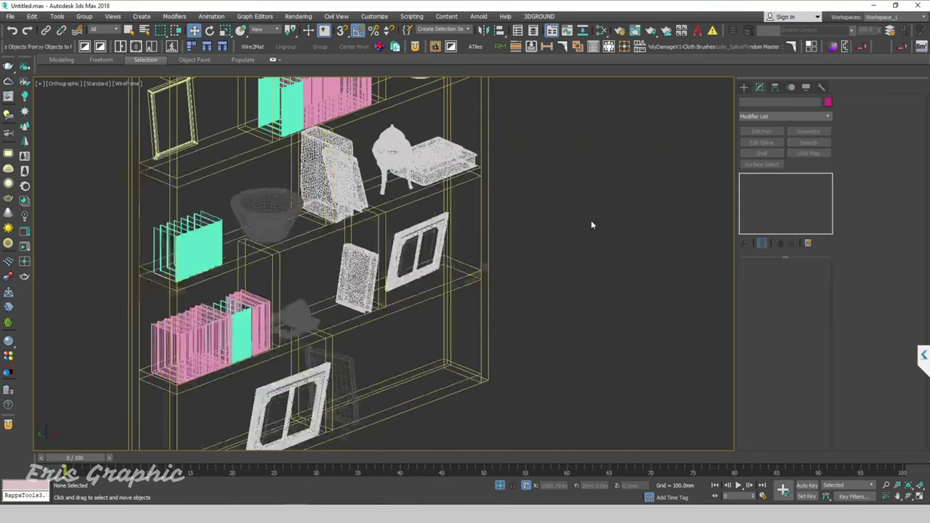
{"action": "key", "text": "F3"}
{"action": "middle_click_drag", "start_coordinate": [559, 291], "coordinate": [589, 250]}
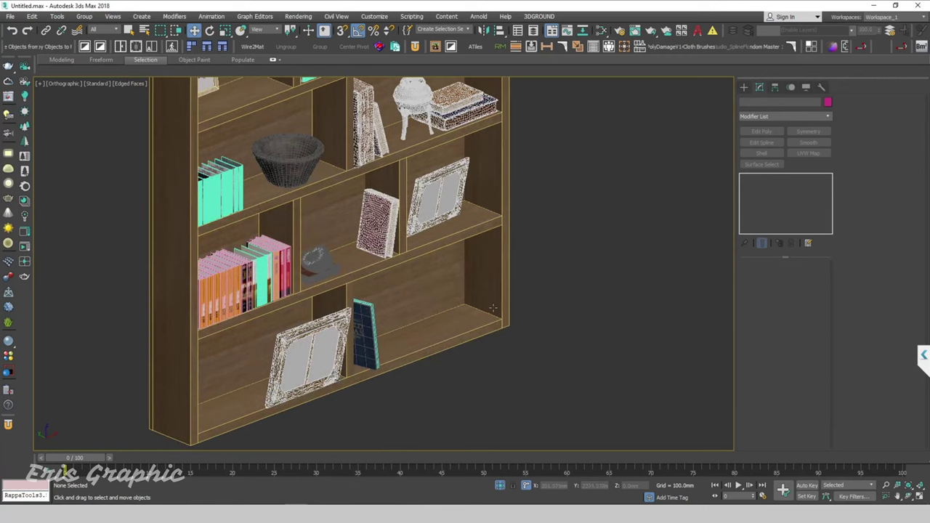
{"action": "key", "text": "l"}
{"action": "key", "text": "F3"}
{"action": "key", "text": "z"}
{"action": "key", "text": "F3"}
{"action": "scroll", "coordinate": [500, 297], "scroll_direction": "up", "scroll_amount": 1}
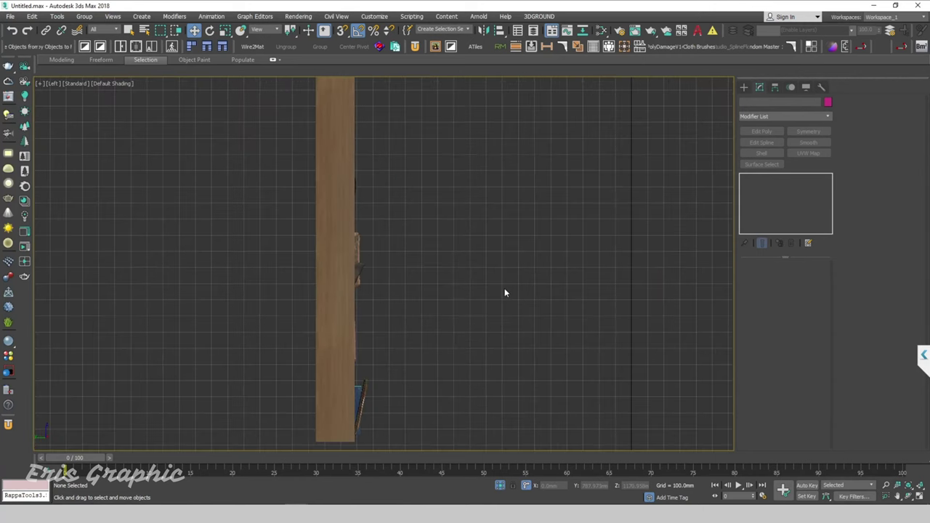
{"action": "key", "text": "F3"}
{"action": "scroll", "coordinate": [529, 269], "scroll_direction": "up", "scroll_amount": 2}
{"action": "scroll", "coordinate": [511, 266], "scroll_direction": "up", "scroll_amount": 2}
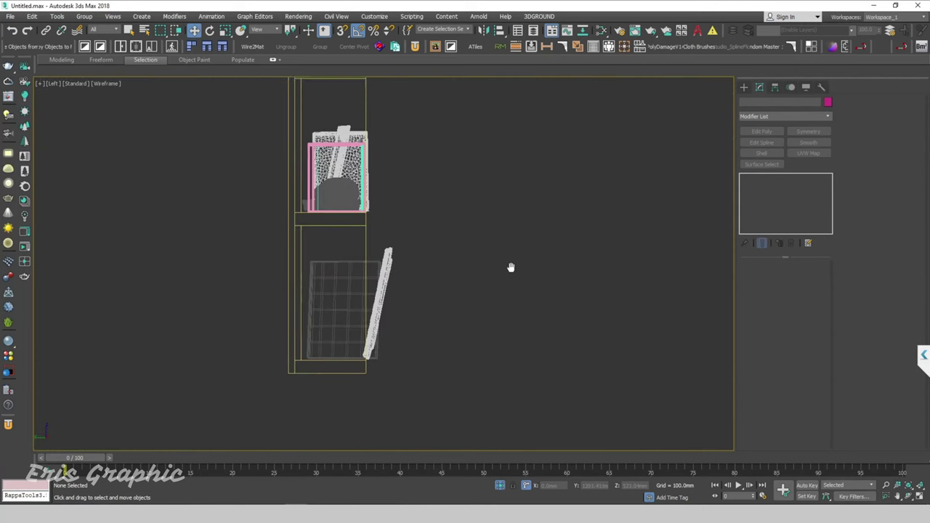
{"action": "scroll", "coordinate": [409, 233], "scroll_direction": "up", "scroll_amount": 2}
{"action": "scroll", "coordinate": [369, 175], "scroll_direction": "up", "scroll_amount": 2}
- Mirror the leaning picture frame on Y with No Clone and push it back into the shelf
{"action": "left_click", "coordinate": [287, 218]}
{"action": "scroll", "coordinate": [353, 252], "scroll_direction": "down", "scroll_amount": 4}
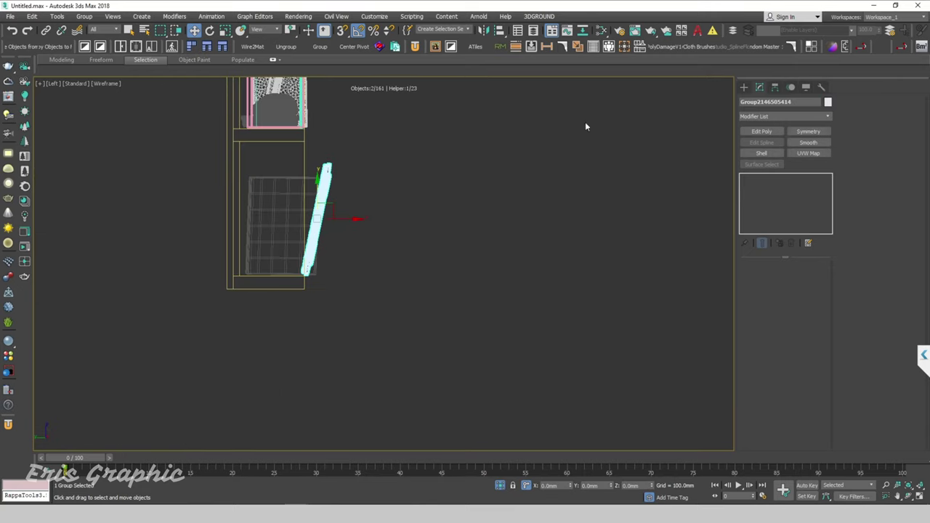
{"action": "left_click", "coordinate": [484, 30]}
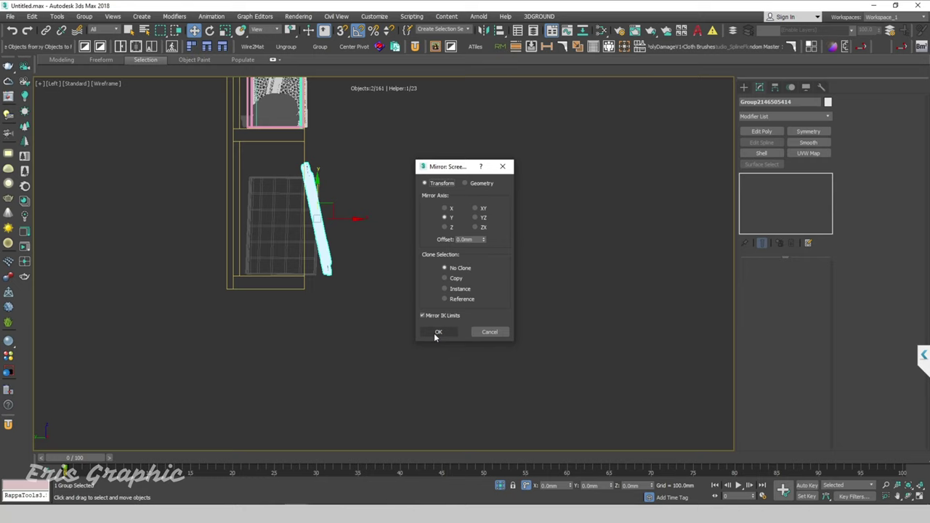
{"action": "left_click", "coordinate": [437, 332]}
{"action": "left_click_drag", "start_coordinate": [346, 222], "coordinate": [284, 224]}
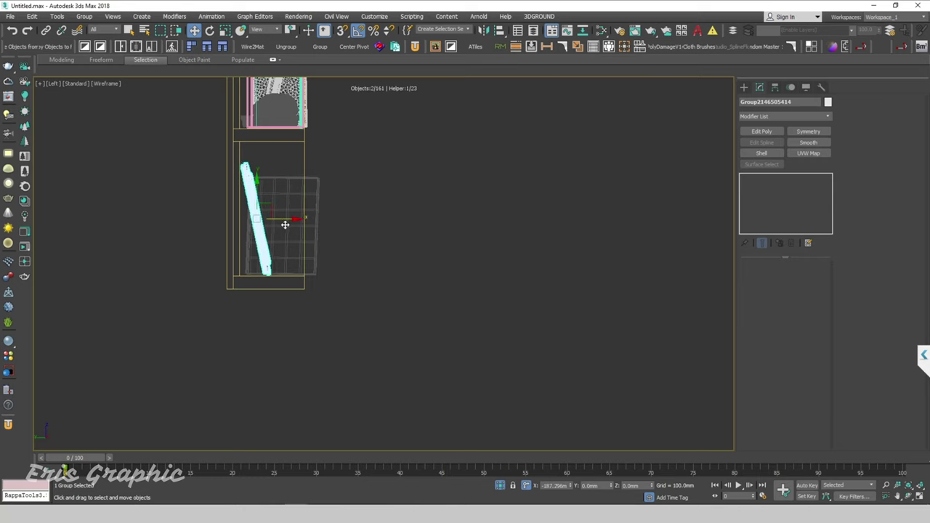
{"action": "left_click", "coordinate": [367, 229]}
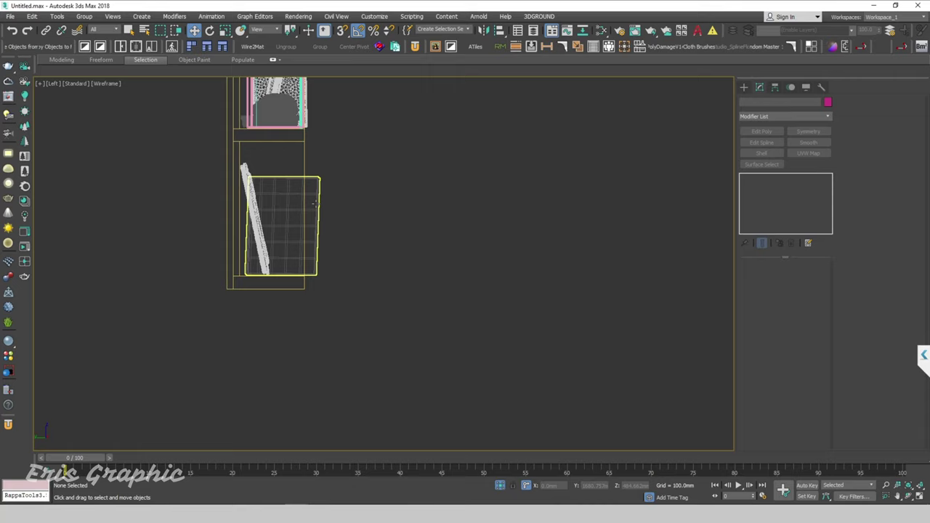
- Nudge the basket slightly further back into the shelf
{"action": "left_click", "coordinate": [300, 246]}
{"action": "left_click_drag", "start_coordinate": [304, 226], "coordinate": [294, 230]}
{"action": "mouse_move", "coordinate": [311, 235]}
{"action": "middle_mouse_down", "text": "alt"}
{"action": "mouse_move", "coordinate": [386, 328]}
{"action": "mouse_move", "coordinate": [341, 324]}
{"action": "mouse_move", "coordinate": [312, 339]}
{"action": "middle_mouse_up", "text": "alt"}
- Rotate the bottom-shelf picture frame so it stands upright
{"action": "left_click", "coordinate": [311, 338]}
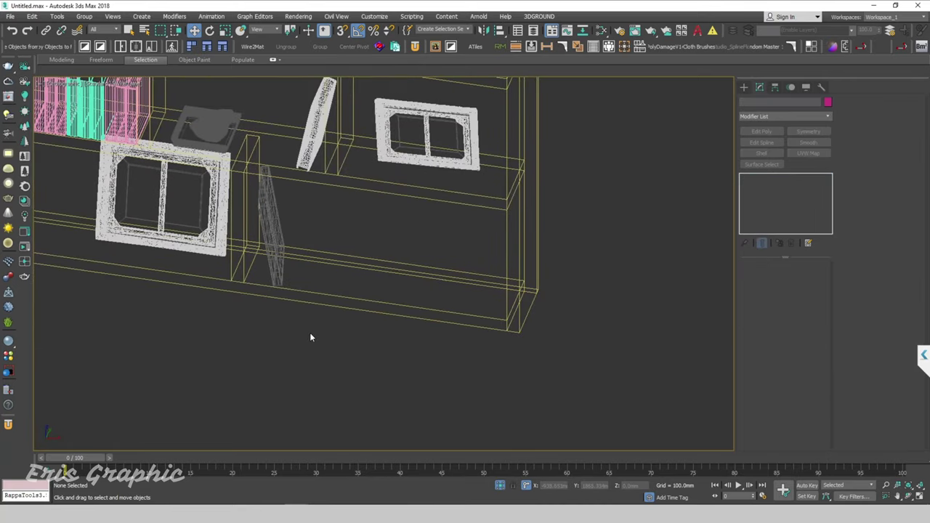
{"action": "key", "text": "F3"}
{"action": "scroll", "coordinate": [275, 213], "scroll_direction": "up", "scroll_amount": 5}
{"action": "scroll", "coordinate": [271, 213], "scroll_direction": "down", "scroll_amount": 5}
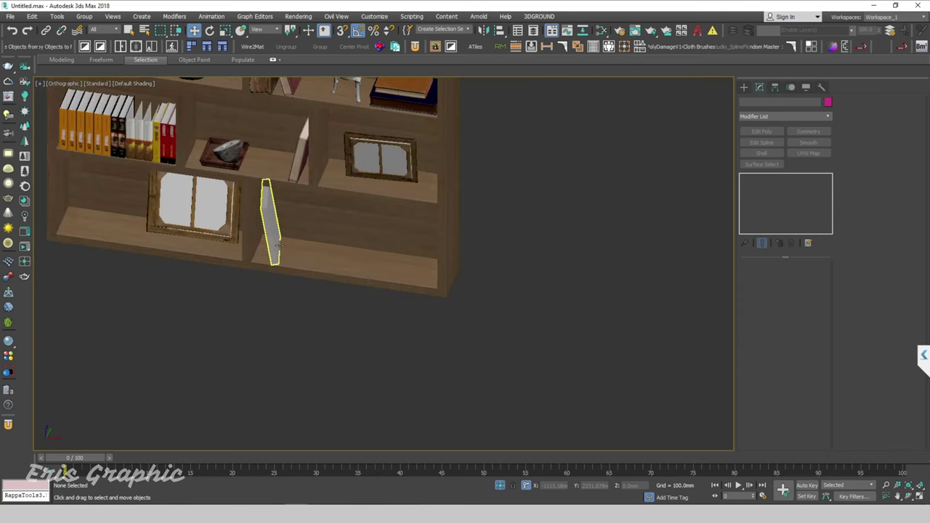
{"action": "left_click", "coordinate": [205, 301]}
{"action": "middle_click_drag", "start_coordinate": [226, 297], "coordinate": [246, 280], "text": "alt"}
{"action": "scroll", "coordinate": [247, 280], "scroll_direction": "up", "scroll_amount": 5}
{"action": "left_click", "coordinate": [182, 188]}
{"action": "left_click", "coordinate": [181, 187]}
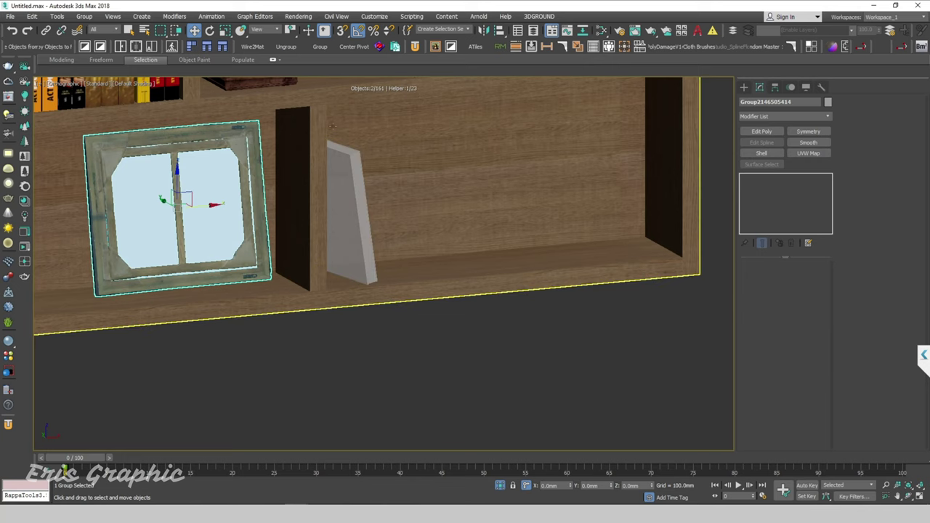
{"action": "key", "text": "e"}
{"action": "left_click_drag", "start_coordinate": [201, 216], "coordinate": [110, 223]}
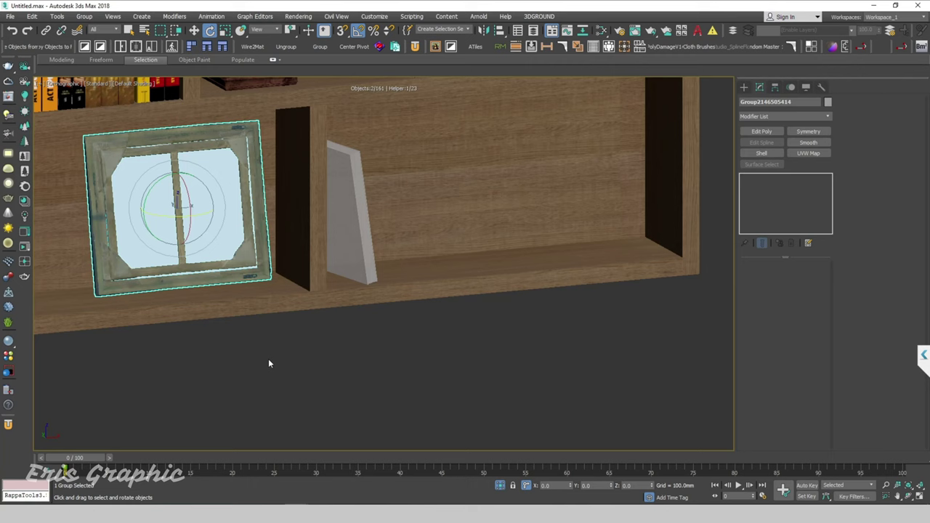
{"action": "left_click", "coordinate": [292, 358]}
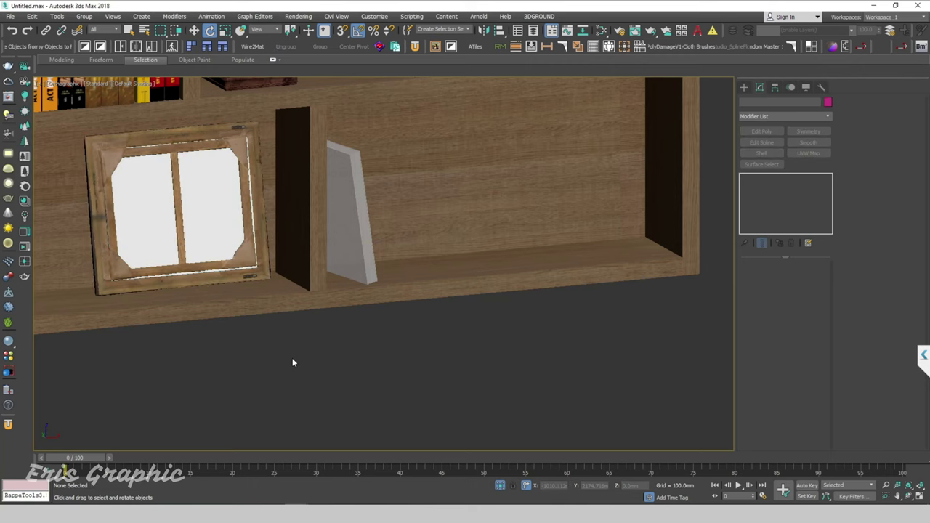
- Mirror the frame on Y with No Clone so its picture faces outward
{"action": "left_click", "coordinate": [484, 31]}
{"action": "left_click", "coordinate": [484, 295]}
{"action": "left_click", "coordinate": [177, 198]}
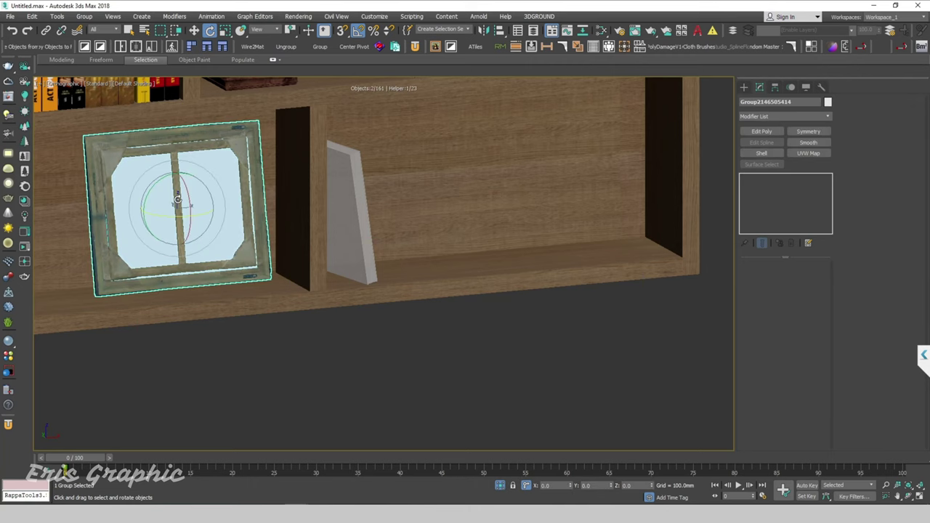
{"action": "left_click", "coordinate": [499, 31]}
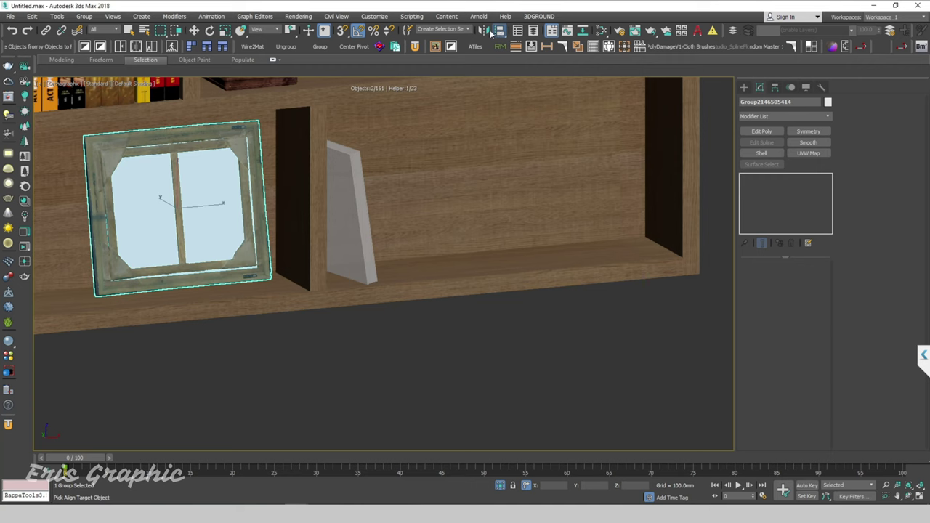
{"action": "left_click", "coordinate": [483, 31]}
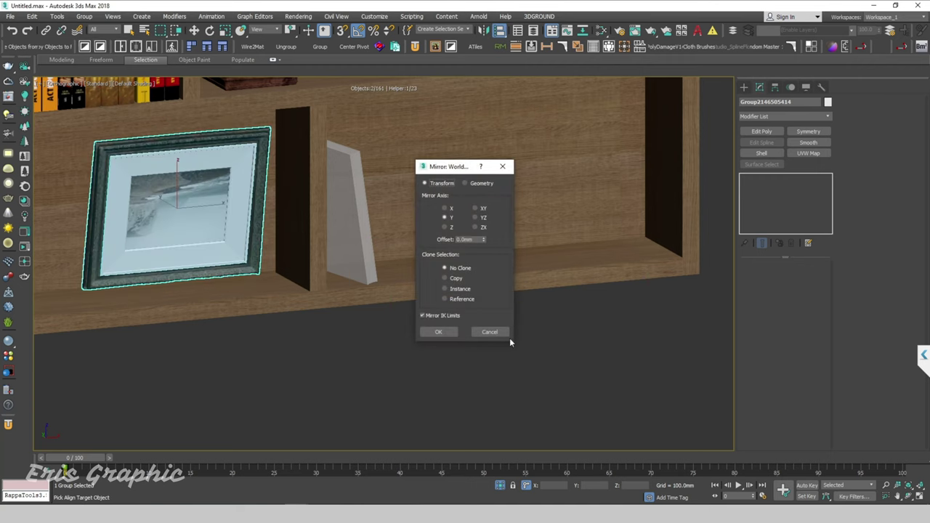
{"action": "left_click", "coordinate": [439, 332]}
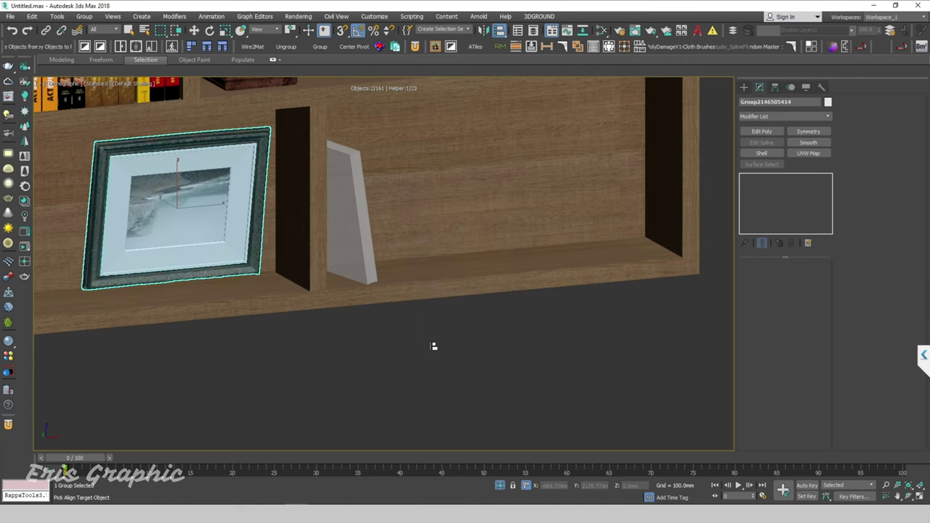
{"action": "scroll", "coordinate": [378, 336], "scroll_direction": "down", "scroll_amount": 2}
{"action": "scroll", "coordinate": [435, 359], "scroll_direction": "down", "scroll_amount": 2}
{"action": "scroll", "coordinate": [451, 373], "scroll_direction": "down", "scroll_amount": 2}
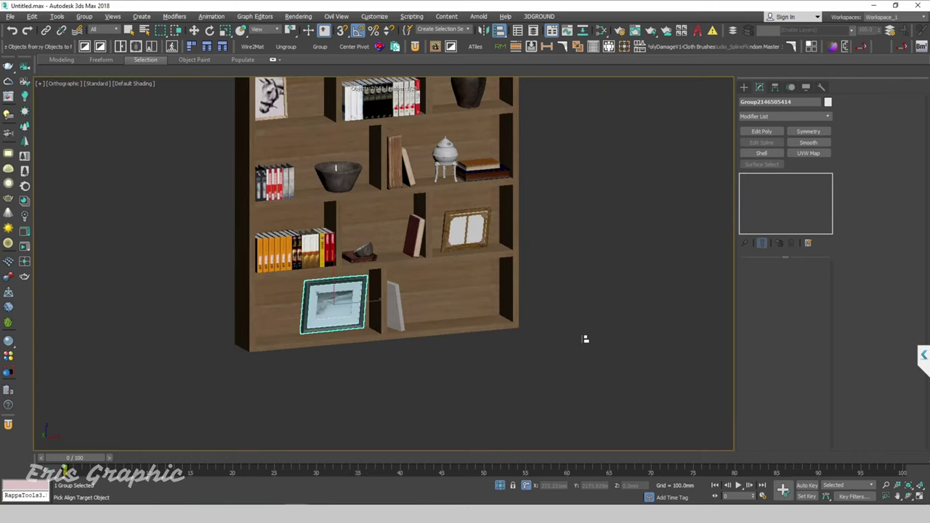
- Spin the picture frame 175 degrees around the vertical axis
{"action": "left_click", "coordinate": [581, 260]}
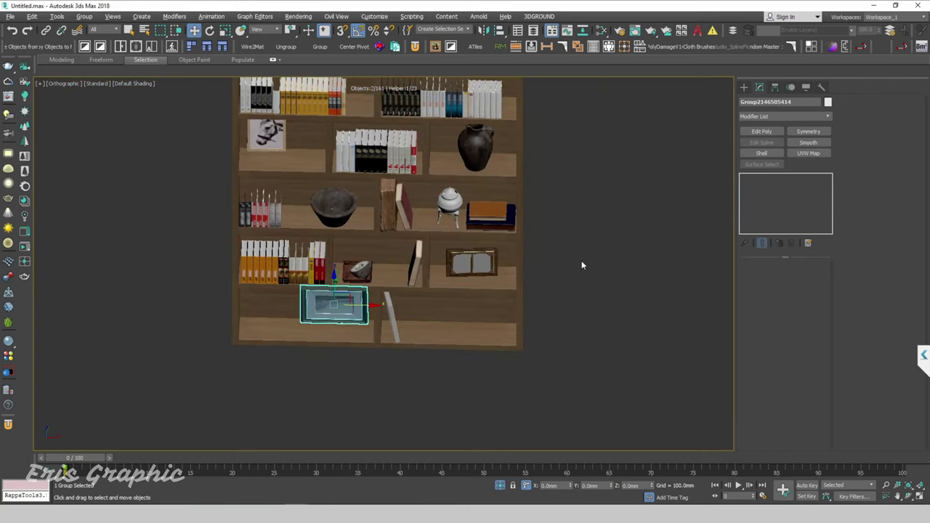
{"action": "scroll", "coordinate": [471, 279], "scroll_direction": "up", "scroll_amount": 2}
{"action": "left_click", "coordinate": [466, 274]}
{"action": "key", "text": "e"}
{"action": "left_click_drag", "start_coordinate": [459, 268], "coordinate": [546, 266]}
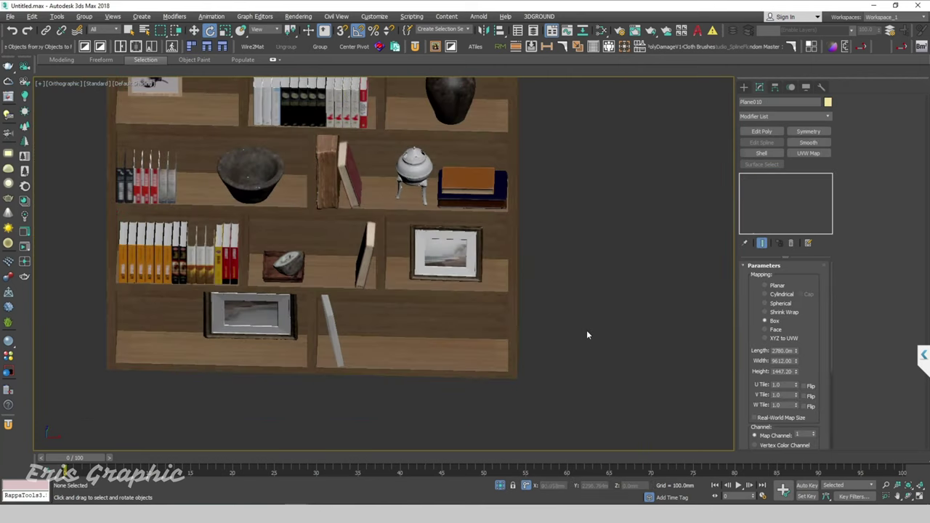
- Select the leaning book on the bottom shelf and orbit to view the whole bookshelf
{"action": "left_click", "coordinate": [588, 335]}
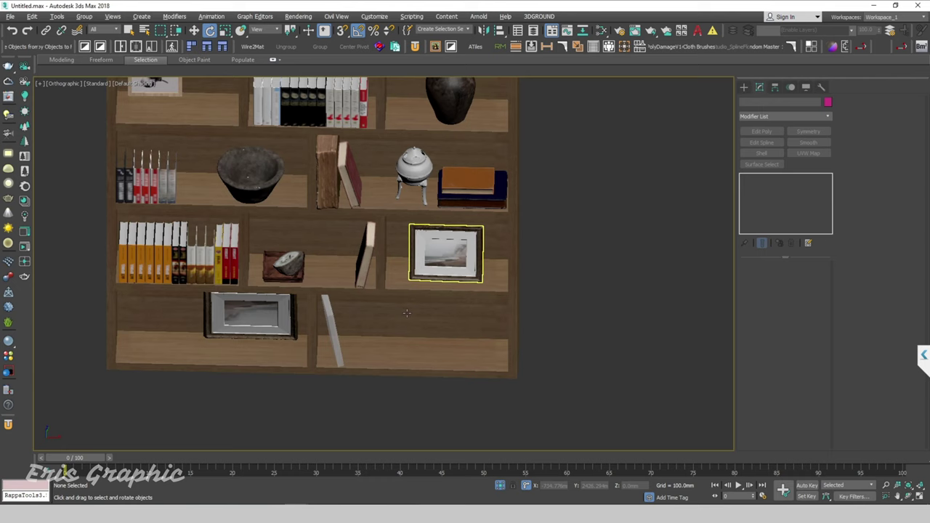
{"action": "scroll", "coordinate": [360, 336], "scroll_direction": "up", "scroll_amount": 4}
{"action": "left_click", "coordinate": [314, 314]}
{"action": "scroll", "coordinate": [314, 314], "scroll_direction": "down", "scroll_amount": 4}
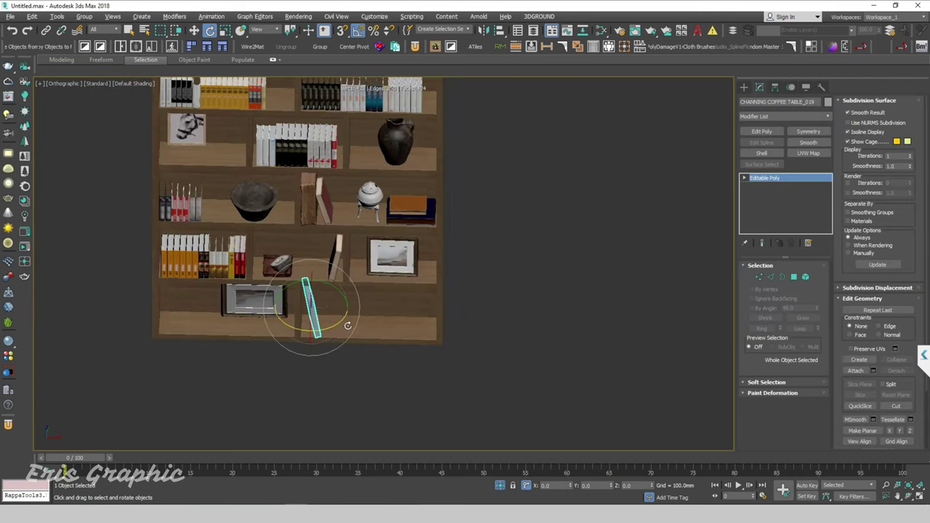
{"action": "middle_click_drag", "start_coordinate": [378, 378], "coordinate": [500, 329], "text": "alt"}
{"action": "scroll", "coordinate": [500, 329], "scroll_direction": "down", "scroll_amount": 2}
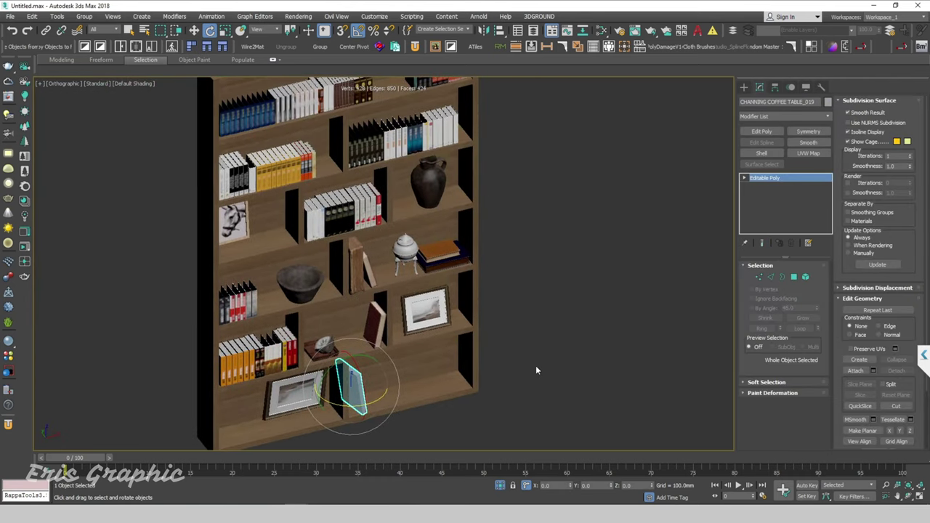
{"action": "middle_click_drag", "start_coordinate": [536, 370], "coordinate": [565, 364], "text": "alt"}
{"action": "left_click", "coordinate": [567, 353]}
- Return to the Move tool and Unhide All to reveal the hidden room
{"action": "key", "text": "w"}
{"action": "scroll", "coordinate": [566, 352], "scroll_direction": "down", "scroll_amount": 3}
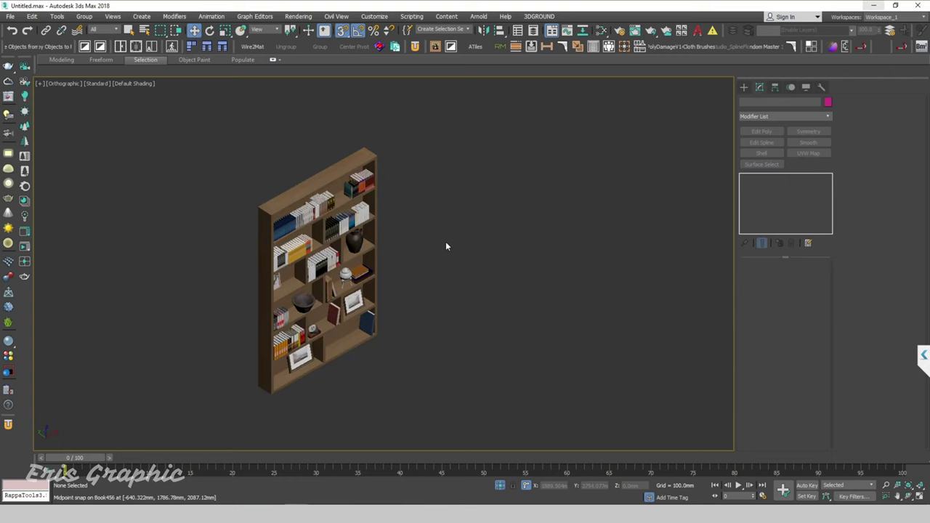
{"action": "right_click", "coordinate": [471, 186]}
{"action": "left_click", "coordinate": [440, 148]}
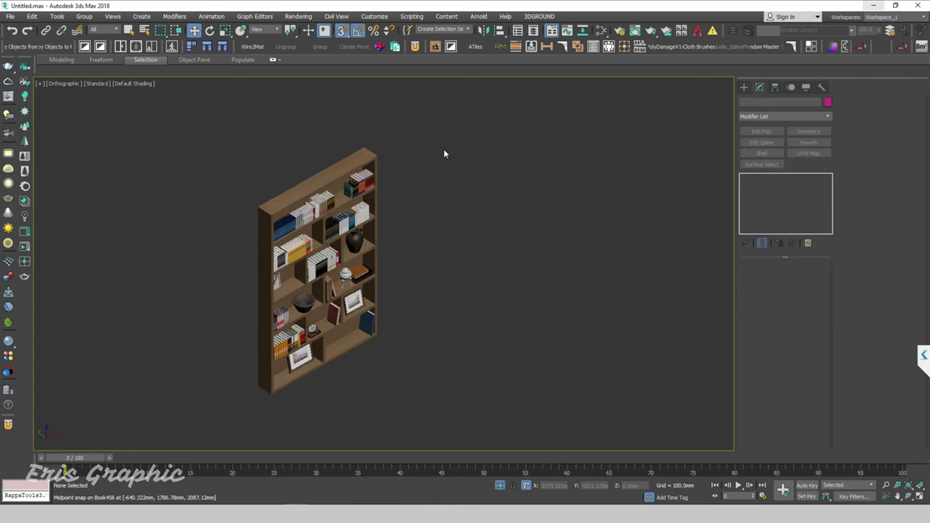
{"action": "right_click", "coordinate": [488, 193]}
{"action": "left_click", "coordinate": [509, 152]}
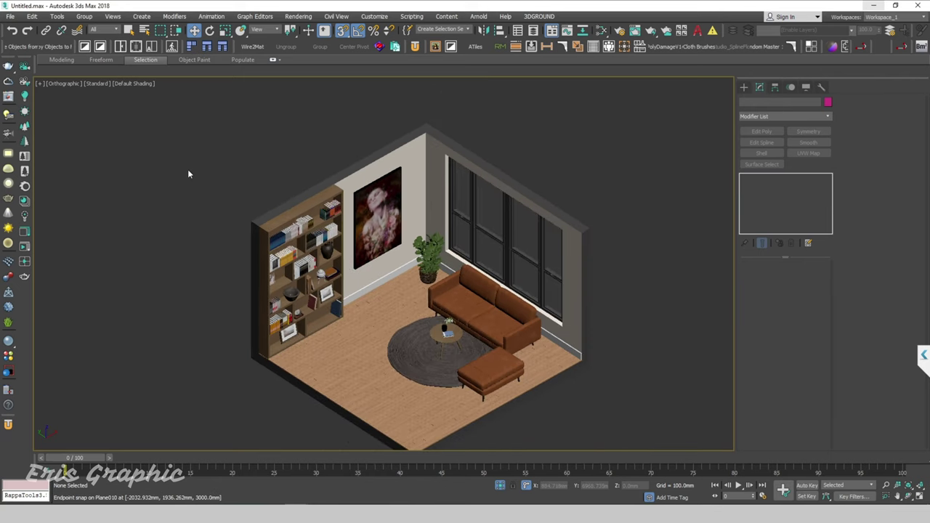
- Turn on edged faces and isolate the window wall from the rest of the room
{"action": "scroll", "coordinate": [561, 195], "scroll_direction": "down", "scroll_amount": 1}
{"action": "scroll", "coordinate": [561, 195], "scroll_direction": "down", "scroll_amount": 2}
{"action": "middle_click_drag", "start_coordinate": [561, 195], "coordinate": [579, 159]}
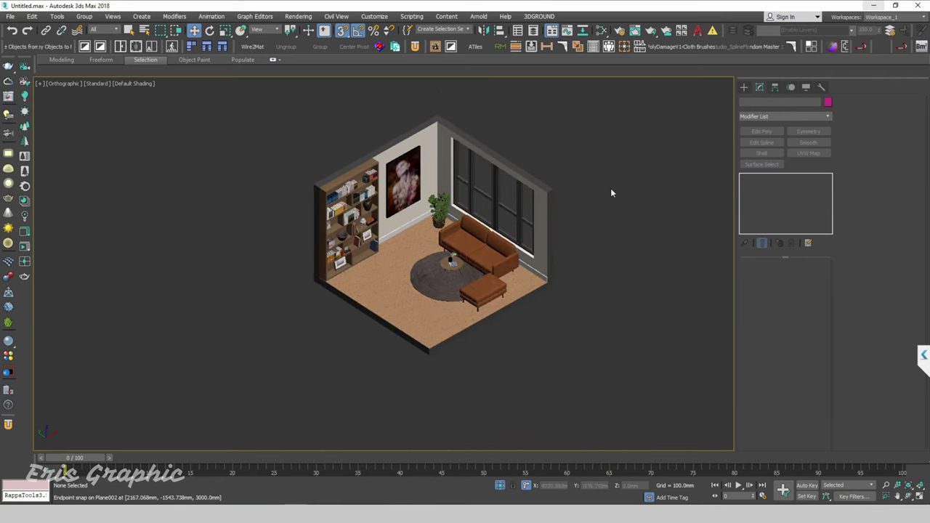
{"action": "key", "text": "l"}
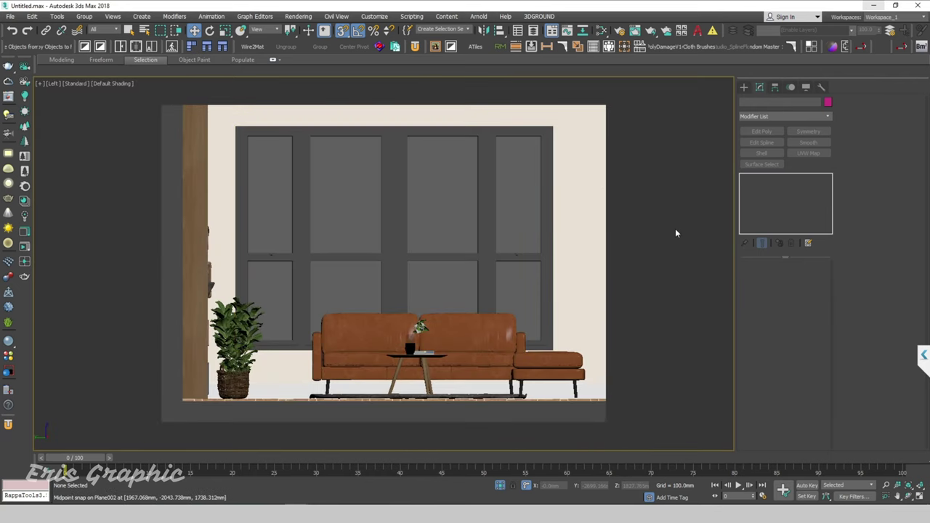
{"action": "key", "text": "F4"}
{"action": "left_click_drag", "start_coordinate": [636, 114], "coordinate": [592, 153]}
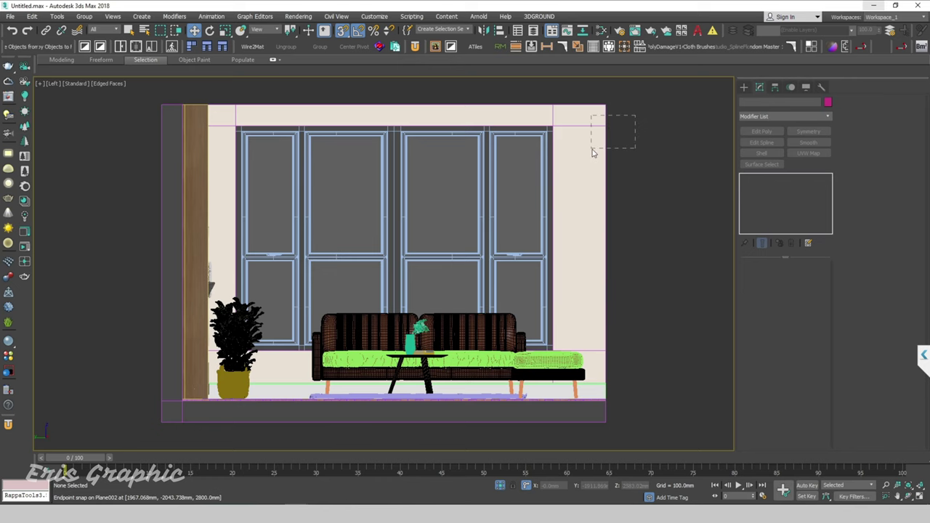
{"action": "key", "text": "alt+q"}
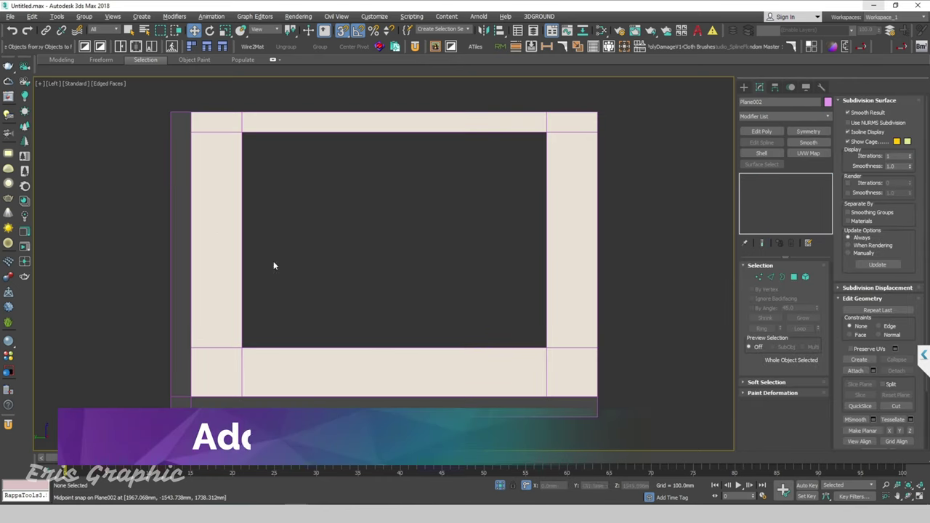
- Deselect the wall and view it straight on from the Right view
{"action": "left_click", "coordinate": [388, 260]}
{"action": "key", "text": "v"}
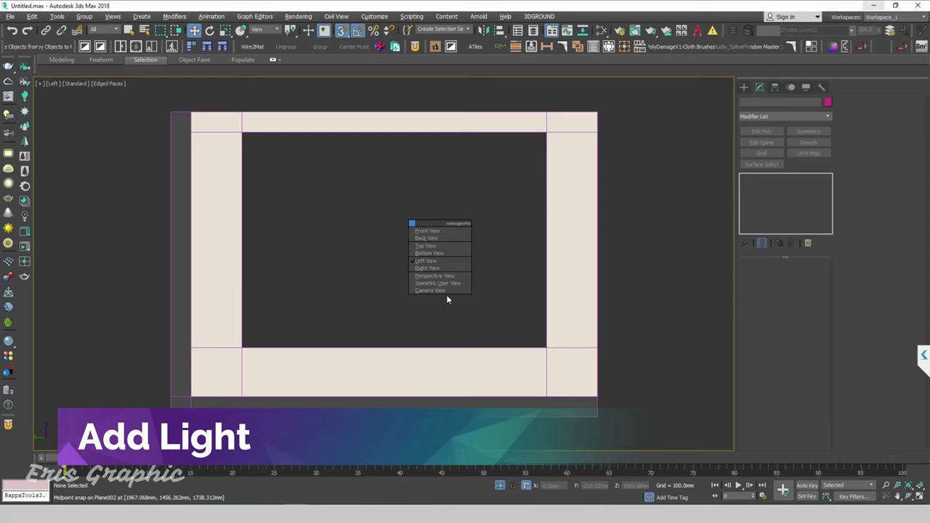
{"action": "left_click", "coordinate": [421, 269]}
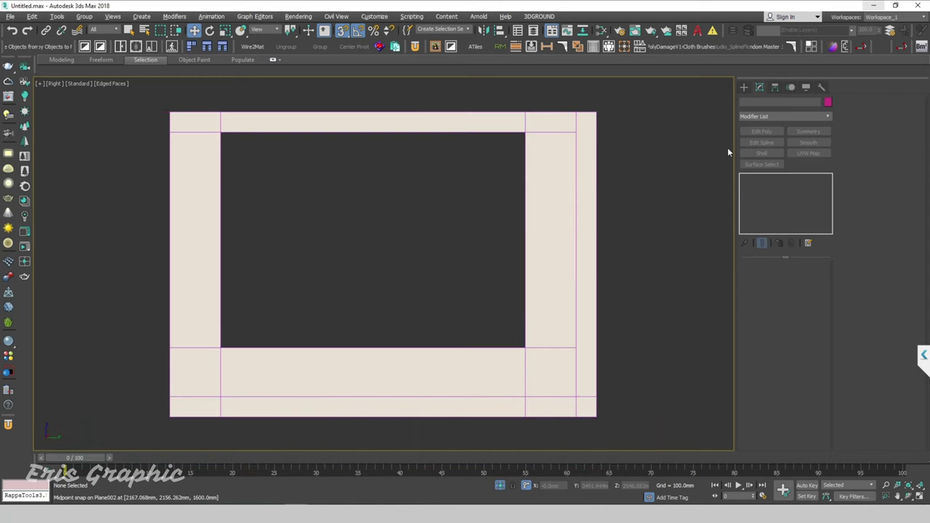
{"action": "left_click", "coordinate": [744, 88]}
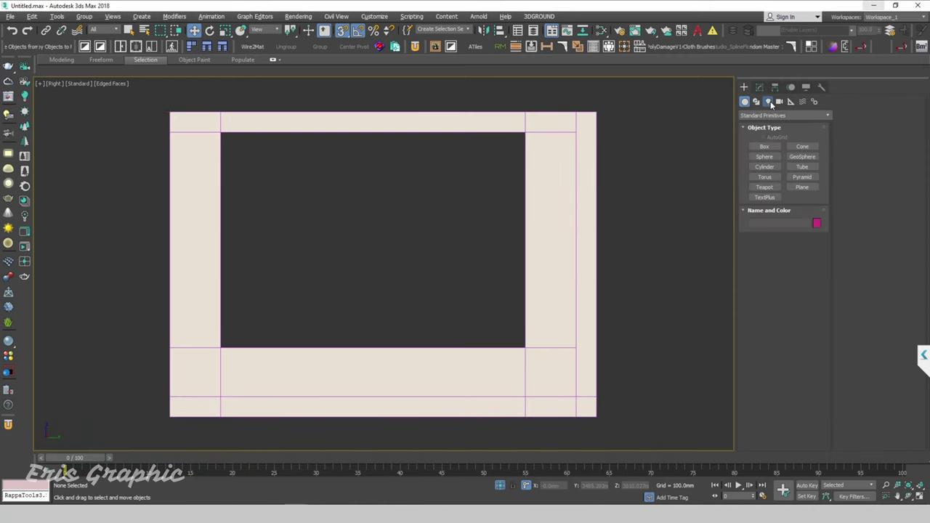
- Draw a Rectangle-shaped CoronaLight about 3000 mm wide across the whole window opening
{"action": "left_click", "coordinate": [769, 102]}
{"action": "left_click", "coordinate": [783, 116]}
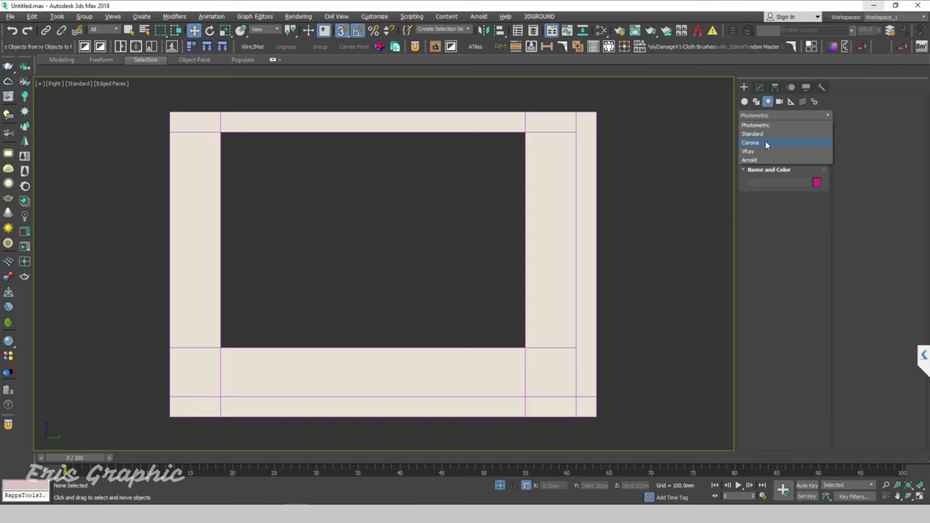
{"action": "left_click", "coordinate": [771, 141]}
{"action": "left_click", "coordinate": [761, 147]}
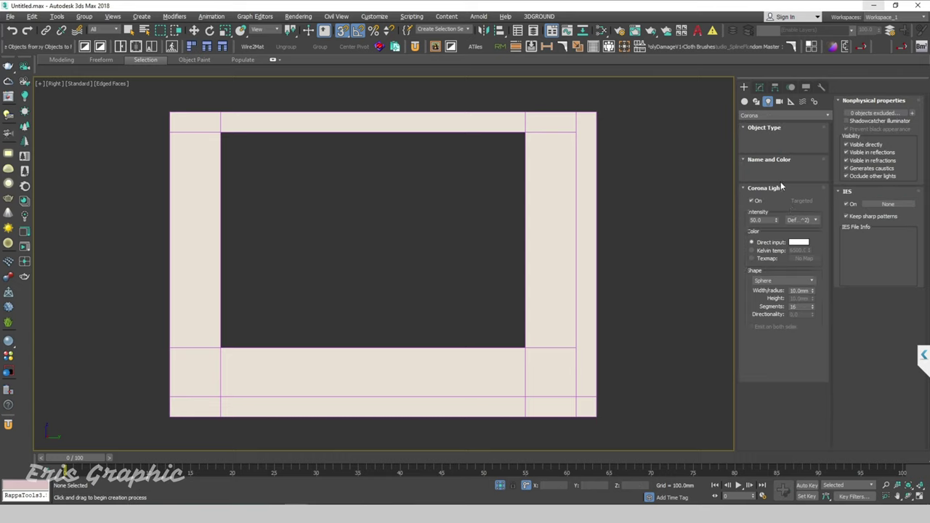
{"action": "left_click", "coordinate": [791, 281]}
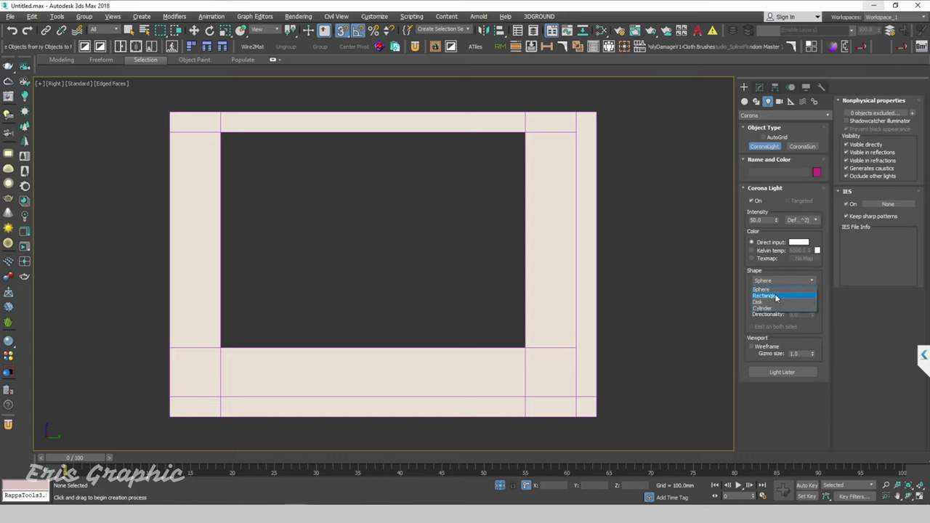
{"action": "left_click", "coordinate": [778, 297]}
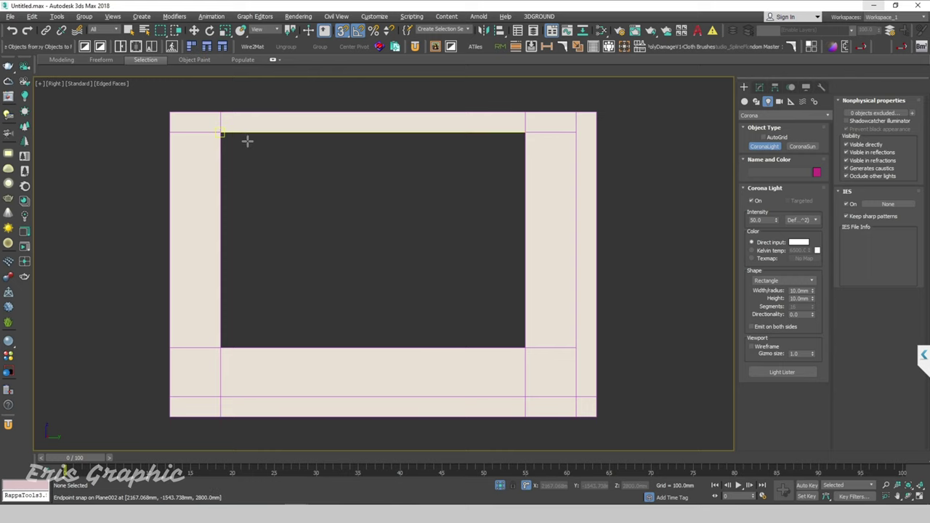
{"action": "left_click_drag", "start_coordinate": [222, 132], "coordinate": [525, 346]}
- In Top wireframe view framed on the light, unhide all hidden room objects
{"action": "key", "text": "w"}
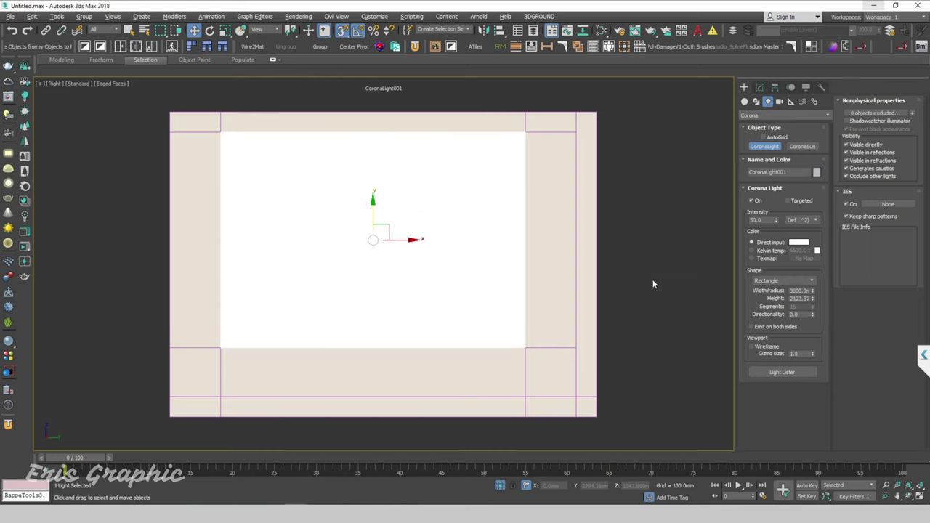
{"action": "key", "text": "t"}
{"action": "key", "text": "z"}
{"action": "key", "text": "F3"}
{"action": "scroll", "coordinate": [411, 224], "scroll_direction": "down", "scroll_amount": 3}
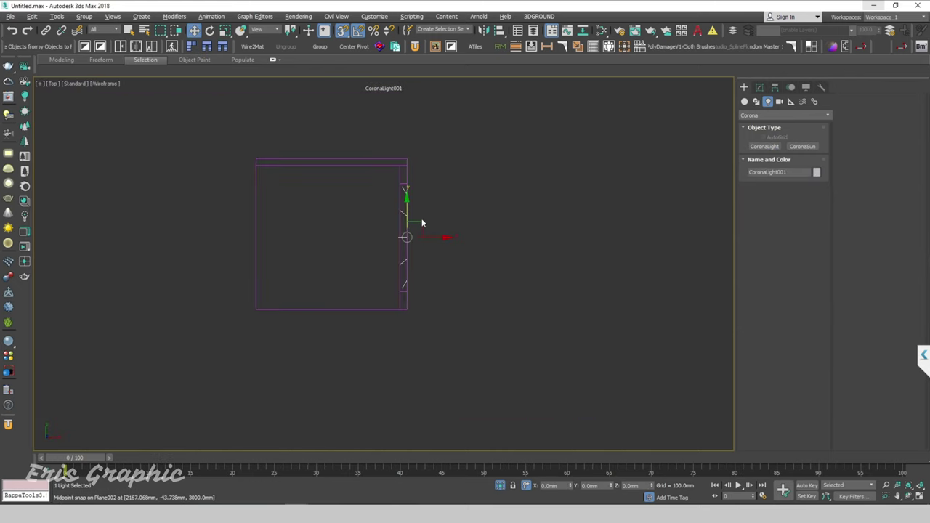
{"action": "scroll", "coordinate": [421, 218], "scroll_direction": "up", "scroll_amount": 2}
{"action": "scroll", "coordinate": [436, 236], "scroll_direction": "up", "scroll_amount": 2}
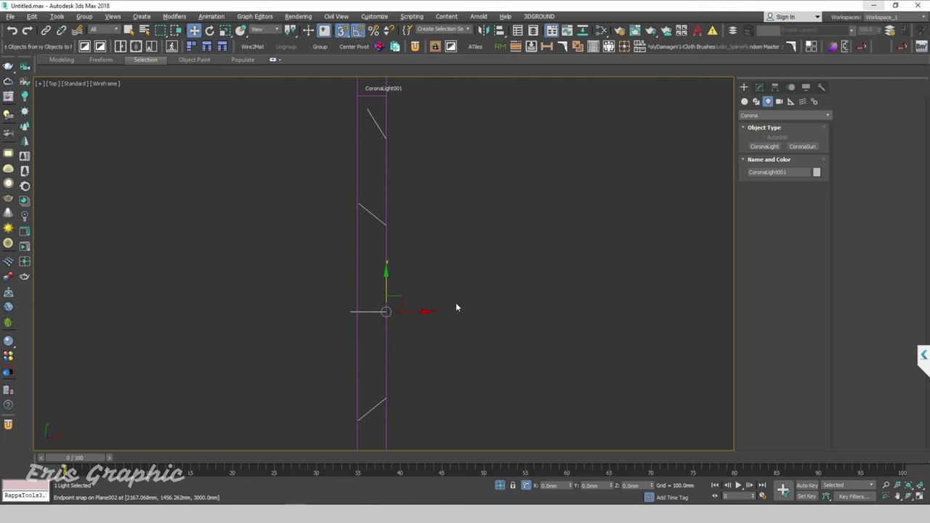
{"action": "right_click", "coordinate": [511, 242]}
{"action": "left_click", "coordinate": [545, 198]}
- Nudge the light slightly toward the window, then orbit back to the shaded isometric view
{"action": "scroll", "coordinate": [405, 320], "scroll_direction": "up", "scroll_amount": 2}
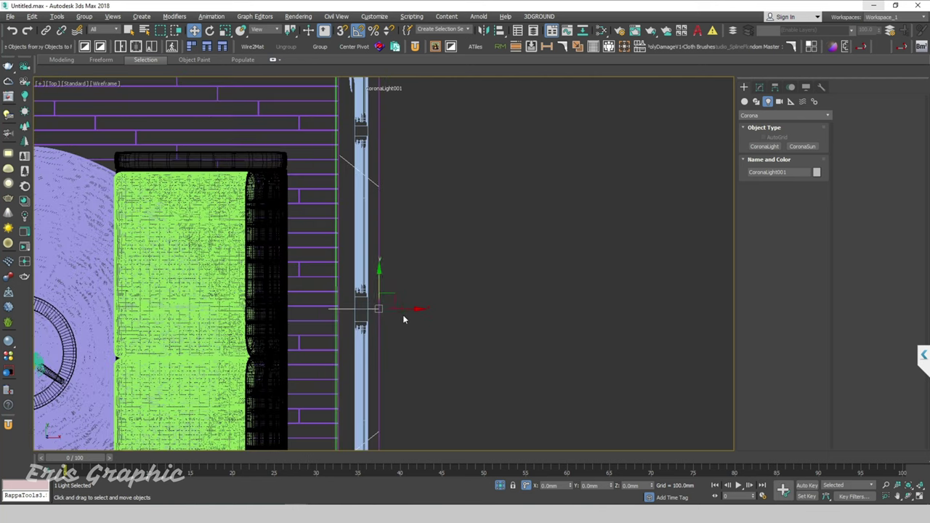
{"action": "left_click_drag", "start_coordinate": [410, 310], "coordinate": [408, 313]}
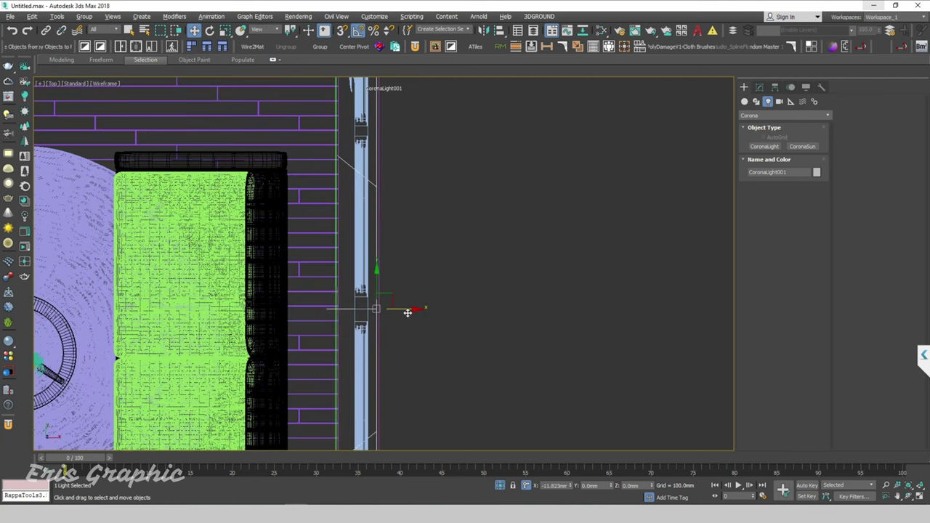
{"action": "left_click", "coordinate": [548, 306]}
{"action": "scroll", "coordinate": [534, 270], "scroll_direction": "down", "scroll_amount": 2}
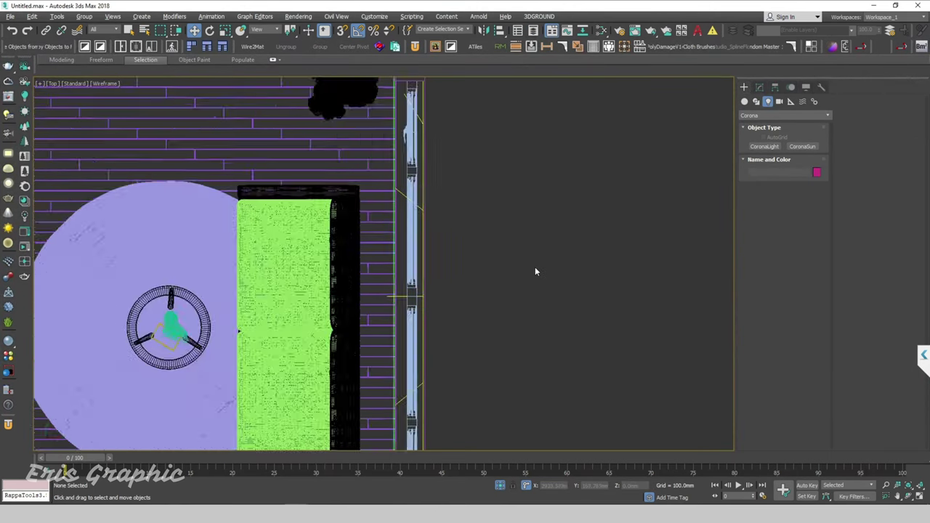
{"action": "scroll", "coordinate": [541, 298], "scroll_direction": "down", "scroll_amount": 5}
{"action": "mouse_move", "coordinate": [538, 339]}
{"action": "middle_mouse_down", "text": "alt"}
{"action": "mouse_move", "coordinate": [594, 274]}
{"action": "mouse_move", "coordinate": [622, 197]}
{"action": "middle_mouse_up", "text": "alt"}
{"action": "key", "text": "F3"}
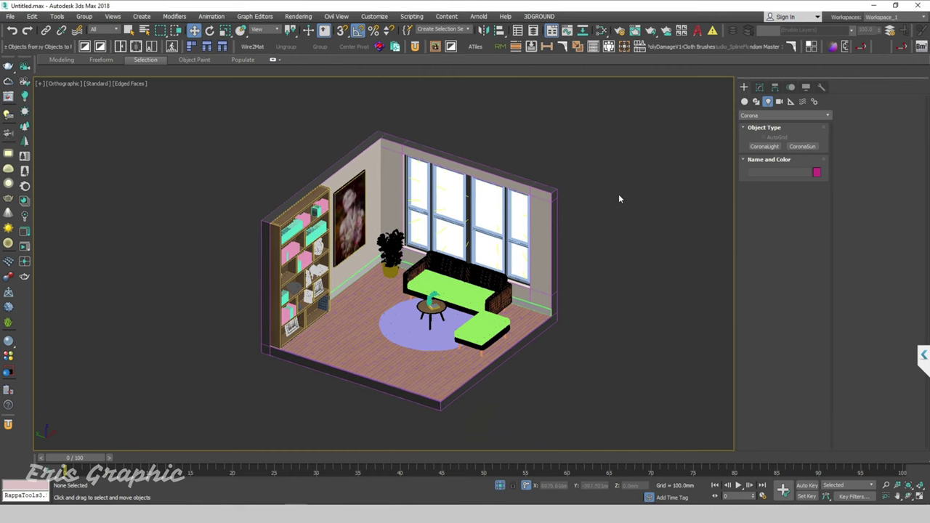
- Draw a large Standard Primitives Plane in the viewport beneath the isometric room
{"action": "left_click", "coordinate": [759, 87]}
{"action": "left_click", "coordinate": [745, 88]}
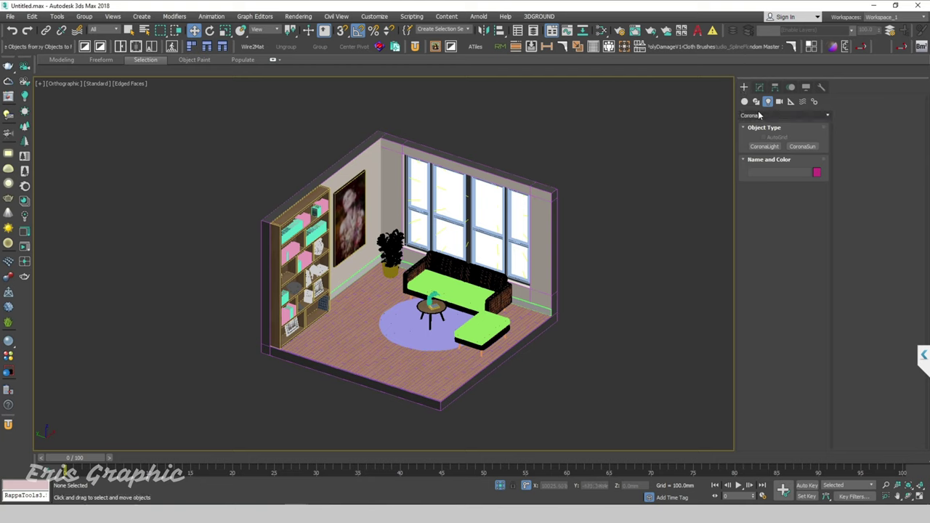
{"action": "left_click", "coordinate": [745, 102]}
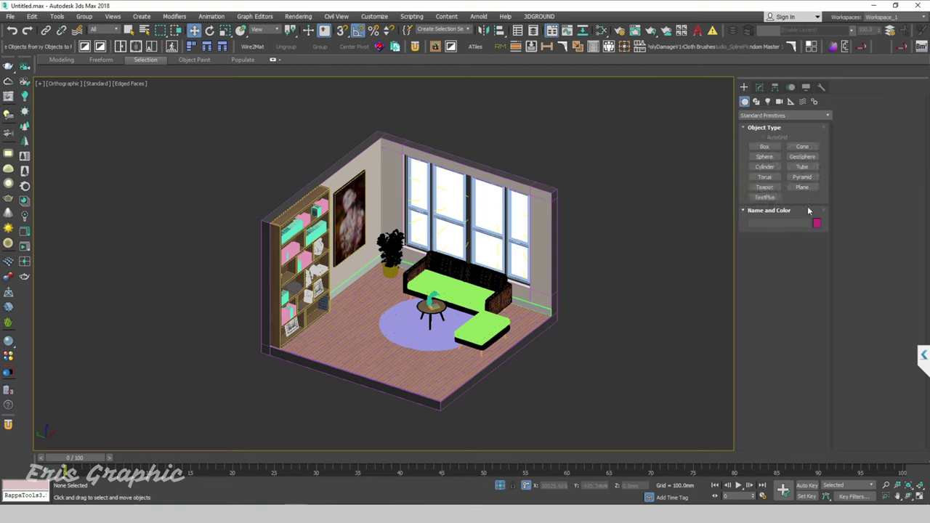
{"action": "left_click", "coordinate": [803, 187]}
{"action": "scroll", "coordinate": [291, 245], "scroll_direction": "down", "scroll_amount": 5}
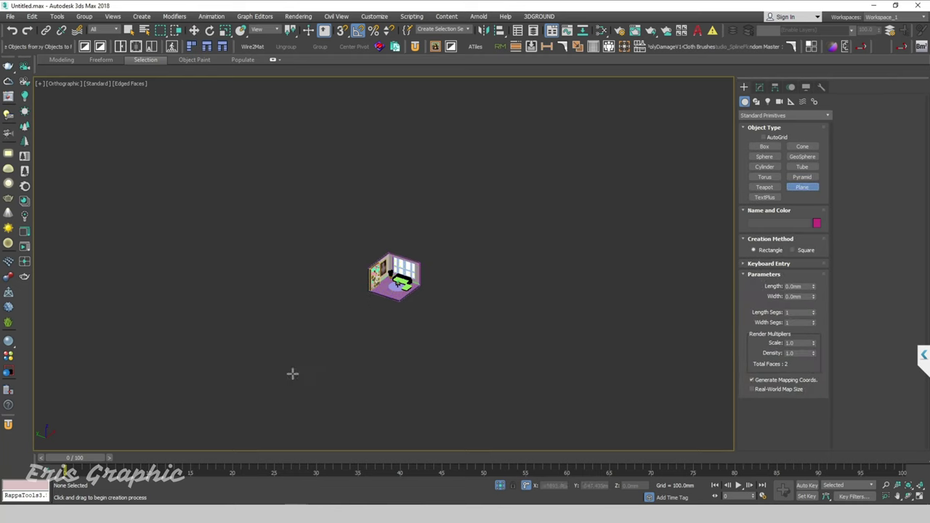
{"action": "left_click_drag", "start_coordinate": [292, 374], "coordinate": [368, 159]}
{"action": "right_click", "coordinate": [540, 164]}
- Position Plane1428 under the room at 0,0,0, checking its height from the front view
{"action": "mouse_move", "coordinate": [538, 165]}
{"action": "left_mouse_down"}
{"action": "mouse_move", "coordinate": [499, 213]}
{"action": "mouse_move", "coordinate": [507, 233]}
{"action": "left_mouse_up"}
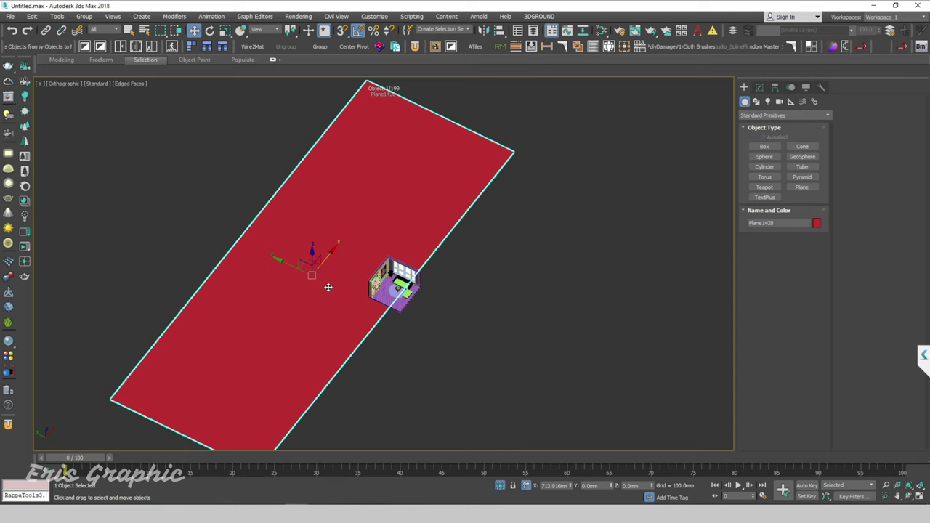
{"action": "left_click_drag", "start_coordinate": [283, 272], "coordinate": [335, 279]}
{"action": "left_click", "coordinate": [563, 311]}
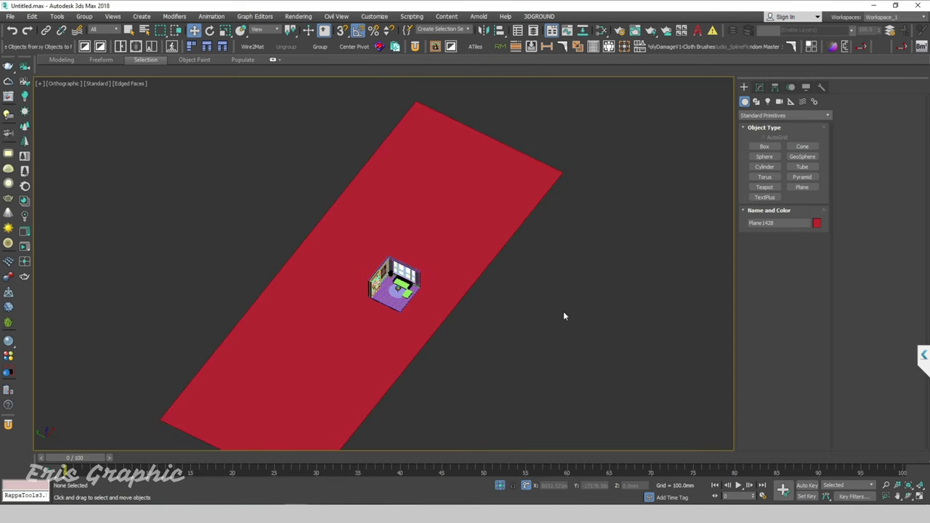
{"action": "key", "text": "ctrl+z"}
{"action": "key", "text": "f"}
{"action": "scroll", "coordinate": [395, 270], "scroll_direction": "up", "scroll_amount": 1}
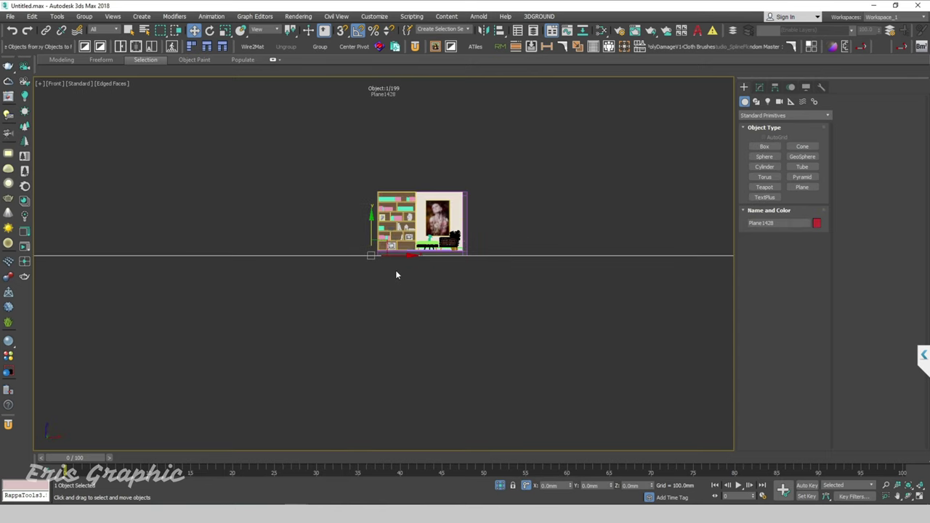
{"action": "scroll", "coordinate": [395, 270], "scroll_direction": "up", "scroll_amount": 3}
{"action": "scroll", "coordinate": [473, 234], "scroll_direction": "up", "scroll_amount": 3}
{"action": "scroll", "coordinate": [473, 235], "scroll_direction": "down", "scroll_amount": 5}
{"action": "mouse_move", "coordinate": [456, 254]}
{"action": "middle_mouse_down", "text": "alt"}
{"action": "mouse_move", "coordinate": [500, 296]}
{"action": "mouse_move", "coordinate": [605, 271]}
{"action": "middle_mouse_up", "text": "alt"}
{"action": "left_click", "coordinate": [605, 272]}
{"action": "scroll", "coordinate": [614, 303], "scroll_direction": "up", "scroll_amount": 3}
{"action": "key", "text": "ctrl+z"}
{"action": "scroll", "coordinate": [600, 268], "scroll_direction": "down", "scroll_amount": 4}
{"action": "middle_click_drag", "start_coordinate": [587, 235], "coordinate": [577, 318]}
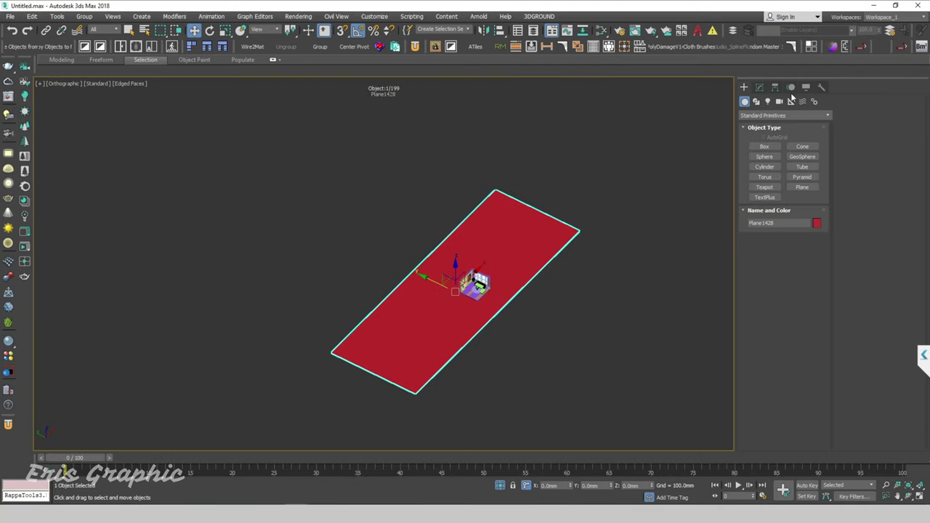
{"action": "left_click", "coordinate": [761, 88]}
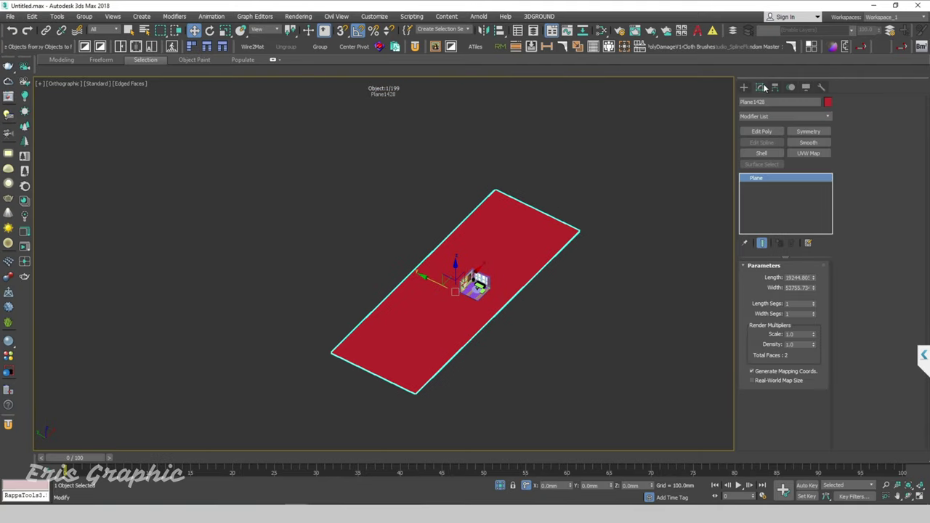
- Add Edit Poly to the plane and Shift-drag an outer edge upward into a back wall
{"action": "left_click", "coordinate": [773, 135]}
{"action": "left_click_drag", "start_coordinate": [583, 215], "coordinate": [612, 238]}
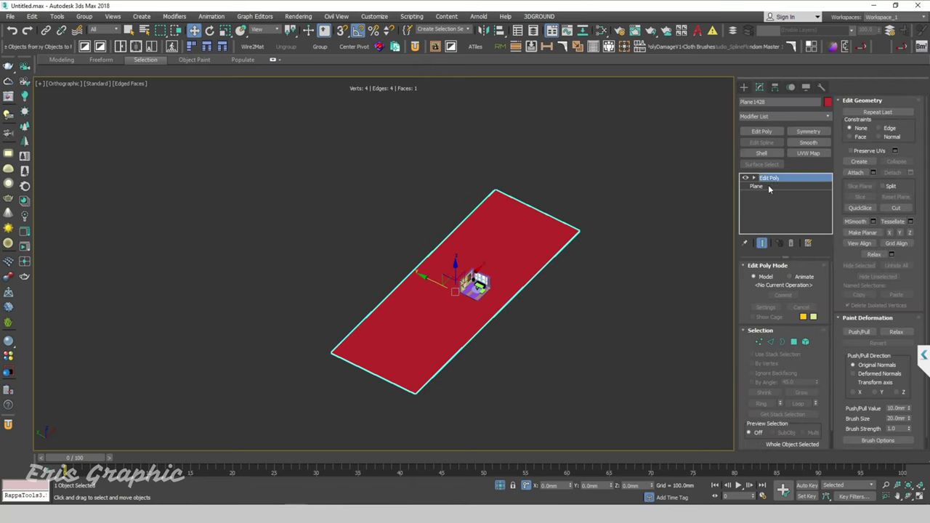
{"action": "left_click", "coordinate": [770, 187]}
{"action": "left_click", "coordinate": [771, 178]}
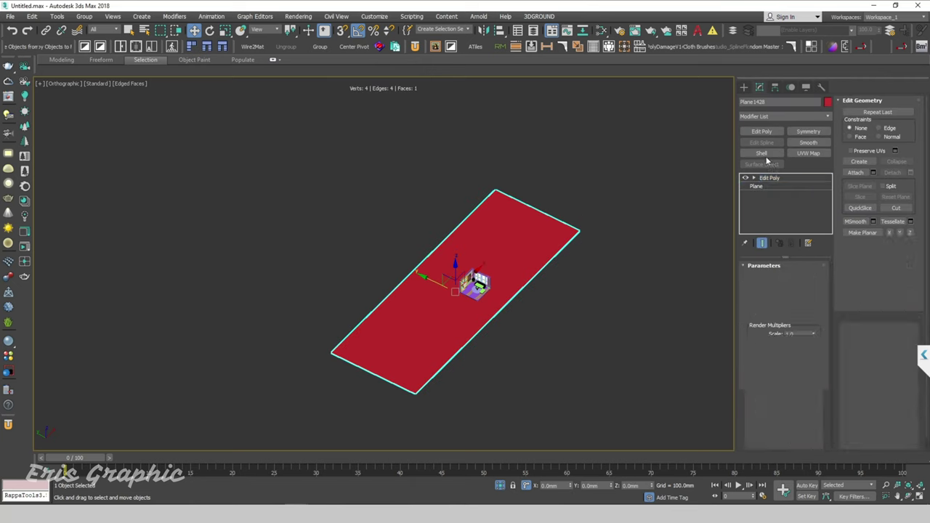
{"action": "left_click", "coordinate": [771, 343]}
{"action": "left_click", "coordinate": [433, 265]}
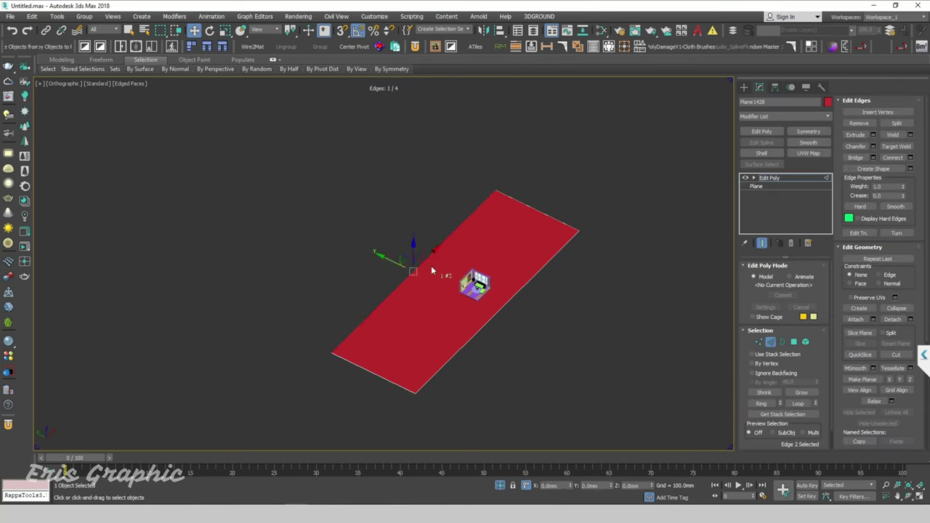
{"action": "middle_click_drag", "start_coordinate": [436, 266], "coordinate": [426, 243], "text": "alt"}
{"action": "mouse_move", "coordinate": [413, 249]}
{"action": "left_mouse_down"}
{"action": "mouse_move", "coordinate": [412, 187]}
{"action": "mouse_move", "coordinate": [410, 257]}
{"action": "mouse_move", "coordinate": [418, 209]}
{"action": "left_mouse_up"}
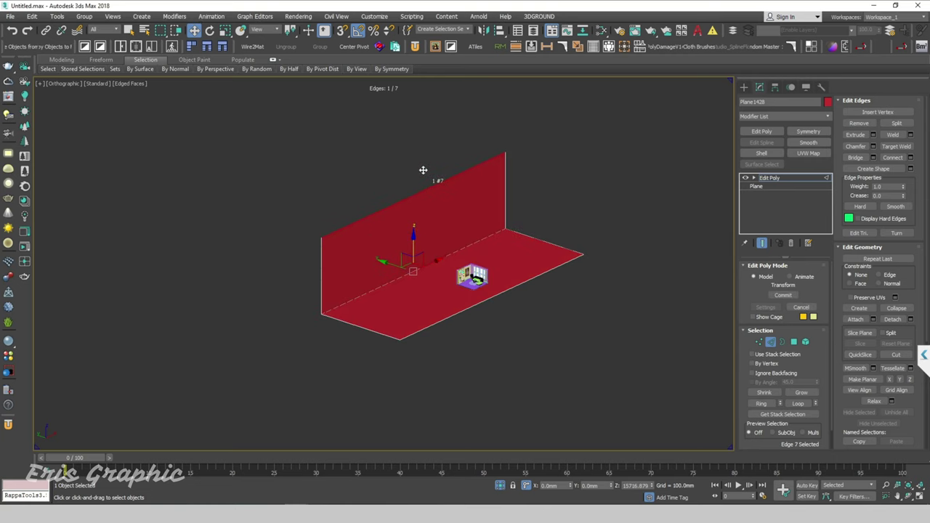
- Chamfer the floor-wall corner edge about 1900 mm with 12 segments into a rounded cove
{"action": "left_click", "coordinate": [425, 265]}
{"action": "scroll", "coordinate": [448, 256], "scroll_direction": "up", "scroll_amount": 3}
{"action": "scroll", "coordinate": [414, 287], "scroll_direction": "up", "scroll_amount": 3}
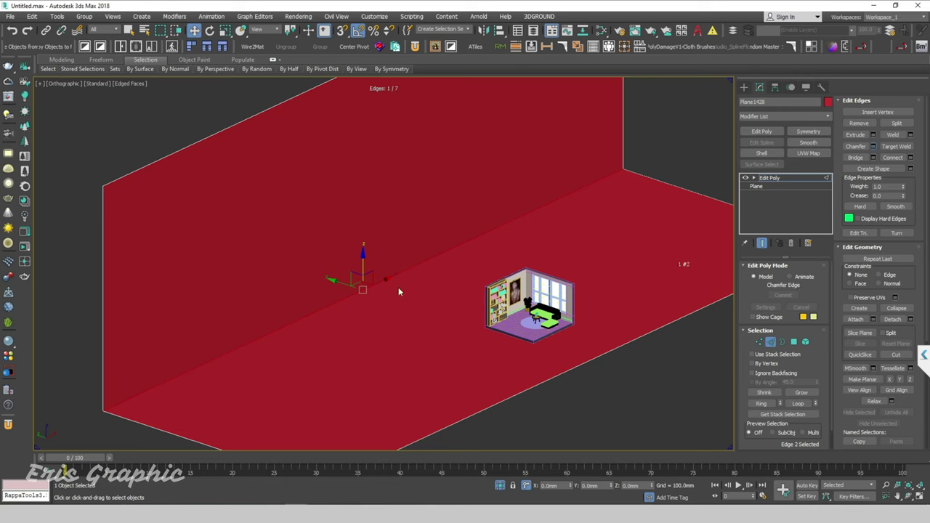
{"action": "key", "text": "ctrl+shift+c"}
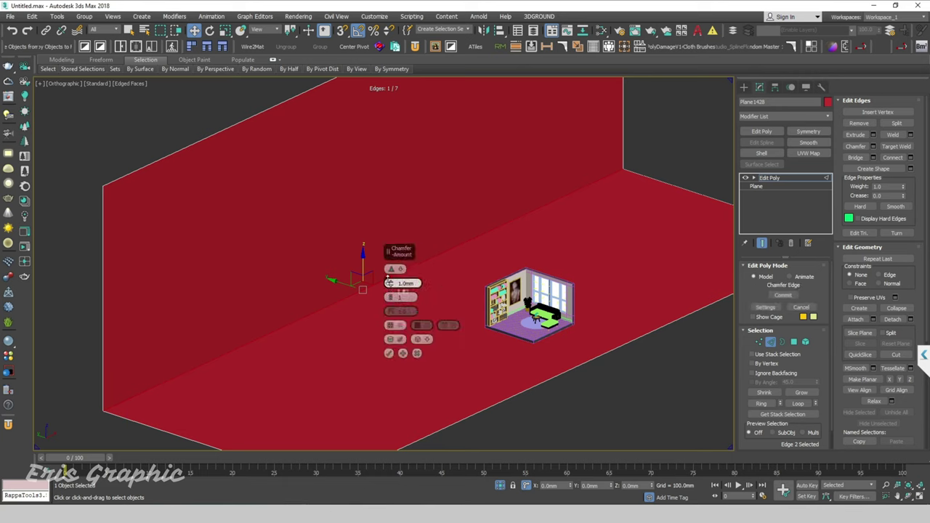
{"action": "left_click_drag", "start_coordinate": [389, 284], "coordinate": [390, 218]}
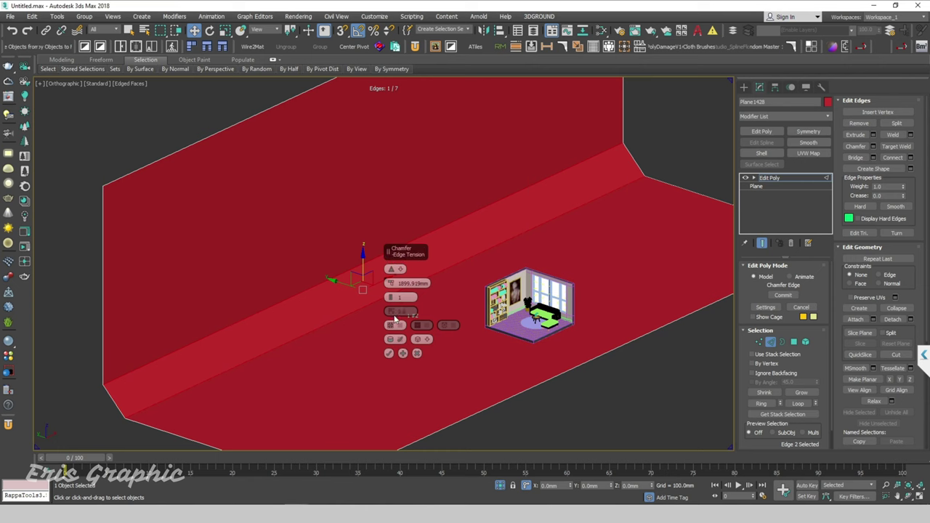
{"action": "left_click_drag", "start_coordinate": [390, 299], "coordinate": [390, 270]}
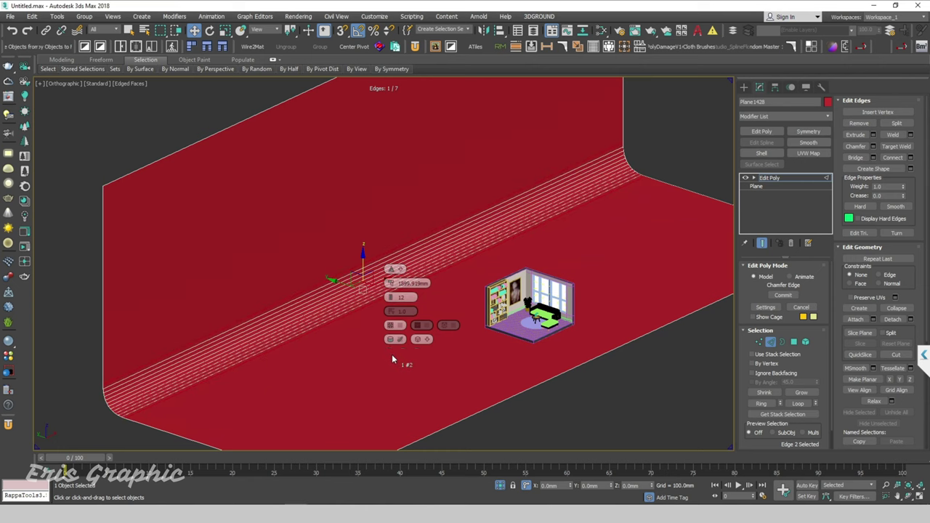
{"action": "left_click", "coordinate": [389, 353]}
- Select the floor's front edge and stretch it outward to extend the floor forward
{"action": "scroll", "coordinate": [433, 311], "scroll_direction": "down", "scroll_amount": 2}
{"action": "middle_click_drag", "start_coordinate": [606, 322], "coordinate": [509, 282], "text": "alt"}
{"action": "scroll", "coordinate": [436, 284], "scroll_direction": "down", "scroll_amount": 3}
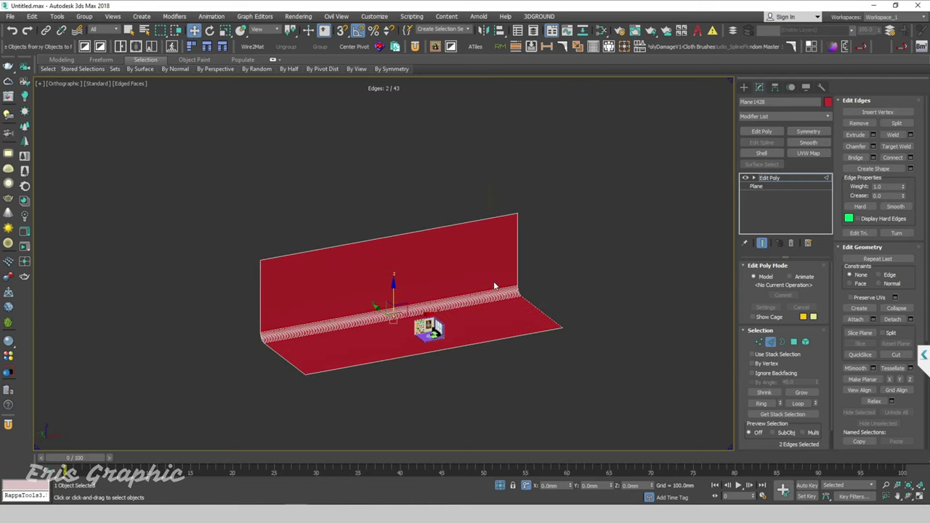
{"action": "left_click_drag", "start_coordinate": [475, 190], "coordinate": [619, 386]}
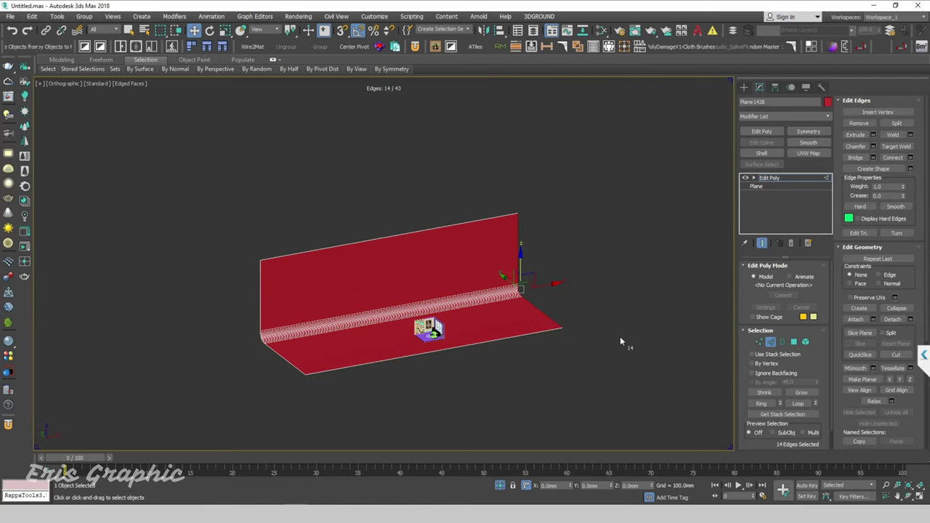
{"action": "middle_click_drag", "start_coordinate": [594, 335], "coordinate": [556, 290], "text": "alt"}
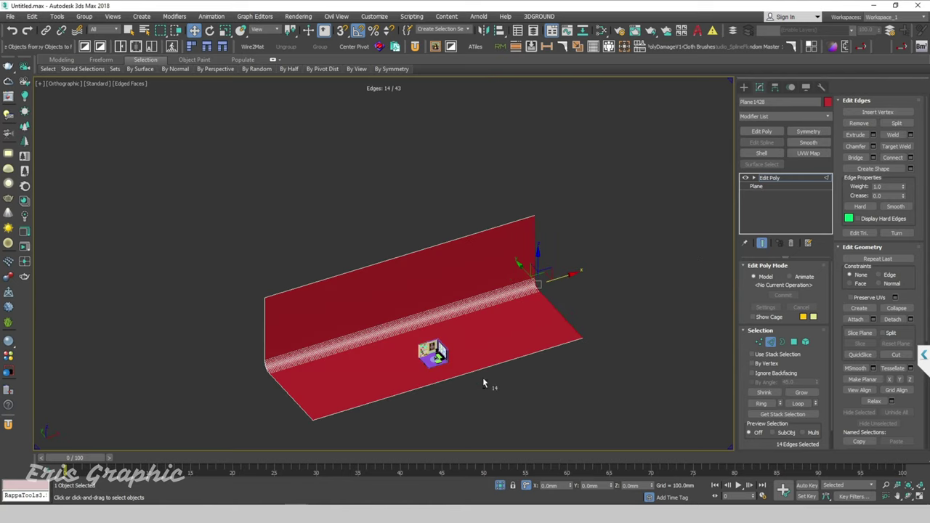
{"action": "middle_click_drag", "start_coordinate": [484, 381], "coordinate": [540, 357], "text": "alt"}
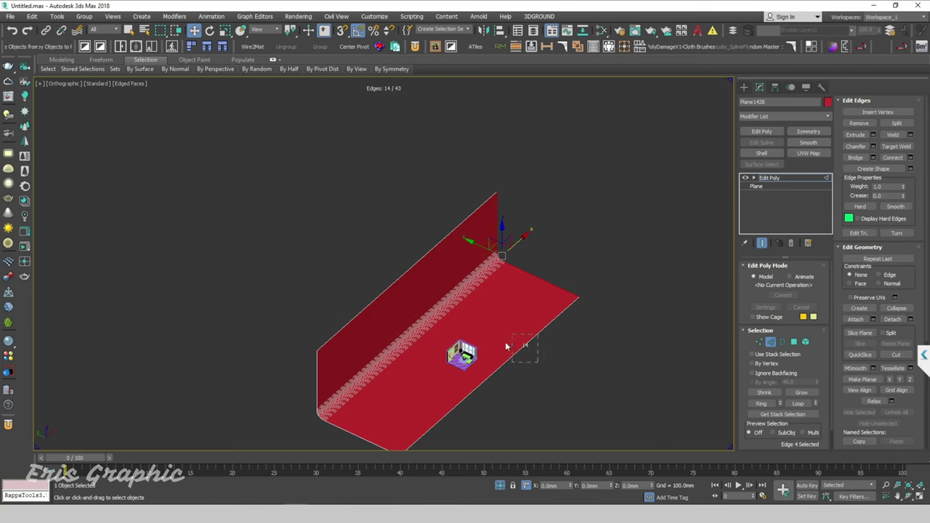
{"action": "left_click_drag", "start_coordinate": [521, 346], "coordinate": [519, 344]}
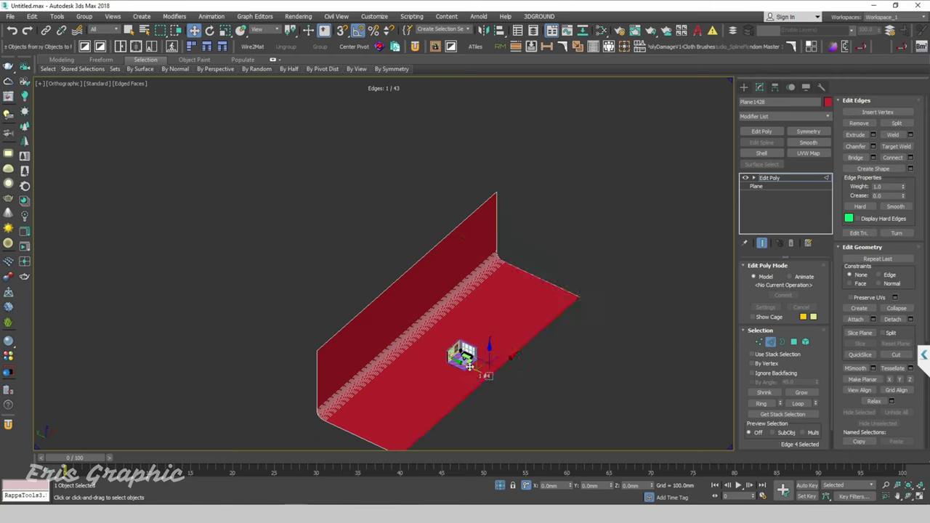
{"action": "left_click_drag", "start_coordinate": [469, 368], "coordinate": [497, 389]}
{"action": "left_click", "coordinate": [770, 346]}
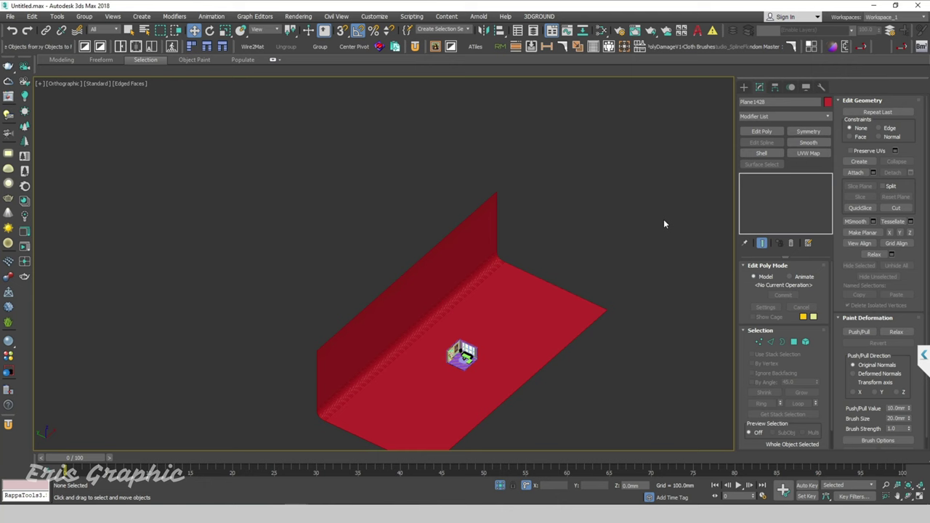
{"action": "left_click", "coordinate": [664, 221]}
- In the Slate Material Editor, delete unneeded nodes and bring the Map #4 node group into view
{"action": "key", "text": "m"}
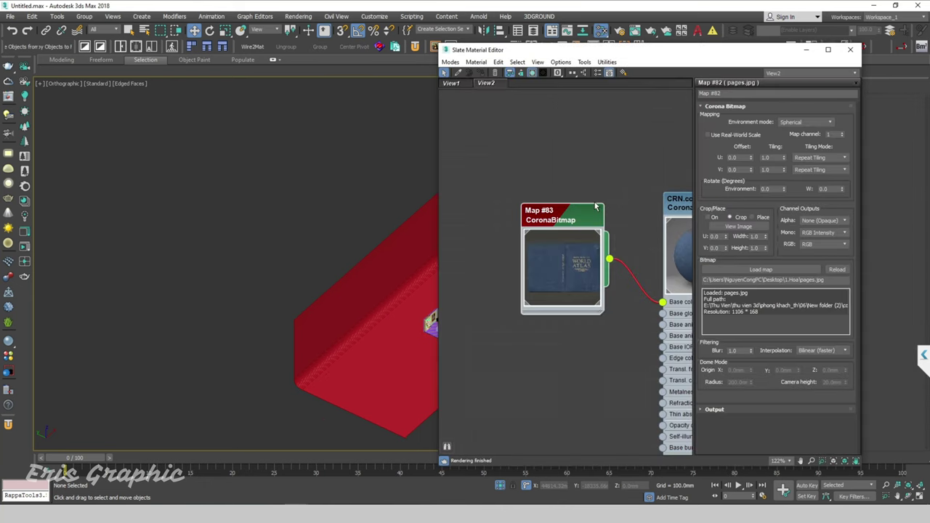
{"action": "scroll", "coordinate": [587, 157], "scroll_direction": "down", "scroll_amount": 2}
{"action": "scroll", "coordinate": [574, 240], "scroll_direction": "down", "scroll_amount": 2}
{"action": "scroll", "coordinate": [578, 232], "scroll_direction": "down", "scroll_amount": 3}
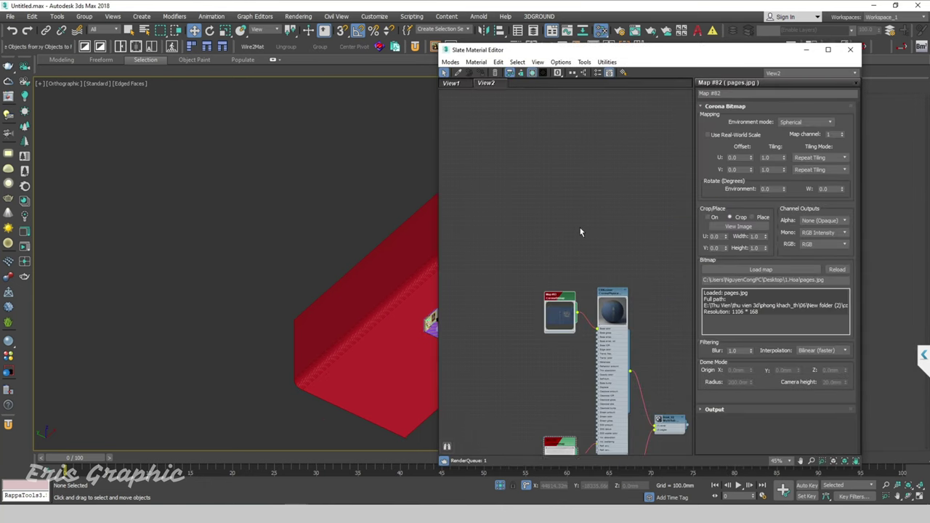
{"action": "scroll", "coordinate": [578, 229], "scroll_direction": "down", "scroll_amount": 5}
{"action": "left_click_drag", "start_coordinate": [636, 184], "coordinate": [535, 325]}
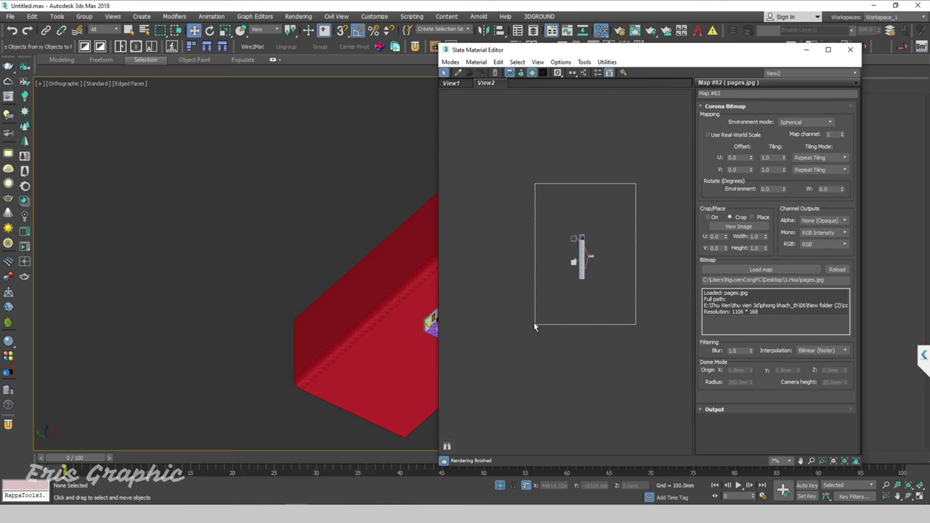
{"action": "key", "text": "Delete"}
{"action": "left_click_drag", "start_coordinate": [590, 50], "coordinate": [685, 67]}
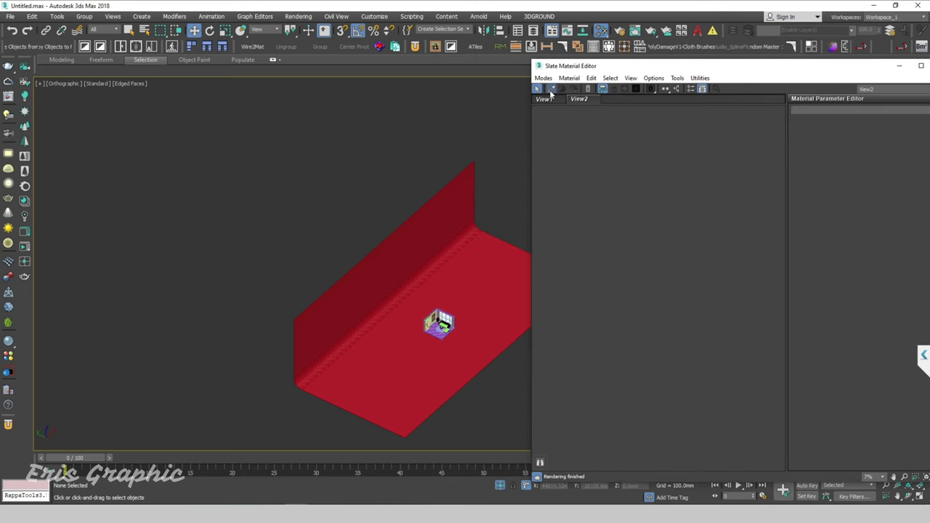
{"action": "scroll", "coordinate": [468, 314], "scroll_direction": "up", "scroll_amount": 6}
{"action": "scroll", "coordinate": [434, 313], "scroll_direction": "up", "scroll_amount": 4}
{"action": "left_click", "coordinate": [388, 237]}
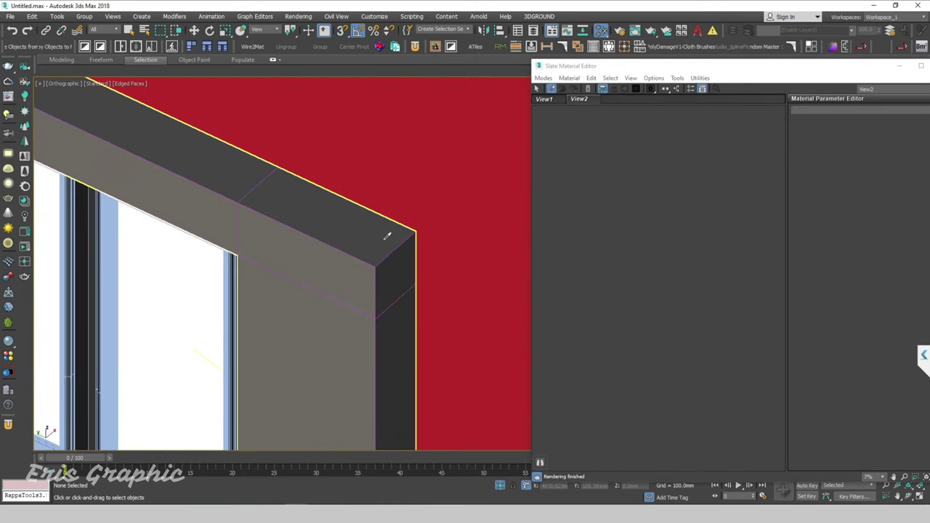
{"action": "scroll", "coordinate": [662, 304], "scroll_direction": "up", "scroll_amount": 3}
{"action": "scroll", "coordinate": [676, 290], "scroll_direction": "up", "scroll_amount": 2}
{"action": "scroll", "coordinate": [724, 270], "scroll_direction": "up", "scroll_amount": 3}
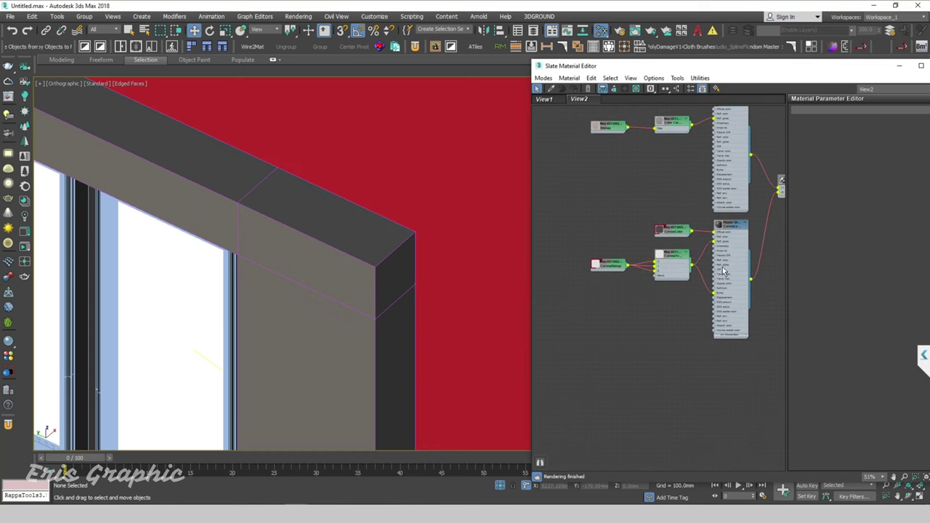
{"action": "left_click_drag", "start_coordinate": [721, 299], "coordinate": [578, 220]}
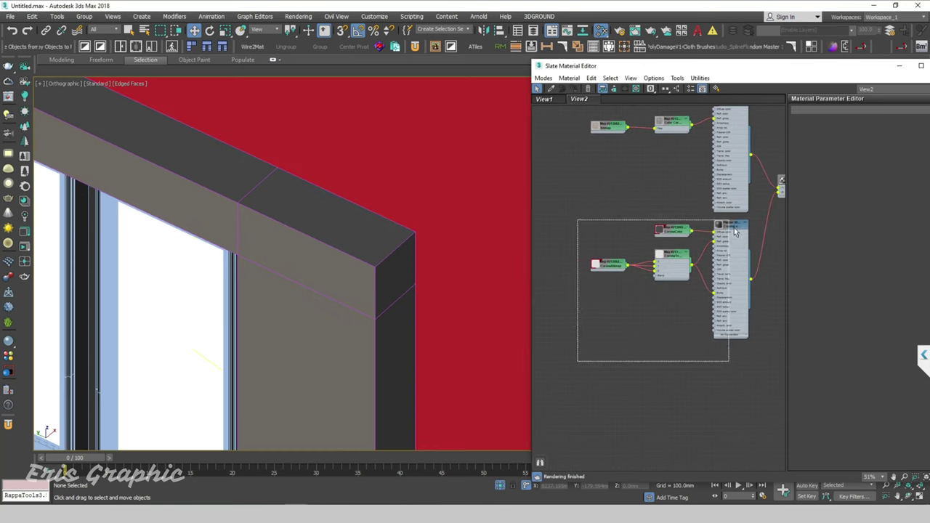
{"action": "left_click_drag", "start_coordinate": [735, 231], "coordinate": [661, 362]}
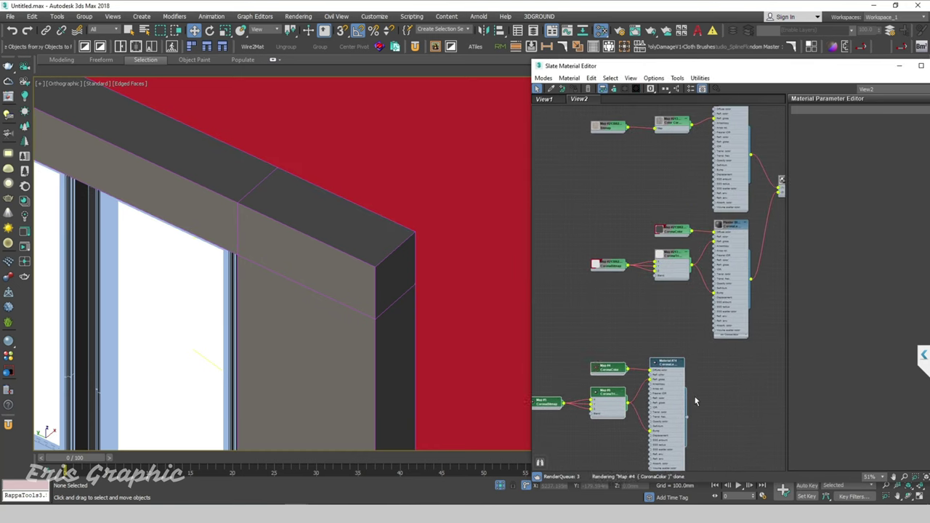
{"action": "scroll", "coordinate": [567, 369], "scroll_direction": "up", "scroll_amount": 1}
{"action": "scroll", "coordinate": [567, 368], "scroll_direction": "up", "scroll_amount": 3}
{"action": "left_click_drag", "start_coordinate": [605, 370], "coordinate": [599, 284]}
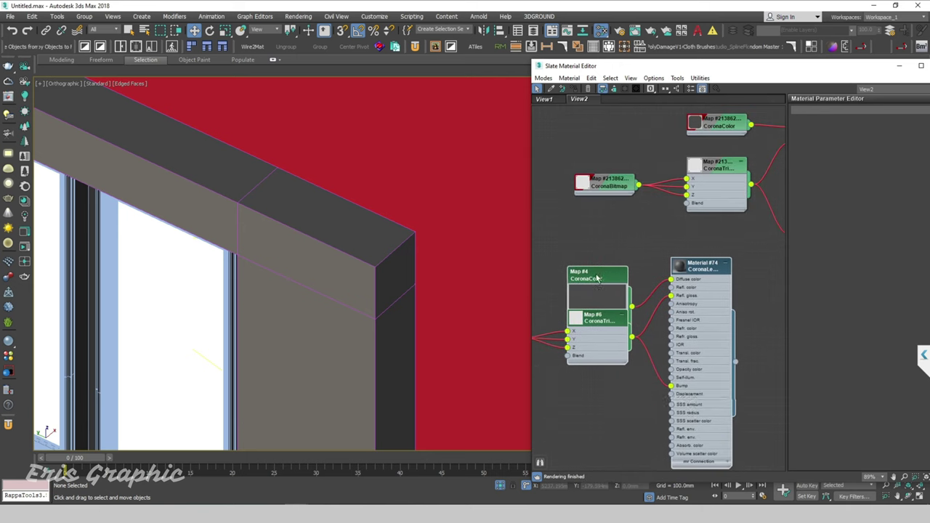
- Lighten the Map #4 Corona solid colour from 17 to 30
{"action": "double_click", "coordinate": [612, 279]}
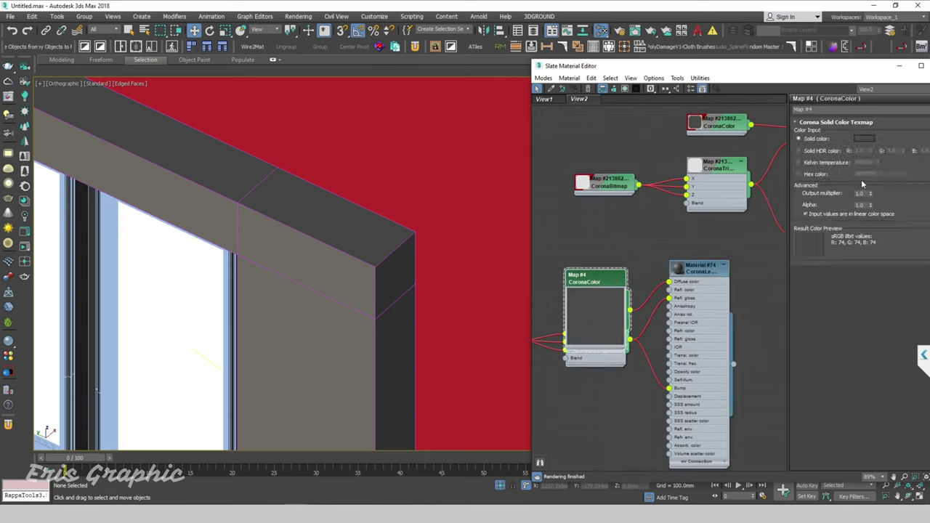
{"action": "left_click", "coordinate": [862, 139]}
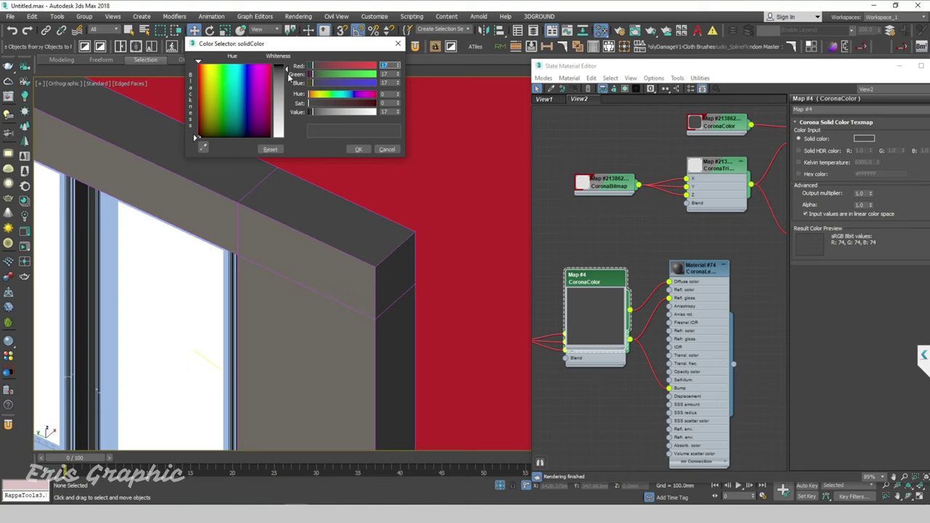
{"action": "left_click_drag", "start_coordinate": [289, 77], "coordinate": [287, 75]}
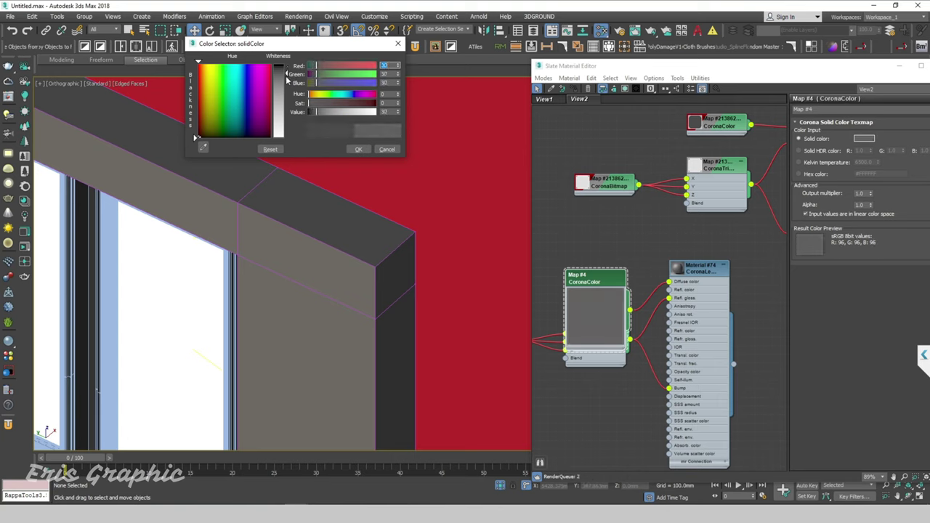
{"action": "left_click", "coordinate": [358, 149]}
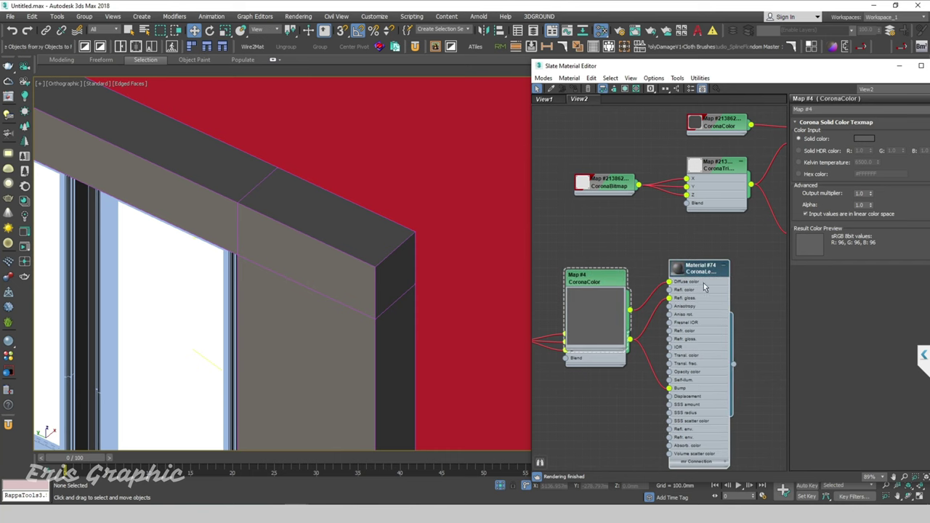
- Assign the grey material to the red backdrop plane and minimize the material editor
{"action": "scroll", "coordinate": [437, 255], "scroll_direction": "down", "scroll_amount": 10}
{"action": "scroll", "coordinate": [437, 255], "scroll_direction": "down", "scroll_amount": 5}
{"action": "scroll", "coordinate": [396, 317], "scroll_direction": "up", "scroll_amount": 5}
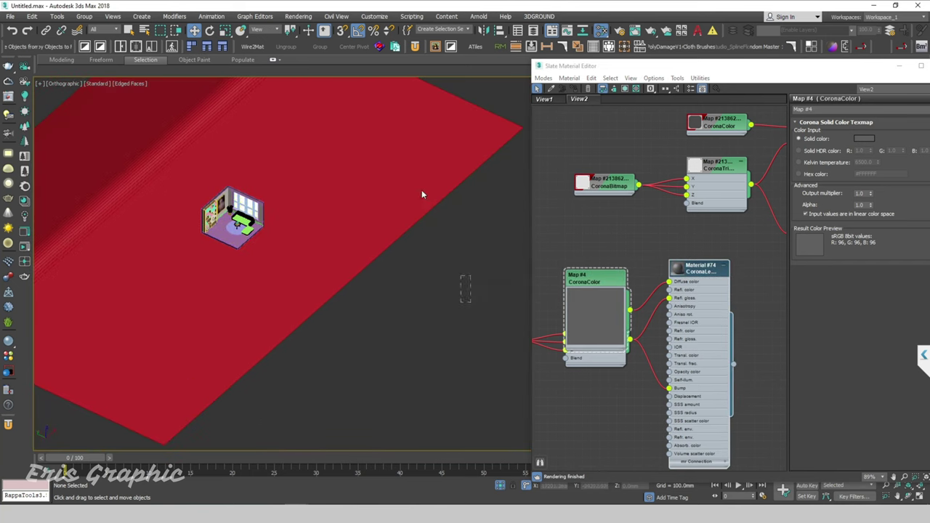
{"action": "left_click_drag", "start_coordinate": [474, 237], "coordinate": [474, 238]}
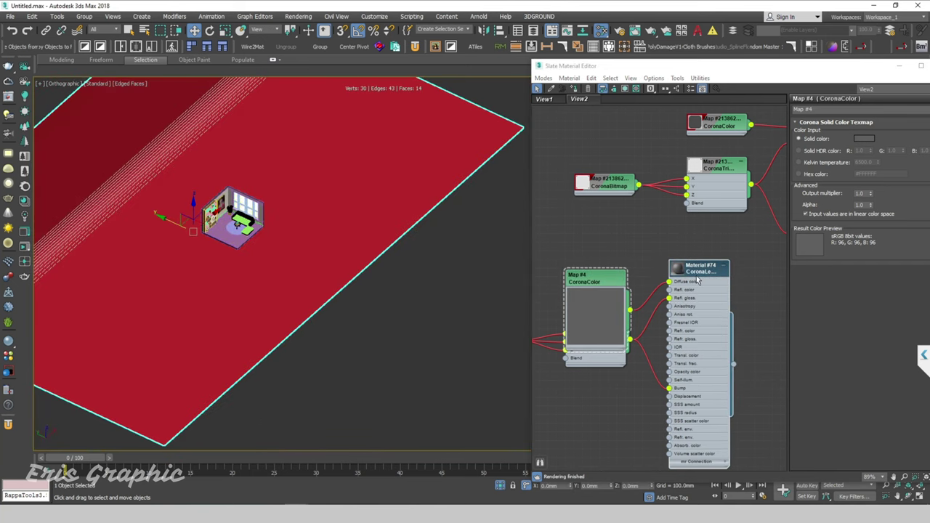
{"action": "left_click", "coordinate": [574, 88]}
{"action": "left_click", "coordinate": [483, 273]}
{"action": "left_click", "coordinate": [921, 65]}
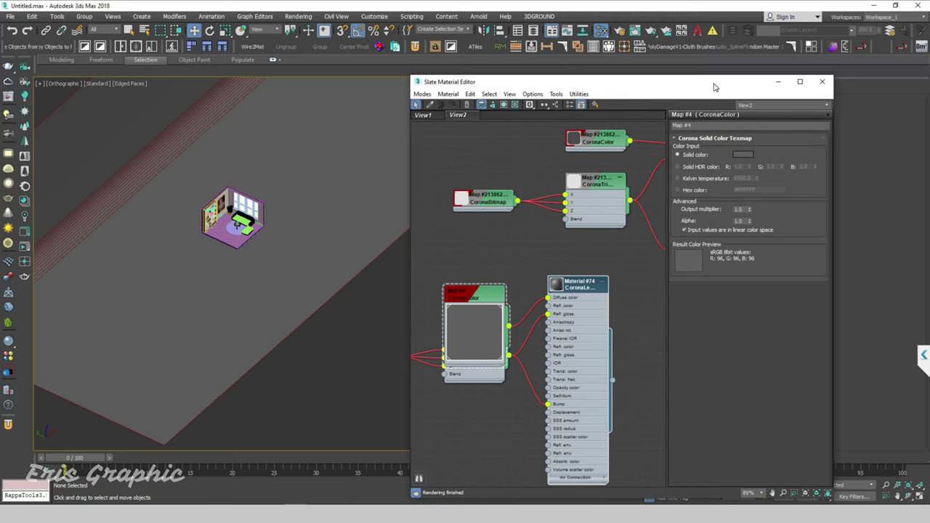
{"action": "left_click", "coordinate": [780, 82]}
{"action": "key", "text": "F4"}
{"action": "scroll", "coordinate": [448, 332], "scroll_direction": "up", "scroll_amount": 2}
- Zoom and orbit around the room to inspect the grey curved floor-and-wall backdrop
{"action": "scroll", "coordinate": [494, 364], "scroll_direction": "up", "scroll_amount": 2}
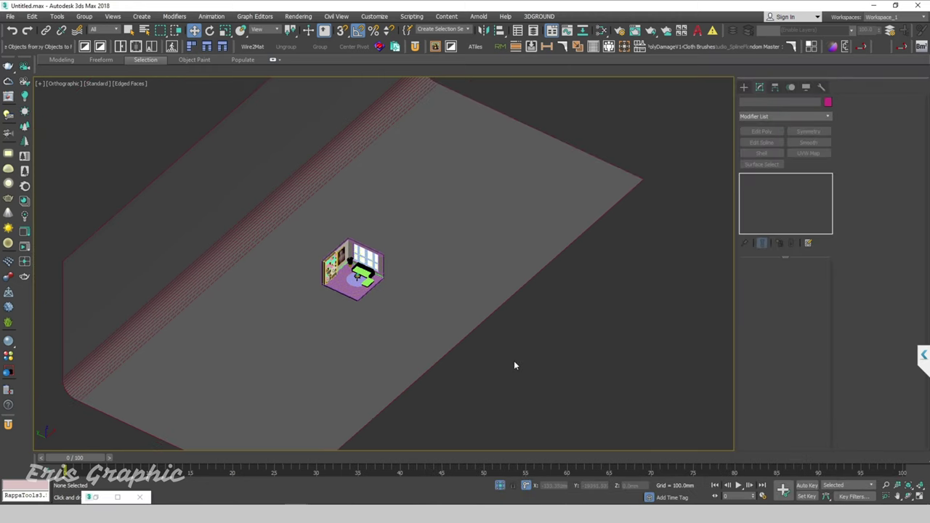
{"action": "scroll", "coordinate": [514, 360], "scroll_direction": "up", "scroll_amount": 1}
{"action": "mouse_move", "coordinate": [508, 356]}
{"action": "middle_mouse_down", "text": "alt"}
{"action": "mouse_move", "coordinate": [481, 350]}
{"action": "mouse_move", "coordinate": [479, 336]}
{"action": "middle_mouse_up", "text": "alt"}
{"action": "scroll", "coordinate": [480, 336], "scroll_direction": "up", "scroll_amount": 5}
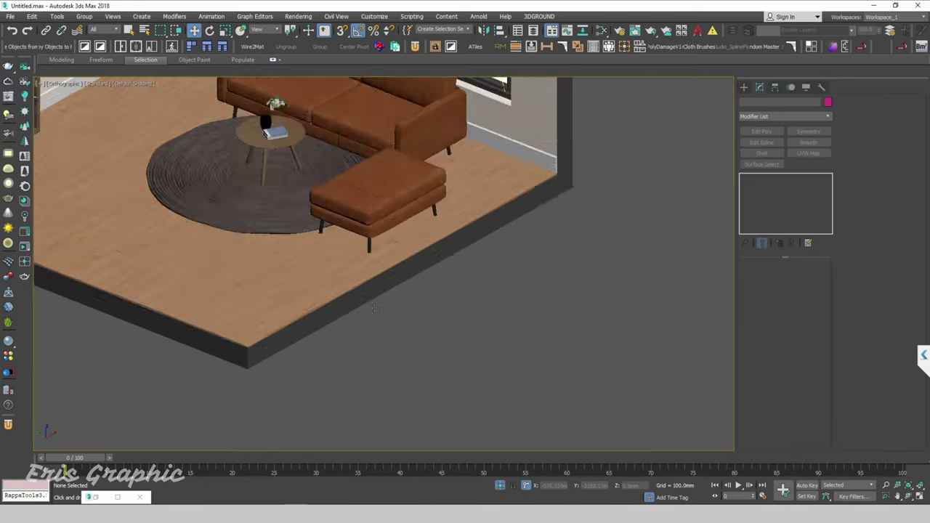
{"action": "scroll", "coordinate": [338, 305], "scroll_direction": "up", "scroll_amount": 3}
{"action": "scroll", "coordinate": [338, 305], "scroll_direction": "down", "scroll_amount": 6}
{"action": "scroll", "coordinate": [487, 369], "scroll_direction": "down", "scroll_amount": 2}
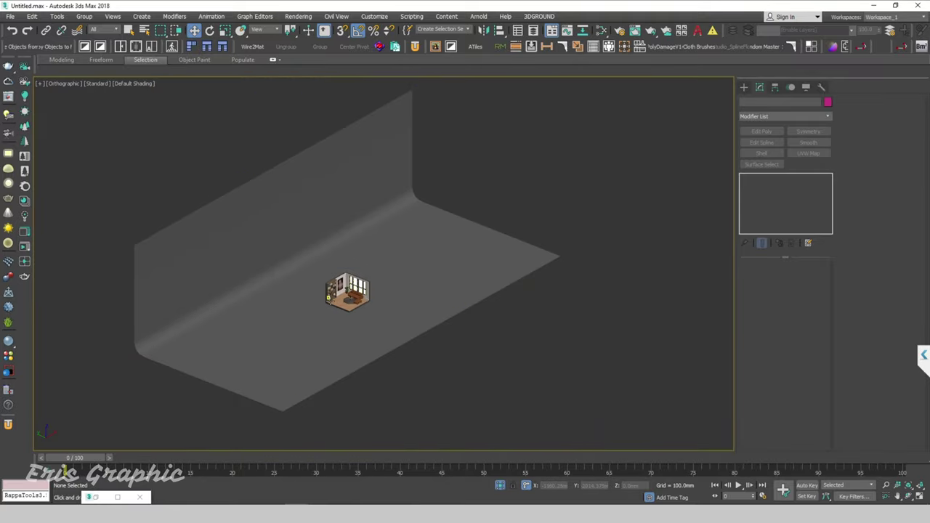
{"action": "scroll", "coordinate": [437, 362], "scroll_direction": "up", "scroll_amount": 2}
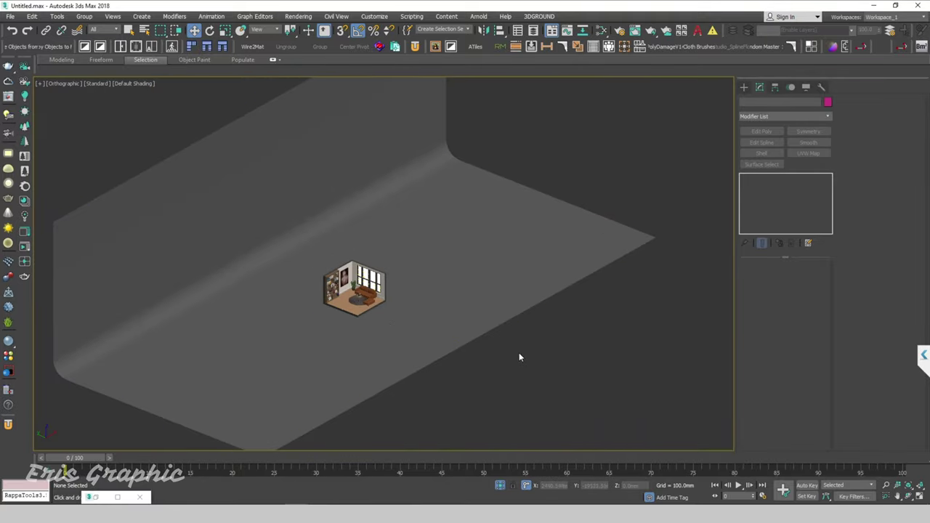
{"action": "middle_click_drag", "start_coordinate": [519, 357], "coordinate": [587, 382], "text": "alt"}
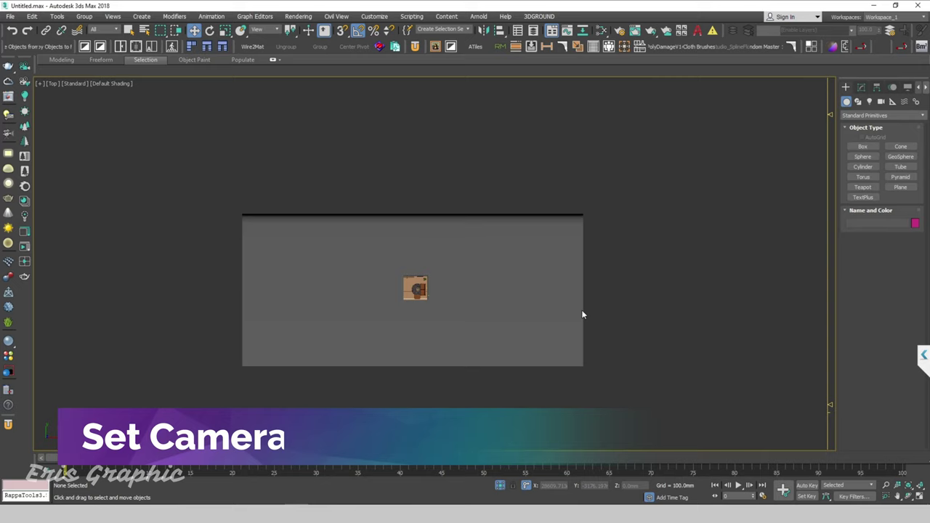
- Create a targeted CoronaCam in front of the room, aimed at it
{"action": "scroll", "coordinate": [583, 315], "scroll_direction": "up", "scroll_amount": 2}
{"action": "left_click", "coordinate": [882, 101]}
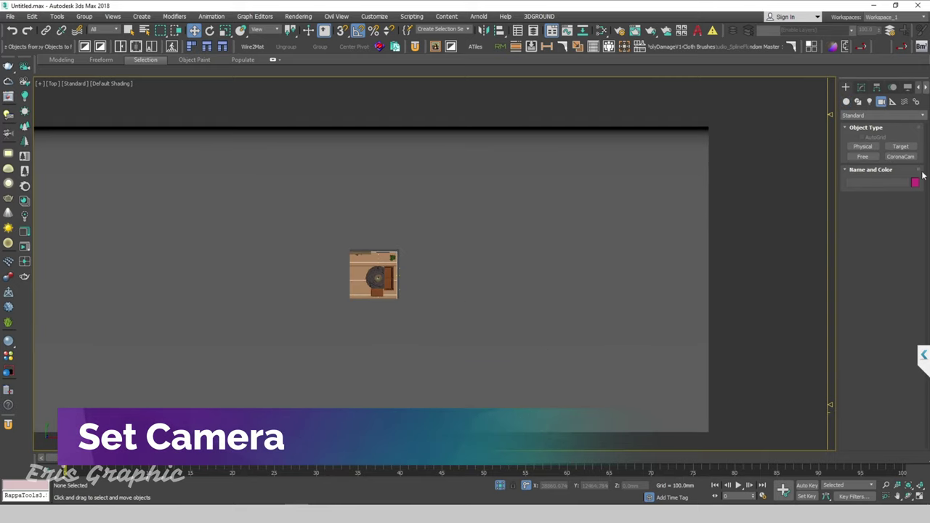
{"action": "left_click", "coordinate": [901, 156]}
{"action": "scroll", "coordinate": [480, 216], "scroll_direction": "down", "scroll_amount": 2}
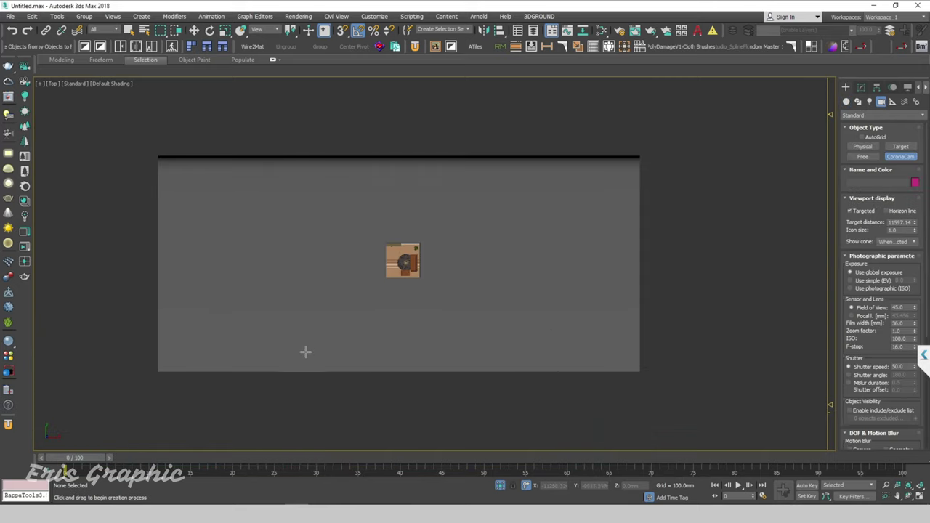
{"action": "left_click_drag", "start_coordinate": [286, 394], "coordinate": [407, 258]}
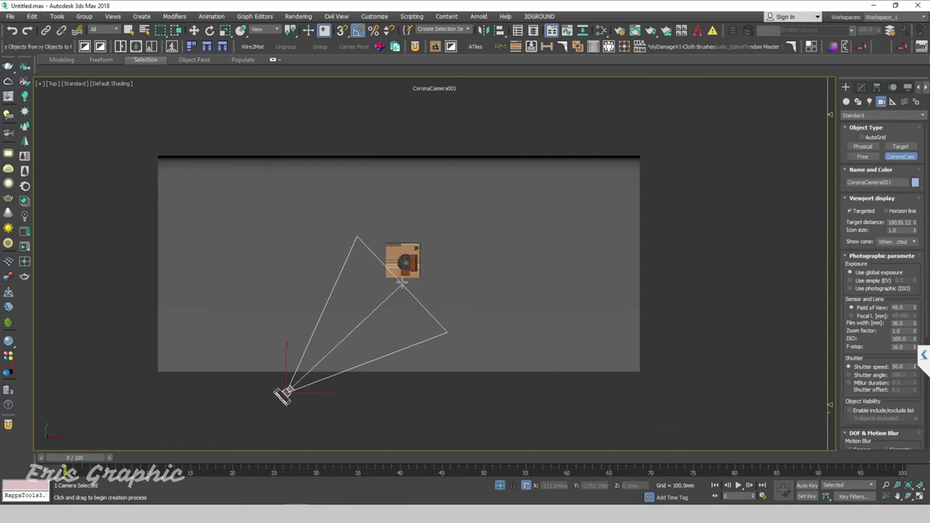
{"action": "right_click", "coordinate": [346, 402]}
- Raise the camera higher in the Front view and restore the four-viewport layout
{"action": "left_click_drag", "start_coordinate": [296, 416], "coordinate": [255, 390]}
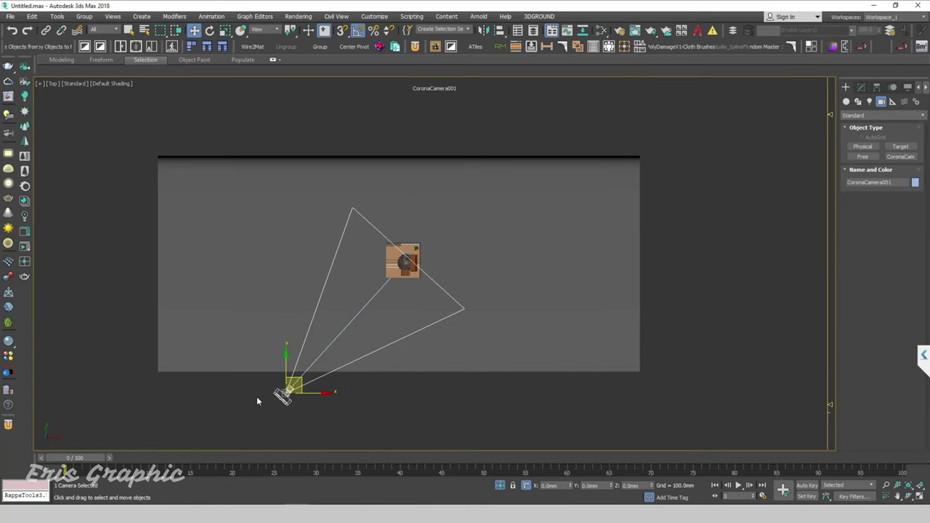
{"action": "key", "text": "f"}
{"action": "scroll", "coordinate": [356, 324], "scroll_direction": "down", "scroll_amount": 5}
{"action": "left_click_drag", "start_coordinate": [332, 290], "coordinate": [339, 247]}
{"action": "left_click", "coordinate": [410, 181]}
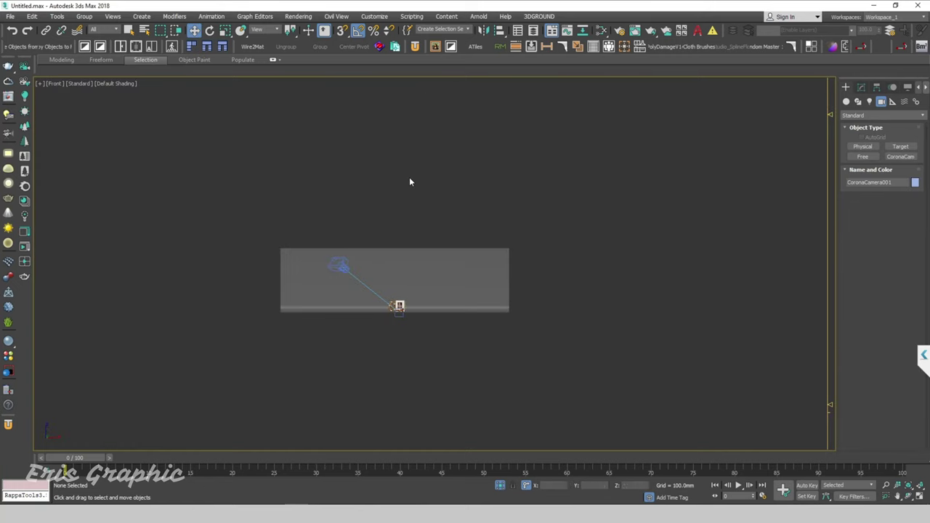
{"action": "key", "text": "alt+w"}
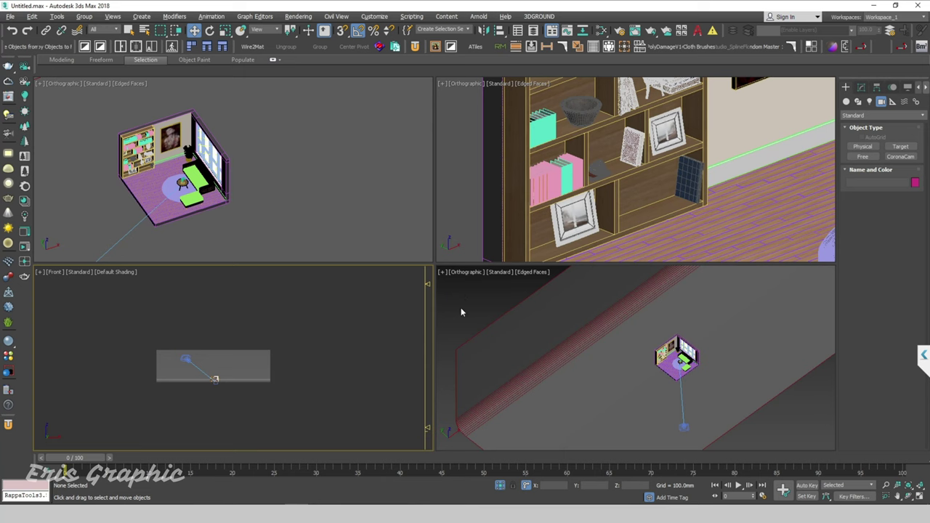
- Switch to a two side-by-side viewport layout with the CoronaCamera001 view on the left
{"action": "left_click", "coordinate": [461, 312]}
{"action": "left_click", "coordinate": [422, 140]}
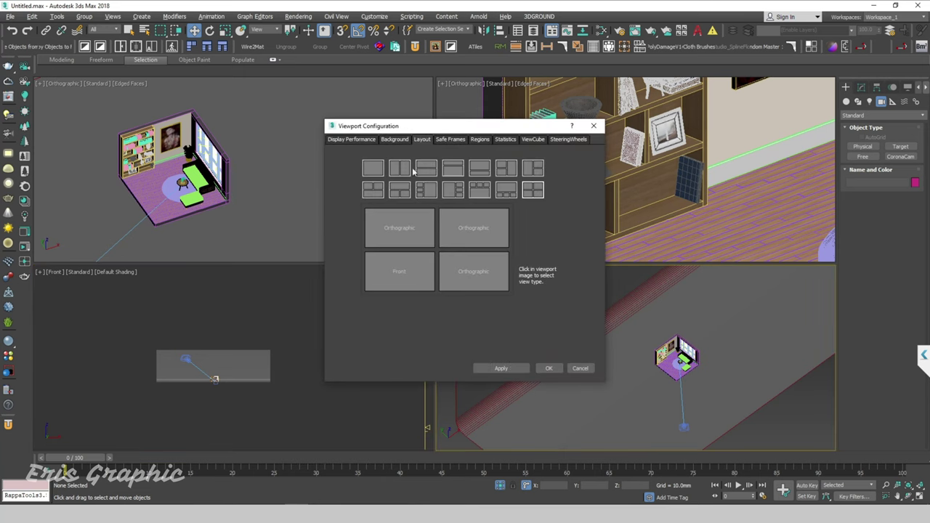
{"action": "left_click", "coordinate": [399, 169]}
{"action": "left_click", "coordinate": [508, 368]}
{"action": "left_click", "coordinate": [548, 367]}
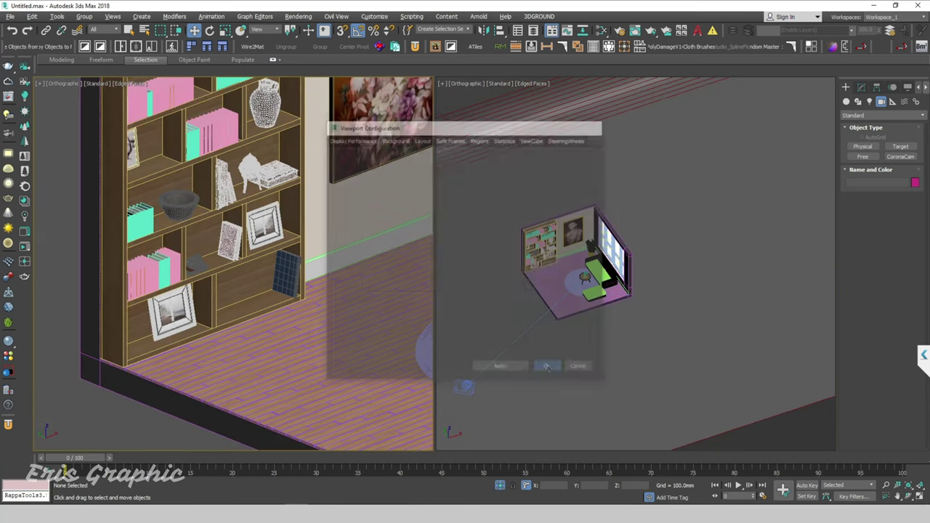
{"action": "key", "text": "alt+w"}
{"action": "left_click", "coordinate": [122, 204]}
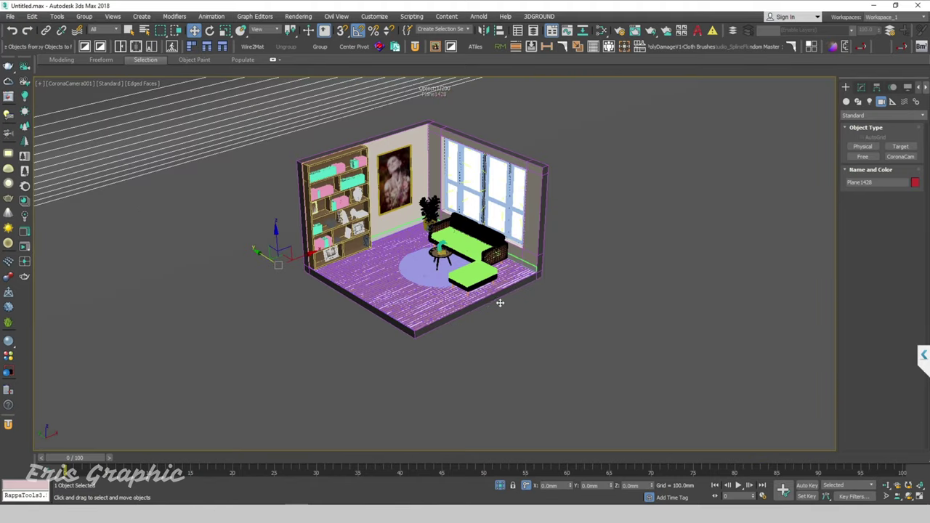
{"action": "key", "text": "c"}
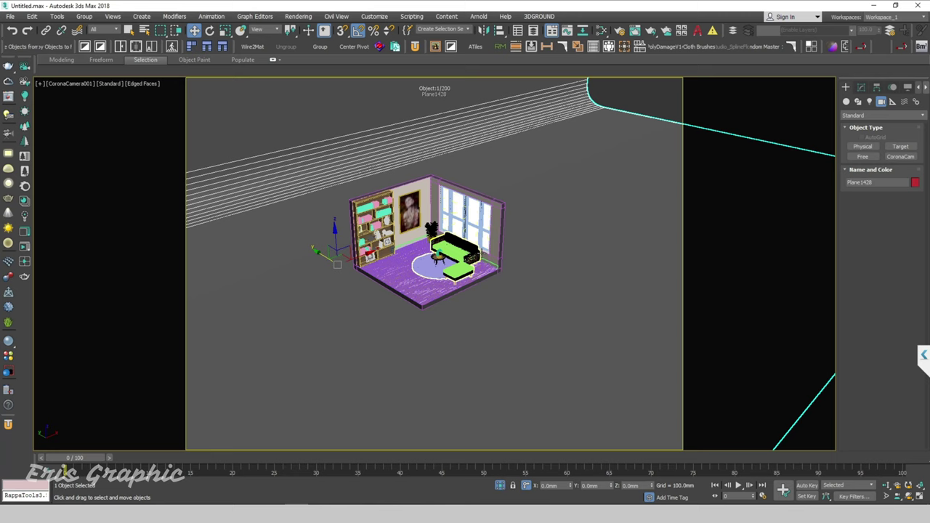
{"action": "key", "text": "alt+w"}
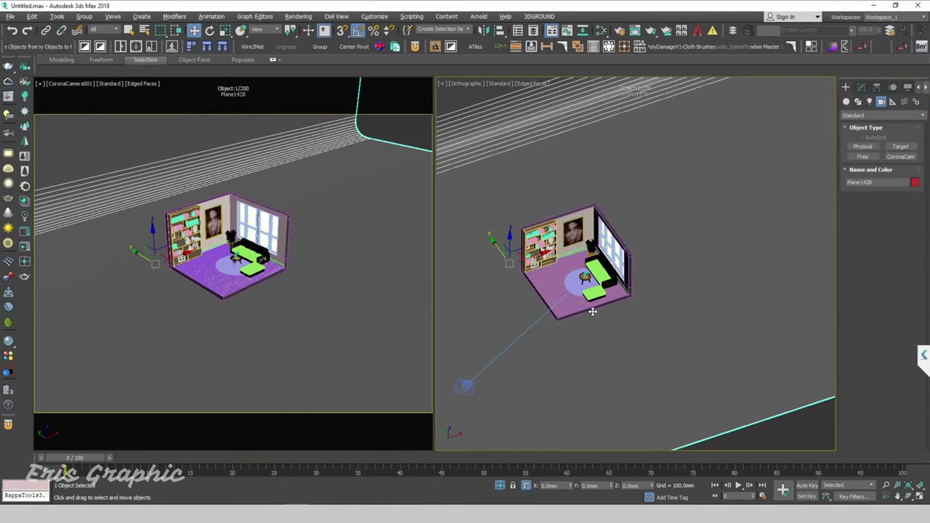
- Set the right viewport to Top and move the camera closer to the room
{"action": "left_click", "coordinate": [592, 311]}
{"action": "key", "text": "t"}
{"action": "key", "text": "z"}
{"action": "left_click", "coordinate": [554, 354]}
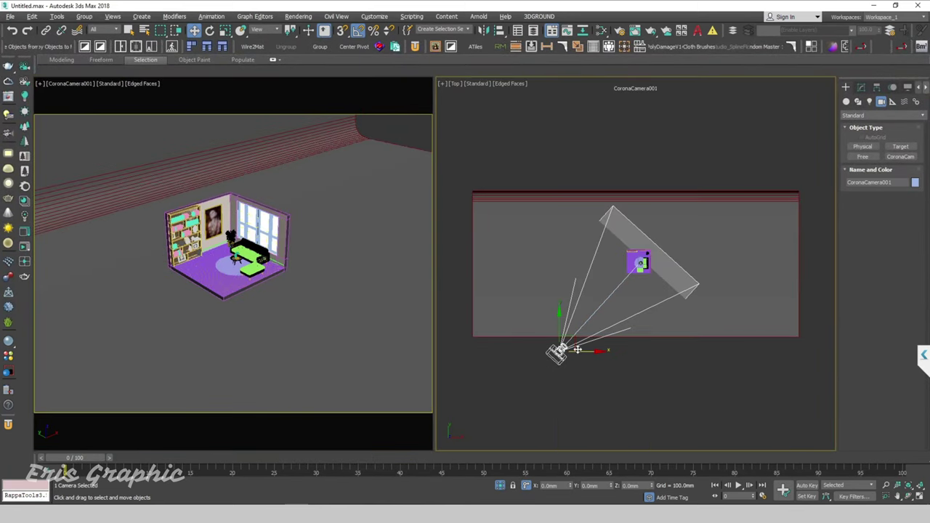
{"action": "left_click_drag", "start_coordinate": [573, 343], "coordinate": [621, 282]}
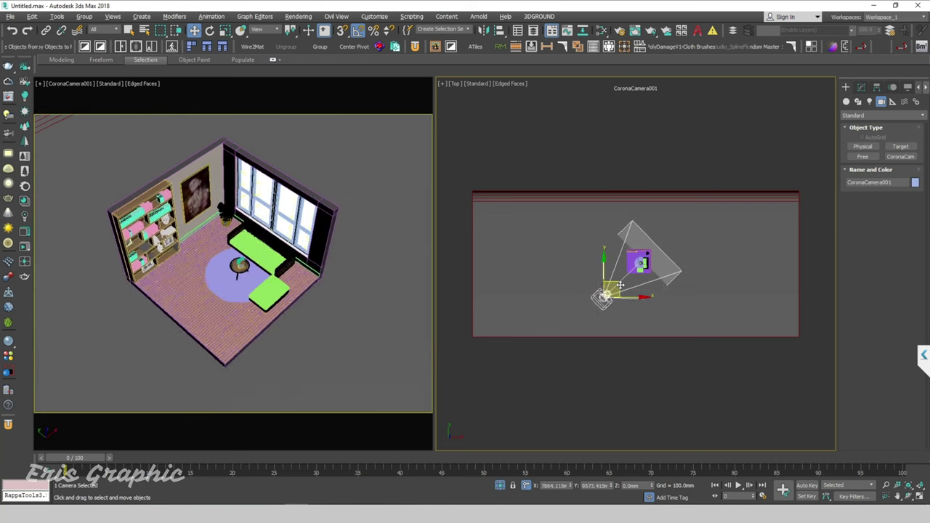
- Lower the camera in the Front view, then reframe the Top view on room and camera
{"action": "key", "text": "f"}
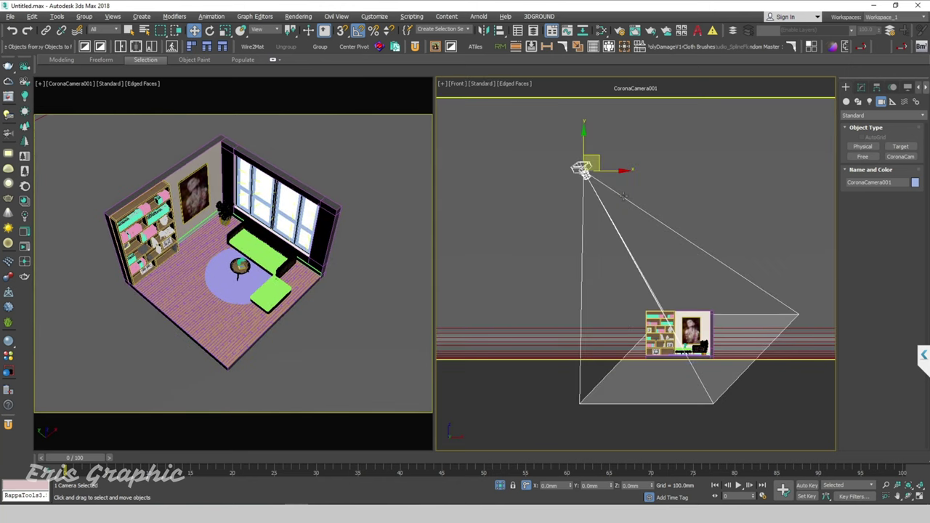
{"action": "left_click_drag", "start_coordinate": [584, 143], "coordinate": [586, 240]}
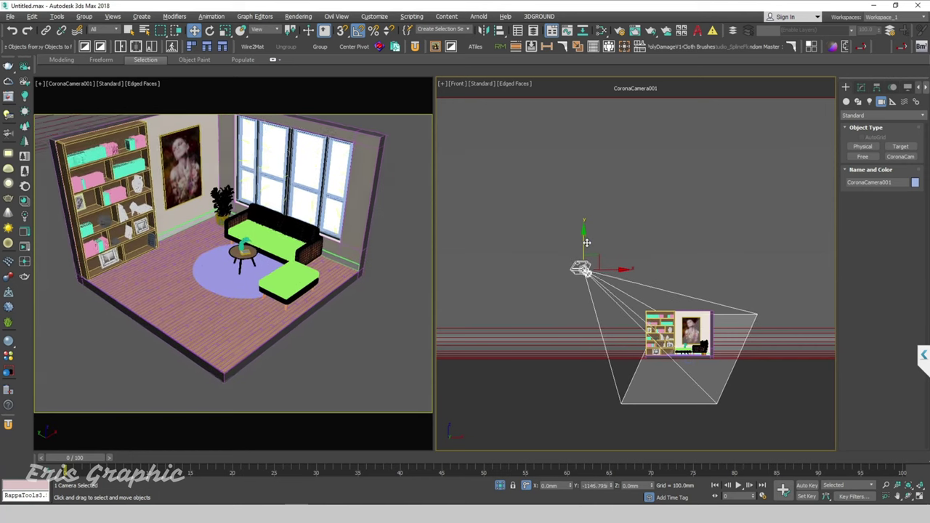
{"action": "scroll", "coordinate": [632, 300], "scroll_direction": "up", "scroll_amount": 2}
{"action": "key", "text": "t"}
{"action": "scroll", "coordinate": [622, 338], "scroll_direction": "down", "scroll_amount": 3}
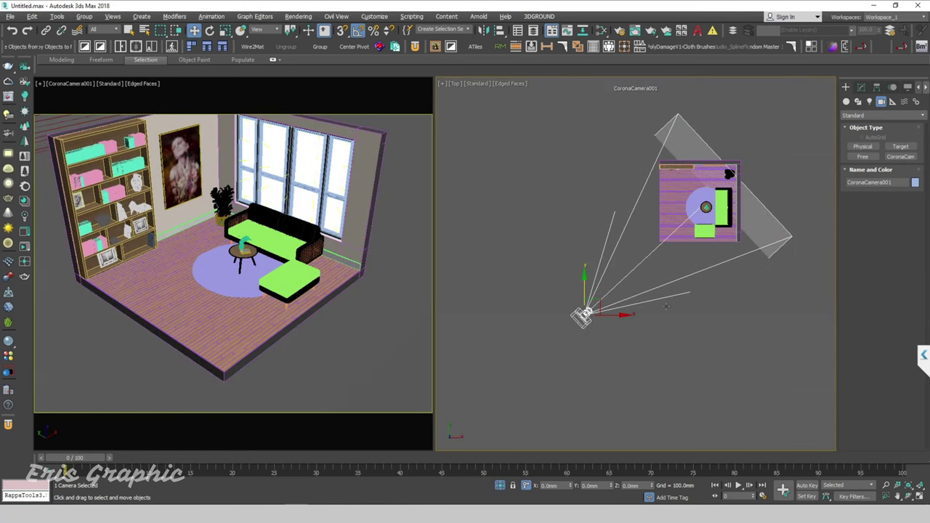
{"action": "middle_click_drag", "start_coordinate": [622, 338], "coordinate": [588, 407]}
{"action": "left_click", "coordinate": [102, 30]}
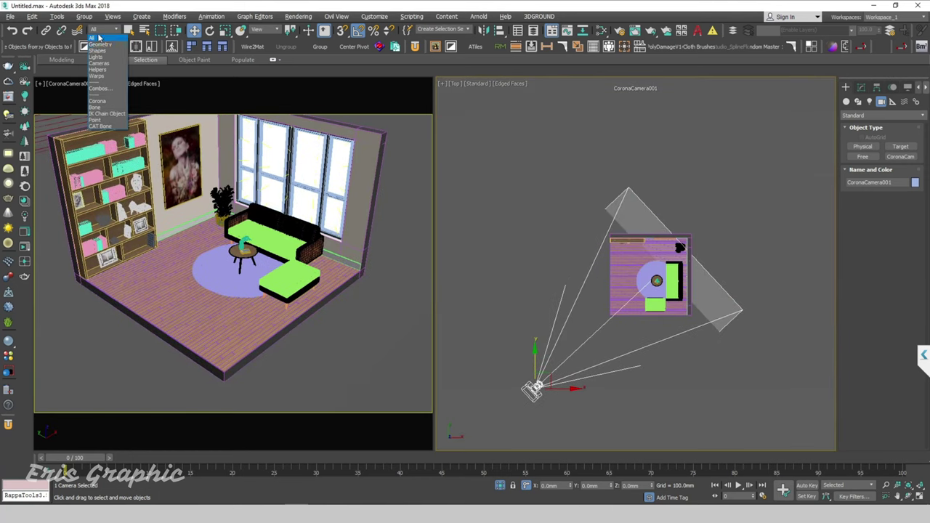
- With the selection filter on Cameras, move CoronaCamera001 and its target to centre the room
{"action": "left_click", "coordinate": [102, 70]}
{"action": "mouse_move", "coordinate": [591, 166]}
{"action": "left_mouse_down"}
{"action": "mouse_move", "coordinate": [727, 265]}
{"action": "mouse_move", "coordinate": [701, 224]}
{"action": "mouse_move", "coordinate": [696, 235]}
{"action": "left_mouse_up"}
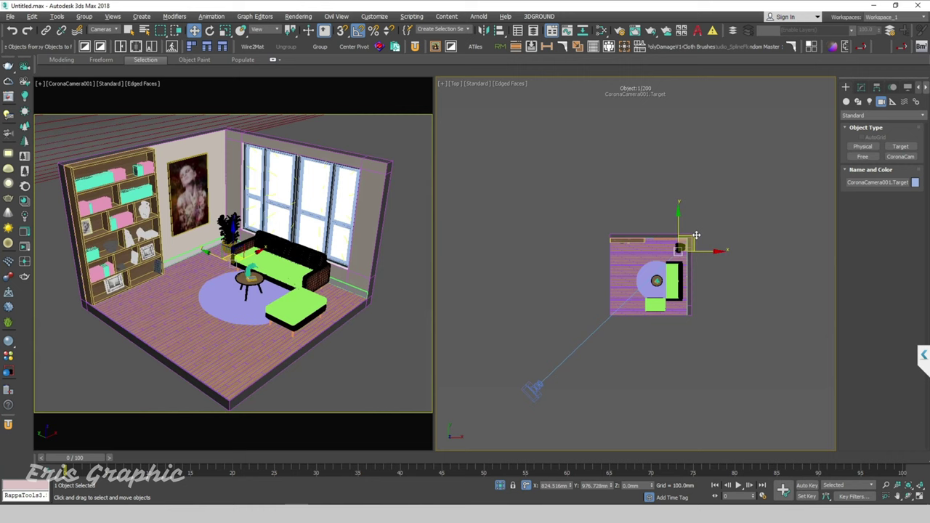
{"action": "left_click", "coordinate": [535, 389]}
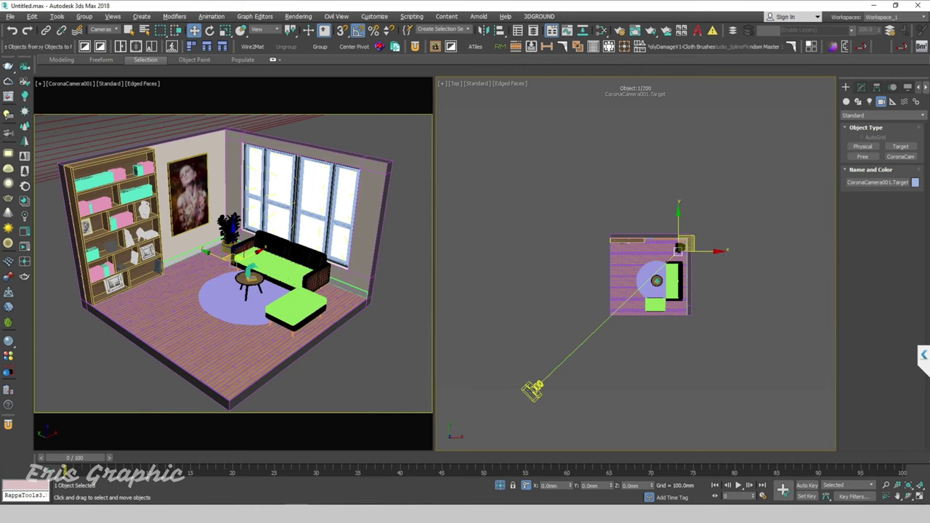
{"action": "left_click_drag", "start_coordinate": [551, 374], "coordinate": [564, 384]}
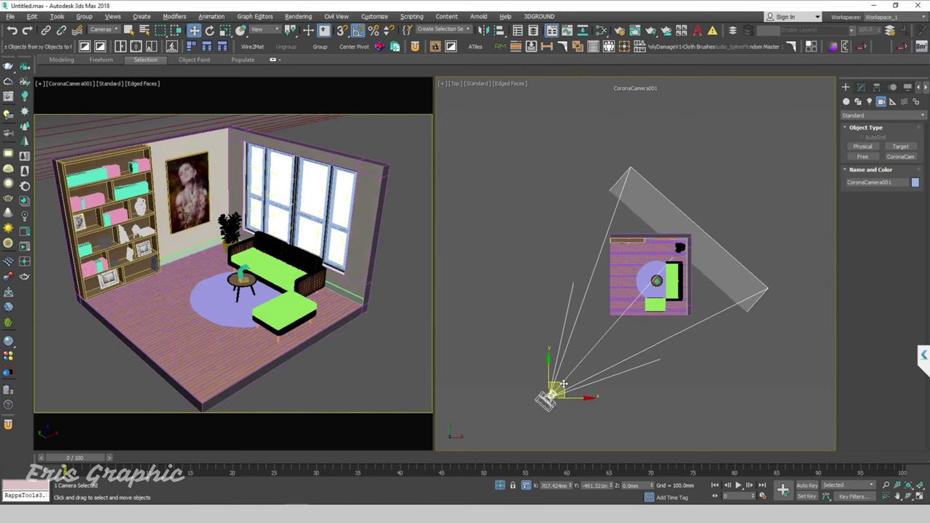
{"action": "mouse_move", "coordinate": [627, 159]}
{"action": "left_mouse_down"}
{"action": "mouse_move", "coordinate": [731, 271]}
{"action": "mouse_move", "coordinate": [673, 238]}
{"action": "left_mouse_up"}
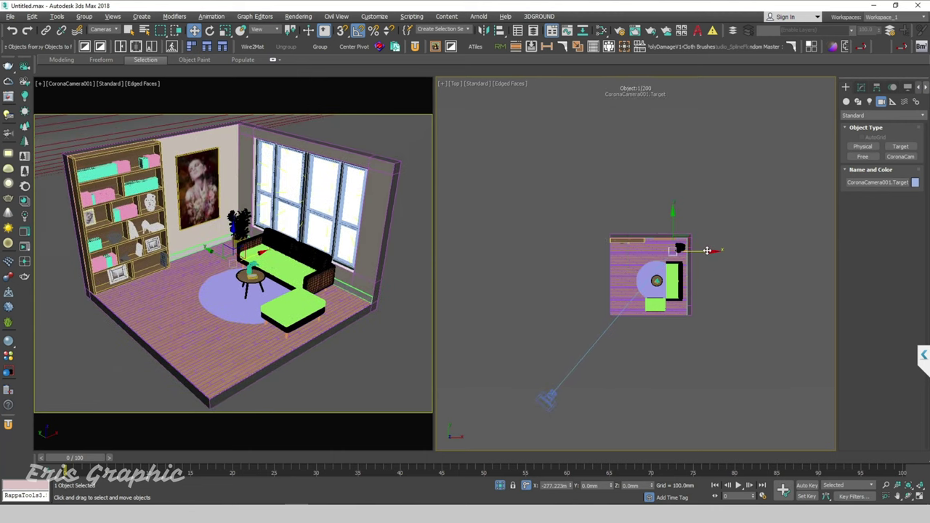
{"action": "scroll", "coordinate": [542, 230], "scroll_direction": "down", "scroll_amount": 3}
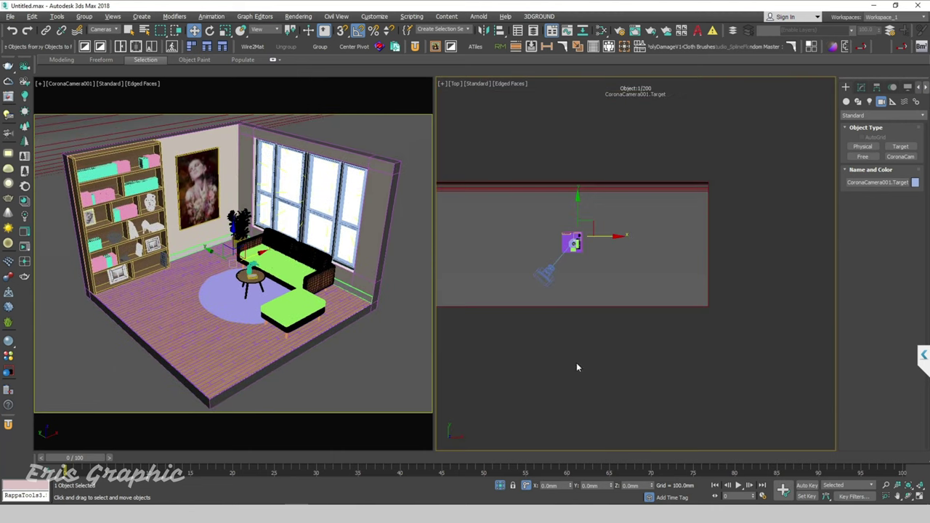
{"action": "left_click", "coordinate": [550, 291]}
{"action": "middle_click_drag", "start_coordinate": [550, 291], "coordinate": [618, 315]}
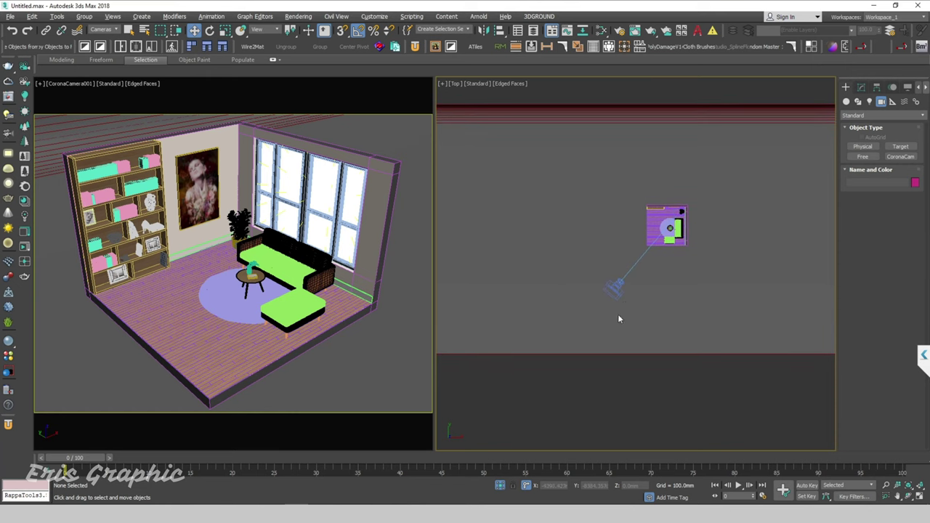
{"action": "left_click_drag", "start_coordinate": [584, 294], "coordinate": [578, 290]}
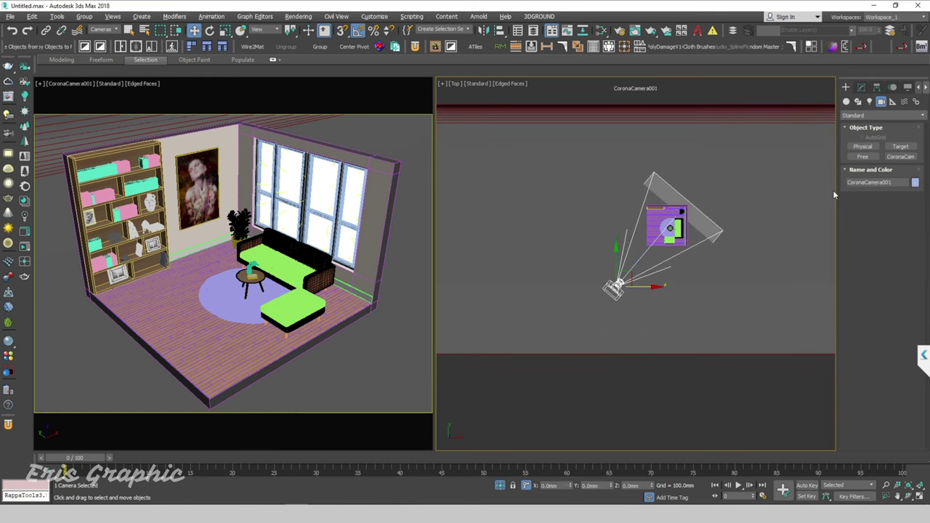
{"action": "left_click_drag", "start_coordinate": [839, 201], "coordinate": [738, 201]}
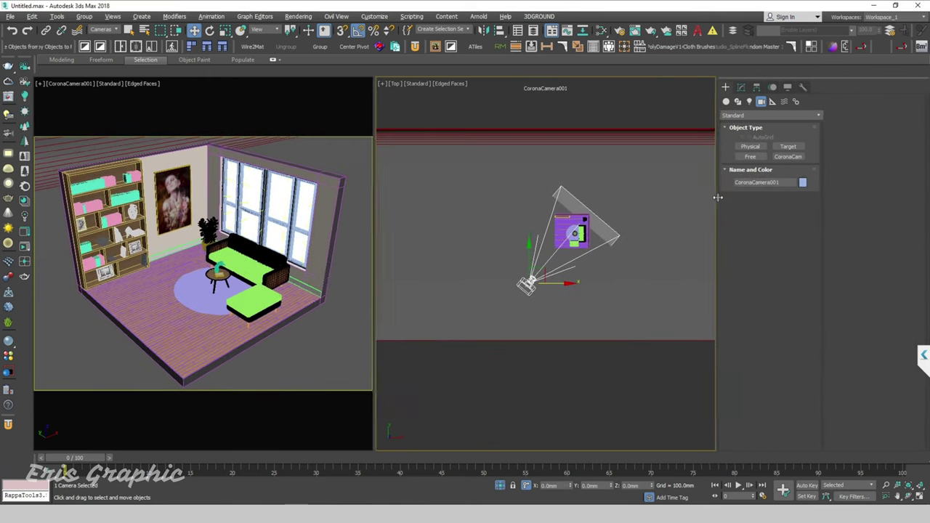
- Set the CoronaCamera001 Projection & VR Type to Orthographic
{"action": "left_click", "coordinate": [761, 86]}
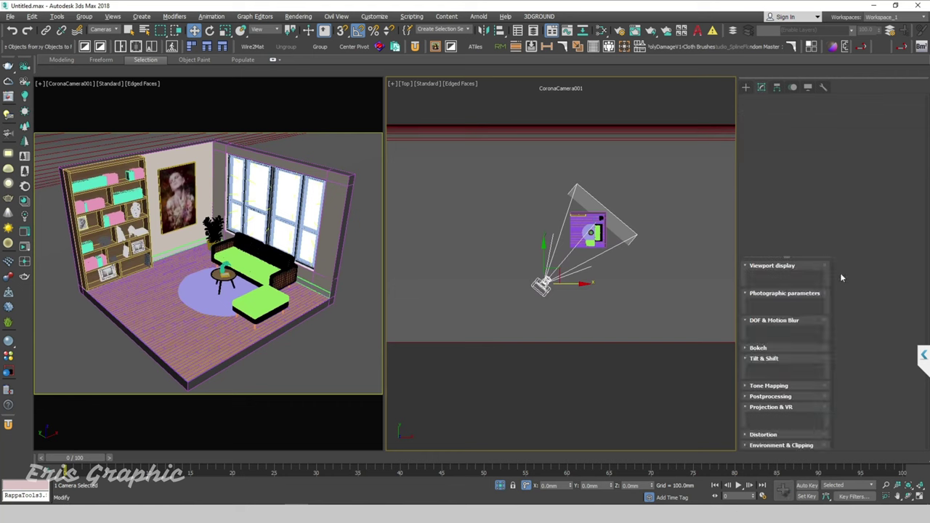
{"action": "scroll", "coordinate": [844, 262], "scroll_direction": "down", "scroll_amount": 4}
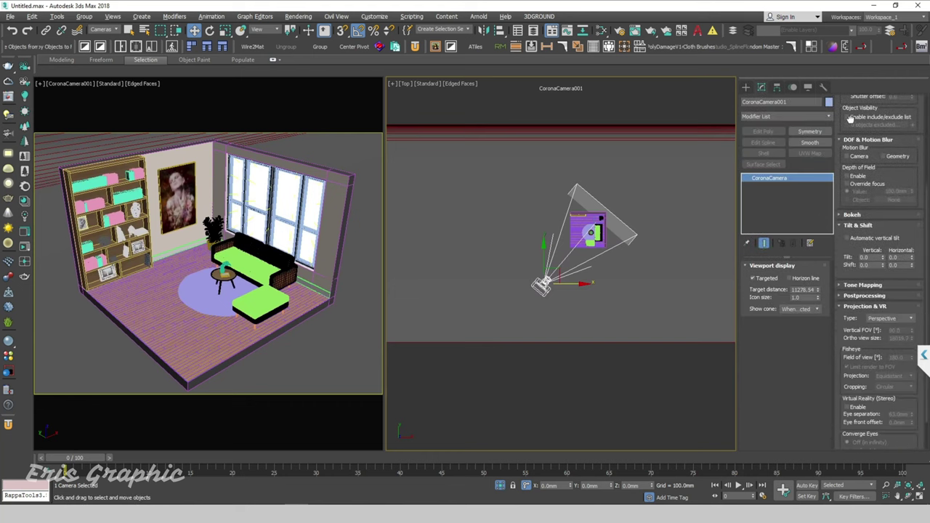
{"action": "scroll", "coordinate": [843, 262], "scroll_direction": "down", "scroll_amount": 1}
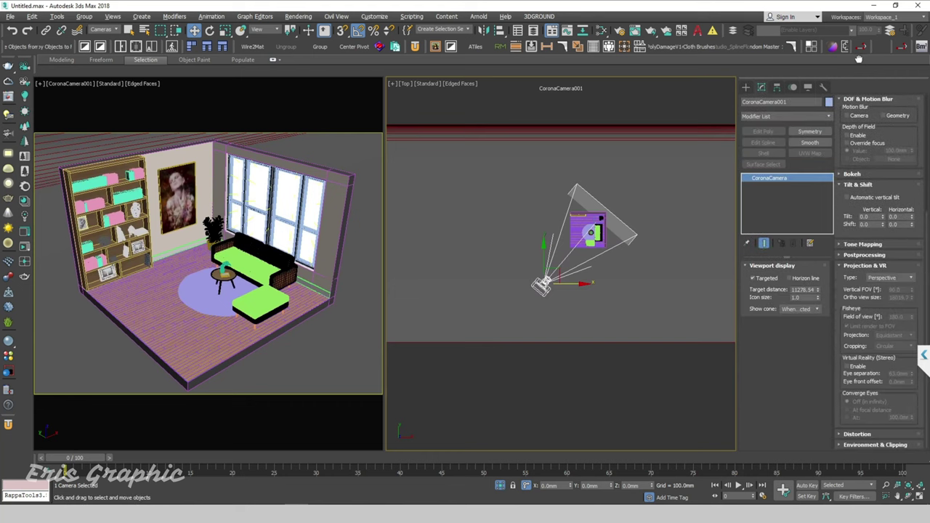
{"action": "left_click", "coordinate": [906, 278]}
{"action": "left_click", "coordinate": [906, 282]}
{"action": "left_click", "coordinate": [907, 284]}
{"action": "left_click", "coordinate": [899, 287]}
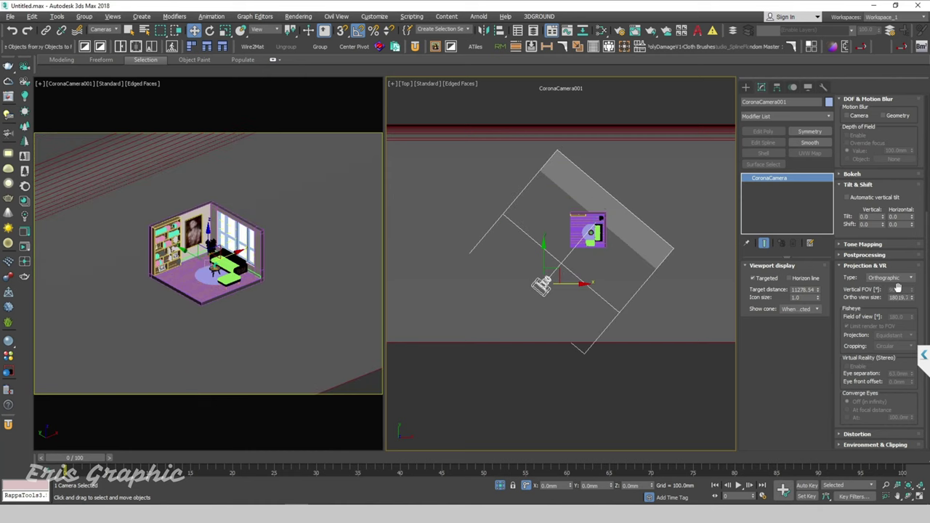
- Move the camera in the Front and Top views so it frames the whole room isometrically
{"action": "right_click", "coordinate": [637, 385]}
{"action": "left_click", "coordinate": [495, 391]}
{"action": "key", "text": "l"}
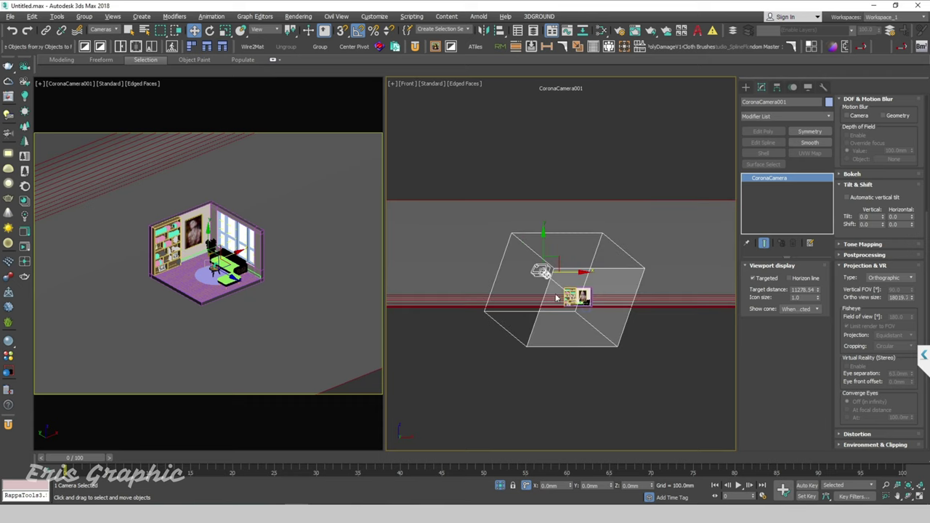
{"action": "key", "text": "f"}
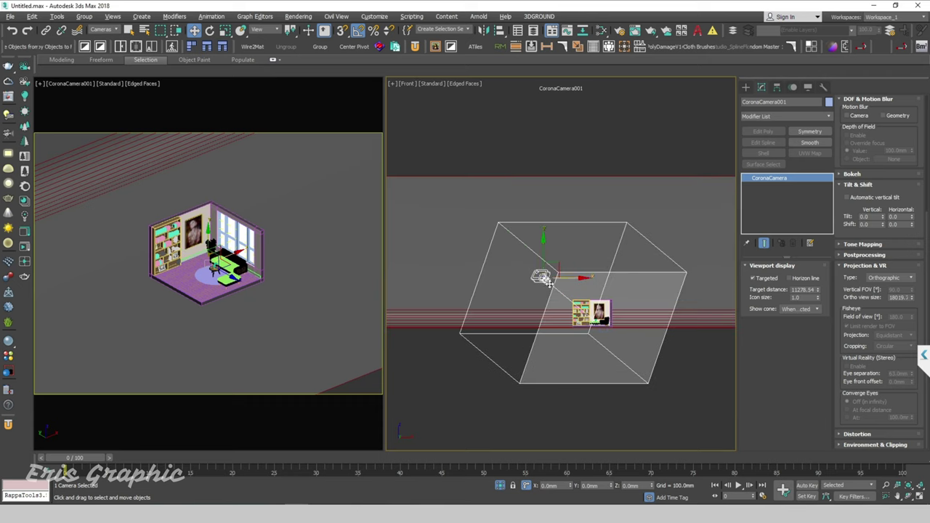
{"action": "mouse_move", "coordinate": [548, 282]}
{"action": "left_mouse_down"}
{"action": "mouse_move", "coordinate": [558, 247]}
{"action": "mouse_move", "coordinate": [600, 259]}
{"action": "left_mouse_up"}
{"action": "key", "text": "t"}
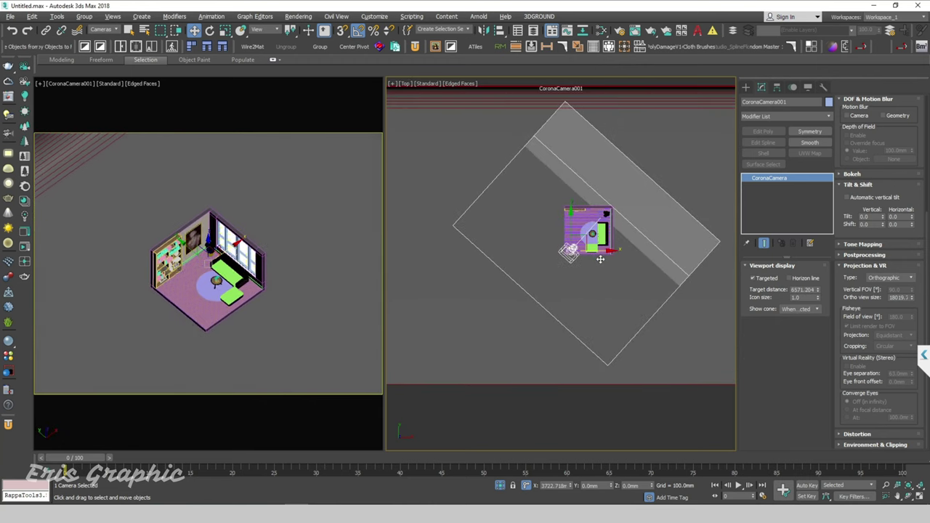
{"action": "key", "text": "f"}
{"action": "left_click_drag", "start_coordinate": [552, 217], "coordinate": [553, 244]}
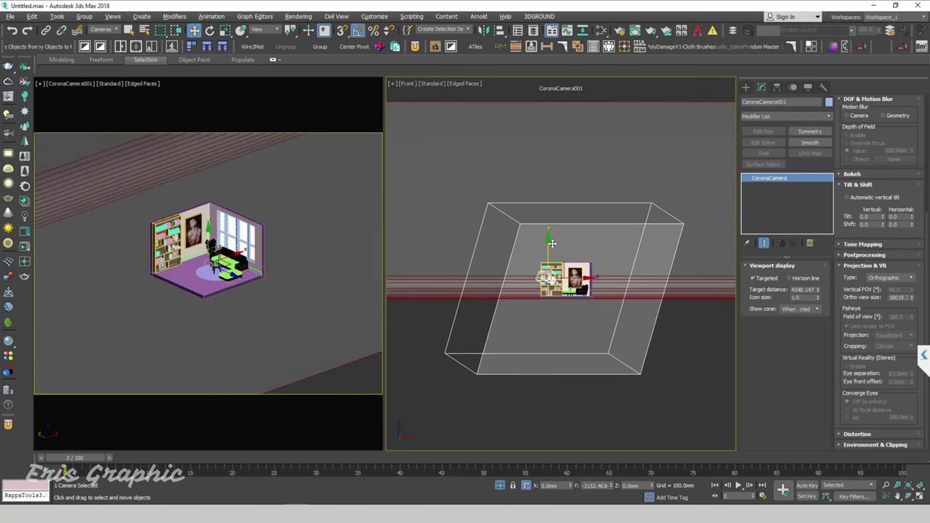
{"action": "left_click", "coordinate": [663, 357]}
- Move the camera up and to the right in the Top view
{"action": "scroll", "coordinate": [556, 284], "scroll_direction": "up", "scroll_amount": 5}
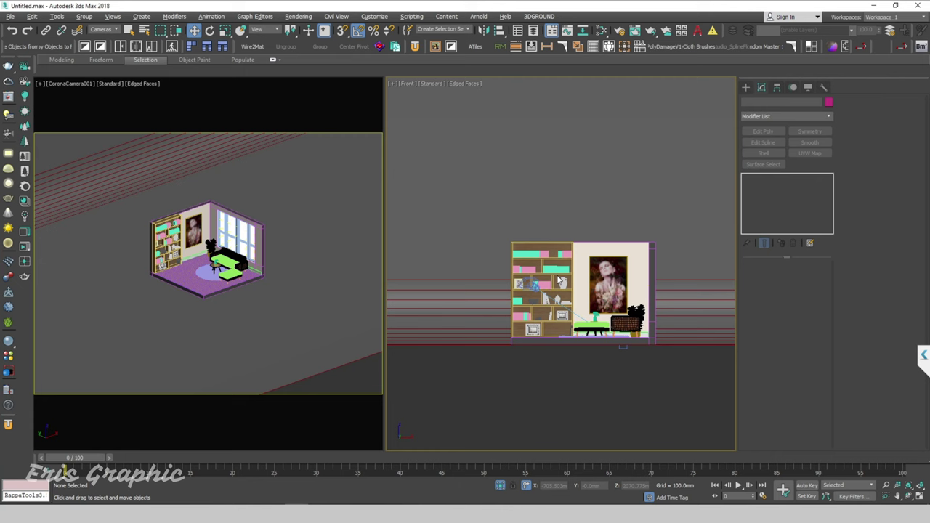
{"action": "scroll", "coordinate": [554, 298], "scroll_direction": "up", "scroll_amount": 3}
{"action": "key", "text": "t"}
{"action": "scroll", "coordinate": [540, 284], "scroll_direction": "up", "scroll_amount": 3}
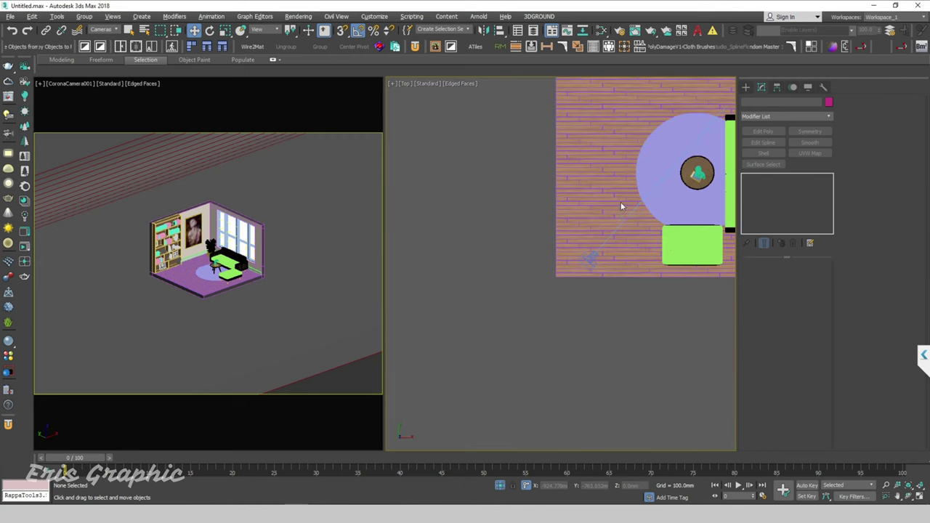
{"action": "scroll", "coordinate": [580, 322], "scroll_direction": "up", "scroll_amount": 3}
{"action": "left_click", "coordinate": [538, 323]}
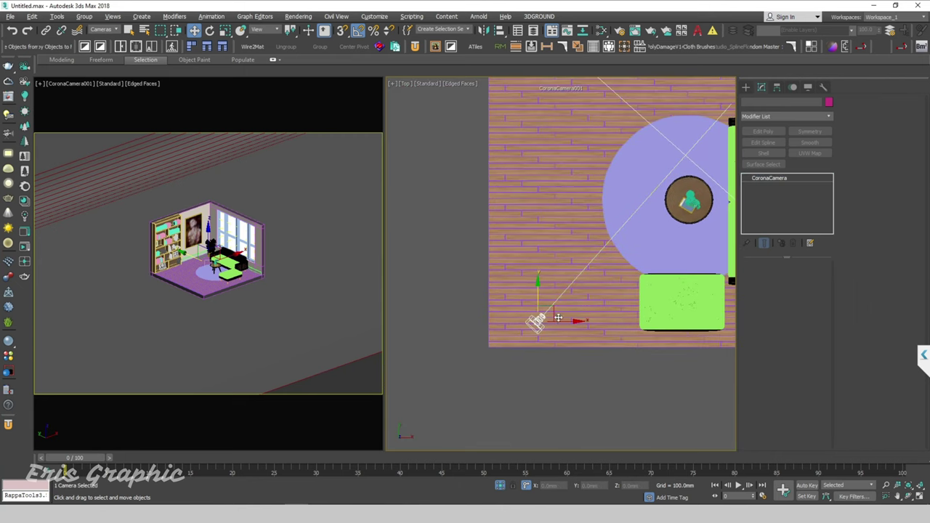
{"action": "left_click_drag", "start_coordinate": [555, 307], "coordinate": [570, 293]}
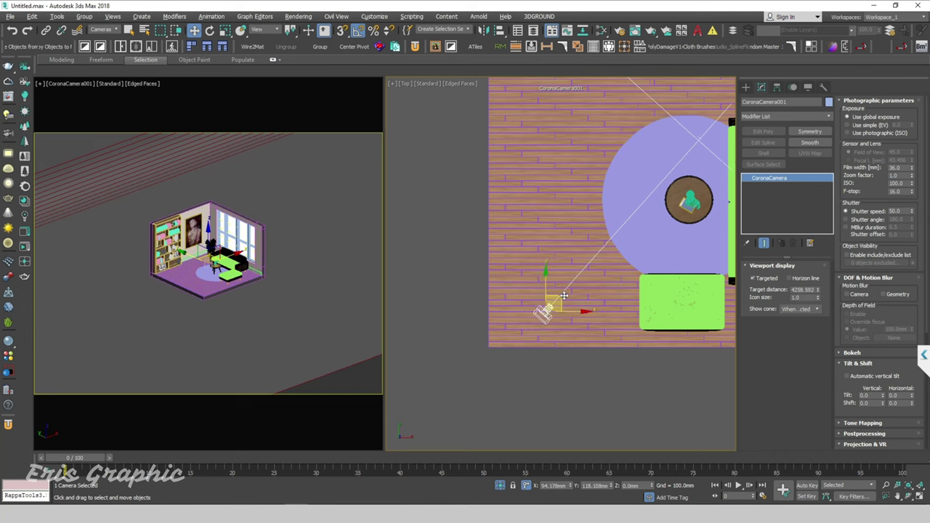
{"action": "scroll", "coordinate": [535, 368], "scroll_direction": "down", "scroll_amount": 2}
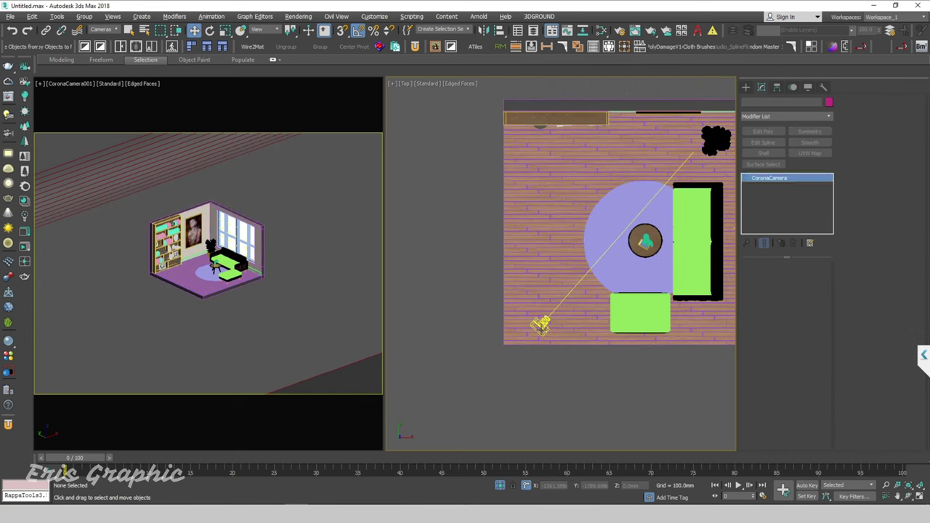
{"action": "left_click_drag", "start_coordinate": [554, 316], "coordinate": [573, 289]}
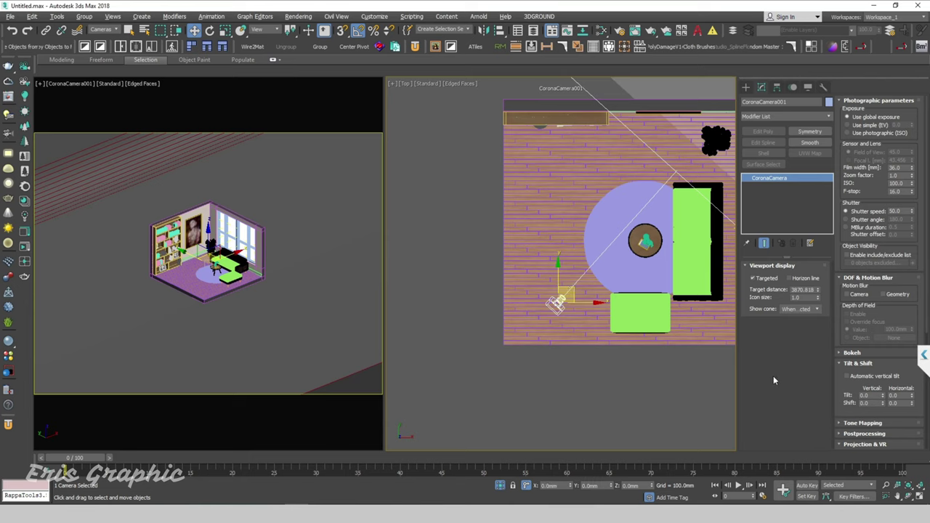
- Narrow the camera's field of view and recentre it so the room fills the frame
{"action": "right_click", "coordinate": [292, 223]}
{"action": "left_click", "coordinate": [886, 496]}
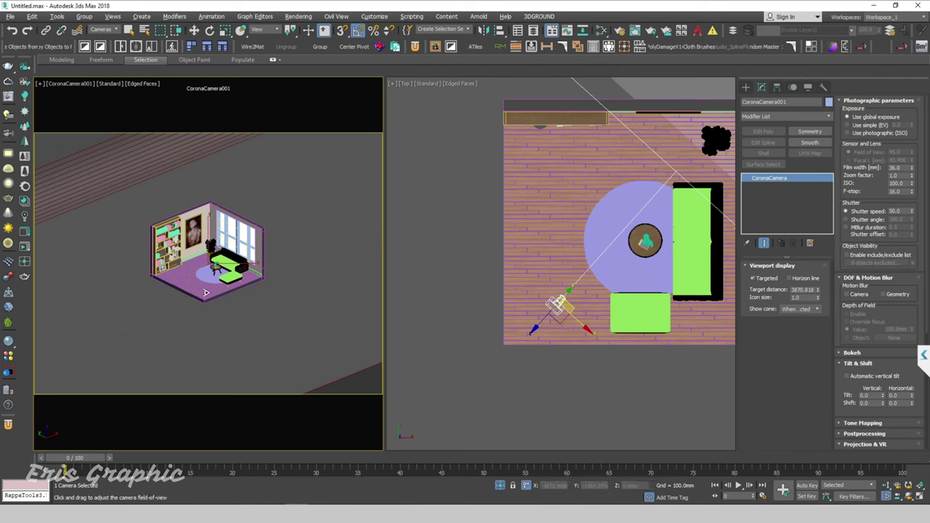
{"action": "left_click_drag", "start_coordinate": [209, 288], "coordinate": [214, 254]}
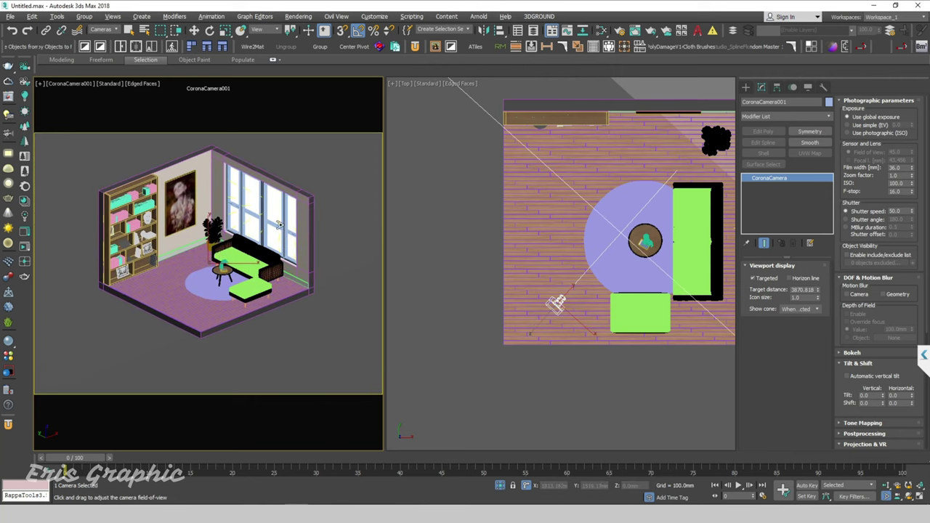
{"action": "key", "text": "w"}
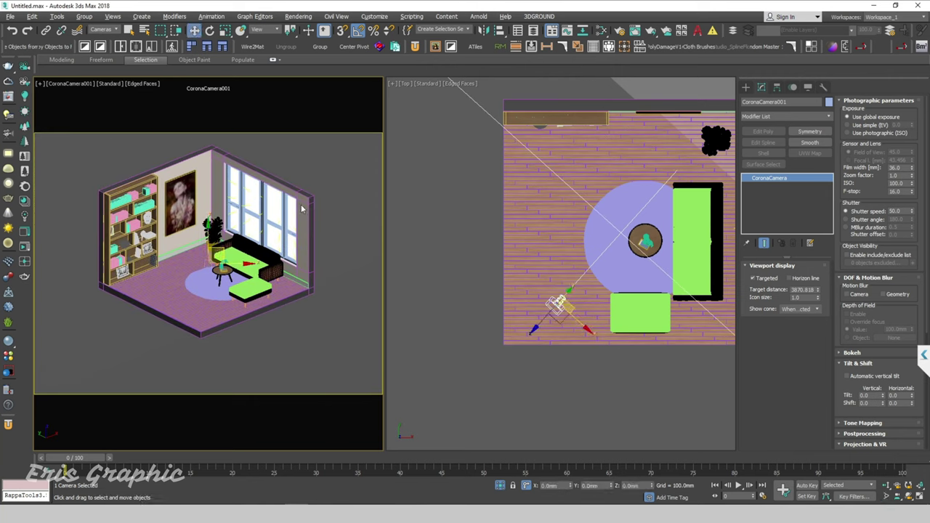
{"action": "middle_click_drag", "start_coordinate": [310, 187], "coordinate": [306, 198], "text": "alt"}
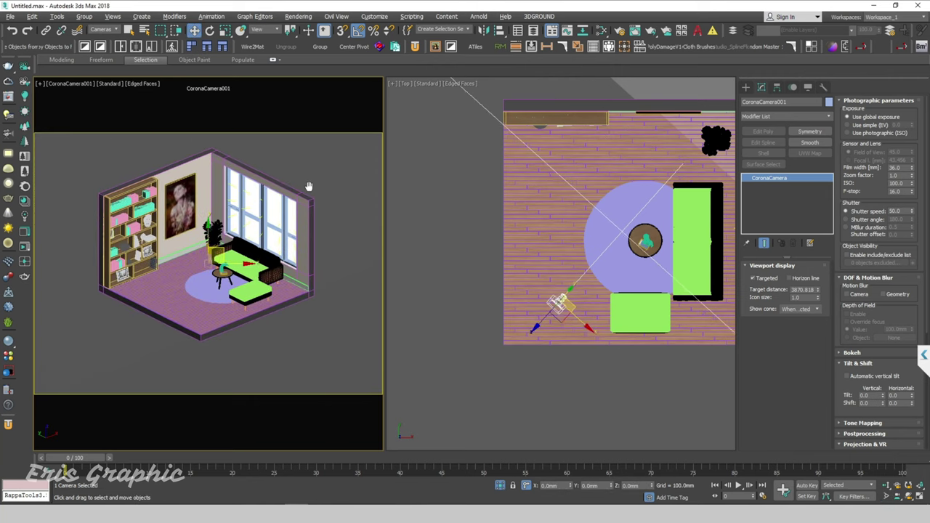
{"action": "left_click", "coordinate": [888, 496]}
{"action": "left_click_drag", "start_coordinate": [251, 232], "coordinate": [274, 218]}
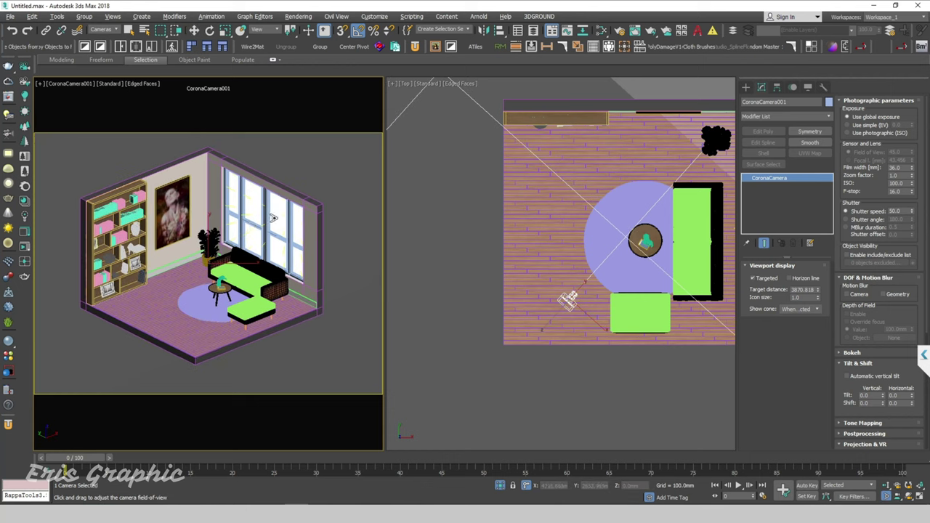
{"action": "scroll", "coordinate": [245, 288], "scroll_direction": "up", "scroll_amount": 2}
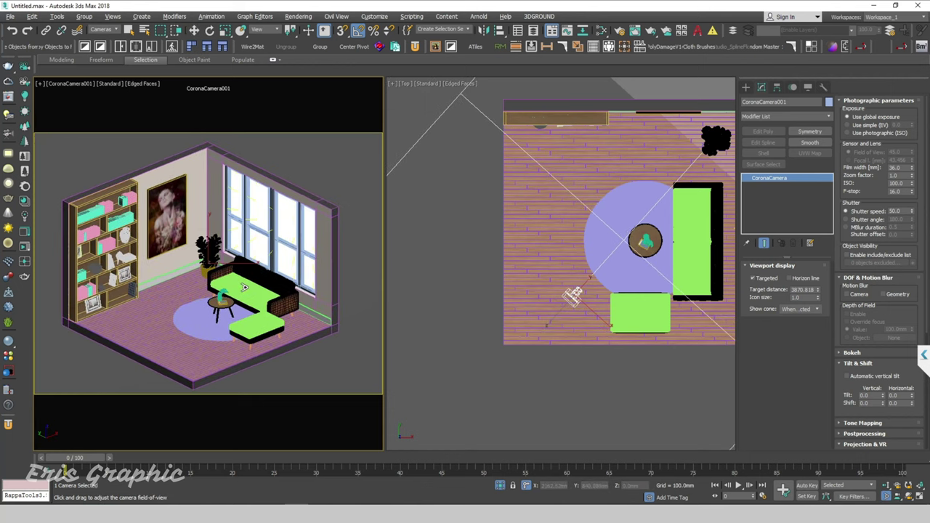
{"action": "scroll", "coordinate": [245, 288], "scroll_direction": "down", "scroll_amount": 1}
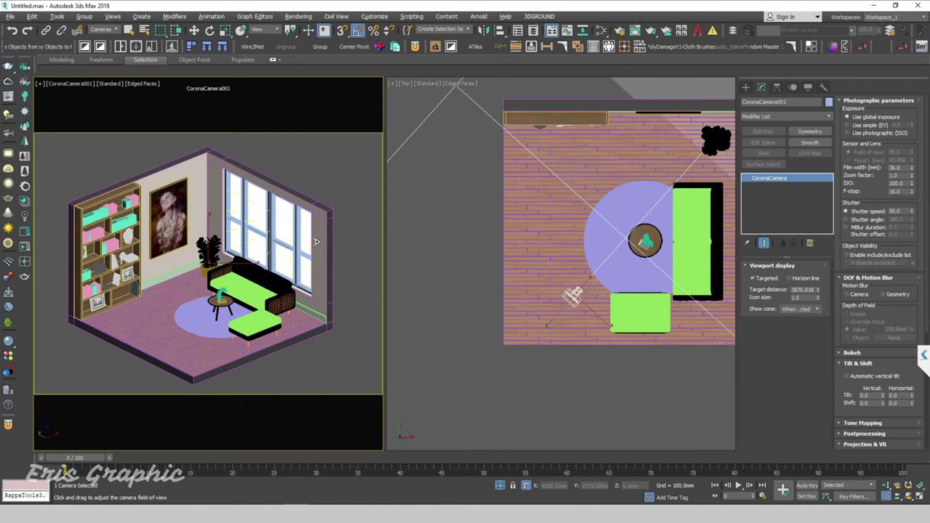
- Maximize the camera viewport and narrow the side panel to widen it
{"action": "key", "text": "w"}
{"action": "key", "text": "alt+w"}
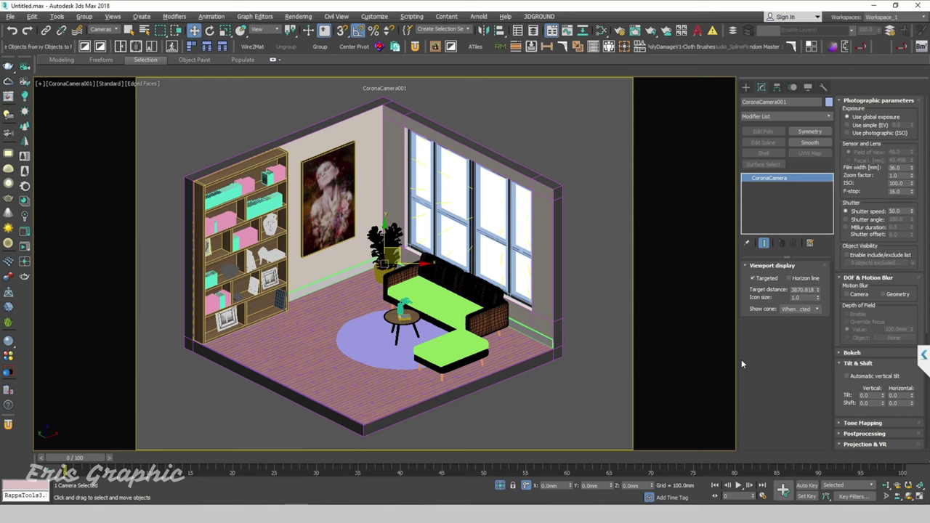
{"action": "left_click_drag", "start_coordinate": [739, 362], "coordinate": [912, 381]}
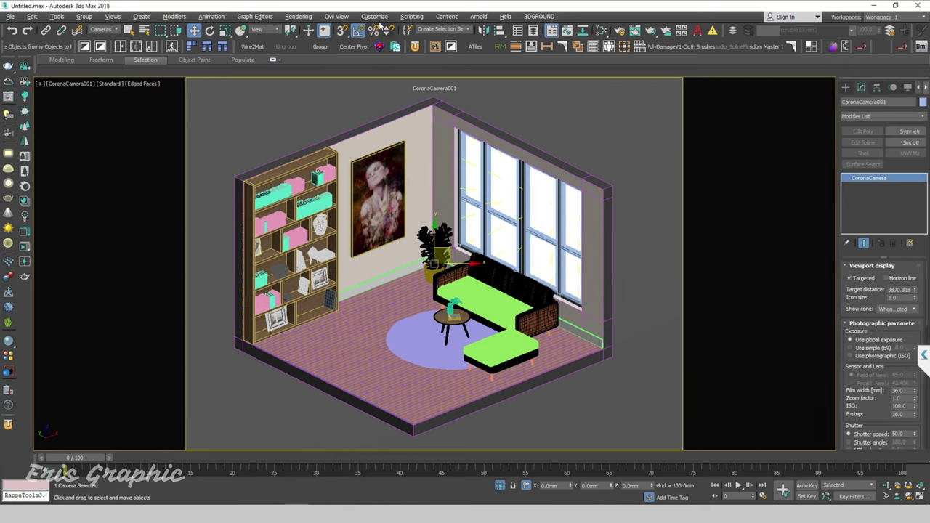
- In Render Setup's Scene settings, set Denoising Mode to Corona High Quality
{"action": "left_click", "coordinate": [298, 16]}
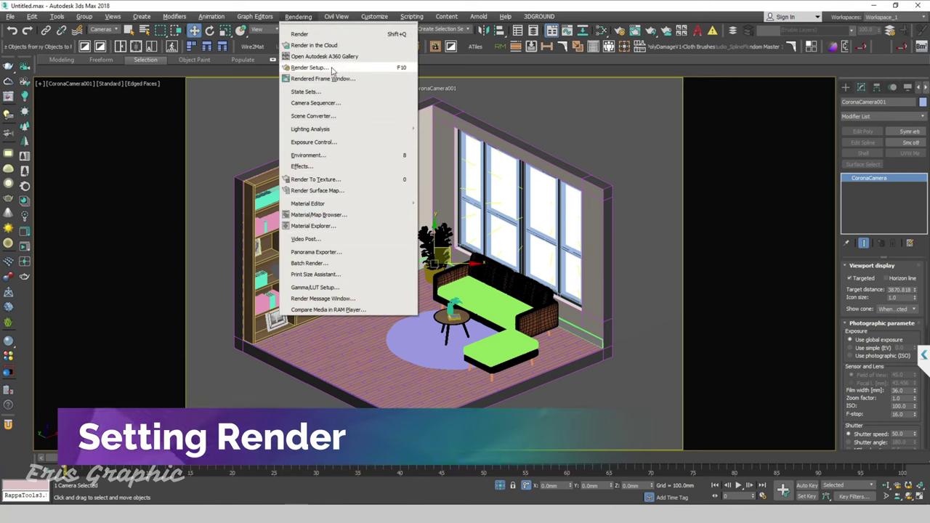
{"action": "left_click", "coordinate": [309, 67]}
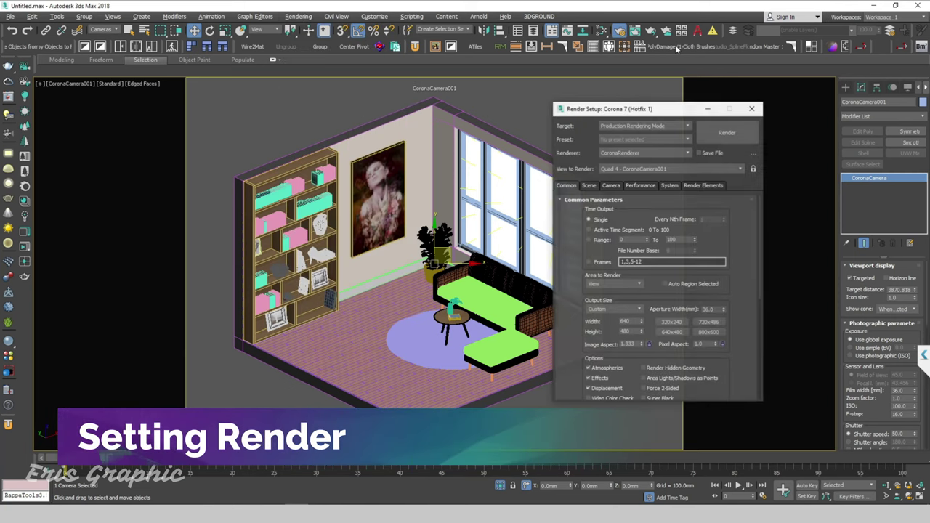
{"action": "mouse_move", "coordinate": [673, 109]}
{"action": "left_mouse_down"}
{"action": "mouse_move", "coordinate": [735, 94]}
{"action": "mouse_move", "coordinate": [743, 25]}
{"action": "left_mouse_up"}
{"action": "left_click", "coordinate": [651, 172]}
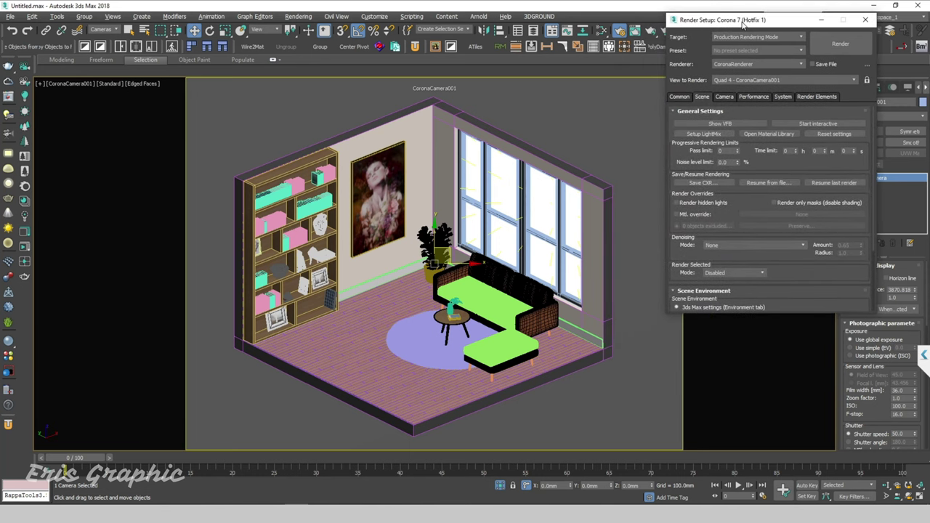
{"action": "left_click", "coordinate": [736, 245]}
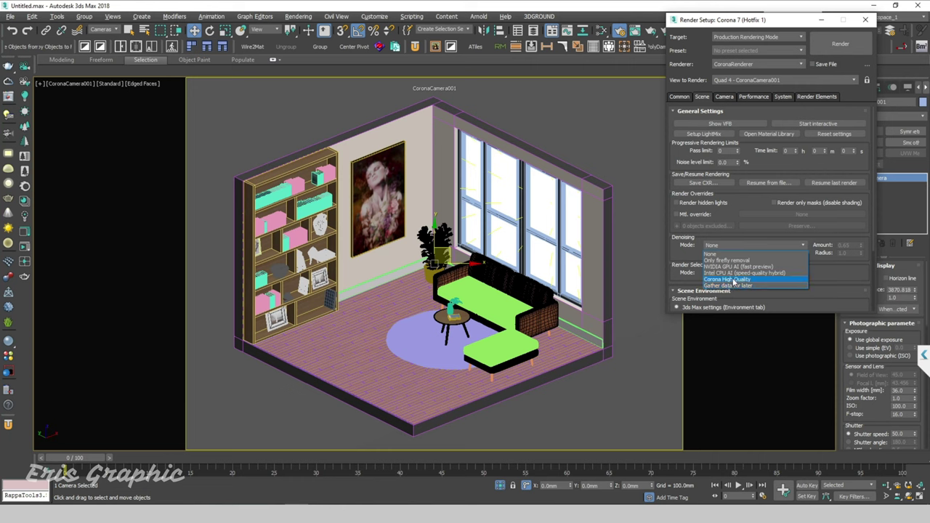
{"action": "left_click", "coordinate": [730, 279]}
- Generate LightMix layers via Setup LightMix and minimize Render Setup
{"action": "left_click", "coordinate": [719, 135]}
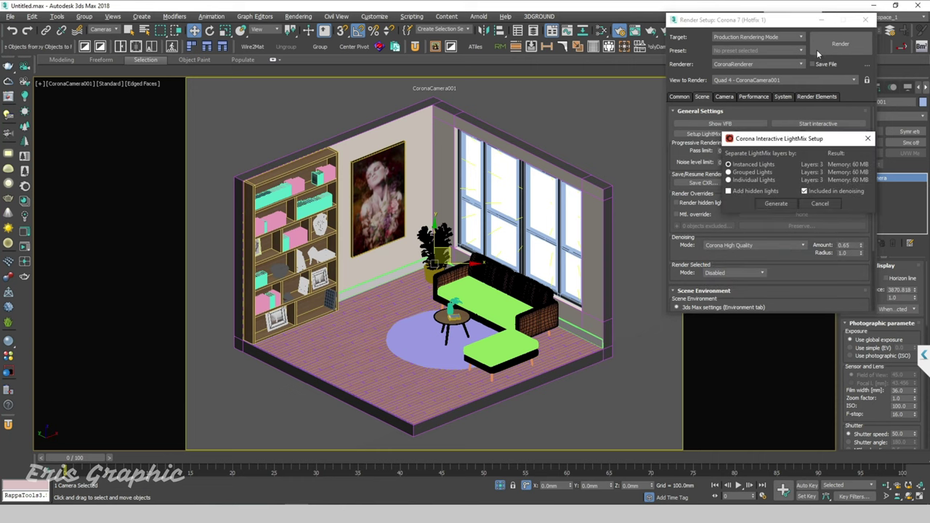
{"action": "left_click", "coordinate": [777, 204]}
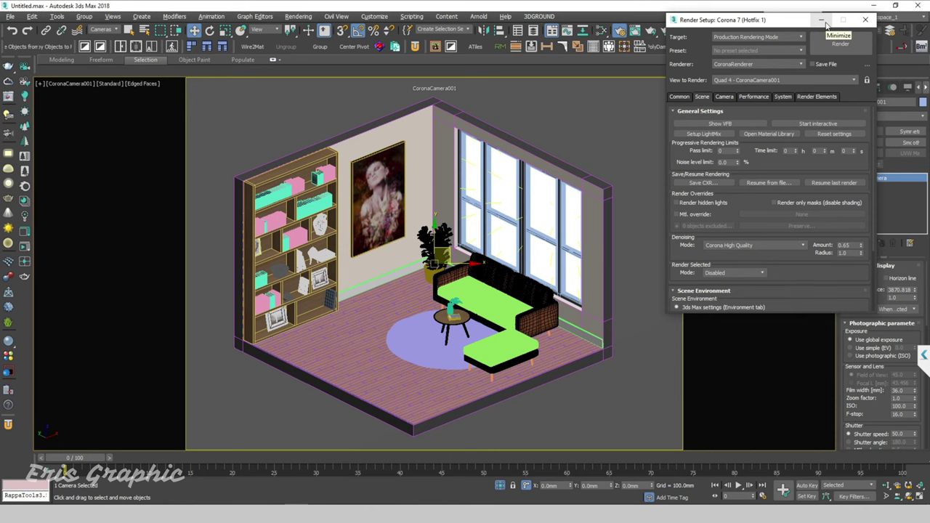
{"action": "left_click", "coordinate": [822, 21]}
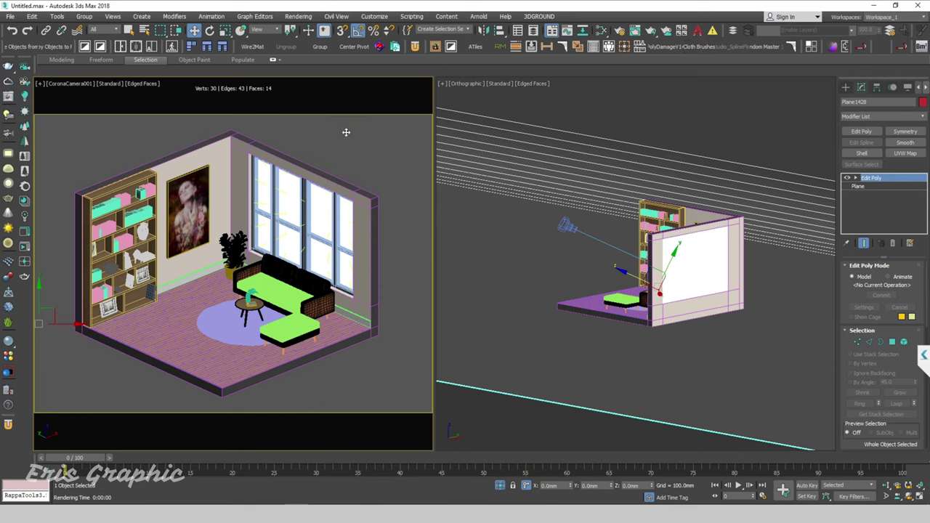
{"action": "left_click", "coordinate": [650, 29]}
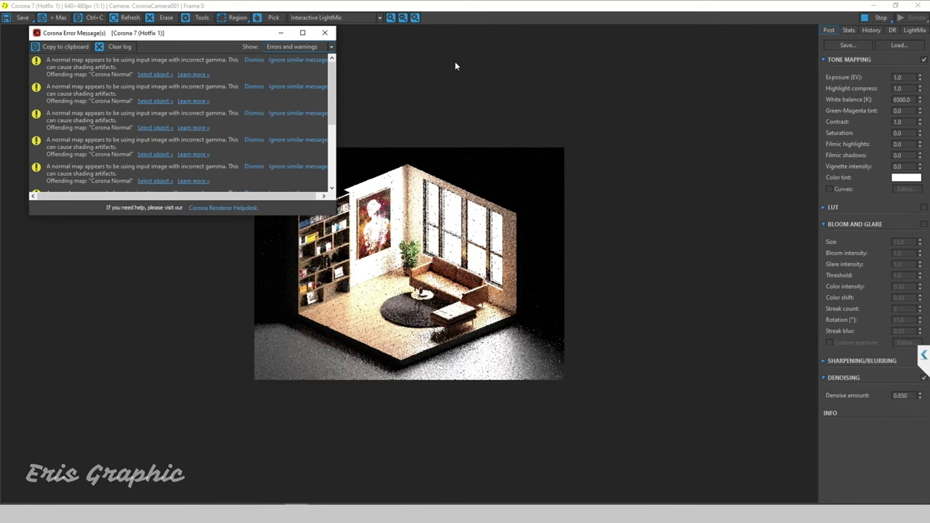
{"action": "left_click", "coordinate": [325, 32]}
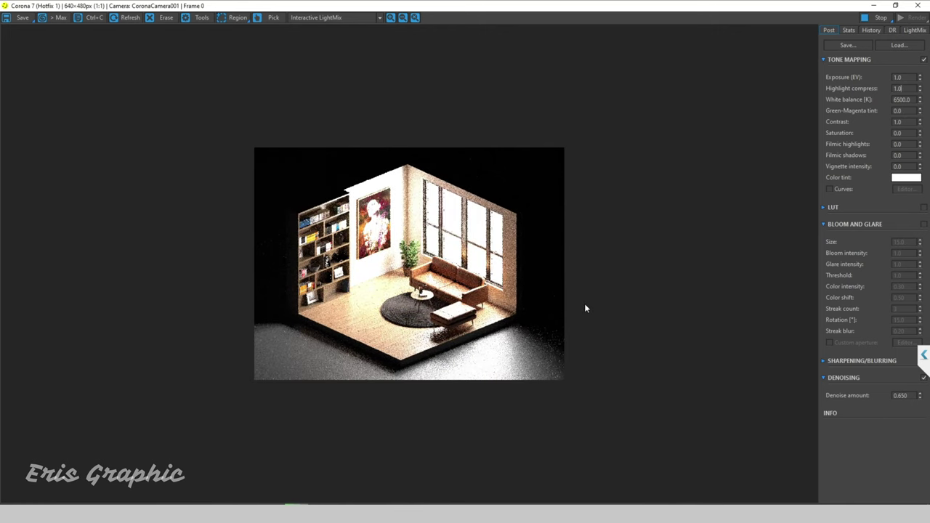
{"action": "scroll", "coordinate": [584, 304], "scroll_direction": "up", "scroll_amount": 1}
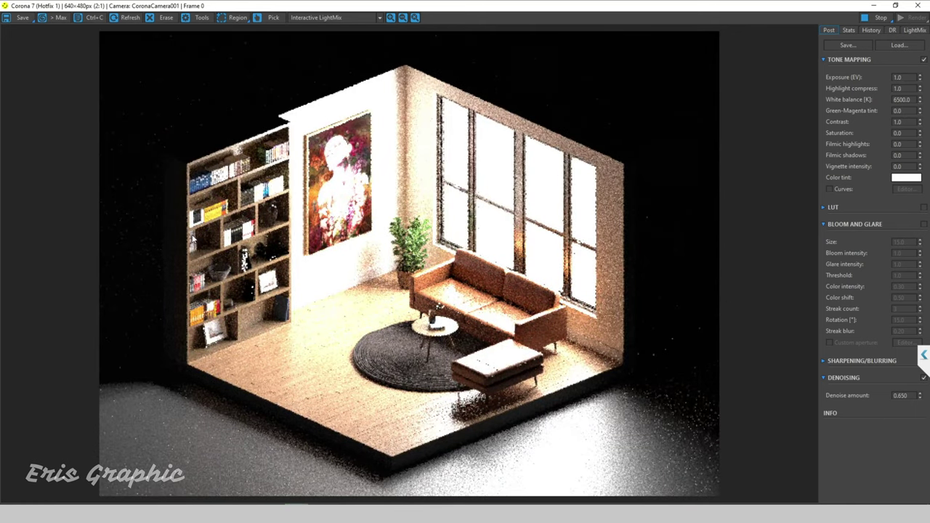
{"action": "scroll", "coordinate": [193, 238], "scroll_direction": "down", "scroll_amount": 1}
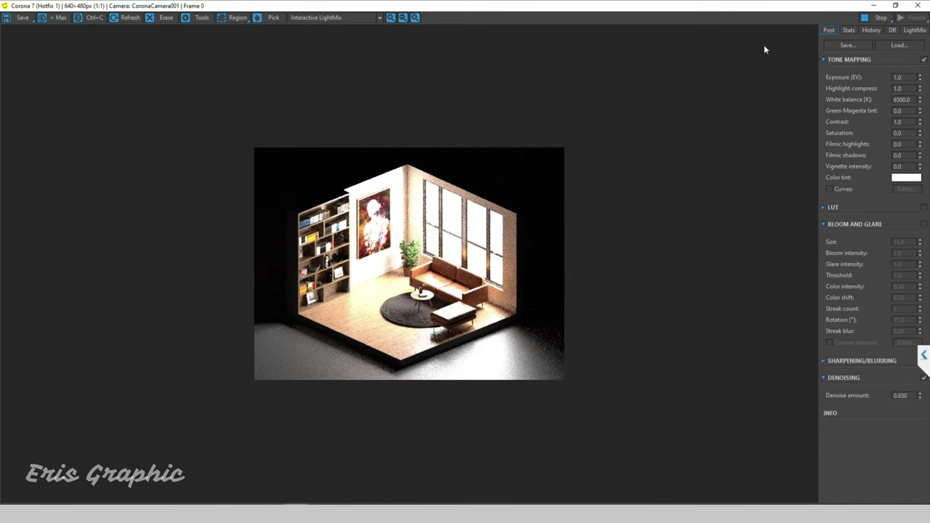
{"action": "left_click", "coordinate": [926, 8]}
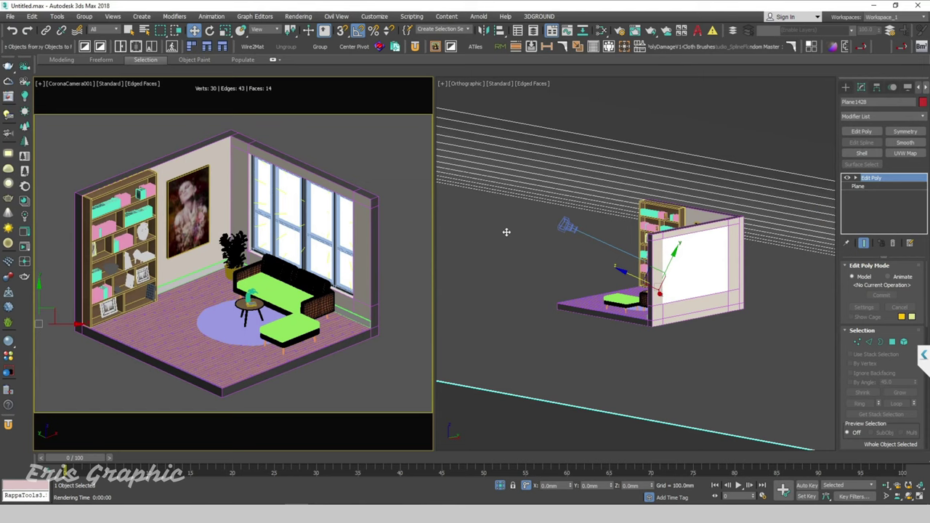
- Add a CoronaSky map node in the Slate Material Editor
{"action": "key", "text": "m"}
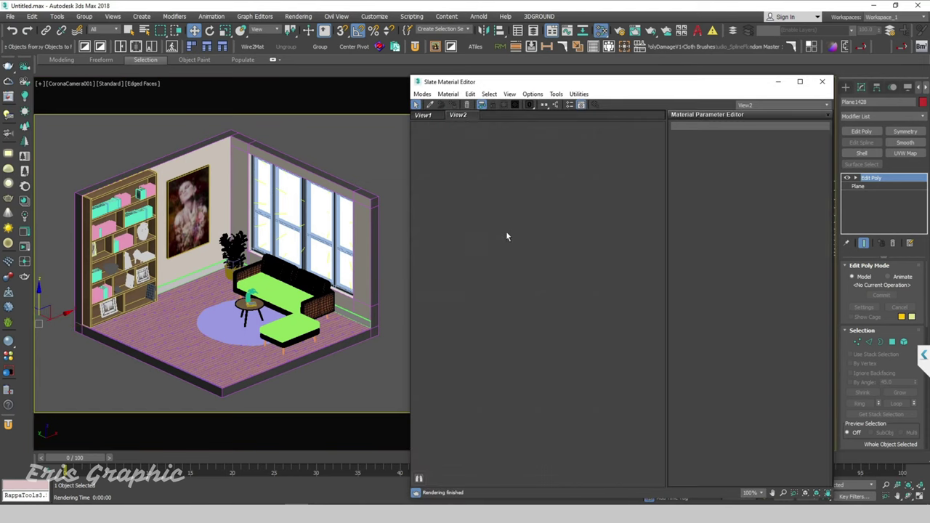
{"action": "right_click", "coordinate": [522, 187]}
{"action": "mouse_move", "coordinate": [547, 202]}
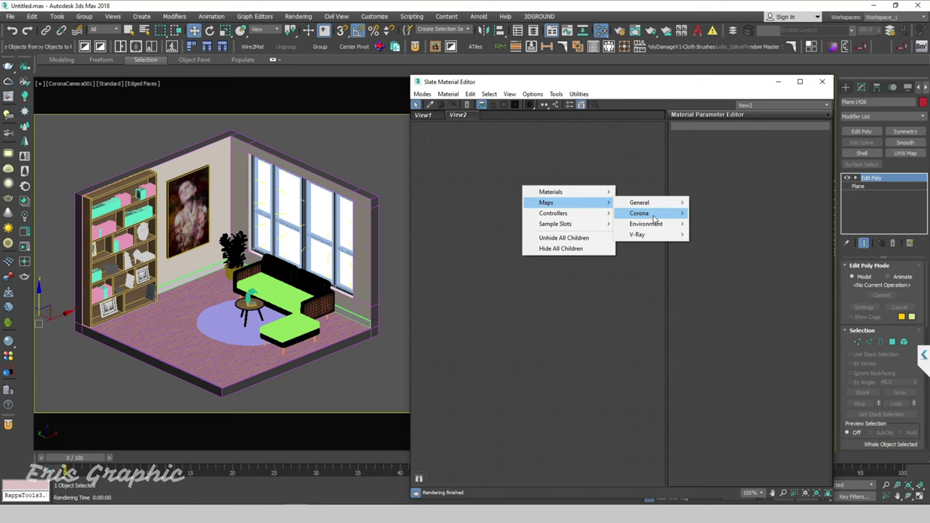
{"action": "left_click", "coordinate": [732, 349]}
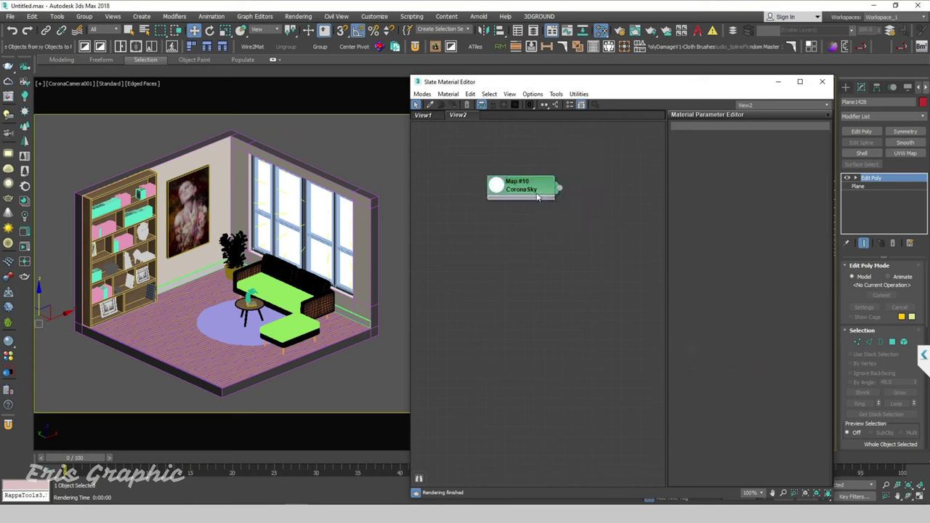
{"action": "left_click_drag", "start_coordinate": [536, 194], "coordinate": [591, 200]}
- Assign the CoronaSky map as an instanced environment map in Environment and Effects
{"action": "key", "text": "8"}
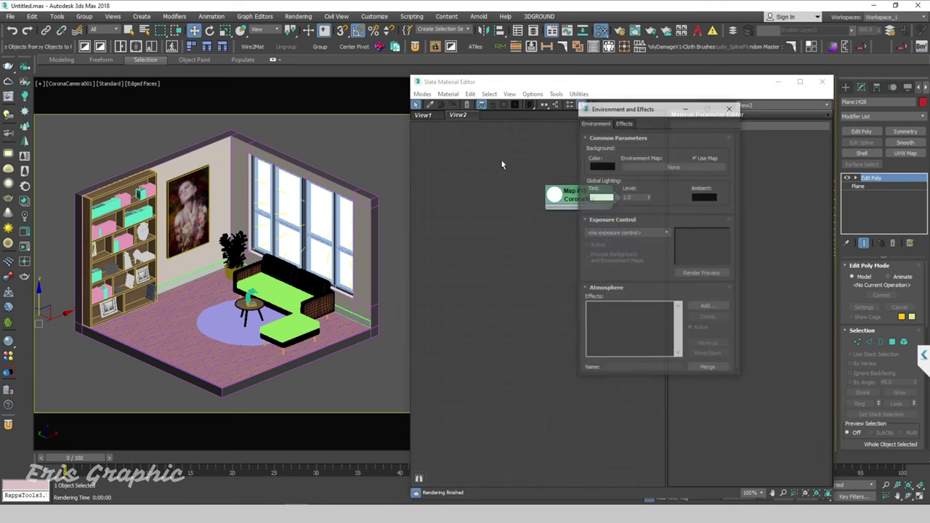
{"action": "left_click_drag", "start_coordinate": [675, 109], "coordinate": [385, 129]}
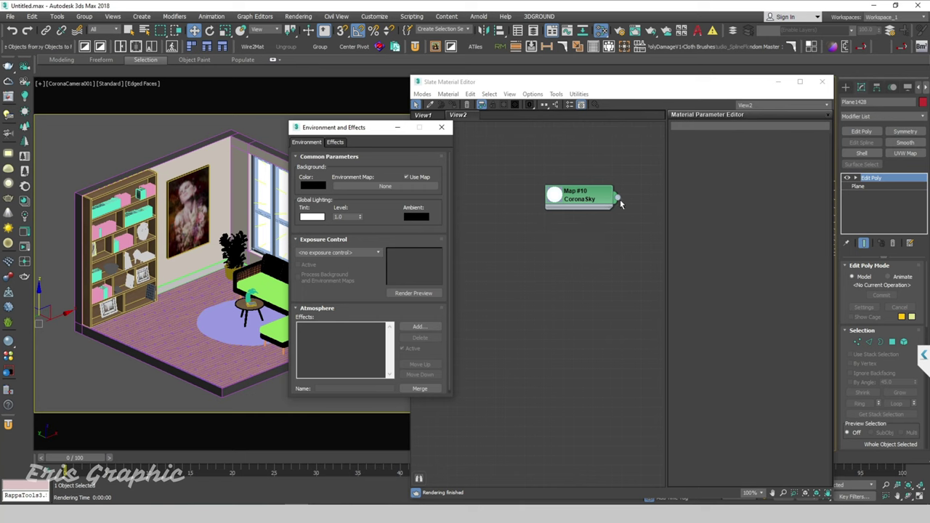
{"action": "left_click_drag", "start_coordinate": [618, 198], "coordinate": [381, 186]}
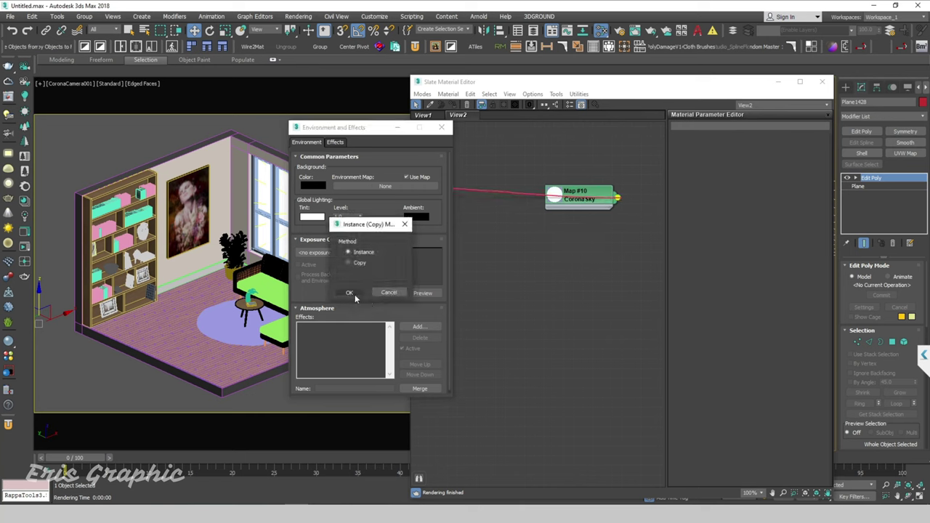
{"action": "left_click", "coordinate": [354, 294]}
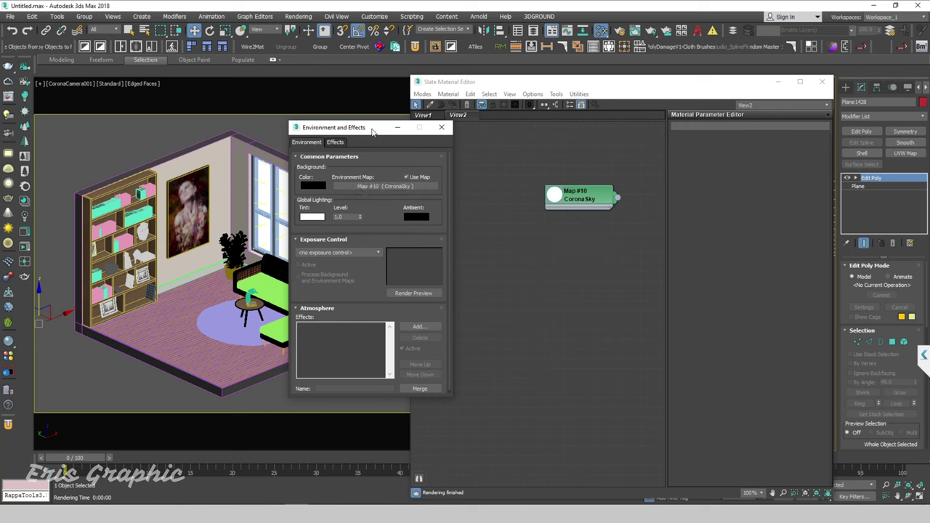
{"action": "left_click_drag", "start_coordinate": [373, 131], "coordinate": [332, 106]}
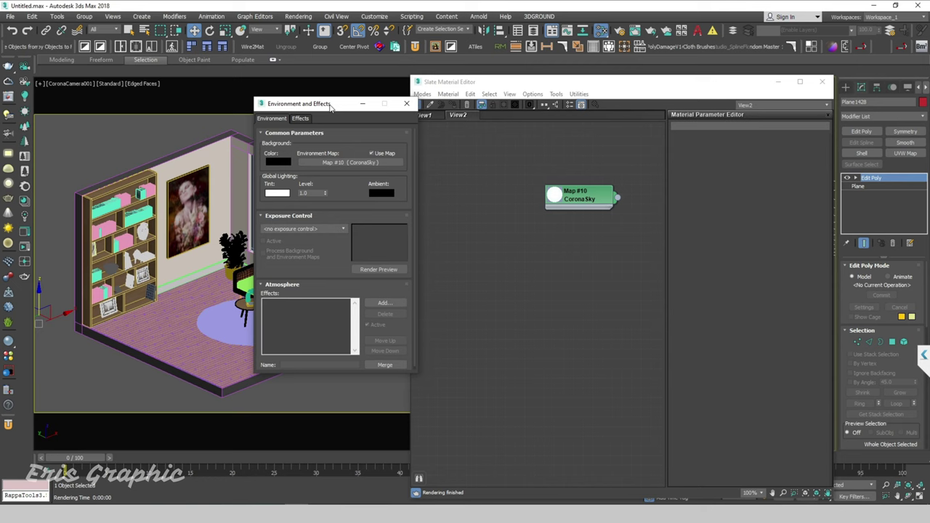
- Set the CoronaSky map's intensity to 0.05
{"action": "double_click", "coordinate": [583, 203]}
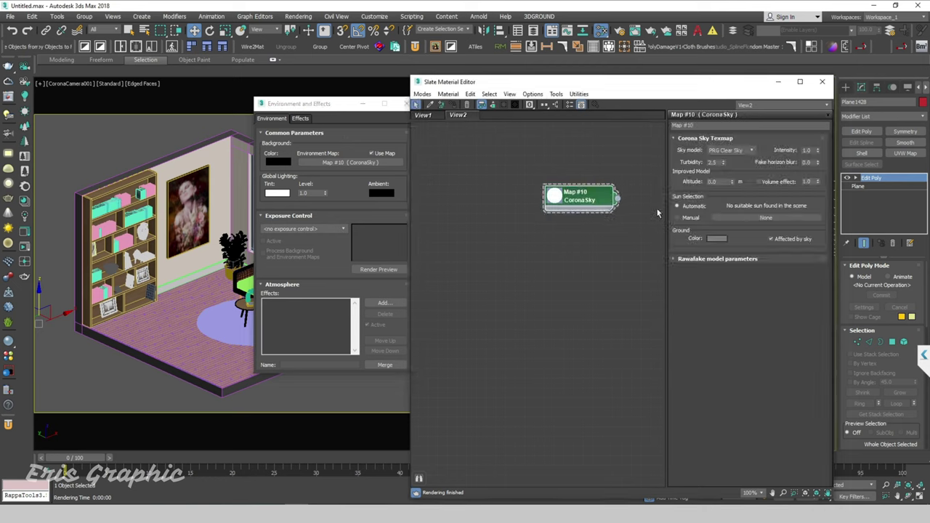
{"action": "double_click", "coordinate": [807, 150]}
{"action": "type", "text": "0.05"}
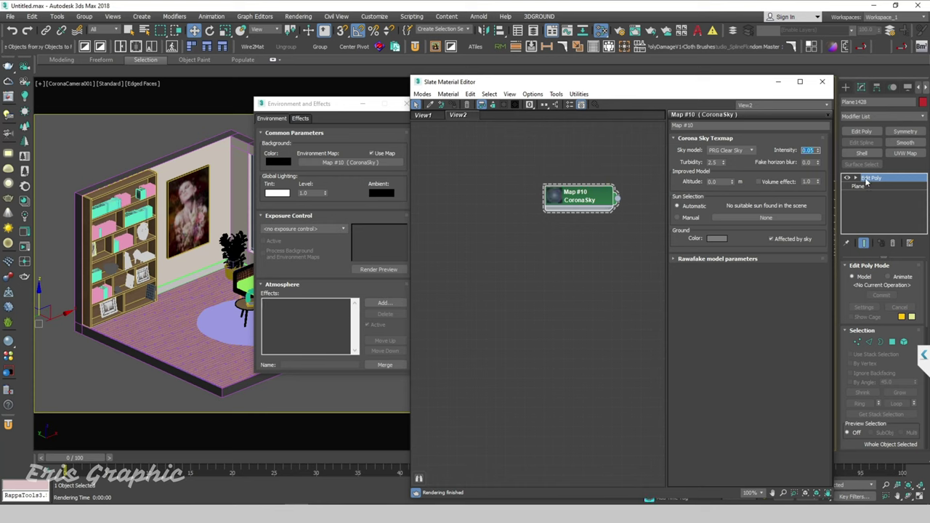
{"action": "key", "text": "Tab"}
- Close the Slate Material Editor and minimize the Environment and Effects window
{"action": "left_click_drag", "start_coordinate": [358, 121], "coordinate": [330, 117]}
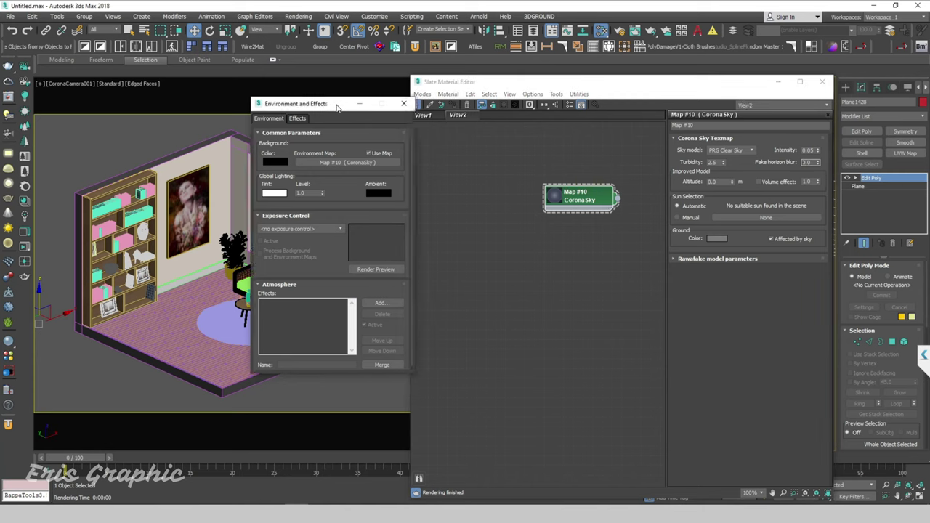
{"action": "left_click", "coordinate": [822, 81]}
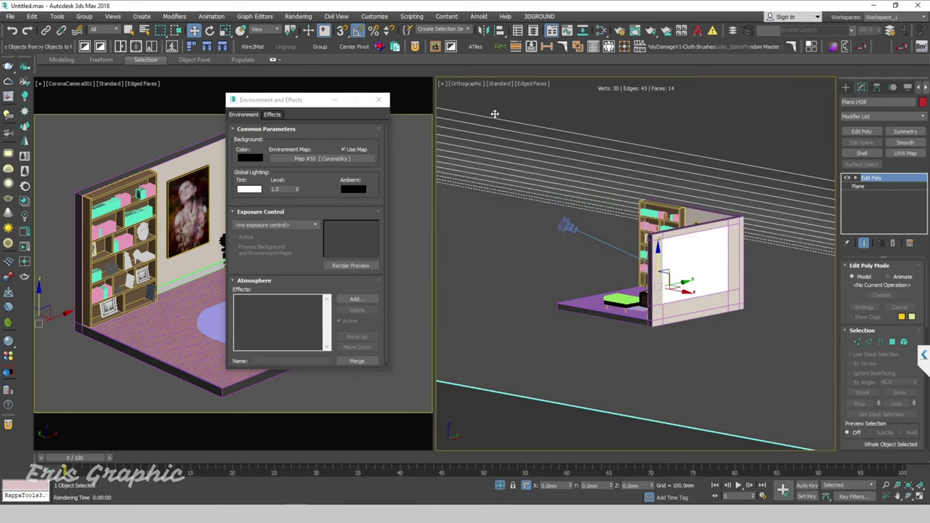
{"action": "left_click", "coordinate": [336, 102]}
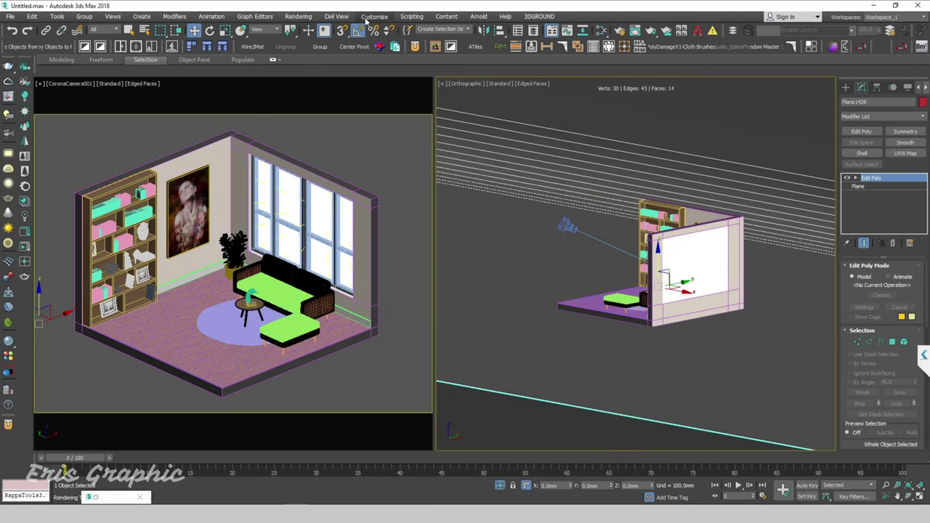
{"action": "left_click", "coordinate": [298, 16]}
- Generate LightMix layers in Render Setup, then render the active camera view with Shift+Q
{"action": "left_click", "coordinate": [331, 68]}
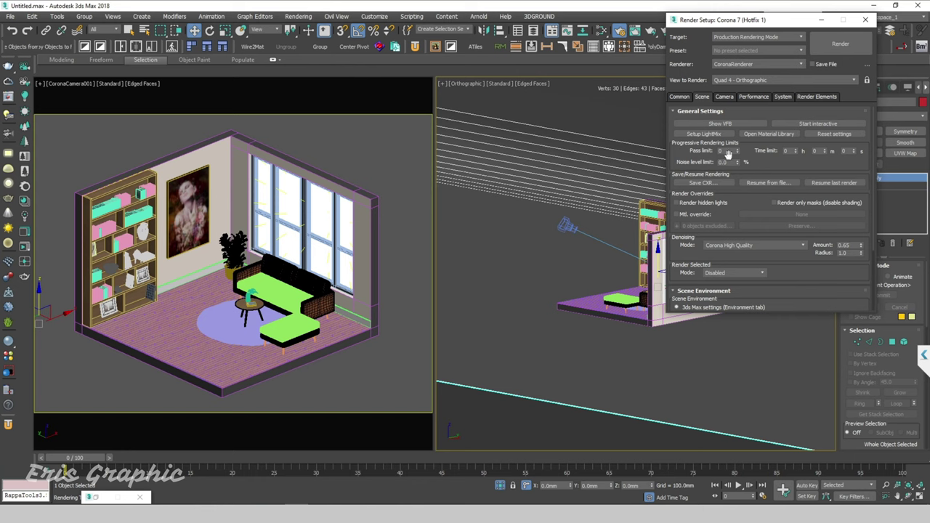
{"action": "left_click", "coordinate": [710, 134]}
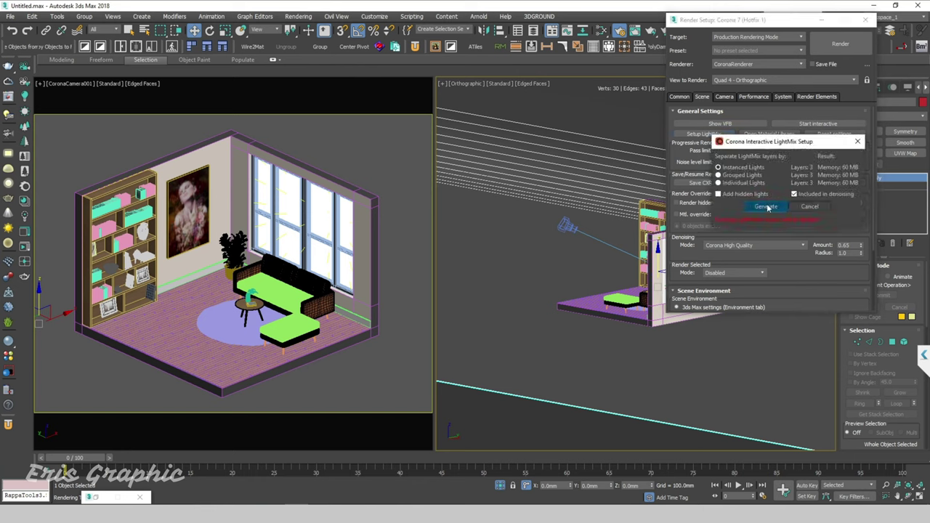
{"action": "left_click", "coordinate": [767, 208]}
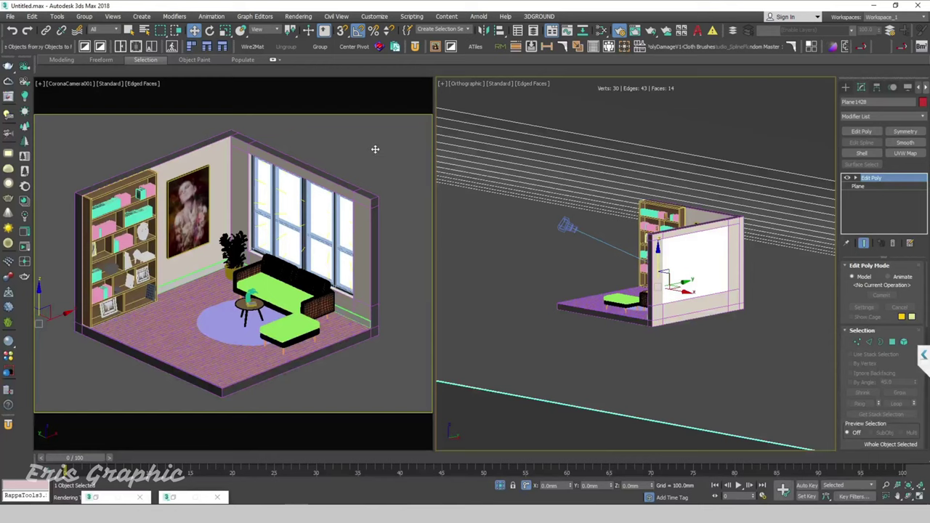
{"action": "right_click", "coordinate": [375, 149]}
{"action": "key", "text": "shift+q"}
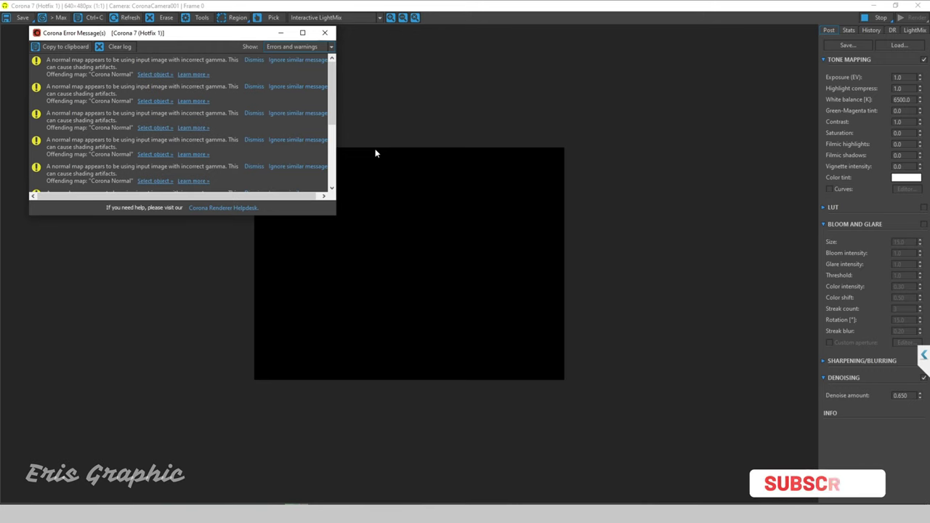
- Set the frame buffer exposure to 0.010, after first trying 0.5
{"action": "left_click", "coordinate": [280, 34]}
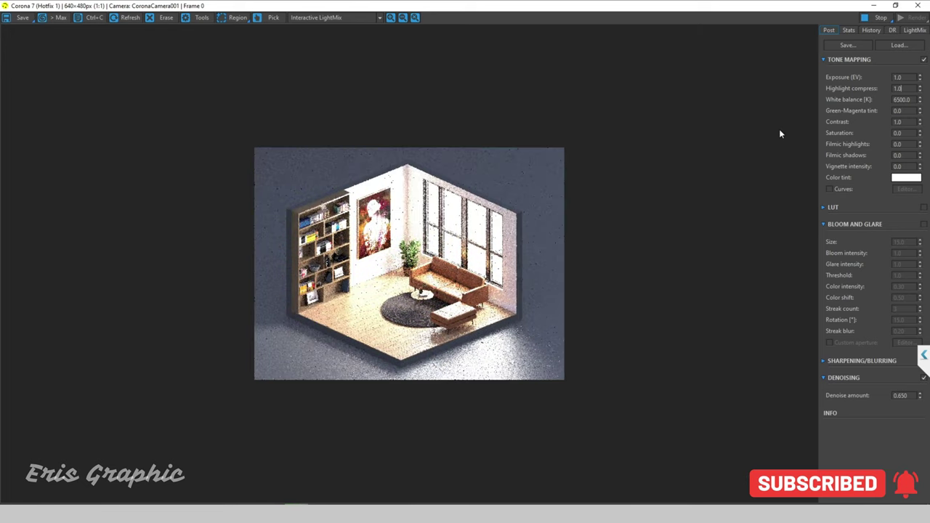
{"action": "scroll", "coordinate": [528, 211], "scroll_direction": "up", "scroll_amount": 1}
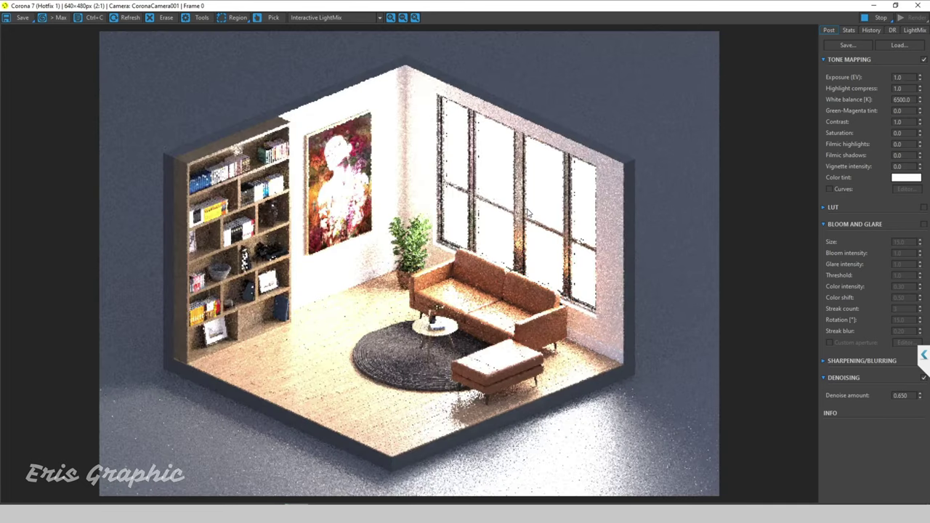
{"action": "double_click", "coordinate": [898, 77]}
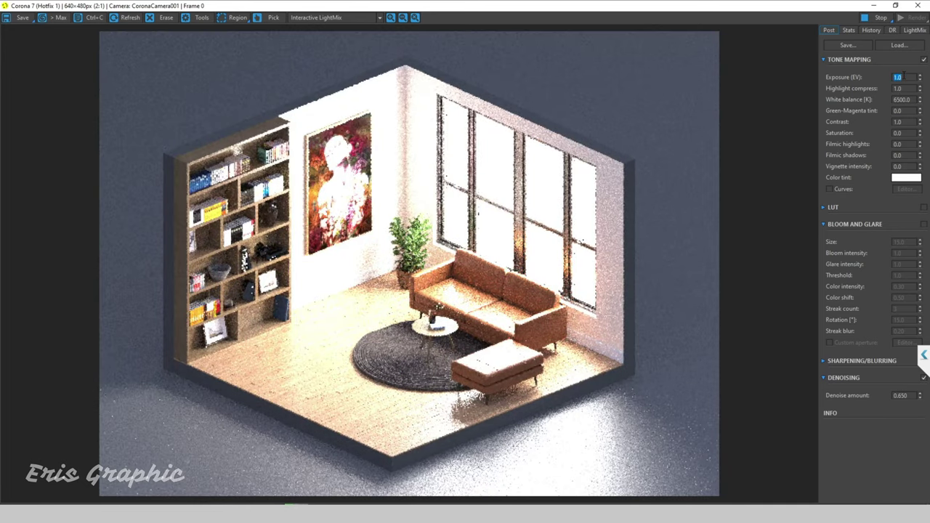
{"action": "type", "text": "0.5"}
{"action": "key", "text": "Return"}
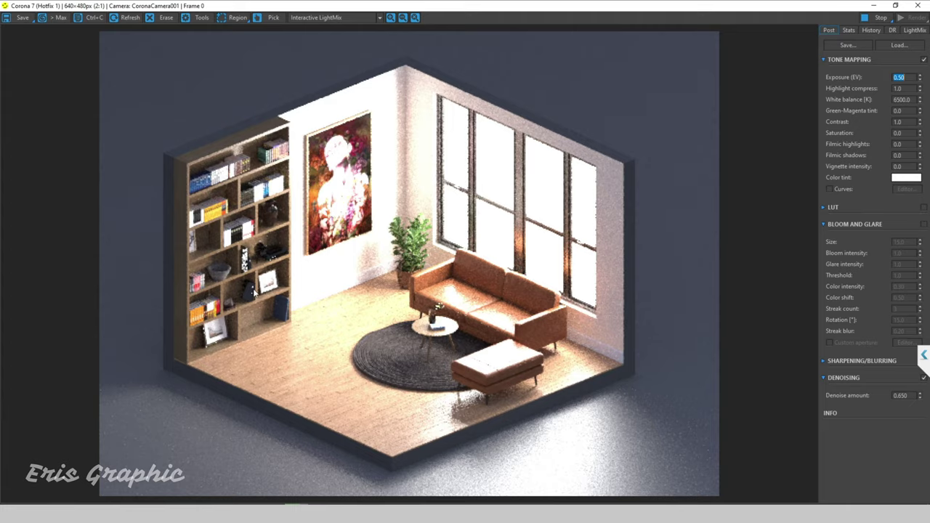
{"action": "scroll", "coordinate": [251, 284], "scroll_direction": "down", "scroll_amount": 1}
{"action": "scroll", "coordinate": [449, 160], "scroll_direction": "up", "scroll_amount": 1}
{"action": "type", "text": "0"}
{"action": "type", "text": ".01"}
{"action": "key", "text": "Return"}
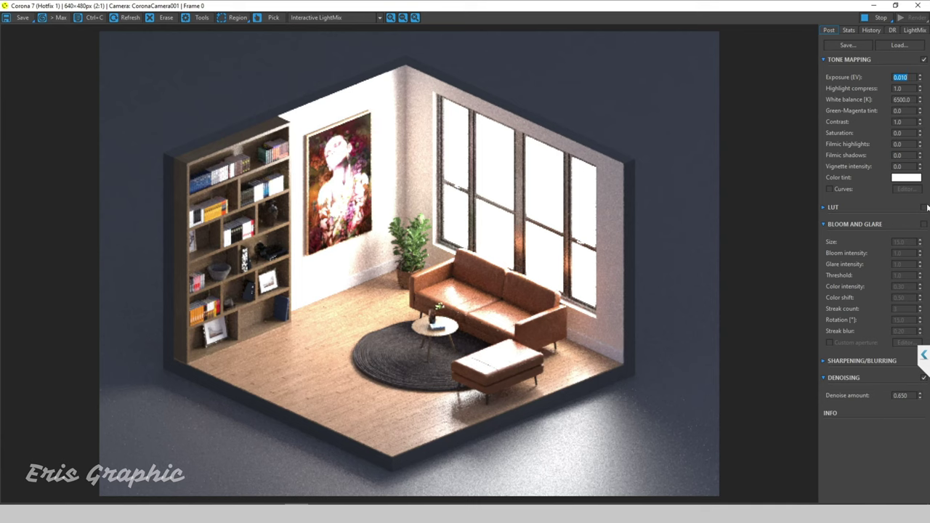
- Set vignette intensity and filmic highlights both to 1.0
{"action": "double_click", "coordinate": [898, 167]}
{"action": "type", "text": "1"}
{"action": "key", "text": "Return"}
{"action": "double_click", "coordinate": [898, 144]}
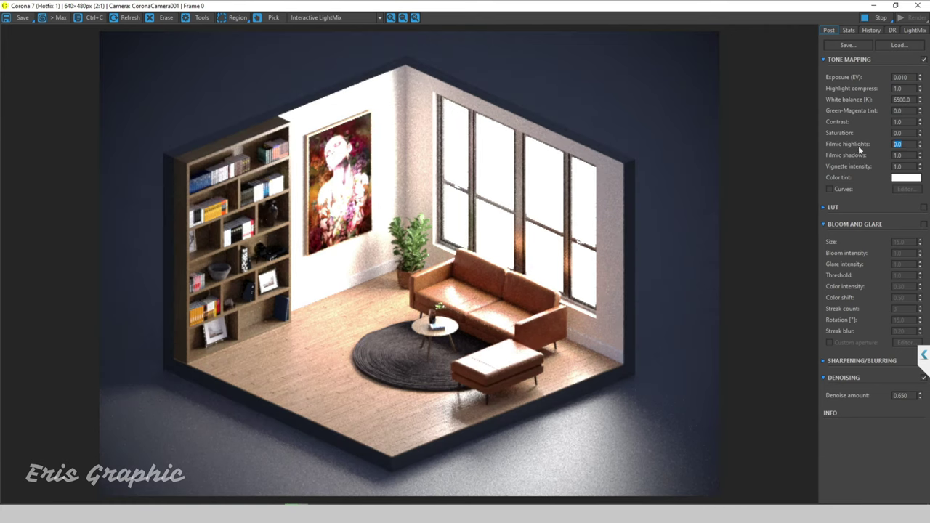
{"action": "type", "text": "1"}
{"action": "left_click", "coordinate": [907, 133]}
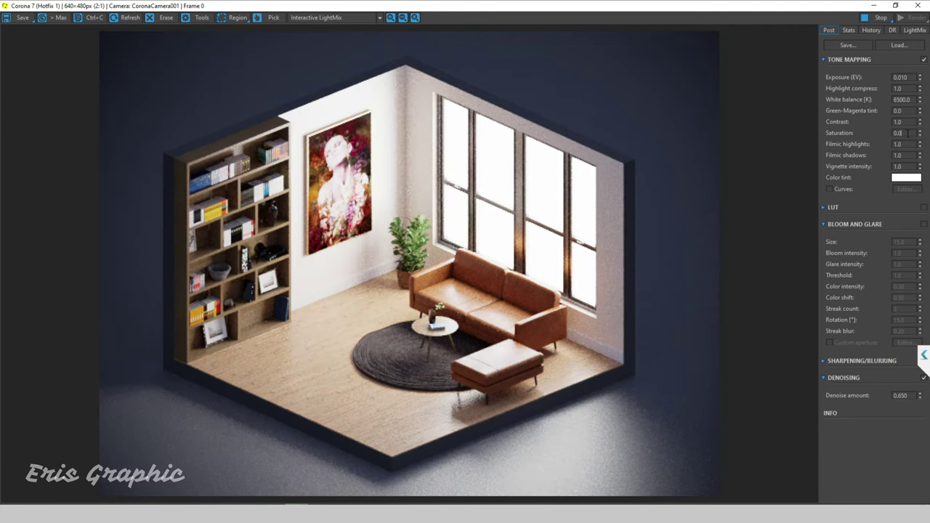
{"action": "scroll", "coordinate": [189, 199], "scroll_direction": "down", "scroll_amount": 1}
{"action": "scroll", "coordinate": [426, 183], "scroll_direction": "up", "scroll_amount": 1}
- Enable the LUT, leaving bloom and glare off after a brief test
{"action": "left_click", "coordinate": [925, 209]}
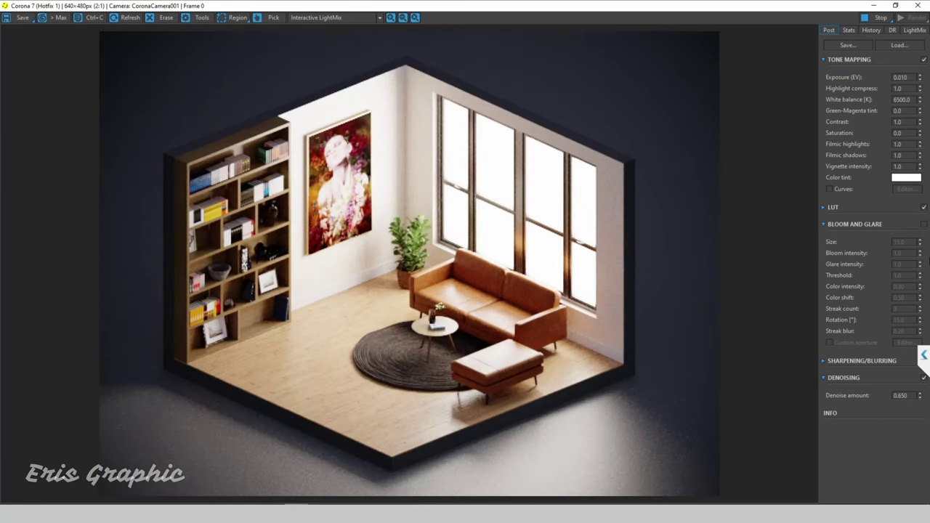
{"action": "left_click", "coordinate": [925, 225]}
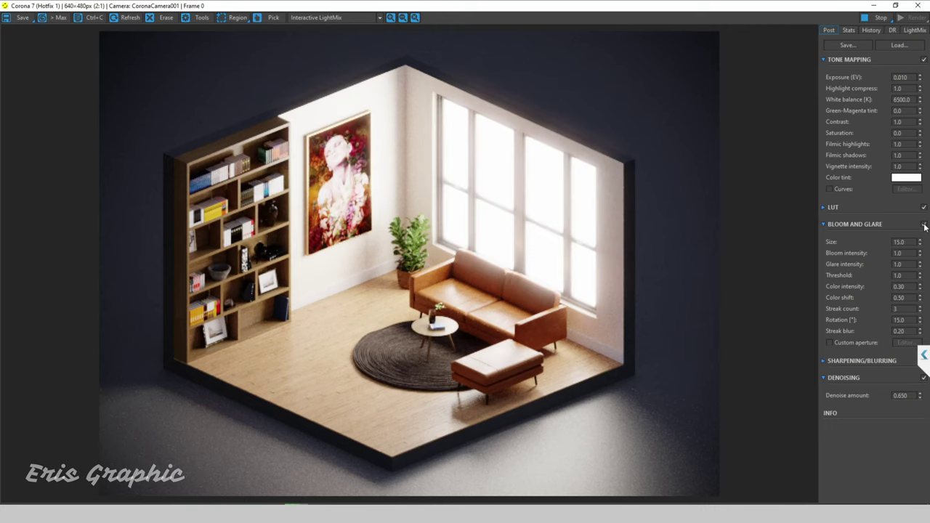
{"action": "left_click", "coordinate": [925, 225]}
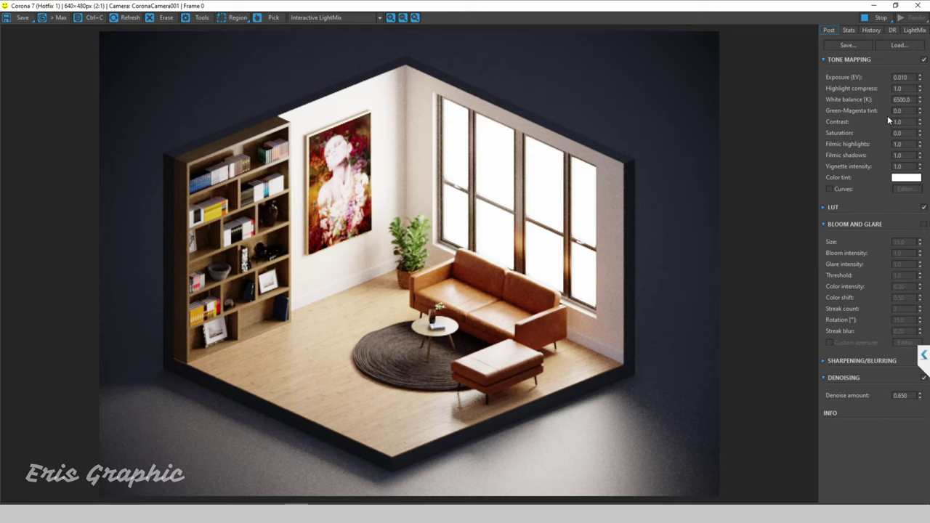
- Set saturation to 0.7, and lower LightMix CoronaLight001 to 0.492 and Environment to 0.712
{"action": "type", "text": "0.7"}
{"action": "left_click", "coordinate": [914, 30]}
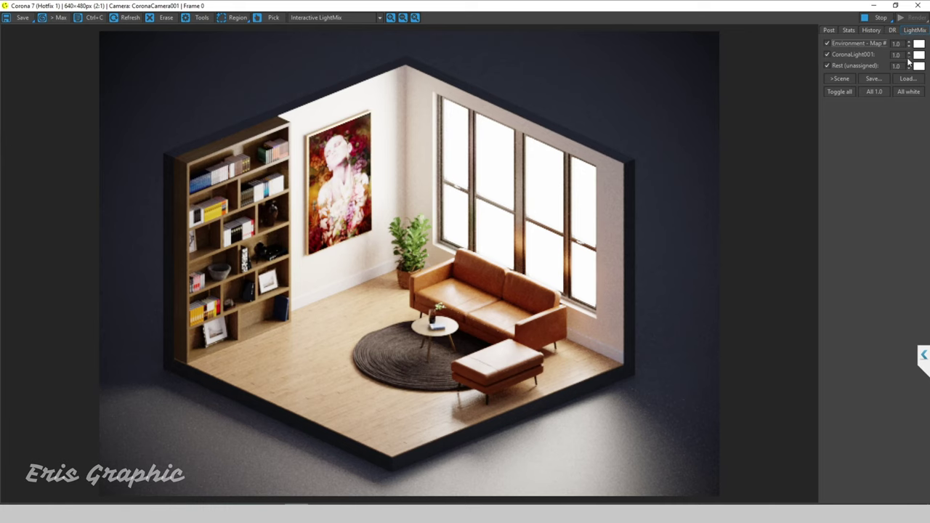
{"action": "left_click_drag", "start_coordinate": [908, 58], "coordinate": [915, 123]}
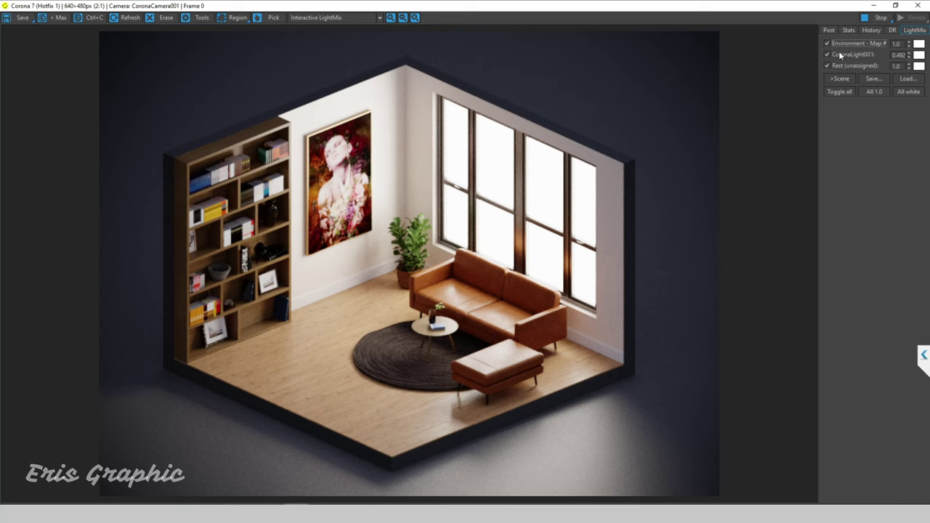
{"action": "left_click_drag", "start_coordinate": [909, 45], "coordinate": [914, 85]}
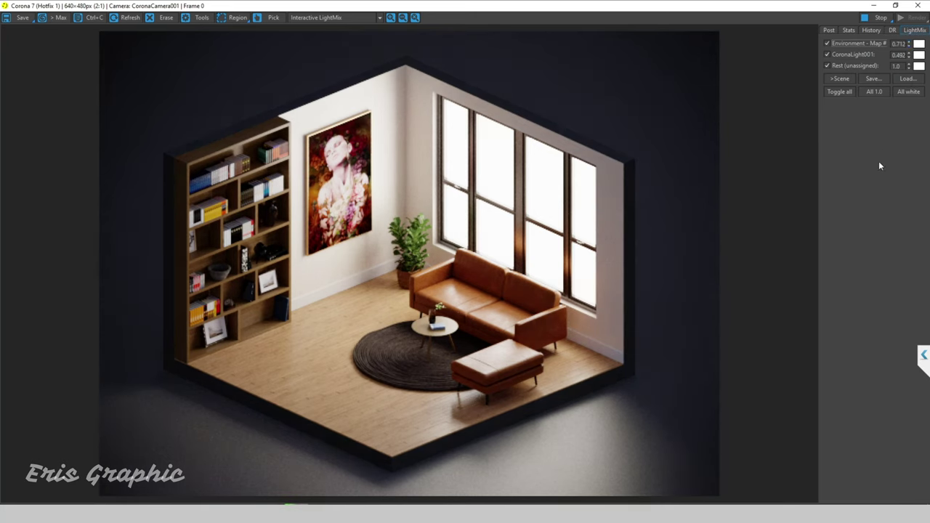